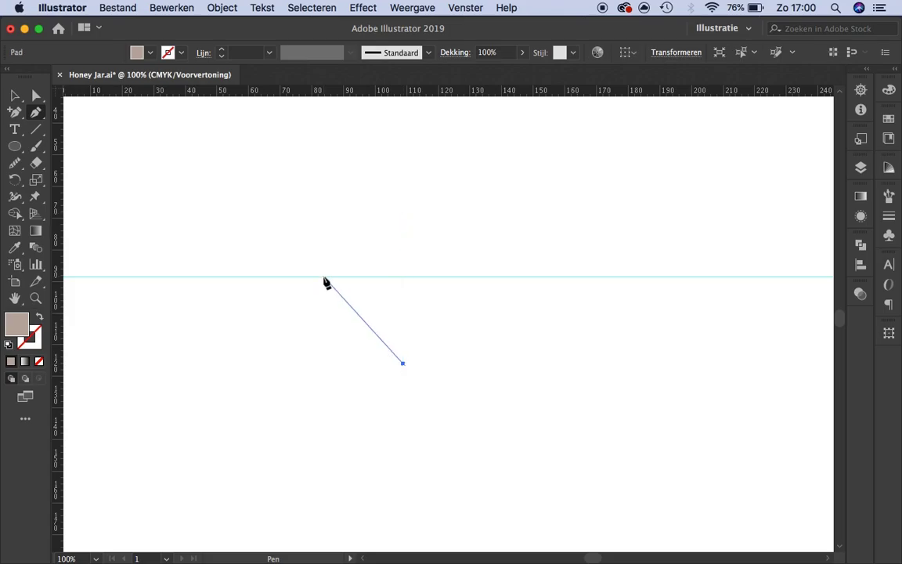
# Pen-draw the curved half of the jar and make a mirrored copy with Transform > Reflect
pyautogui.moveTo(323, 277); pyautogui.dragTo(310, 230)
pyautogui.moveTo(377, 208); pyautogui.dragTo(377, 207)
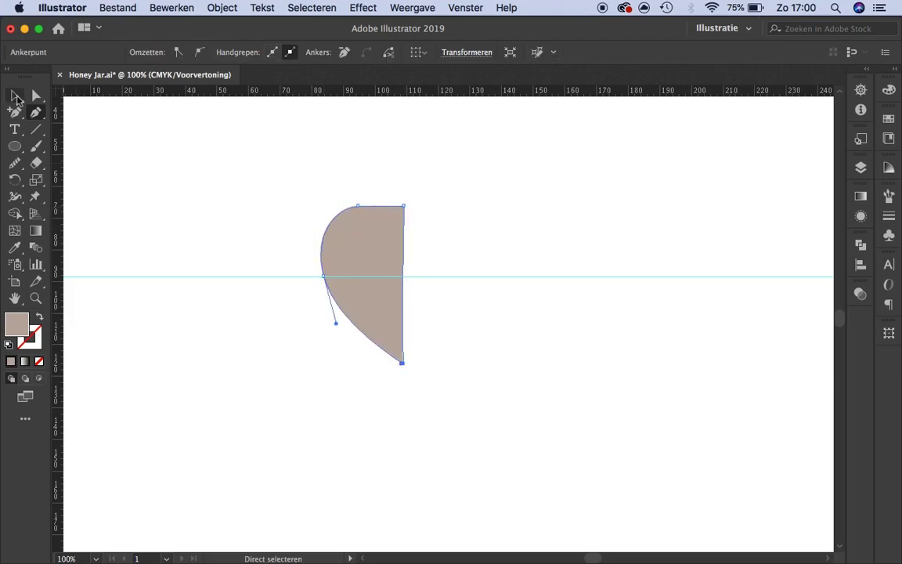
pyautogui.rightClick(472, 251)
pyautogui.click(684, 476)
pyautogui.press('Return')
# Position the mirrored half beside the original and close the top gap with pen anchors
pyautogui.press('super+plus')
pyautogui.moveTo(614, 313)
pyautogui.mouseDown()
pyautogui.moveTo(460, 379)
pyautogui.moveTo(406, 374)
pyautogui.mouseUp()
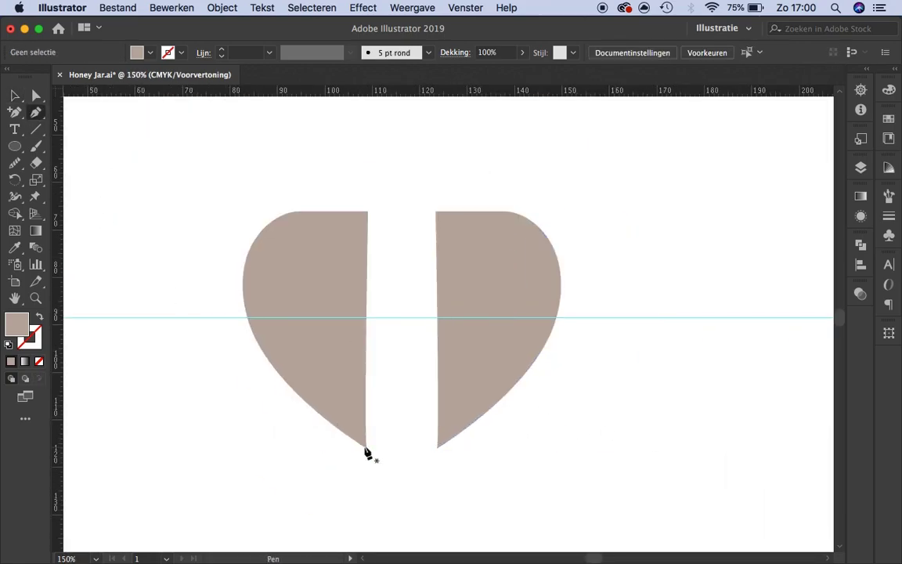
pyautogui.click(436, 212)
pyautogui.click(368, 211)
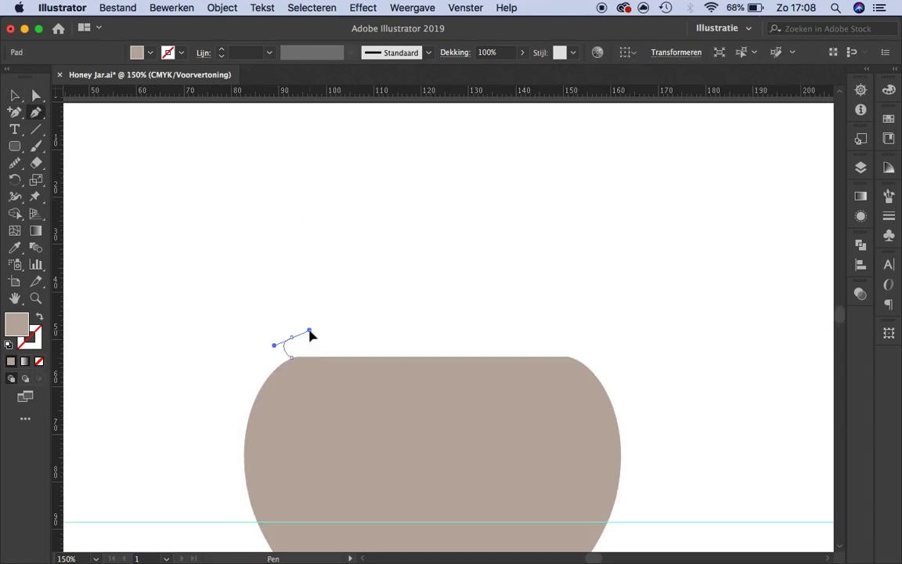
# Pen-draw a curved, flat lip shape across the top of the jar body
pyautogui.moveTo(310, 335); pyautogui.dragTo(310, 335)
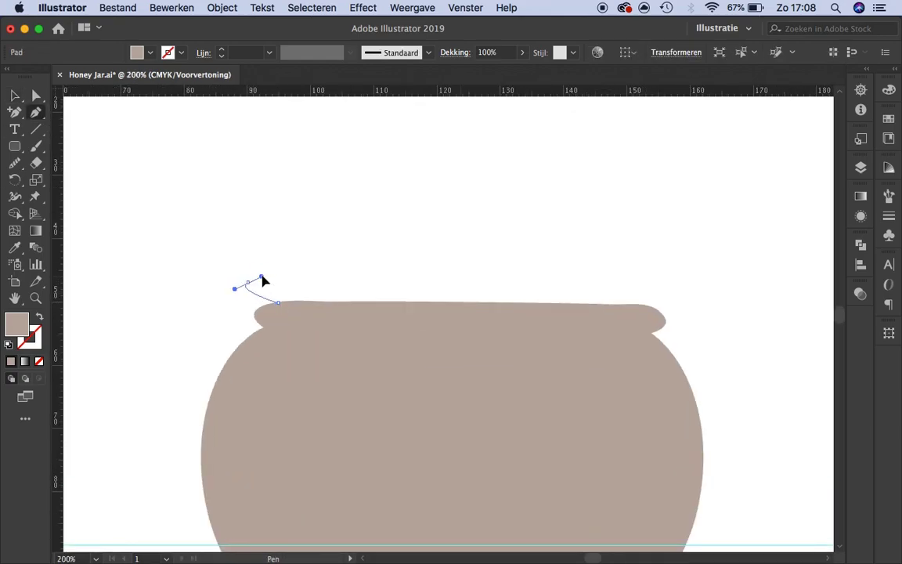
pyautogui.moveTo(638, 304); pyautogui.dragTo(583, 311)
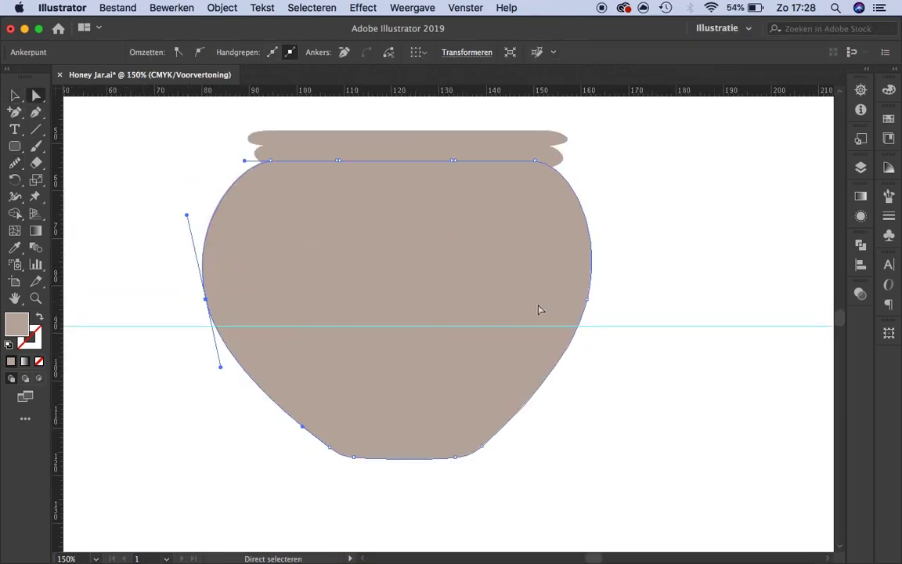
# Select the jar body and reshape its bottom-left curve
pyautogui.click(519, 352)
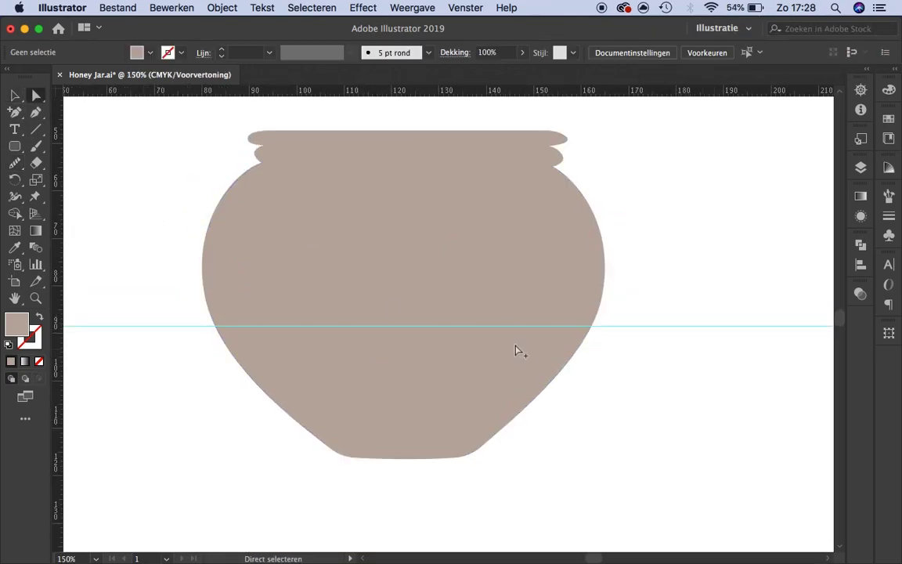
pyautogui.scroll(-1, 519, 353)
pyautogui.click(575, 402)
pyautogui.click(568, 301)
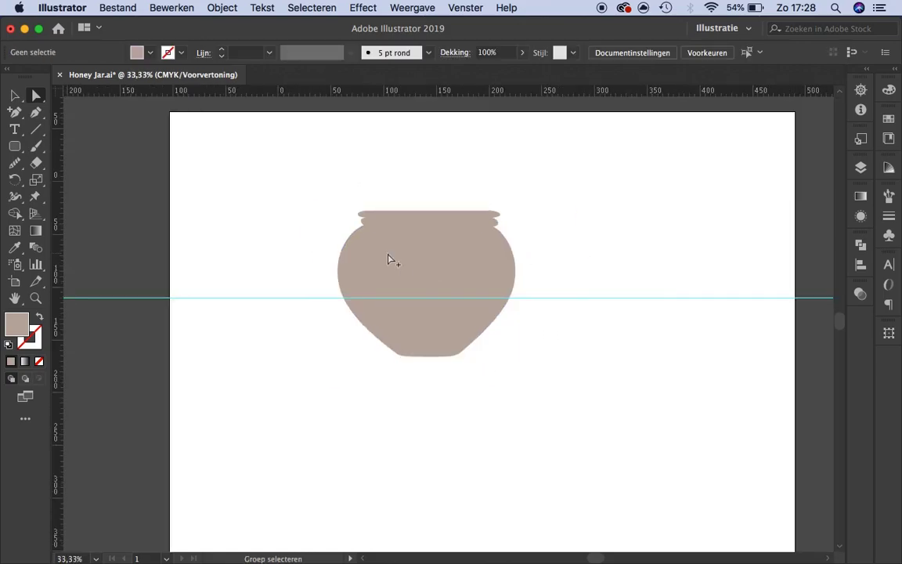
pyautogui.click(332, 388)
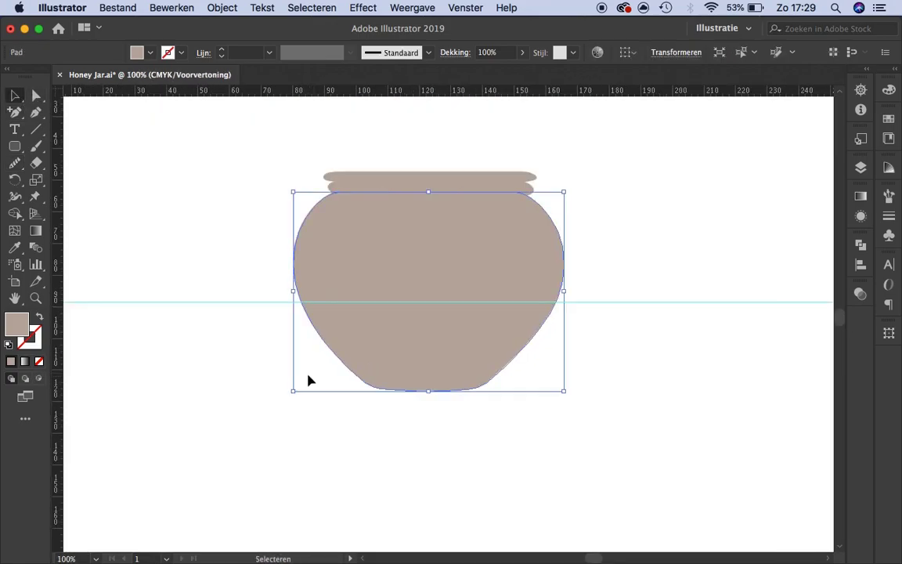
pyautogui.moveTo(386, 392); pyautogui.dragTo(391, 396)
# Select the jar's bottom anchors, zooming in and out to inspect the base
pyautogui.click(408, 428)
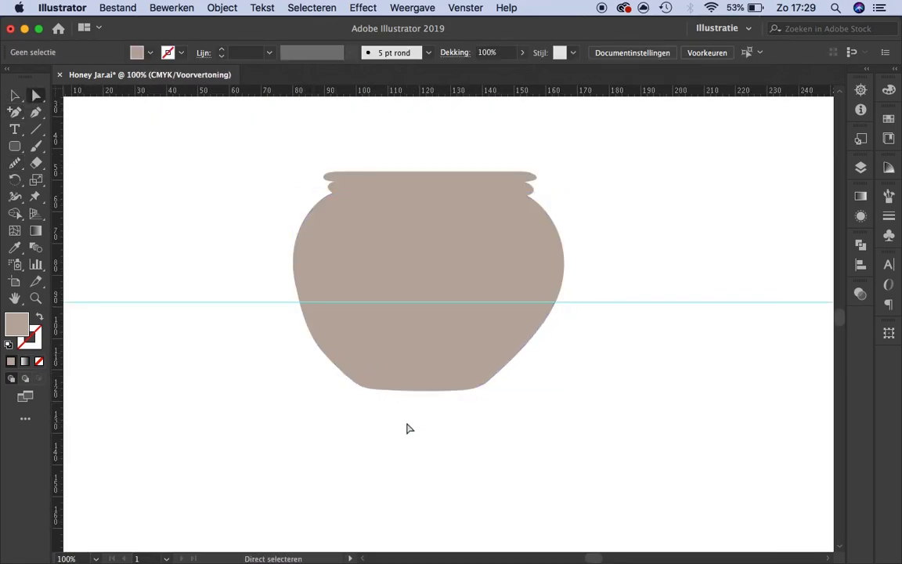
pyautogui.click(398, 389)
pyautogui.press('super+plus')
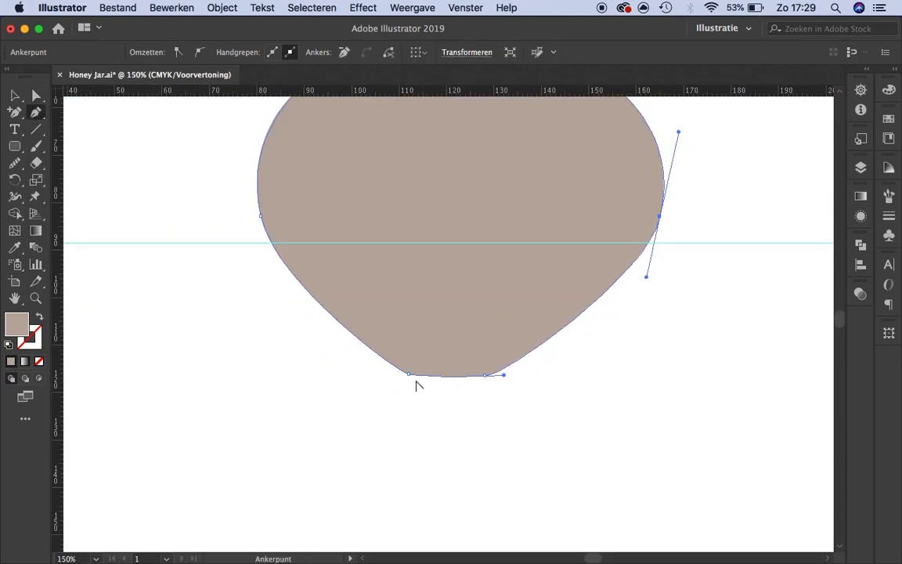
pyautogui.press('super+minus')
pyautogui.press('super+plus')
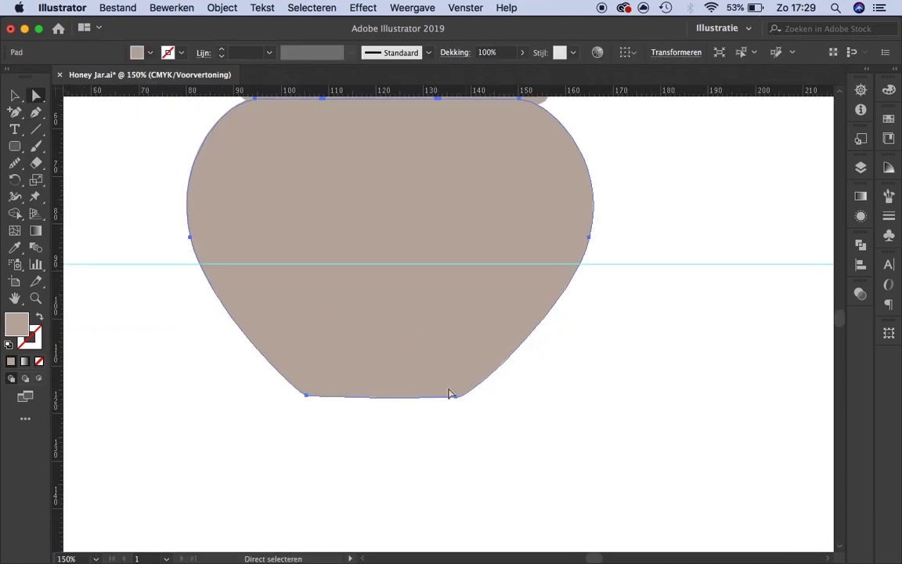
pyautogui.click(459, 405)
pyautogui.press('super+minus')
pyautogui.press('super+minus')
pyautogui.press('super+minus')
pyautogui.click(436, 445)
pyautogui.press('super+plus')
pyautogui.press('super+plus')
pyautogui.press('super+plus')
pyautogui.press('super+minus')
# Draw a rectangle over the jar's lower side and check the shape
pyautogui.moveTo(14, 146); pyautogui.dragTo(74, 144)
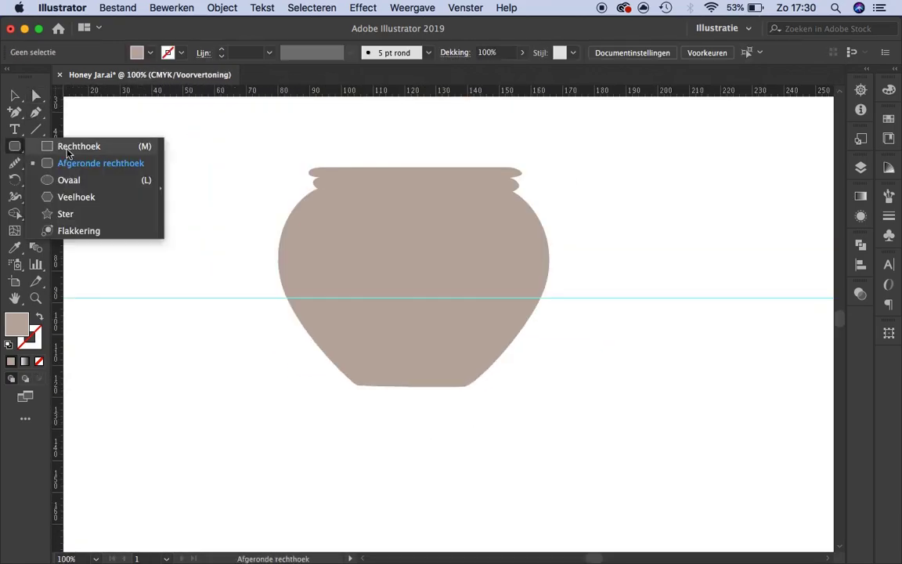
pyautogui.moveTo(278, 247); pyautogui.dragTo(354, 391)
pyautogui.press('super+plus')
pyautogui.press('super+plus')
pyautogui.press('super+plus')
pyautogui.press('super+minus')
pyautogui.press('super+minus')
pyautogui.press('super+minus')
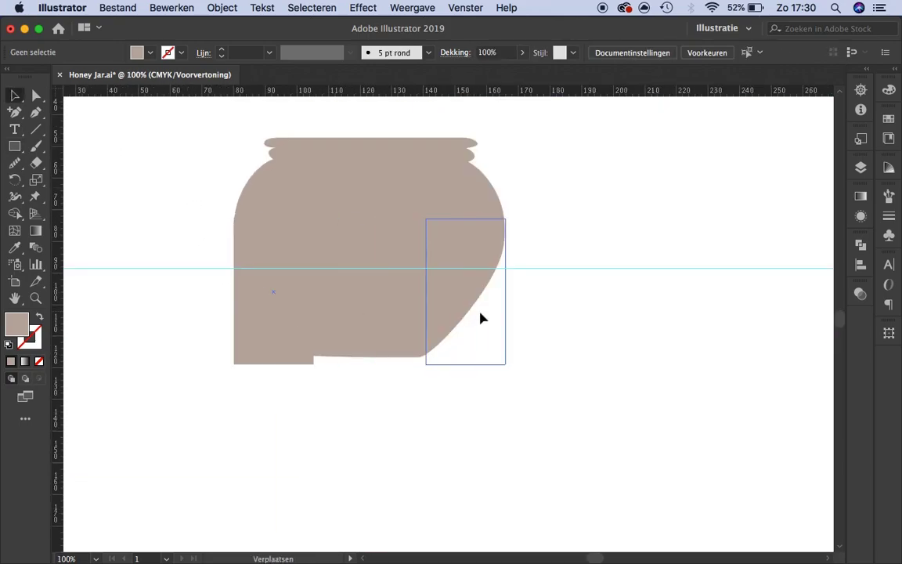
pyautogui.press('super+plus')
pyautogui.press('super+plus')
pyautogui.press('super+minus')
pyautogui.press('super+minus')
pyautogui.press('super+minus')
pyautogui.press('super+plus')
pyautogui.press('super+plus')
pyautogui.press('super+plus')
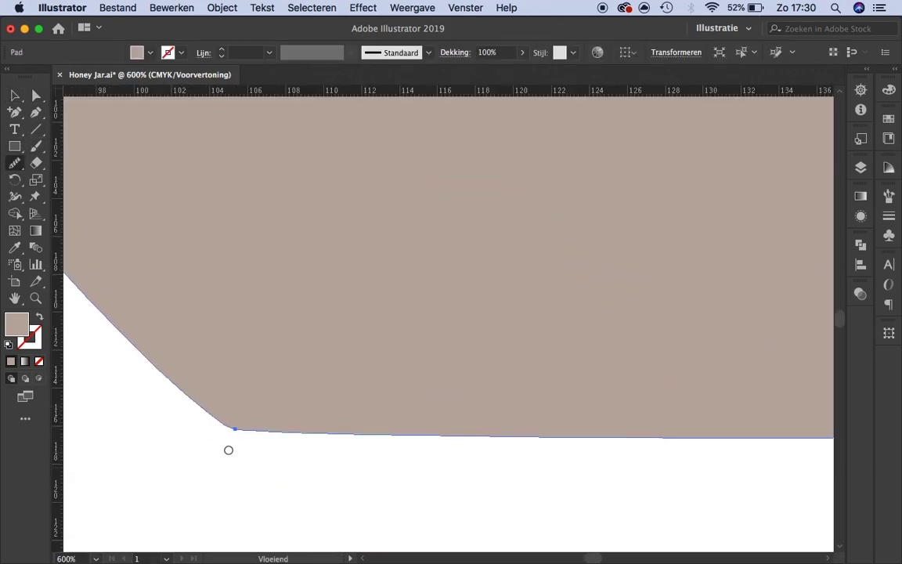
# With Direct Selection, adjust the bottom-left and bottom-right anchors to smooth the base
pyautogui.press('super+minus')
pyautogui.press('super+minus')
pyautogui.press('super+minus')
pyautogui.press('a')
pyautogui.click(268, 415)
pyautogui.press('super+plus')
pyautogui.press('super+plus')
pyautogui.press('super+minus')
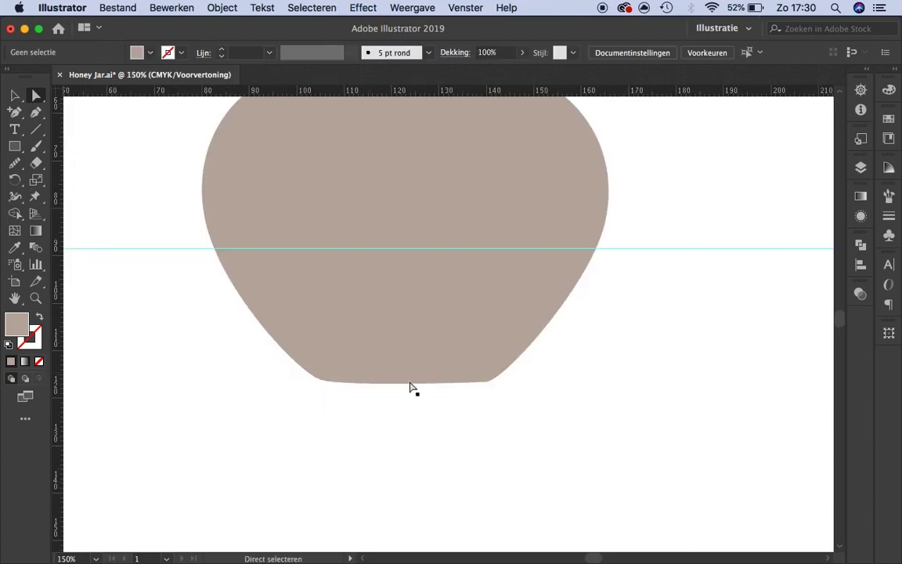
pyautogui.press('super+plus')
pyautogui.click(519, 368)
pyautogui.press('super+minus')
pyautogui.press('super+minus')
pyautogui.press('super+minus')
pyautogui.press('super+plus')
pyautogui.press('super+plus')
pyautogui.click(385, 389)
pyautogui.press('super+minus')
pyautogui.press('super+minus')
pyautogui.click(415, 419)
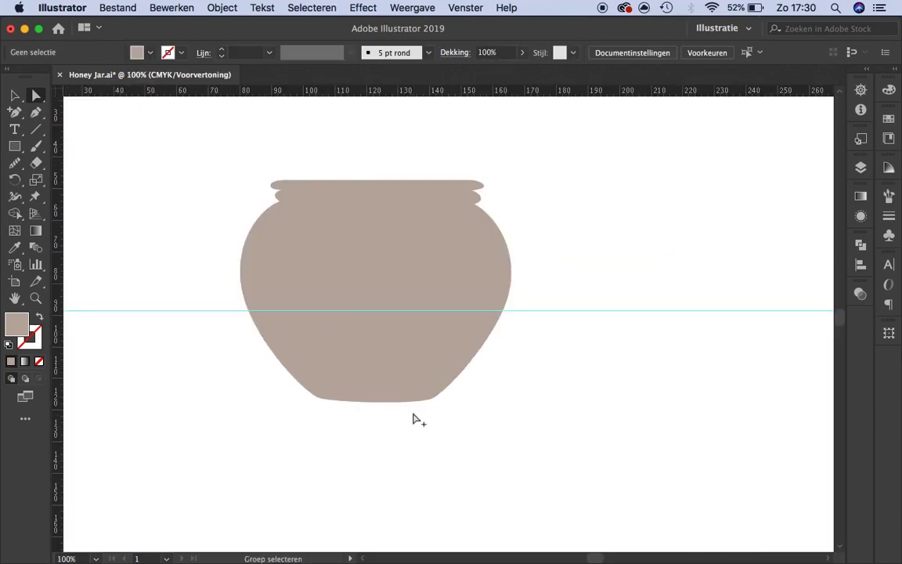
pyautogui.press('super+plus')
pyautogui.press('super+plus')
pyautogui.click(302, 397)
pyautogui.press('super+minus')
pyautogui.press('super+minus')
pyautogui.click(436, 442)
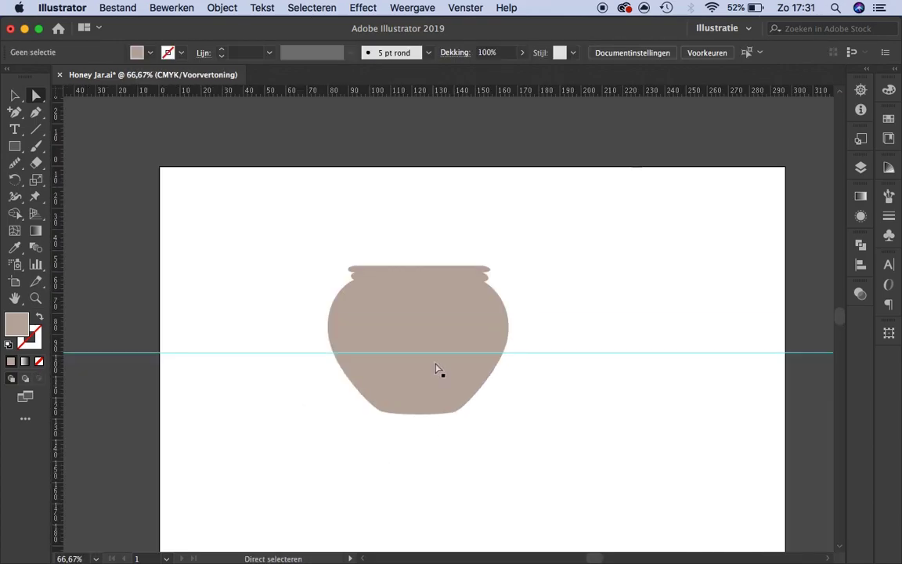
# Select and inspect the existing rim shape, then clear the selection
pyautogui.press('super+plus')
pyautogui.press('super+plus')
pyautogui.click(406, 294)
pyautogui.press('v')
pyautogui.click(423, 244)
pyautogui.click(424, 258)
pyautogui.click(476, 230)
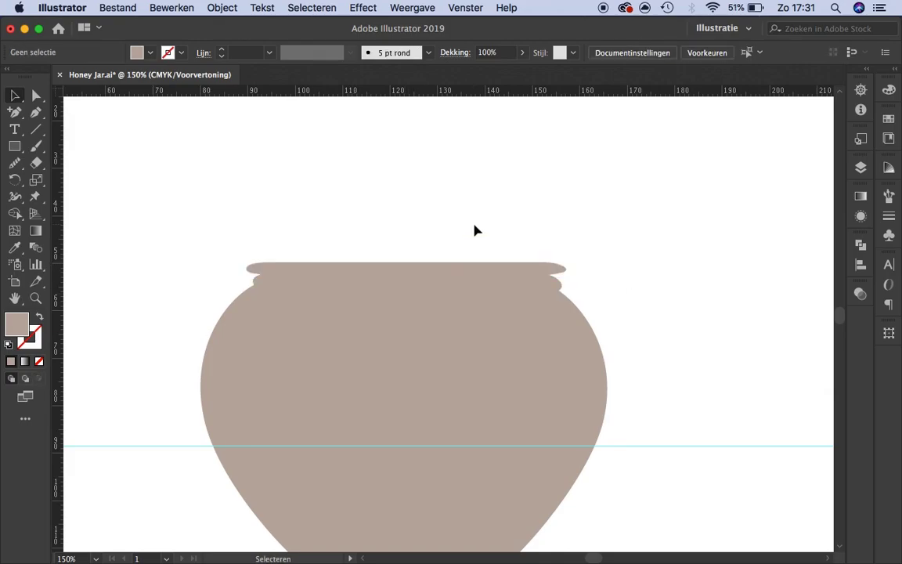
pyautogui.press('super+plus')
pyautogui.press('super+plus')
pyautogui.click(413, 302)
pyautogui.click(417, 235)
pyautogui.press('super+minus')
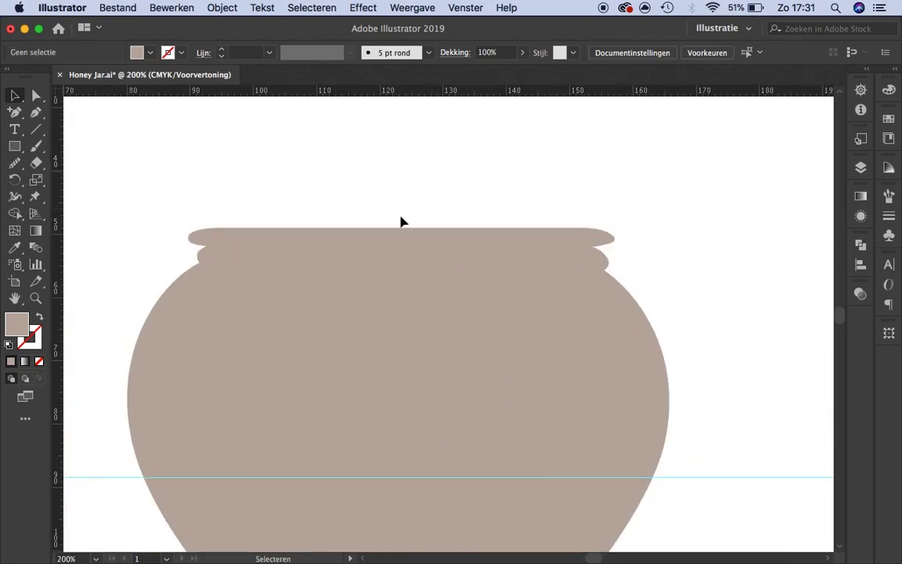
pyautogui.press('v')
pyautogui.press('super+shift+a')
pyautogui.press('super+minus')
pyautogui.press('super+minus')
pyautogui.press('super+minus')
pyautogui.press('super+plus')
pyautogui.press('super+plus')
pyautogui.press('super+plus')
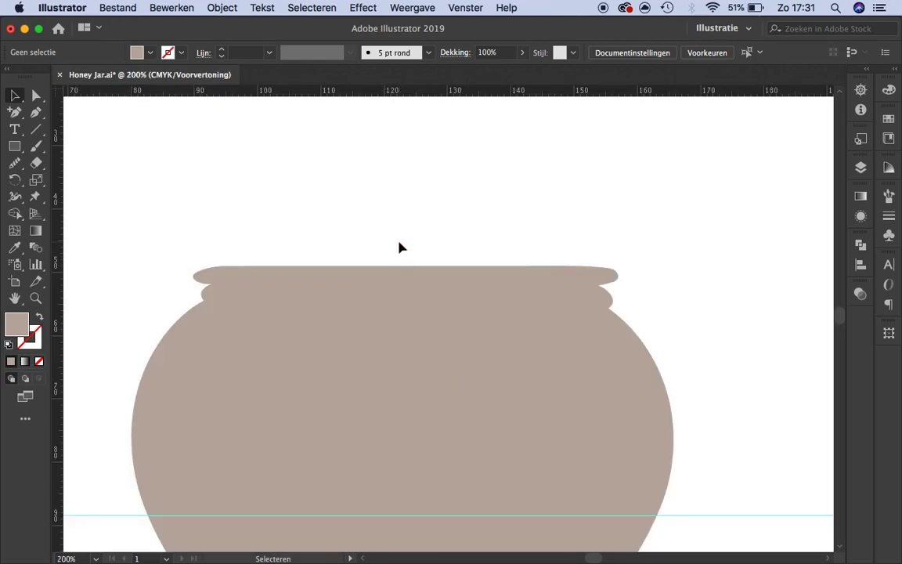
# Pen-draw a third lip band, smooth it, and move it up above the rim
pyautogui.click(207, 252)
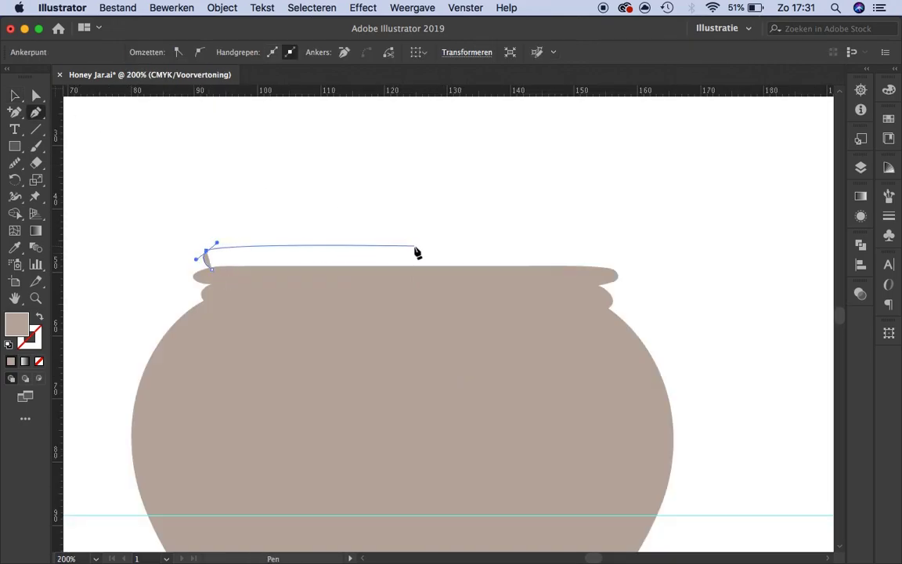
pyautogui.moveTo(602, 250); pyautogui.dragTo(591, 275)
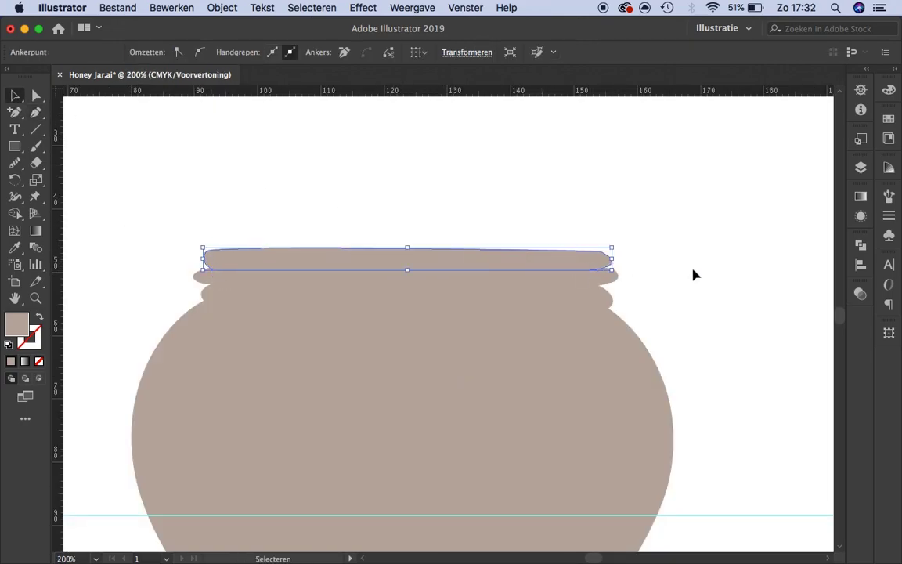
pyautogui.press('n')
pyautogui.press('v')
pyautogui.press('super+minus')
pyautogui.press('super+minus')
pyautogui.press('super+minus')
pyautogui.press('super+plus')
pyautogui.press('super+plus')
pyautogui.press('super+plus')
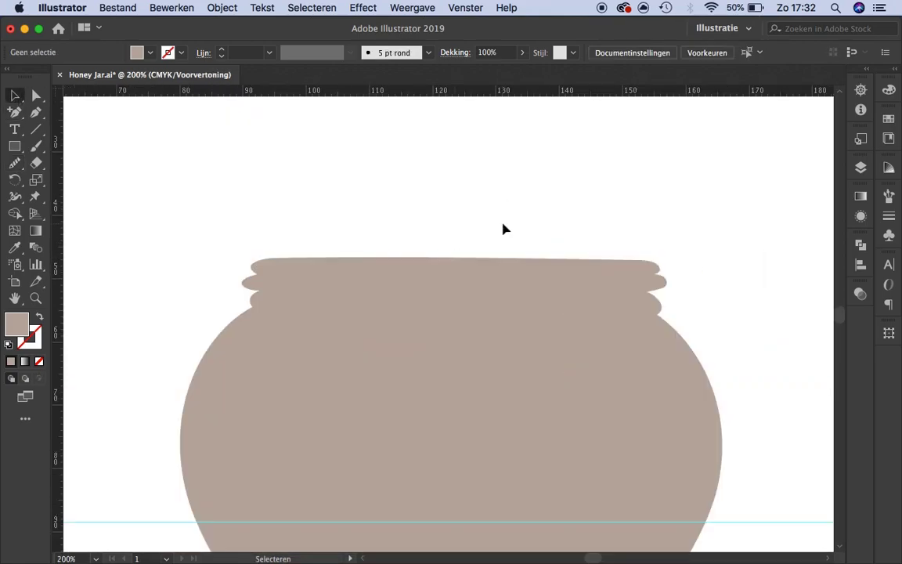
pyautogui.press('super+minus')
pyautogui.press('super+minus')
pyautogui.press('super+plus')
pyautogui.press('super+plus')
pyautogui.press('super+plus')
pyautogui.moveTo(516, 270); pyautogui.dragTo(368, 256)
# Deselect the new lip and review the jar, focusing on the area above it
pyautogui.press('super+minus')
pyautogui.press('super+minus')
pyautogui.press('super+minus')
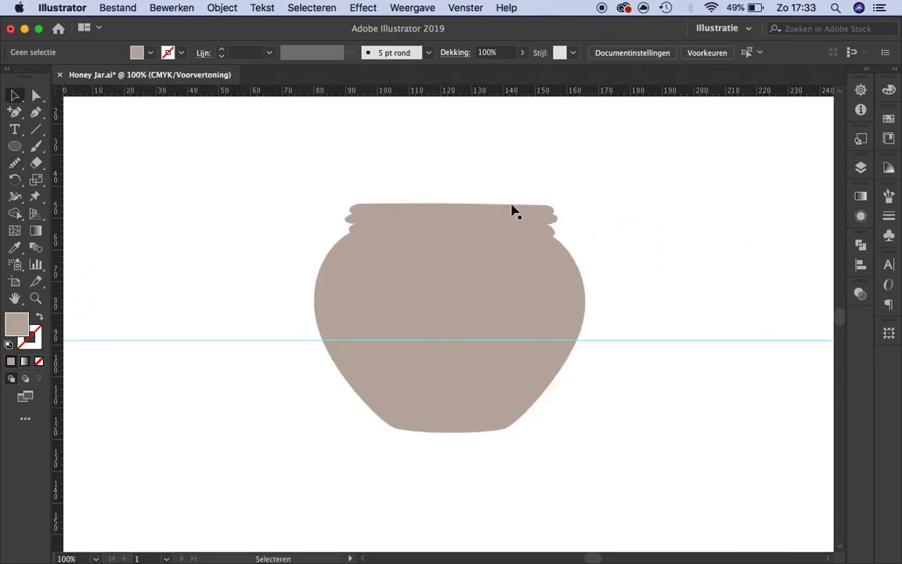
pyautogui.press('super+plus')
pyautogui.press('super+plus')
pyautogui.click(421, 175)
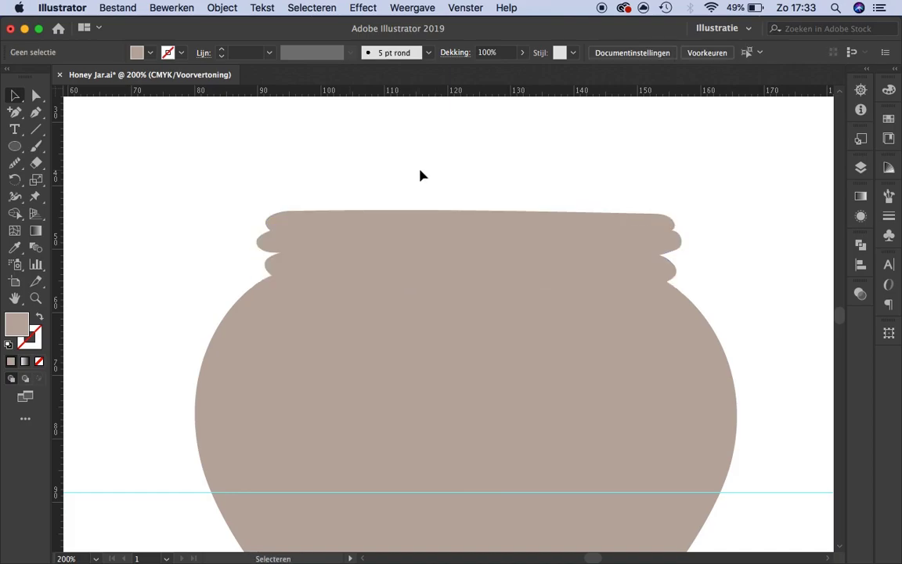
pyautogui.press('super+minus')
pyautogui.press('super+minus')
pyautogui.press('super+minus')
pyautogui.press('super+minus')
pyautogui.press('super+plus')
pyautogui.press('super+plus')
pyautogui.press('super+plus')
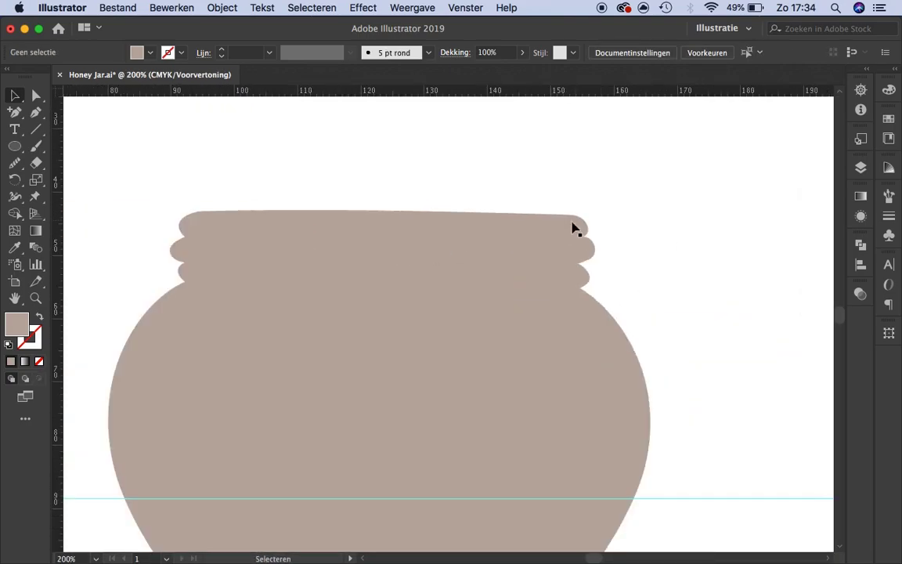
pyautogui.press('super+minus')
pyautogui.press('super+minus')
pyautogui.press('super+minus')
pyautogui.press('super+plus')
pyautogui.press('super+plus')
# Draw a lid ellipse above the jar and start a curved lid path around it
pyautogui.press('p')
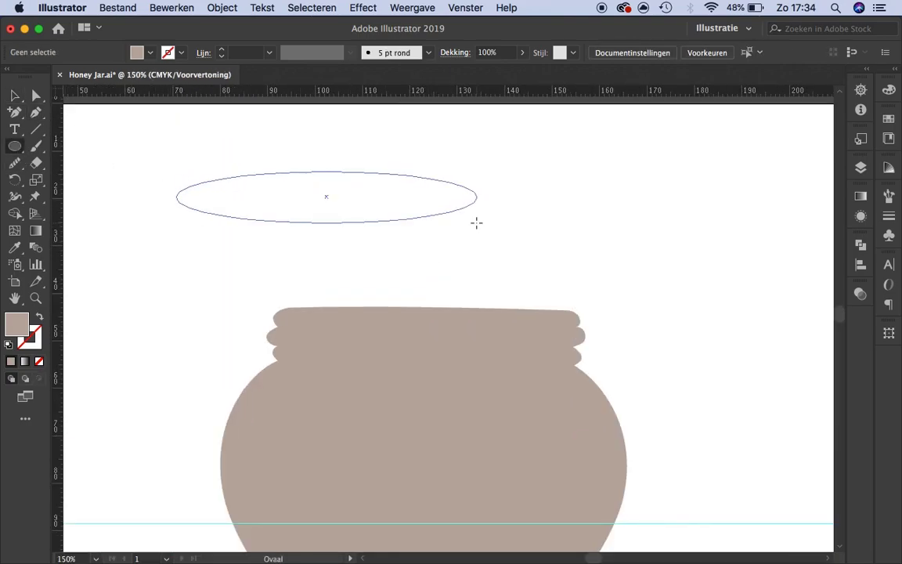
pyautogui.moveTo(476, 223); pyautogui.dragTo(476, 222)
pyautogui.press('p')
pyautogui.moveTo(468, 163); pyautogui.dragTo(483, 177)
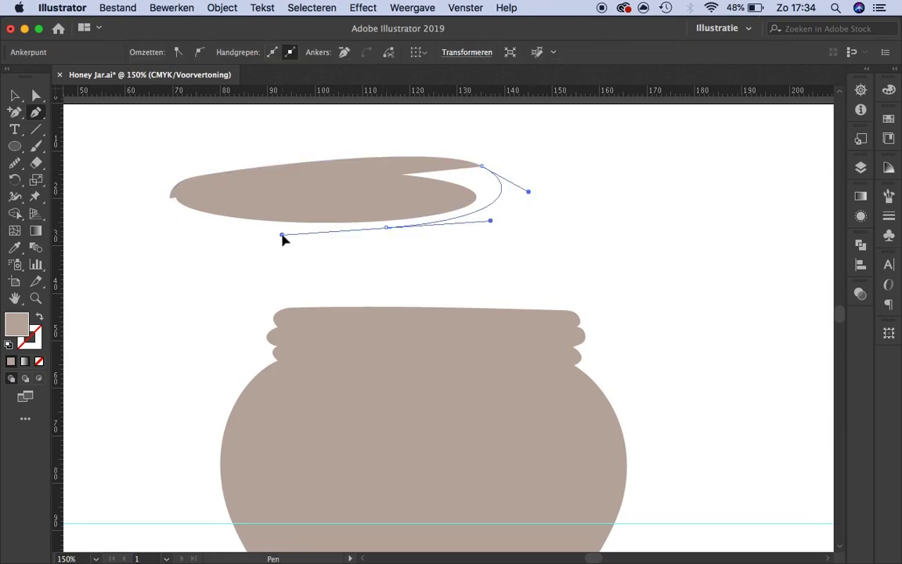
# Move the top ellipse onto the jar's rim and paste a darker-filled copy in front
pyautogui.press('a')
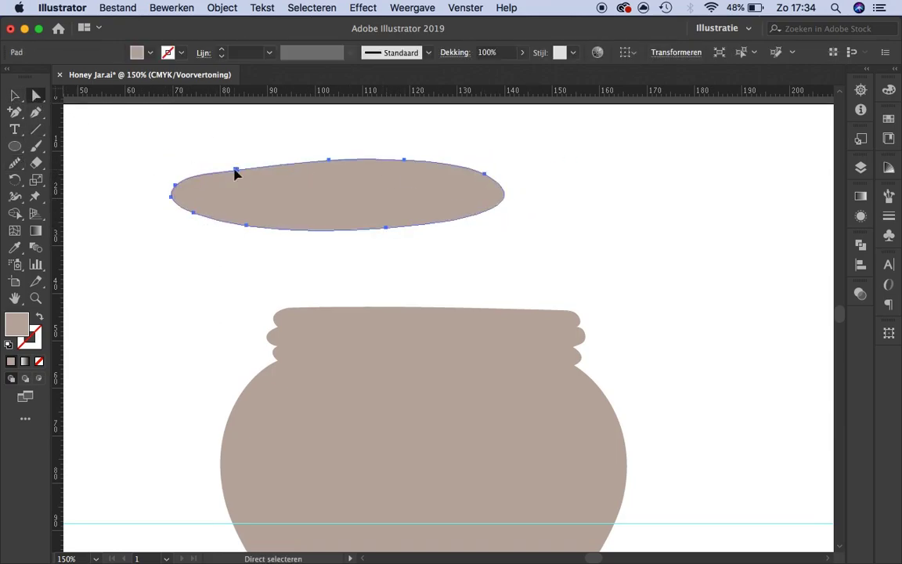
pyautogui.click(329, 162)
pyautogui.click(329, 162)
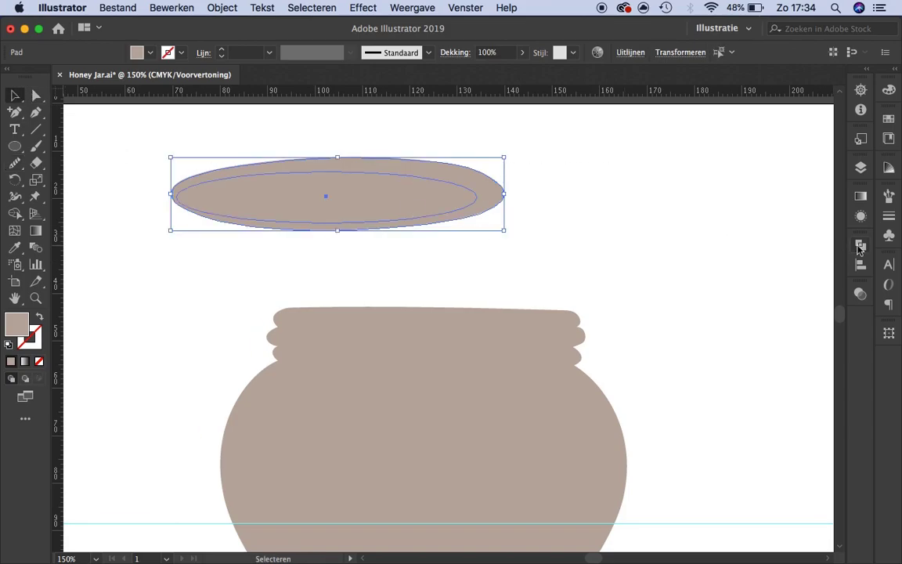
pyautogui.moveTo(379, 199); pyautogui.dragTo(475, 296)
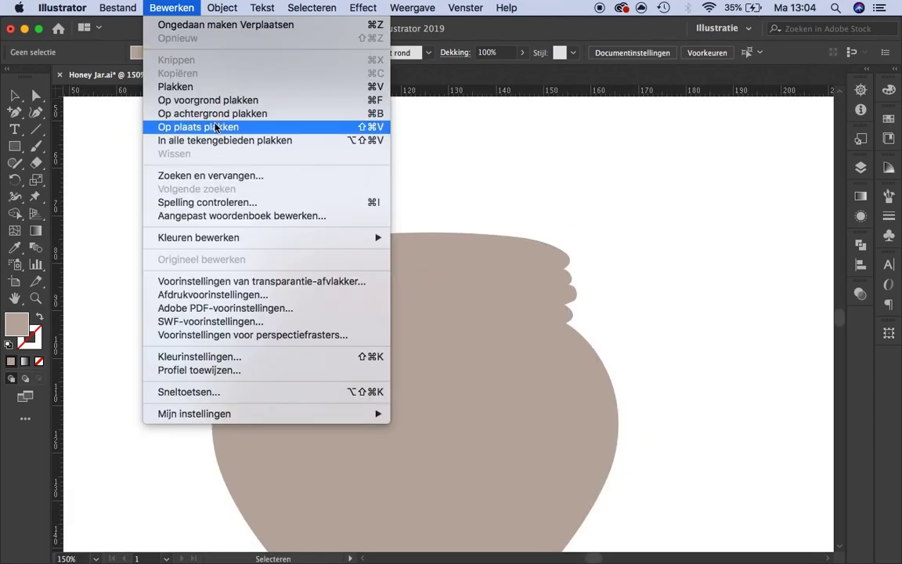
pyautogui.click(216, 126)
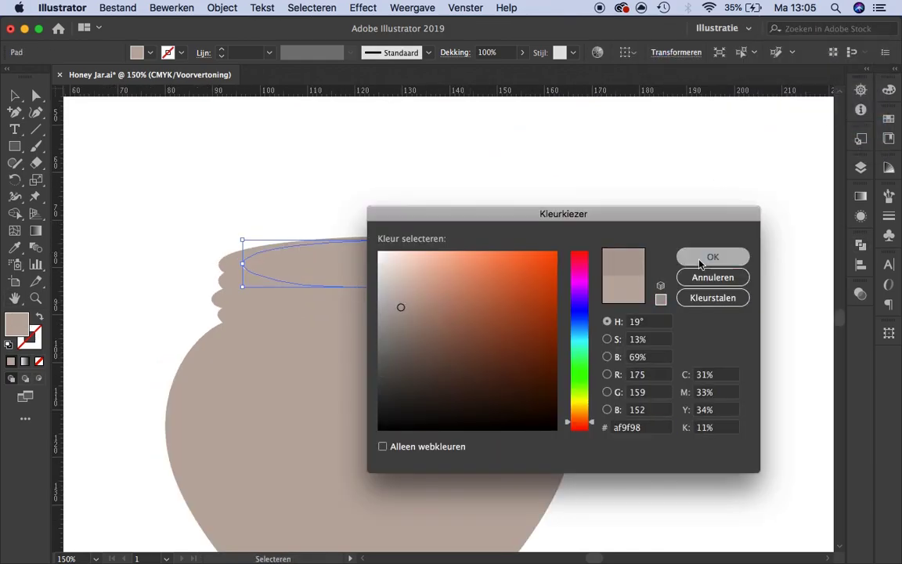
pyautogui.click(699, 264)
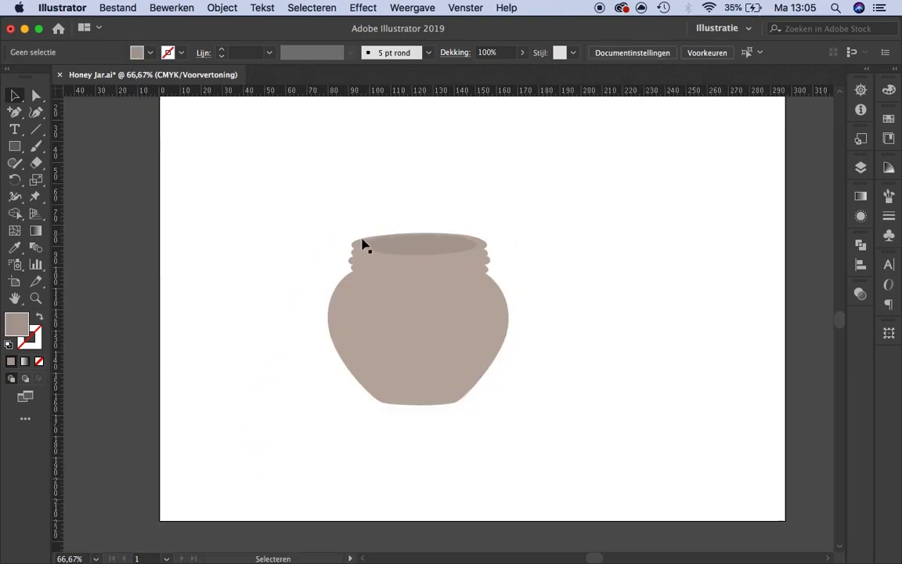
pyautogui.click(325, 293)
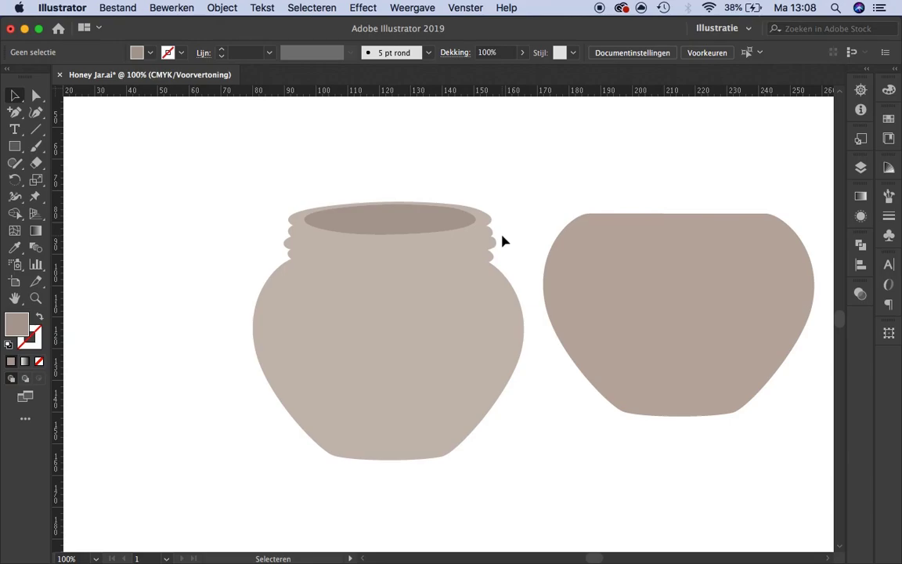
# Cut the top off the second jar with a Pen path, leaving a bowl
pyautogui.hscroll(5, 503, 241)
pyautogui.click(311, 252)
pyautogui.moveTo(594, 254); pyautogui.dragTo(695, 193)
pyautogui.click(577, 162)
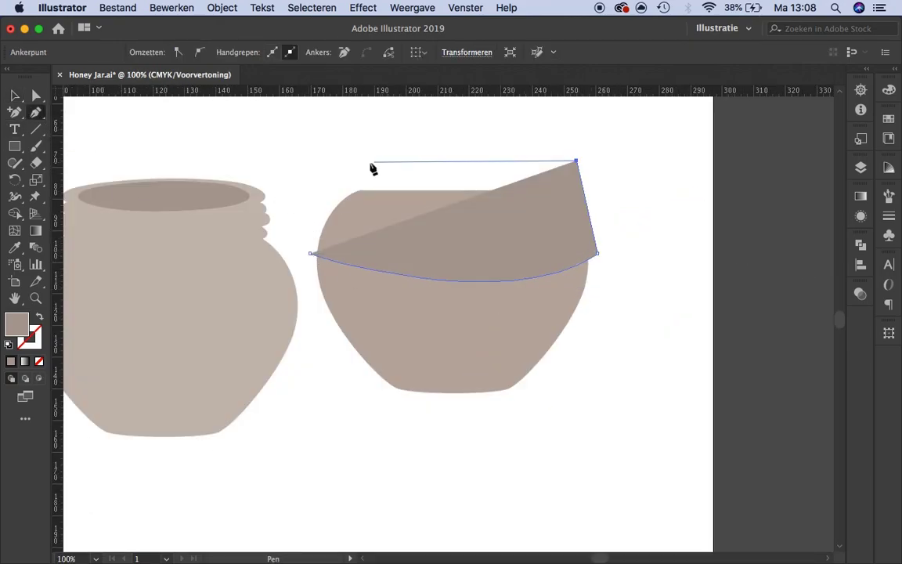
pyautogui.click(312, 161)
pyautogui.click(311, 253)
pyautogui.press('v')
# Draw the curved rim surface shape along the bowl's top
pyautogui.moveTo(587, 259); pyautogui.dragTo(598, 278)
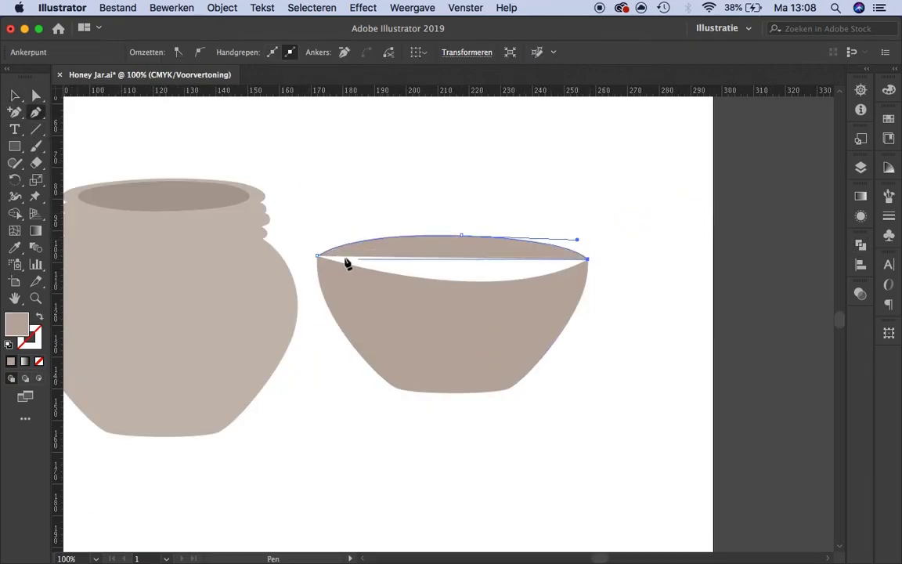
pyautogui.moveTo(329, 259); pyautogui.dragTo(288, 249)
pyautogui.press('v')
pyautogui.hscroll(2, 470, 298)
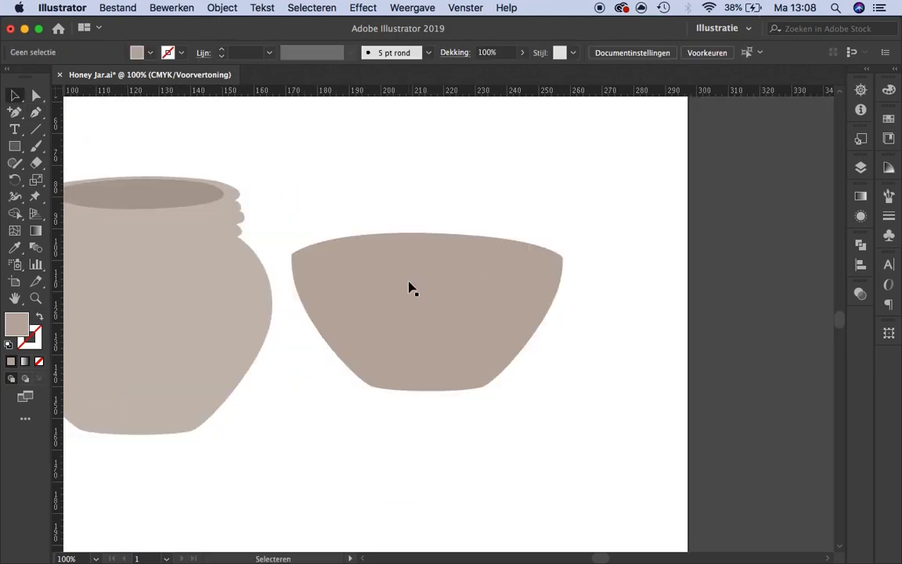
# Fill the bowl with a vertical yellow-to-orange gradient
pyautogui.click(409, 287)
pyautogui.click(861, 196)
pyautogui.click(720, 313)
pyautogui.doubleClick(688, 322)
pyautogui.click(657, 368)
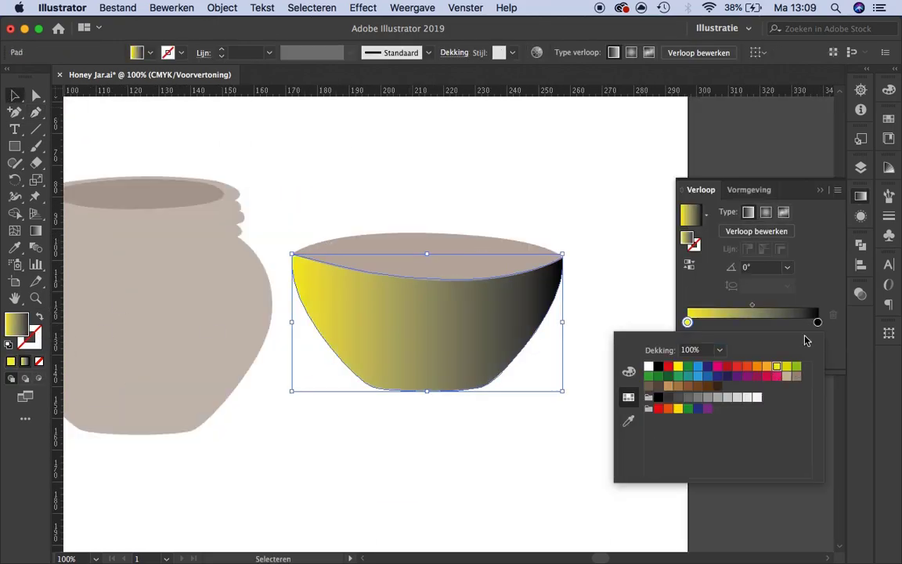
pyautogui.click(665, 368)
pyautogui.doubleClick(817, 322)
pyautogui.click(36, 230)
pyautogui.moveTo(409, 229); pyautogui.dragTo(409, 400)
pyautogui.press('v')
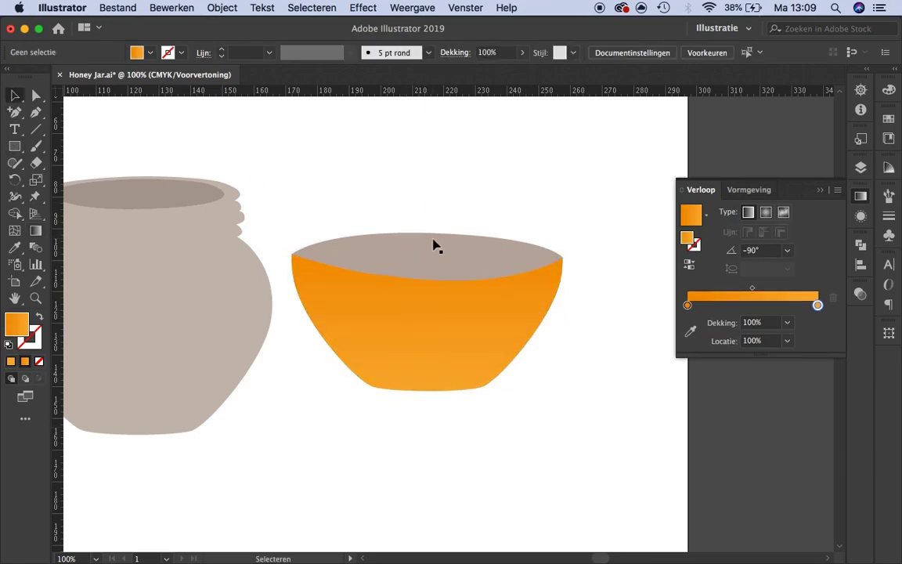
# Give the rim ellipse a gradient fill with a pale orange stop
pyautogui.click(434, 243)
pyautogui.click(690, 215)
pyautogui.click(687, 305)
pyautogui.doubleClick(686, 306)
pyautogui.click(705, 348)
pyautogui.click(628, 355)
pyautogui.moveTo(693, 374); pyautogui.dragTo(711, 381)
pyautogui.press('Escape')
# Smooth the rim's edge path, then move the honey bowl over the first jar
pyautogui.scroll(3, 508, 339)
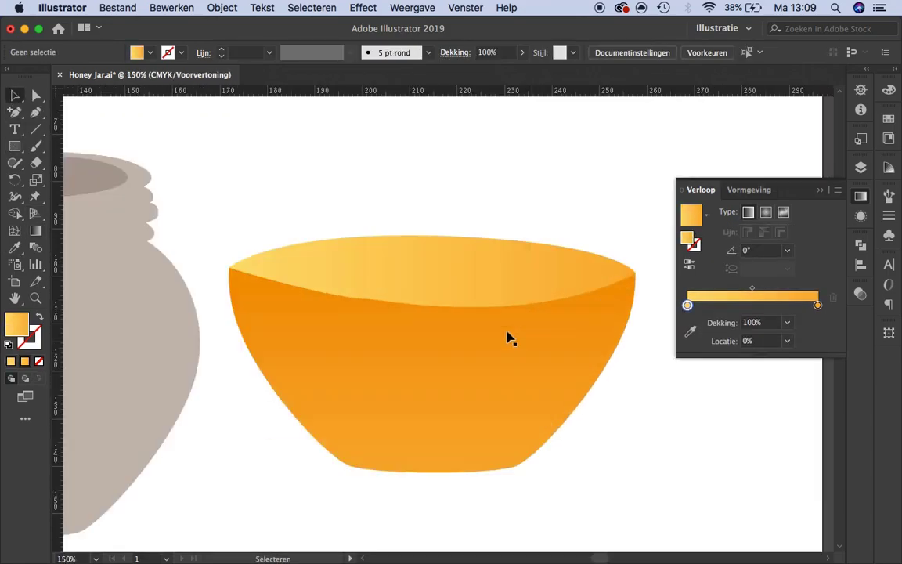
pyautogui.scroll(6, 507, 338)
pyautogui.click(36, 147)
pyautogui.press('a')
pyautogui.click(302, 265)
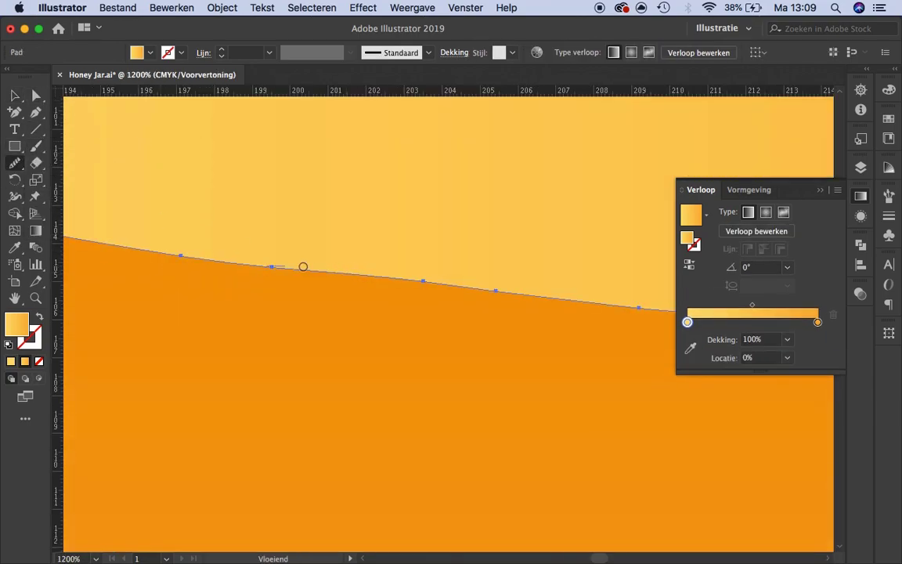
pyautogui.press('v')
pyautogui.hotkey('ctrl', '1')
pyautogui.click(420, 263)
pyautogui.moveTo(420, 262); pyautogui.dragTo(318, 335)
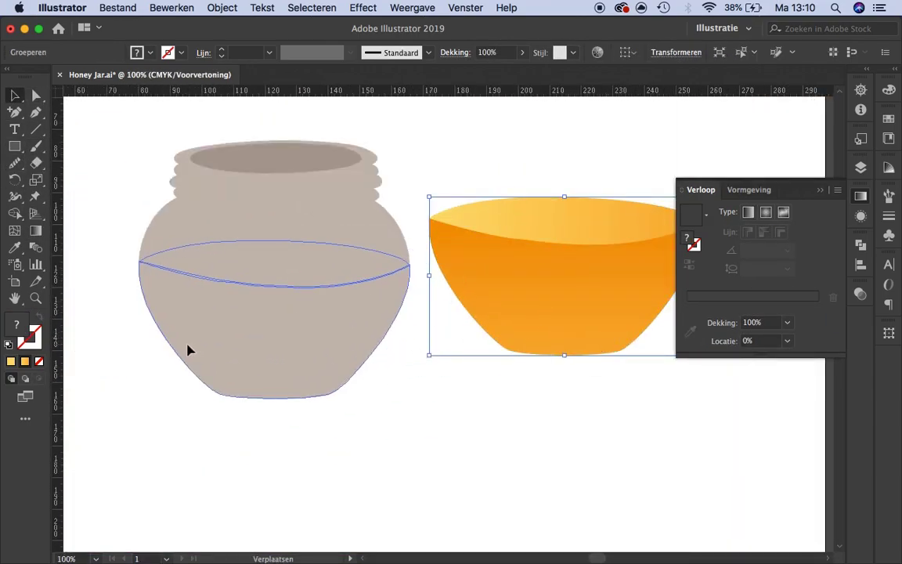
# Select the placed honey group and zoom in and out to check its fit
pyautogui.click(496, 312)
pyautogui.click(827, 192)
pyautogui.click(274, 337)
pyautogui.hotkey('ctrl', '+')
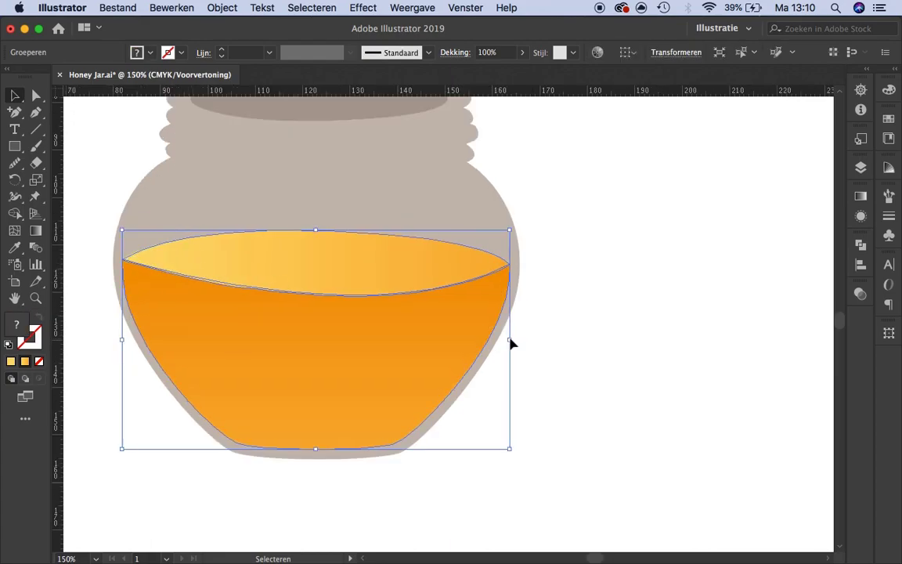
pyautogui.hotkey('ctrl', '-')
pyautogui.hotkey('ctrl', 'shift', 'a')
# Inspect the jar's left-edge anchor and recheck the honey's position at several zoom levels
pyautogui.press('a')
pyautogui.click(268, 317)
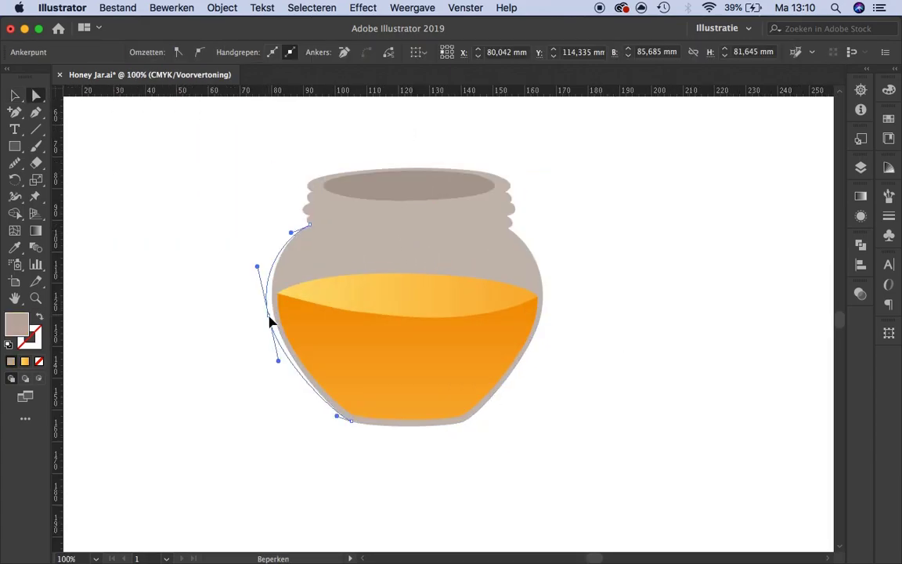
pyautogui.press('v')
pyautogui.click(82, 163)
pyautogui.click(282, 354)
pyautogui.hotkey('ctrl', 'shift', 'a')
pyautogui.hotkey('ctrl', '-')
pyautogui.hotkey('ctrl', '-')
pyautogui.hotkey('ctrl', '-')
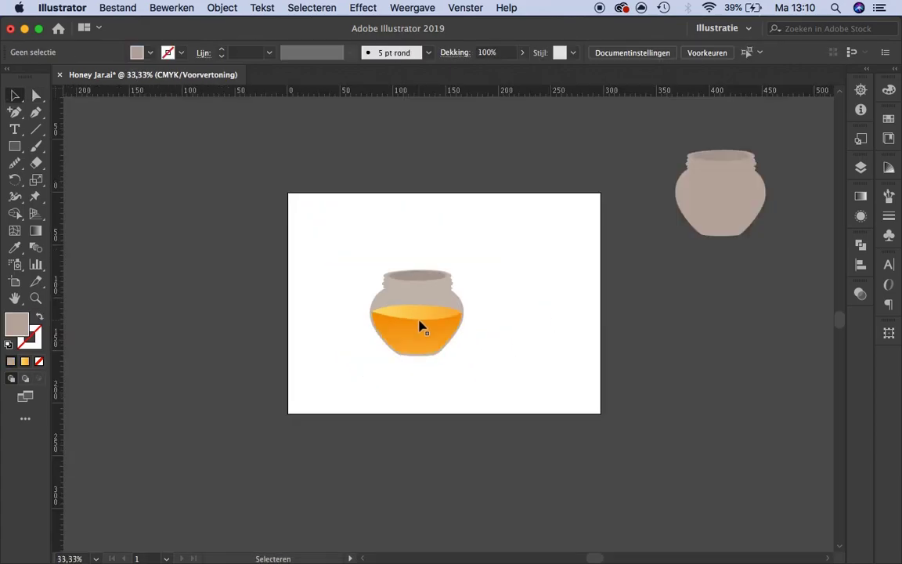
pyautogui.hotkey('ctrl', '+')
pyautogui.hotkey('ctrl', '+')
pyautogui.click(368, 360)
pyautogui.hotkey('ctrl', '+')
pyautogui.hotkey('ctrl', '+')
pyautogui.hotkey('ctrl', 'shift', 'a')
# Draw a thin dark orange shadow shape along the honey's bottom edge
pyautogui.hotkey('ctrl', '-')
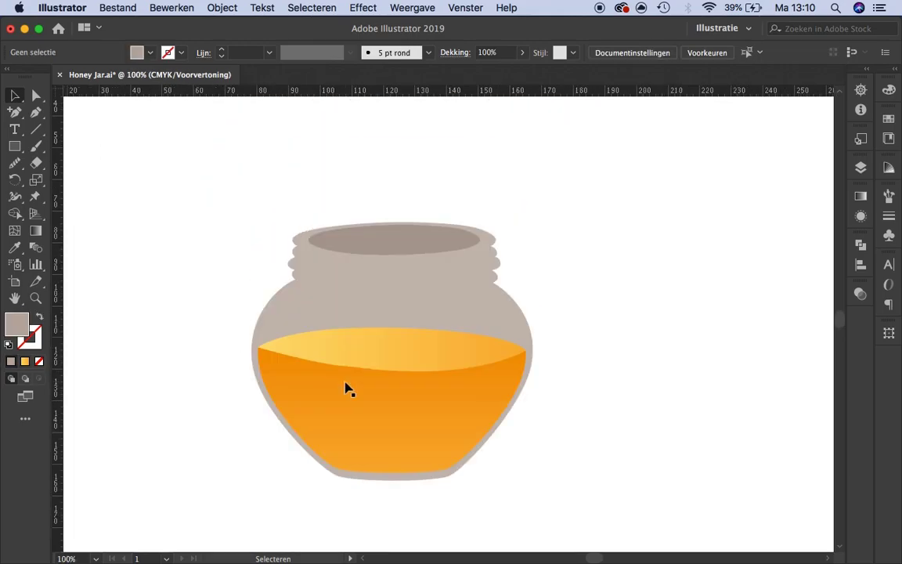
pyautogui.click(349, 389)
pyautogui.click(628, 246)
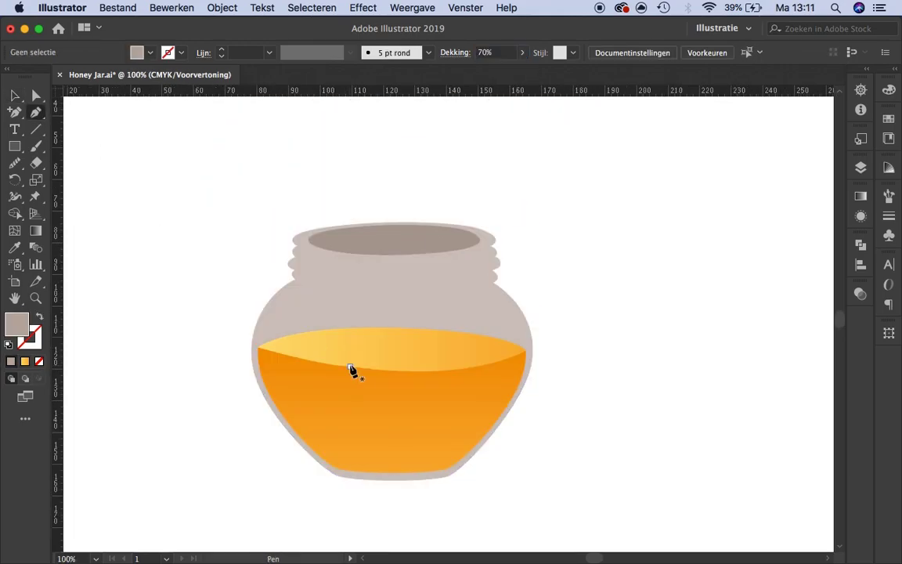
pyautogui.hotkey('ctrl', '-')
pyautogui.hotkey('ctrl', '+')
pyautogui.hotkey('ctrl', '+')
pyautogui.hotkey('ctrl', '+')
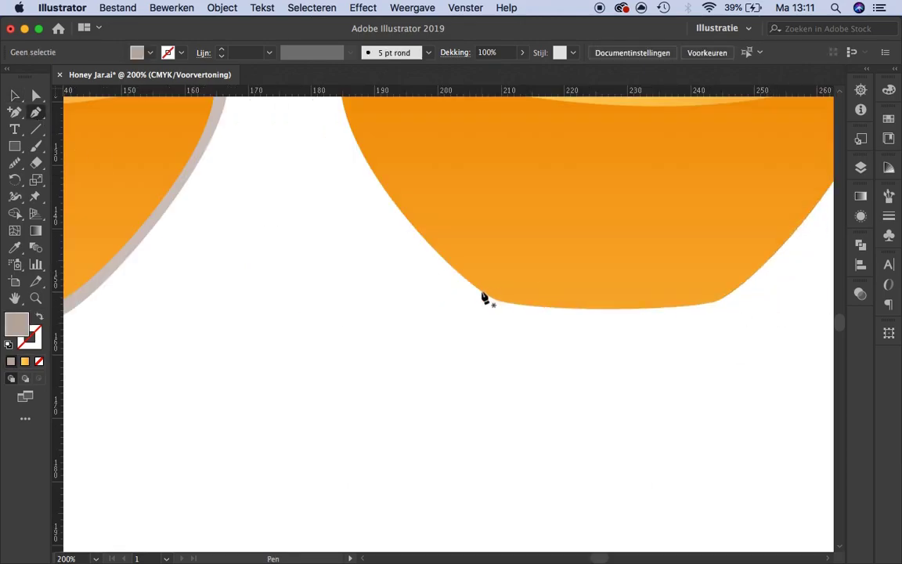
pyautogui.press('v')
pyautogui.doubleClick(519, 328)
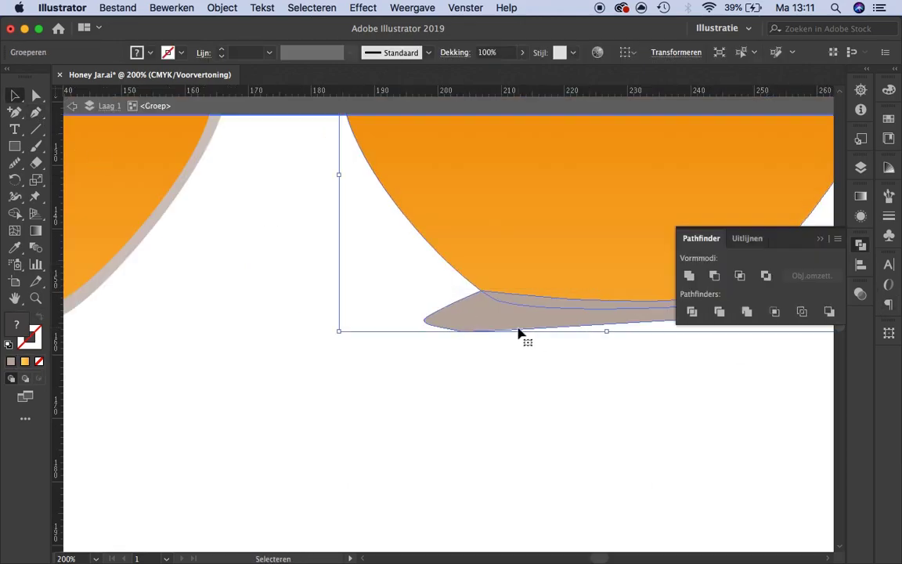
pyautogui.hotkey('ctrl', 'shift', 'a')
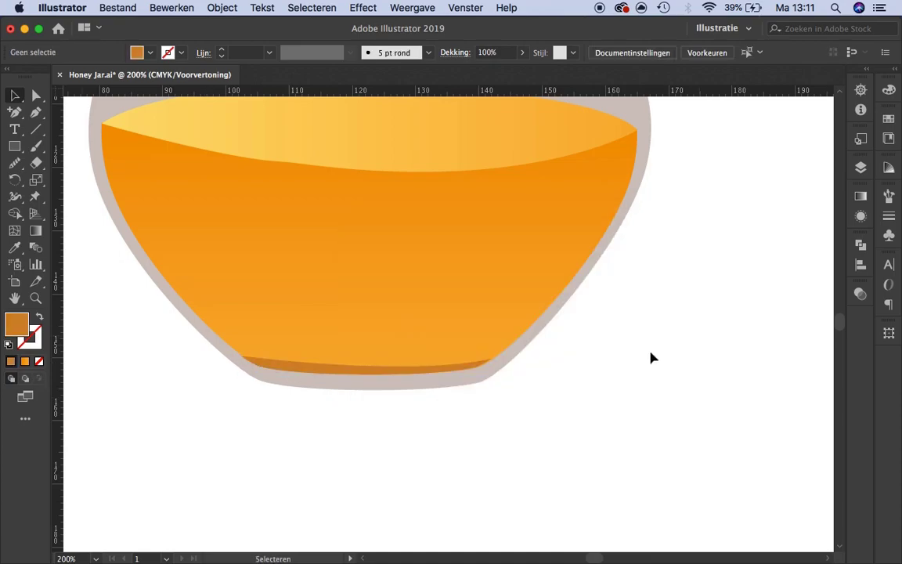
# Adjust the shadow's left and right corner anchors with Direct Selection
pyautogui.scroll(4, 251, 362)
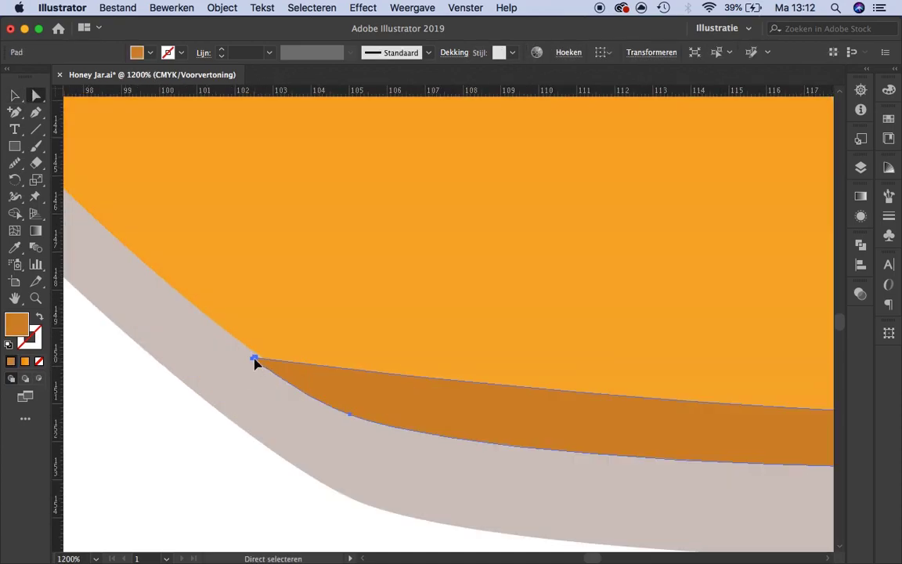
pyautogui.press('a')
pyautogui.click(261, 322)
pyautogui.scroll(-1, 233, 305)
pyautogui.scroll(-2, 413, 383)
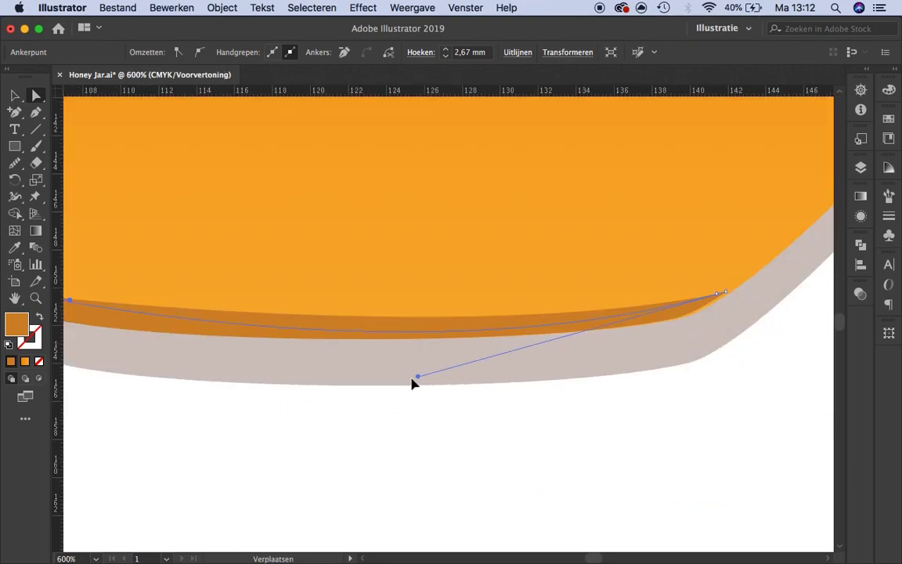
pyautogui.scroll(4, 589, 373)
pyautogui.click(821, 262)
pyautogui.click(724, 317)
pyautogui.scroll(-2, 720, 313)
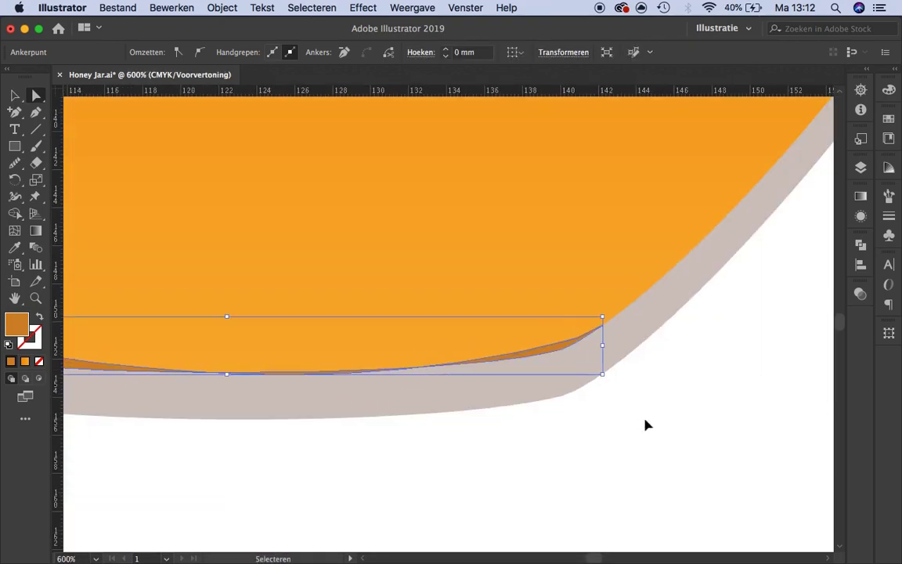
pyautogui.scroll(-1, 646, 424)
# Enter the honey group, select the honey surface and bring up its gradient settings
pyautogui.press('v')
pyautogui.scroll(-3, 381, 436)
pyautogui.scroll(2, 382, 436)
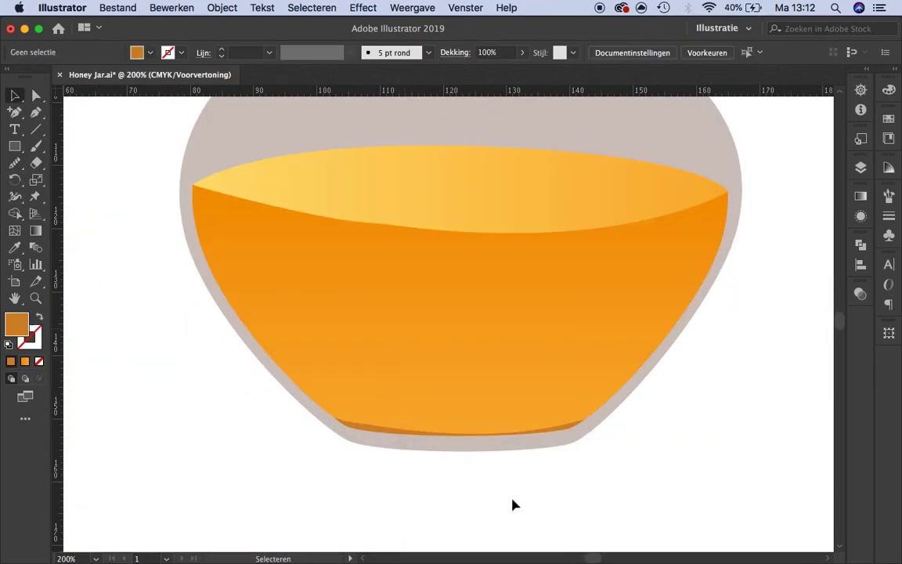
pyautogui.scroll(-2, 514, 503)
pyautogui.scroll(5, 348, 348)
pyautogui.doubleClick(348, 349)
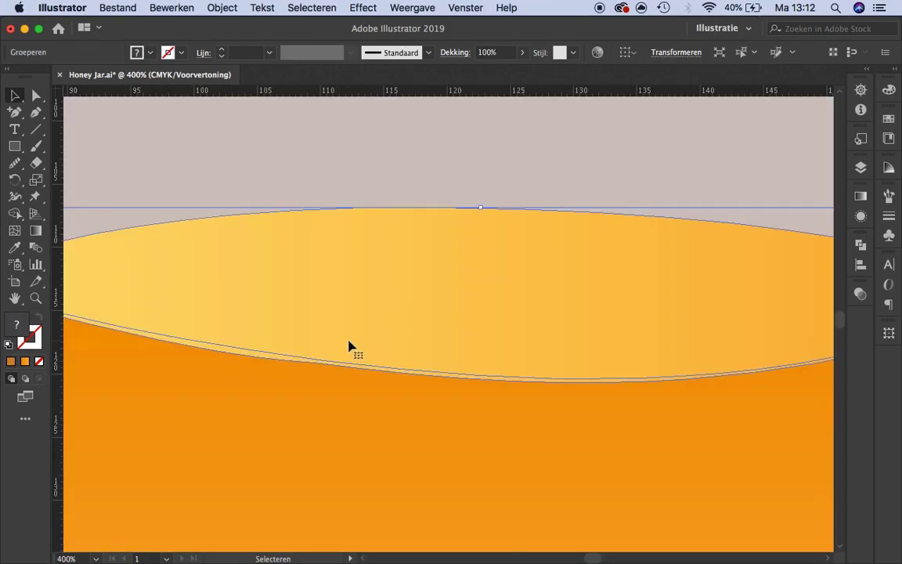
pyautogui.scroll(-3, 348, 348)
pyautogui.doubleClick(347, 317)
pyautogui.hotkey('ctrl', 'F9')
# Pen-draw a tall rounded highlight over the jar's left side, fill it white and smooth its bottom
pyautogui.doubleClick(678, 522)
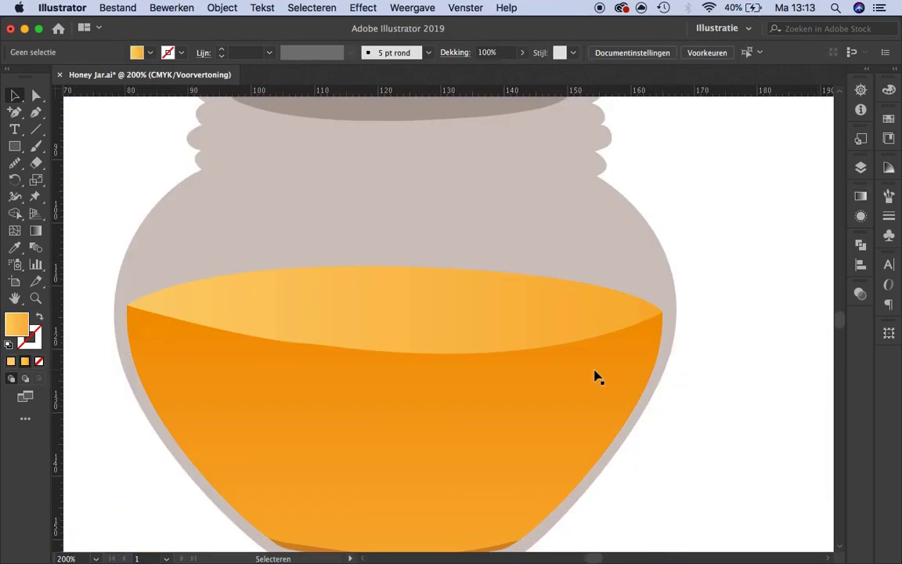
pyautogui.scroll(-1, 594, 374)
pyautogui.press('p')
pyautogui.moveTo(327, 250); pyautogui.dragTo(377, 250)
pyautogui.moveTo(404, 292); pyautogui.dragTo(407, 339)
pyautogui.click(351, 469)
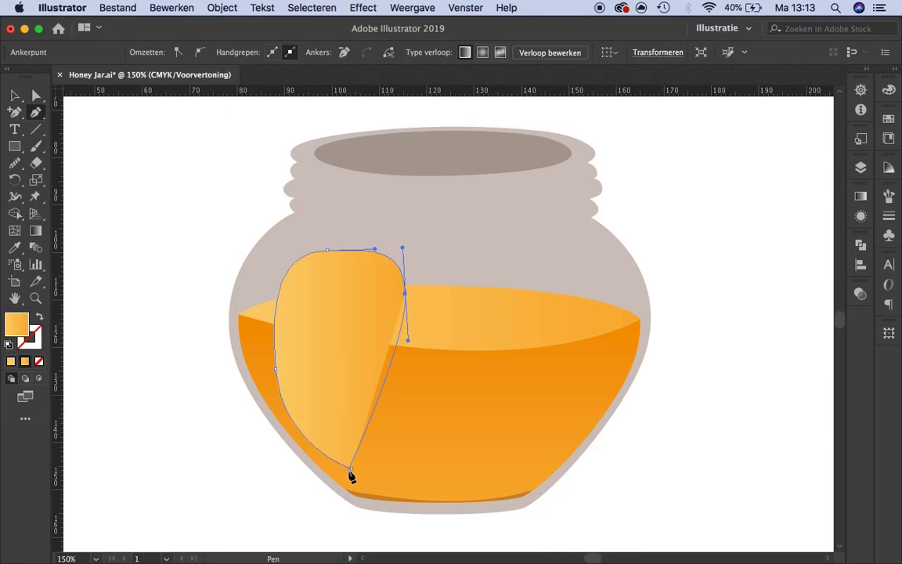
pyautogui.click(6, 78)
pyautogui.moveTo(406, 376); pyautogui.dragTo(349, 468)
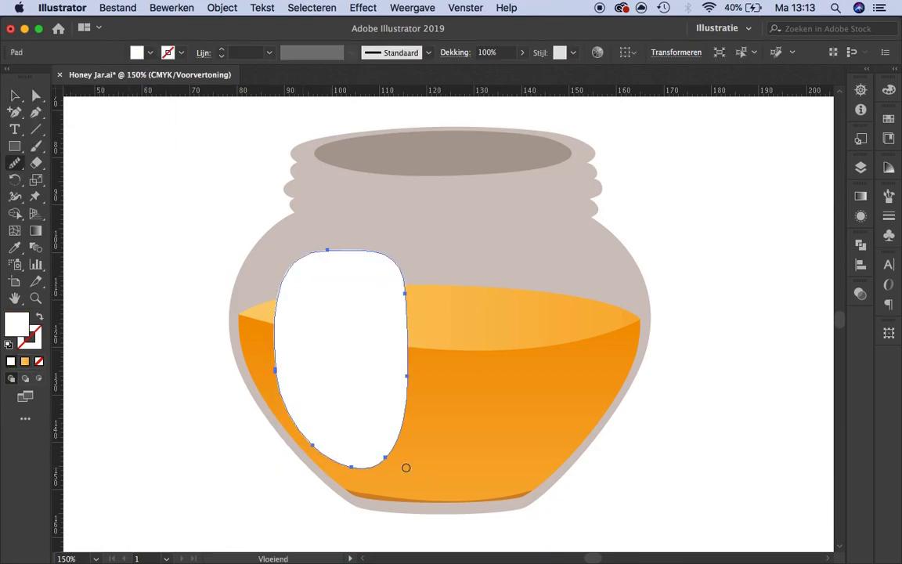
# Set the highlight's blend mode to Zacht licht in the Transparency panel
pyautogui.scroll(2, 340, 252)
pyautogui.click(861, 294)
pyautogui.click(705, 309)
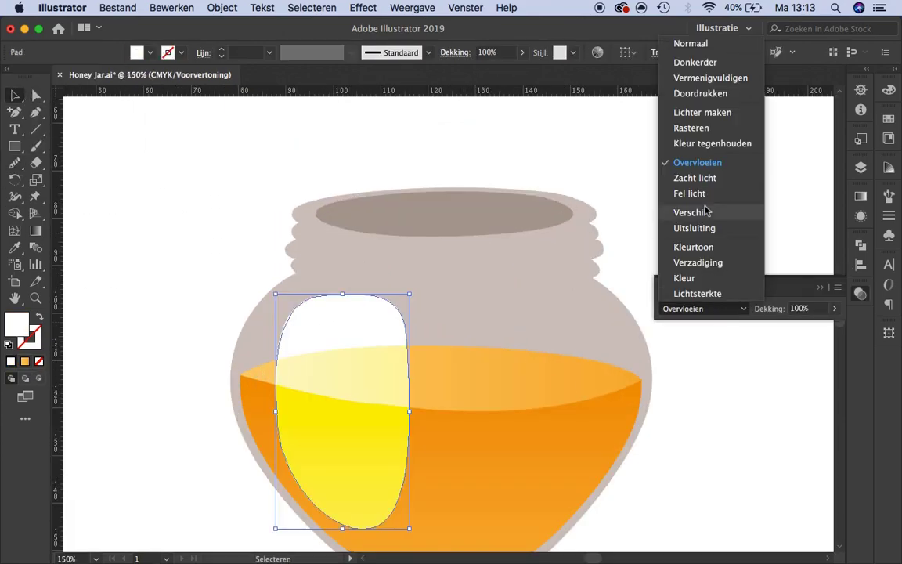
pyautogui.click(681, 191)
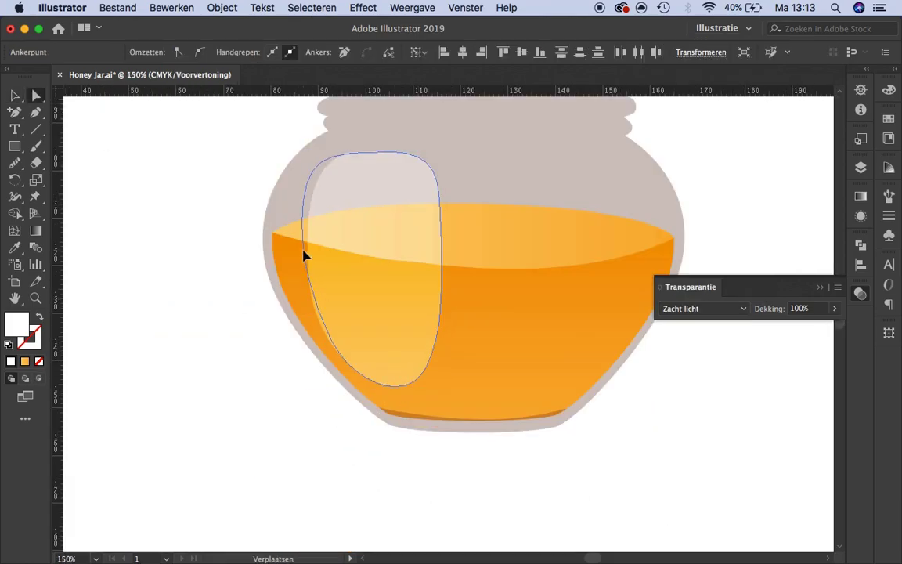
pyautogui.press('n')
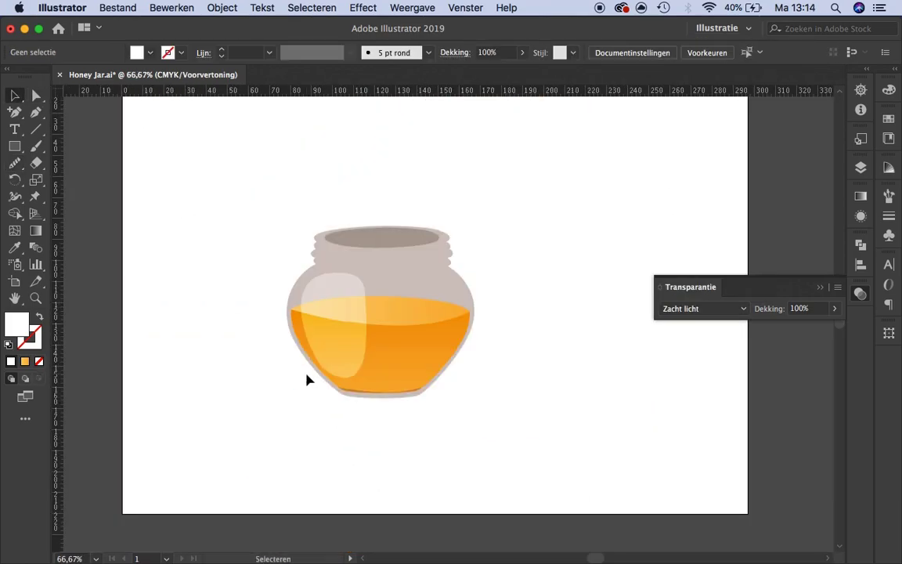
# Pen-draw thin white slivers for the shoulder shine and the honey-surface rim
pyautogui.moveTo(489, 257); pyautogui.dragTo(643, 218)
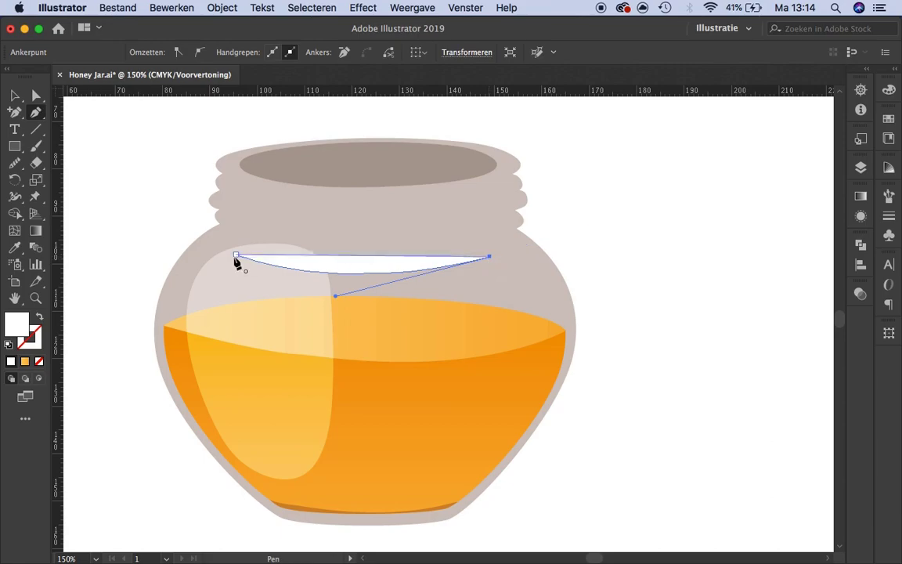
pyautogui.moveTo(202, 251); pyautogui.dragTo(242, 266)
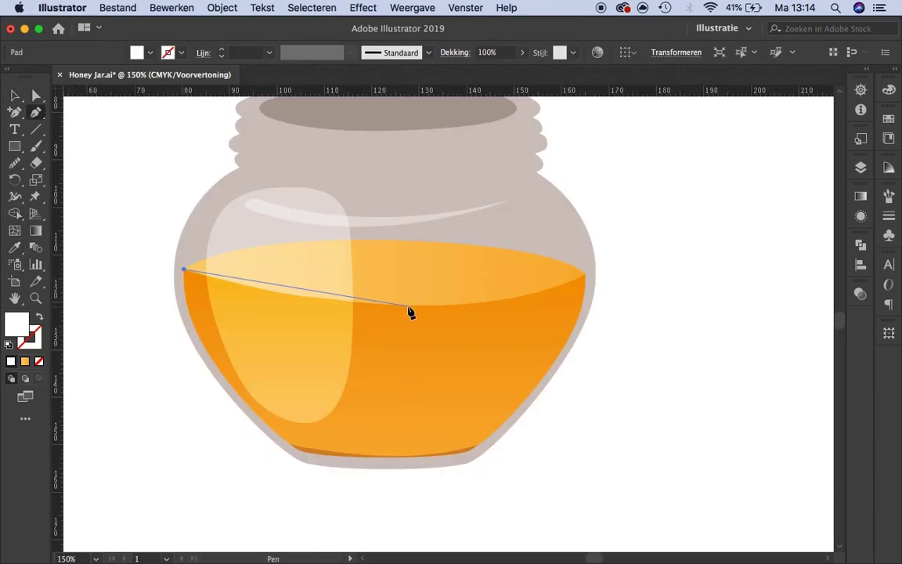
pyautogui.moveTo(396, 305); pyautogui.dragTo(501, 301)
pyautogui.moveTo(585, 276); pyautogui.dragTo(656, 234)
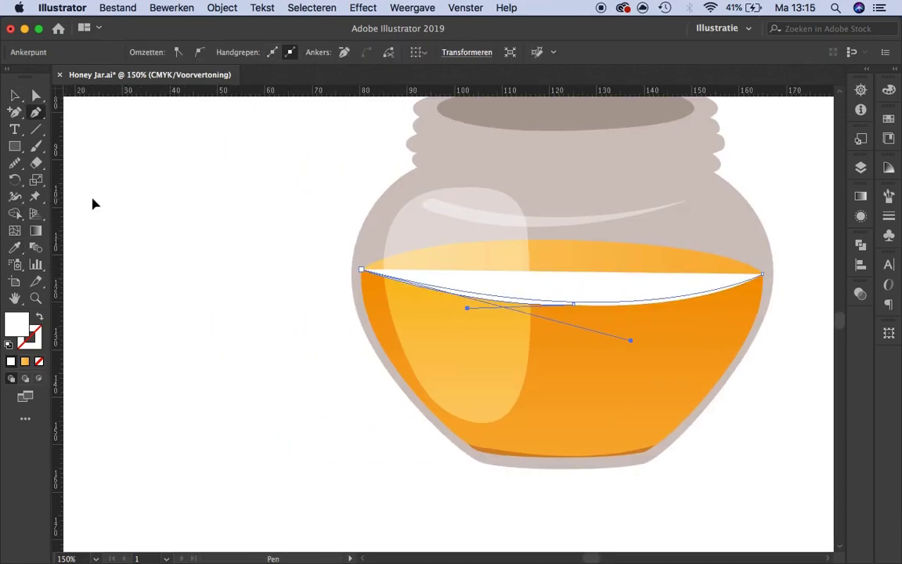
pyautogui.press('v')
pyautogui.hotkey('ctrl', '+')
pyautogui.hotkey('ctrl', '+')
pyautogui.hscroll(-5, 569, 305)
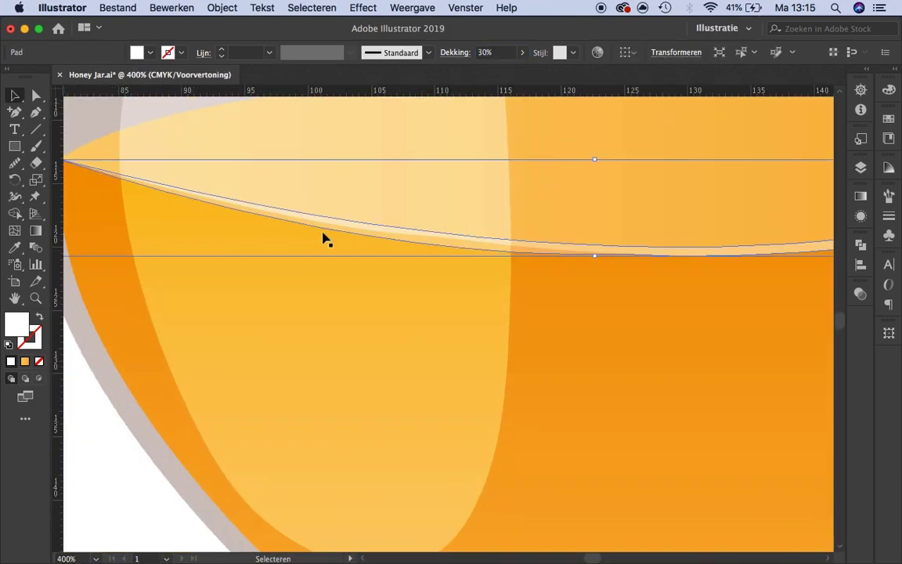
pyautogui.scroll(-5, 508, 360)
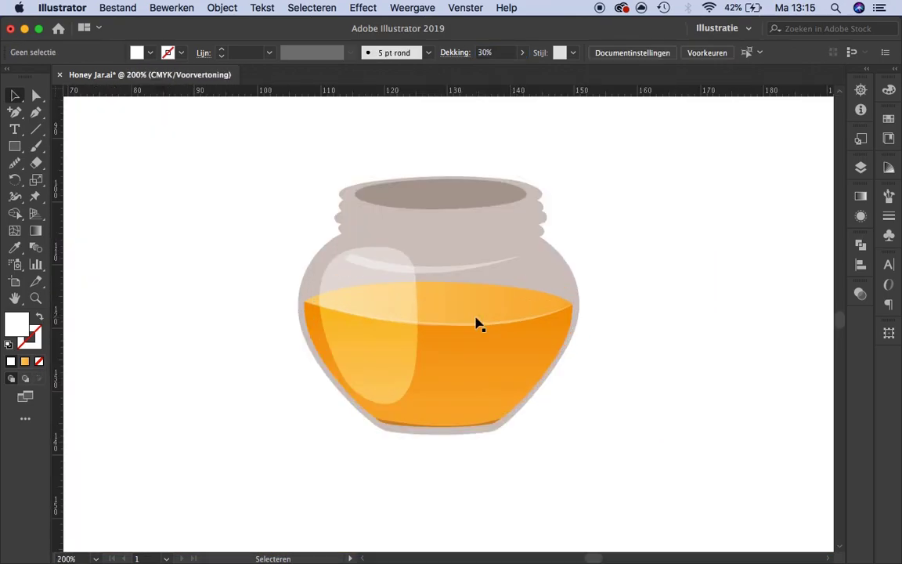
pyautogui.scroll(4, 470, 324)
pyautogui.scroll(1, 464, 329)
pyautogui.scroll(-3, 354, 248)
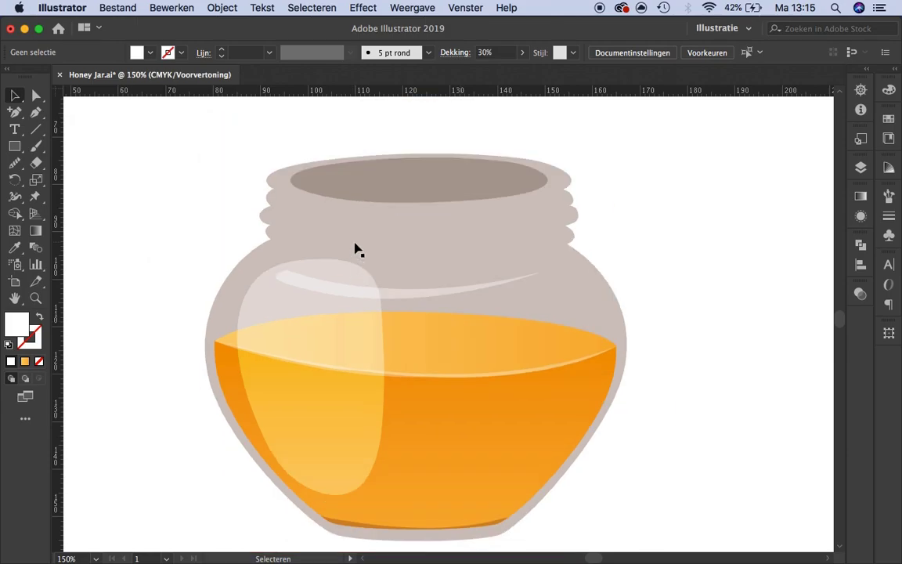
# Alt-drag a copy of the jar body to the right of the original
pyautogui.click(354, 247)
pyautogui.scroll(-2, 627, 276)
pyautogui.moveTo(346, 225); pyautogui.dragTo(595, 226)
pyautogui.scroll(4, 596, 225)
# Pen-draw the right-side shadow shape from the copy's neck down to the jar base
pyautogui.press('p')
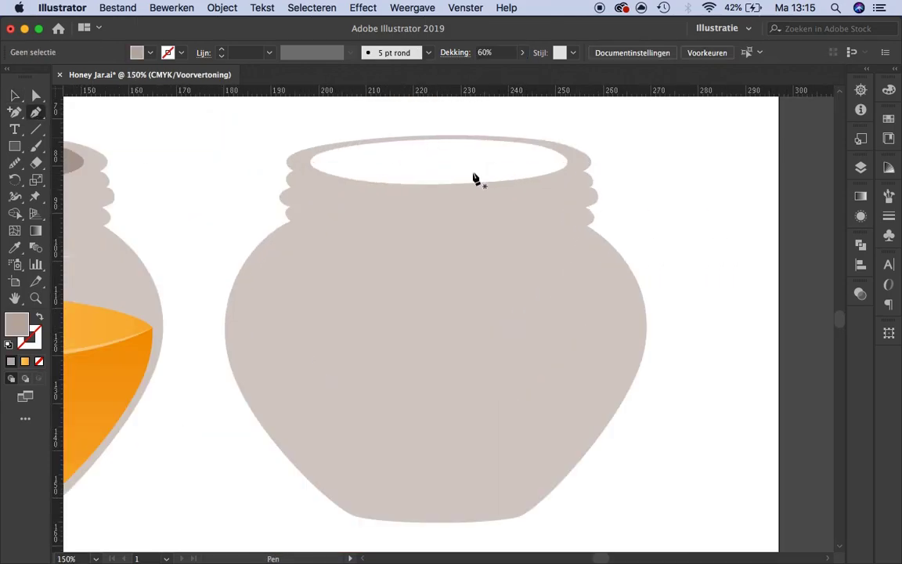
pyautogui.click(476, 223)
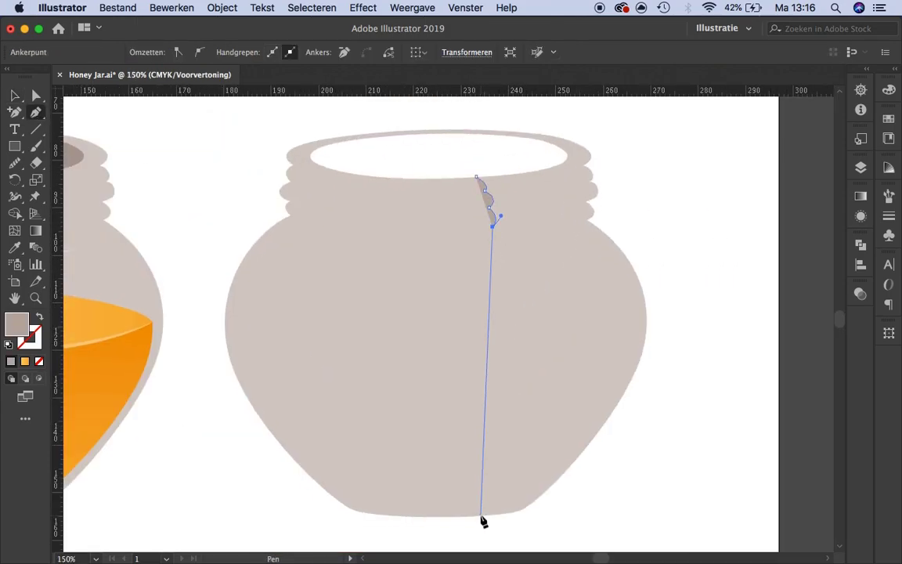
pyautogui.scroll(-1, 474, 482)
pyautogui.scroll(-2, 477, 277)
pyautogui.scroll(1, 452, 322)
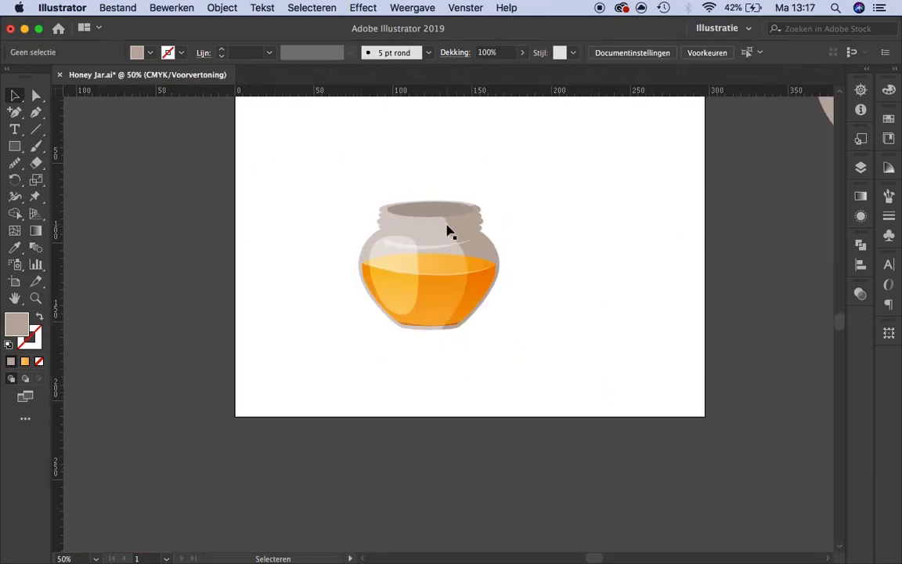
pyautogui.scroll(3, 448, 231)
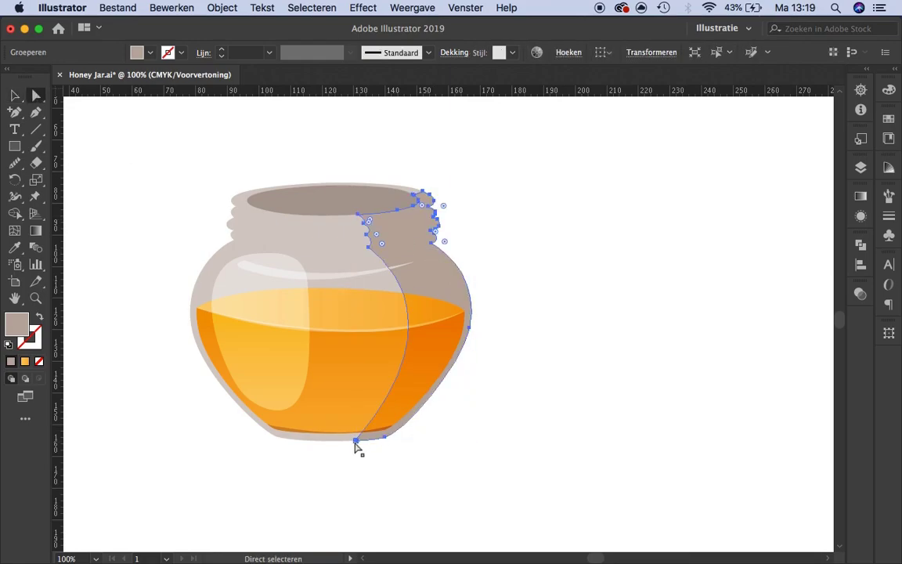
pyautogui.moveTo(355, 443); pyautogui.dragTo(472, 282)
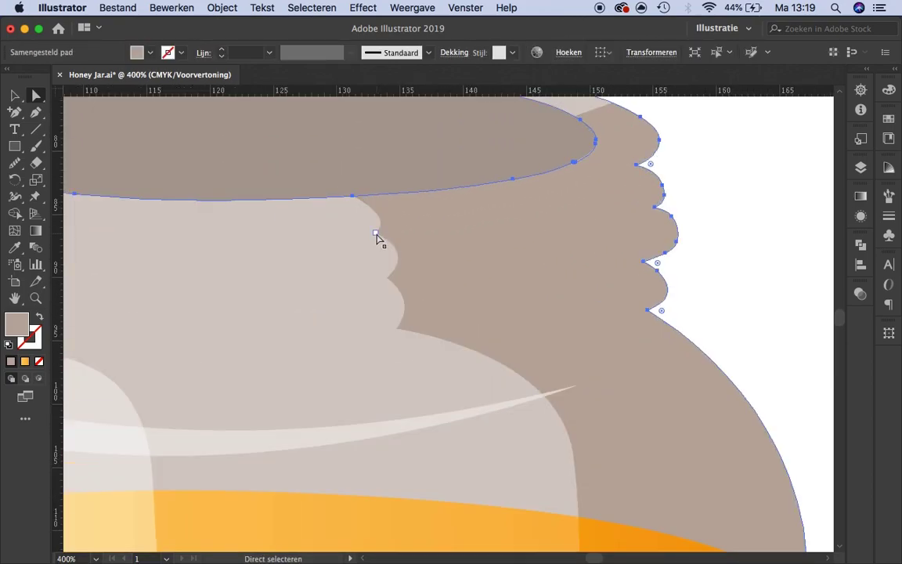
# Reshape the shadow edge's anchors and handles so it curves around the neck thread
pyautogui.click(394, 200)
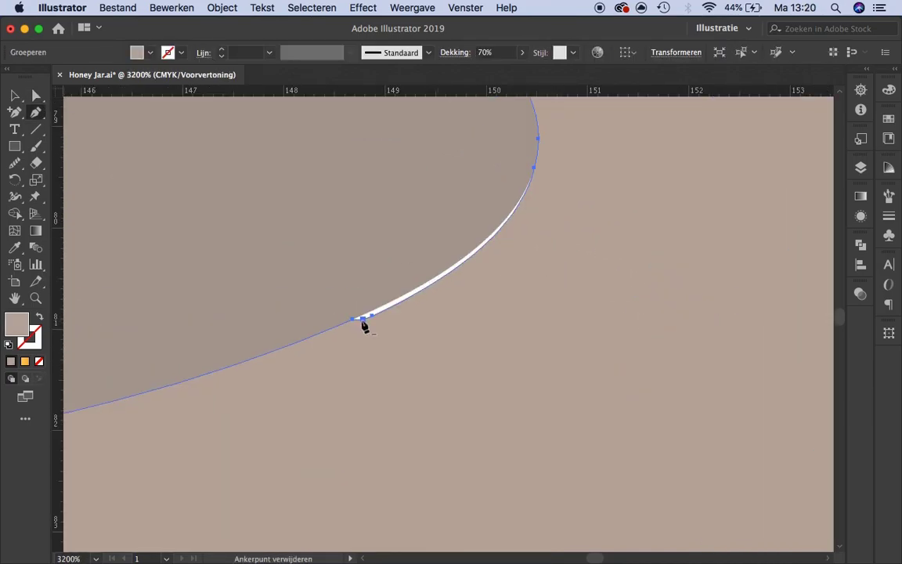
pyautogui.click(354, 319)
pyautogui.moveTo(497, 284)
pyautogui.mouseDown()
pyautogui.moveTo(477, 264)
pyautogui.moveTo(411, 282)
pyautogui.mouseUp()
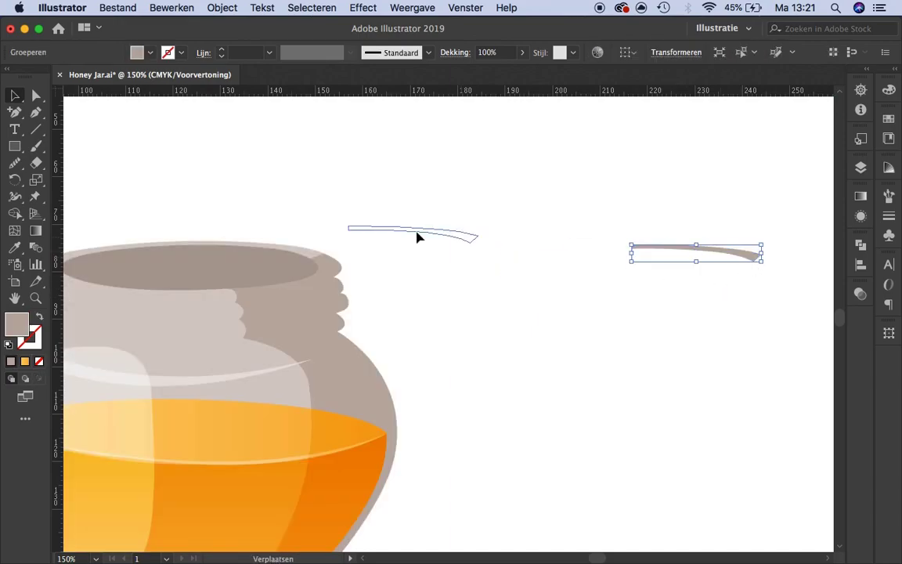
pyautogui.scroll(4, 407, 329)
pyautogui.scroll(3, 481, 368)
pyautogui.scroll(1, 464, 328)
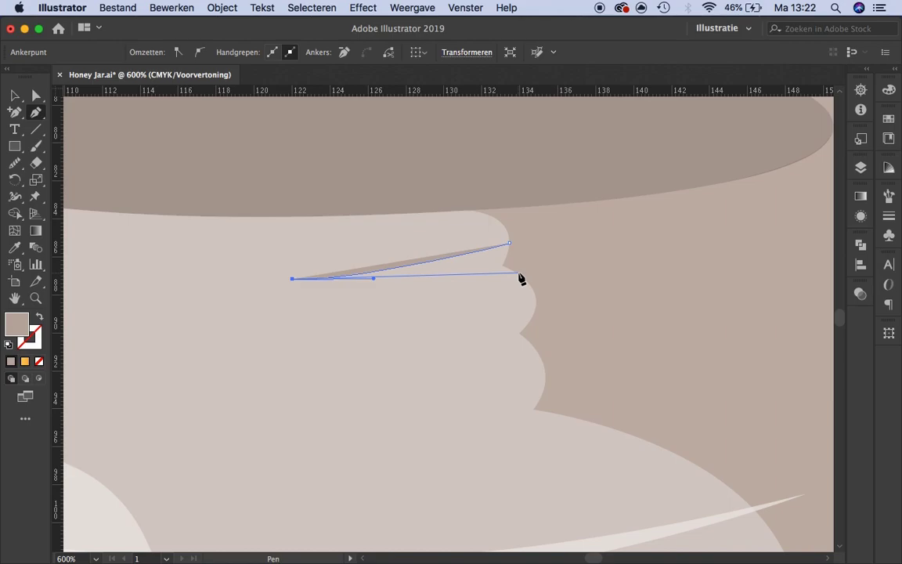
pyautogui.moveTo(519, 273); pyautogui.dragTo(570, 267)
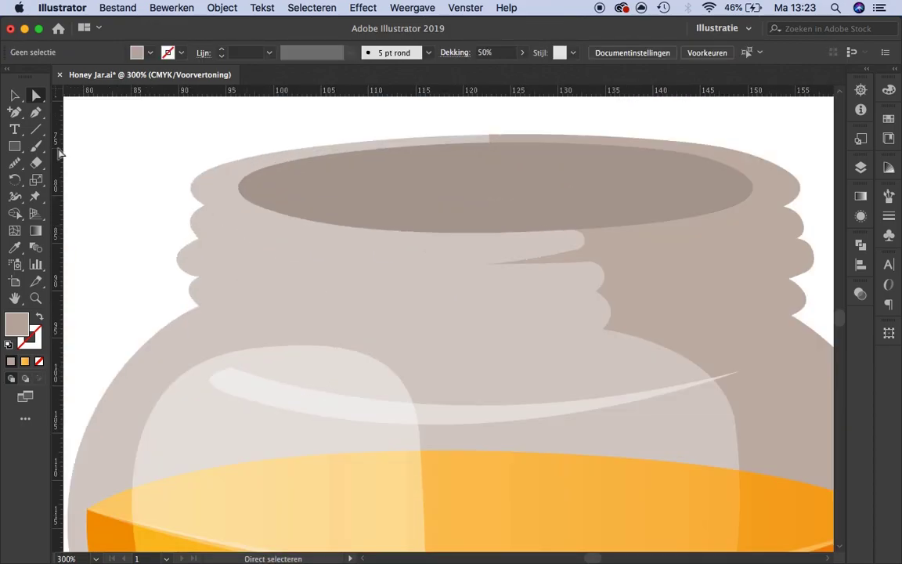
# Pen-draw a white glint on the upper thread and a darker groove curve across the neck
pyautogui.moveTo(363, 248); pyautogui.dragTo(418, 253)
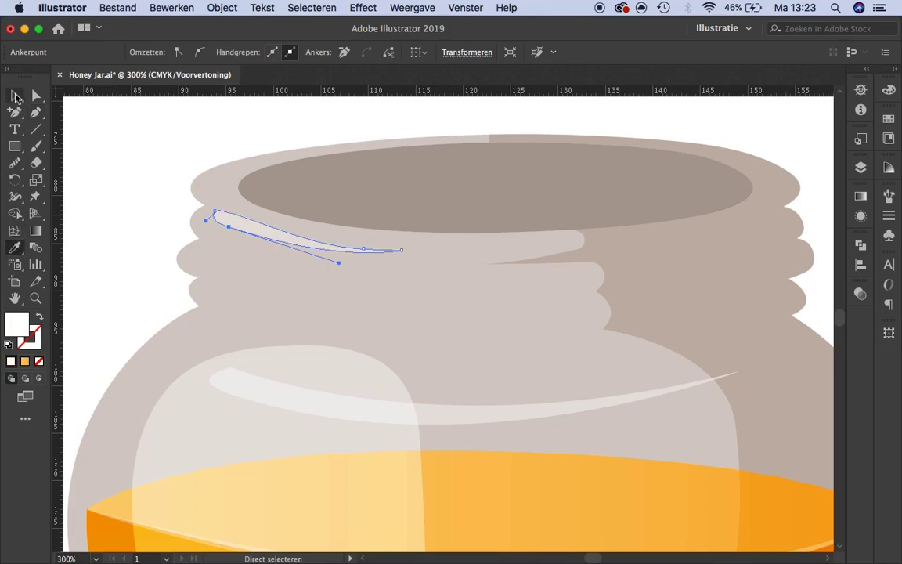
pyautogui.click(16, 96)
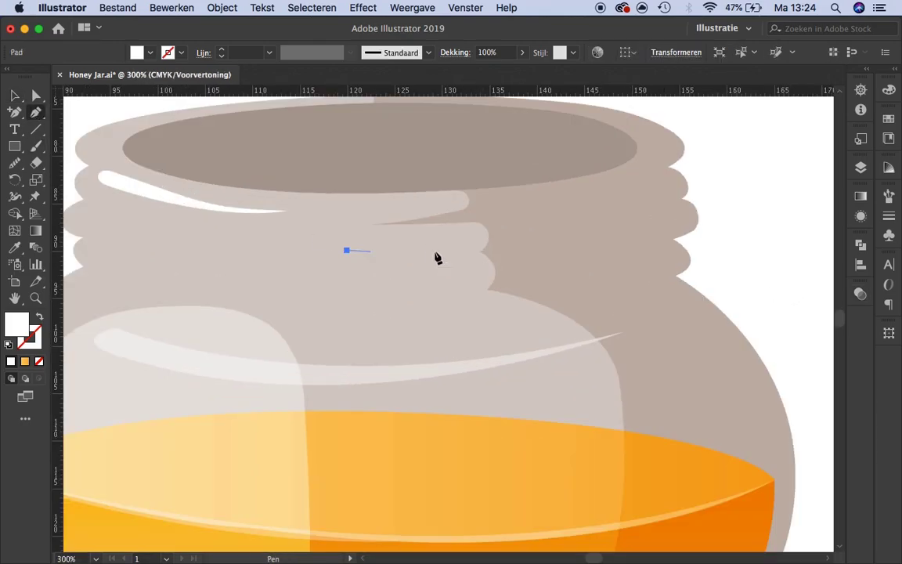
pyautogui.moveTo(562, 237); pyautogui.dragTo(651, 217)
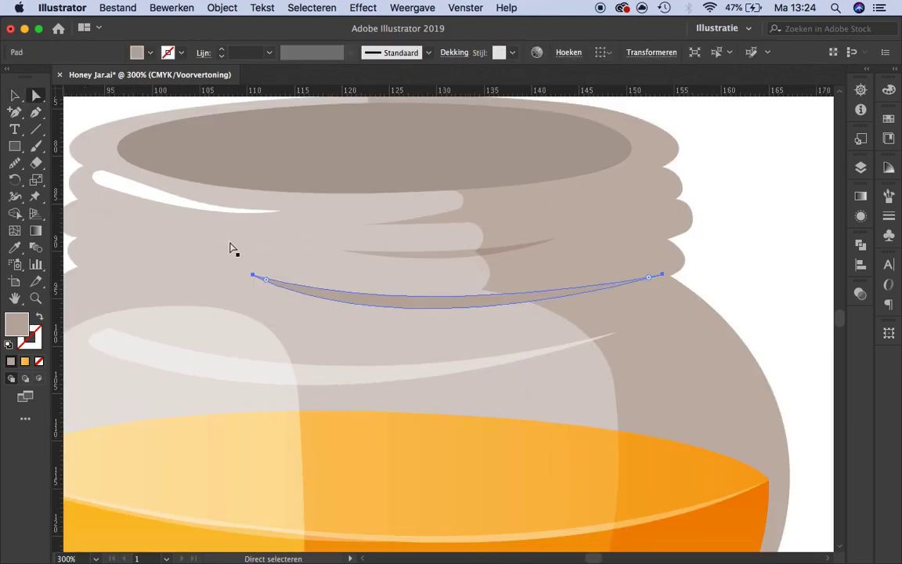
pyautogui.moveTo(360, 305); pyautogui.dragTo(400, 335)
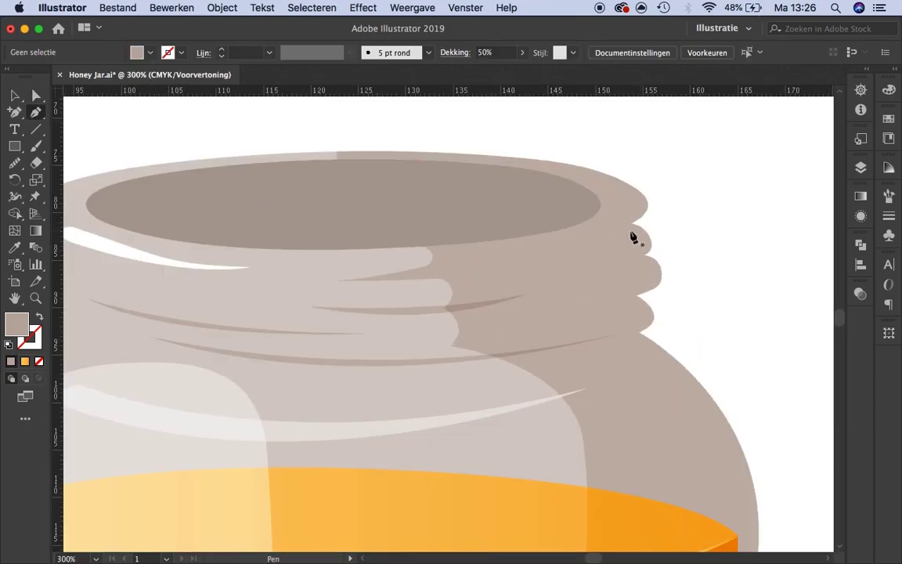
pyautogui.press('super+z')
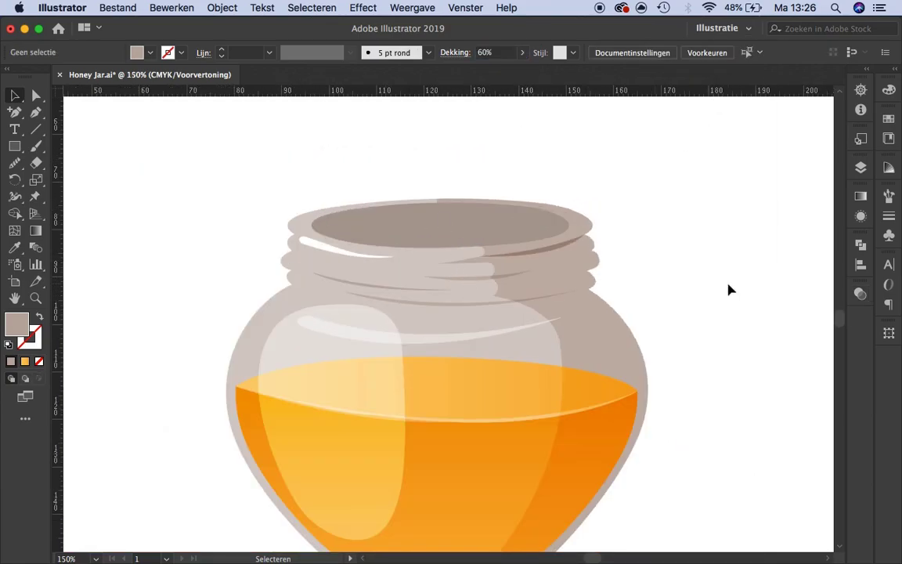
# Set the shoulder shine to Overvloeien and move the light oval onto the jar rim
pyautogui.click(483, 337)
pyautogui.click(741, 307)
pyautogui.press('Escape')
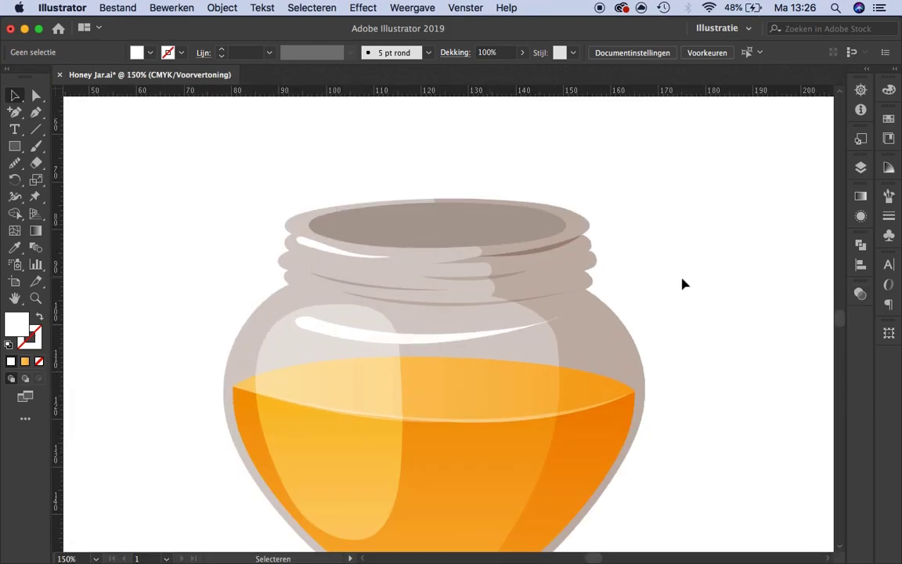
pyautogui.click(467, 236)
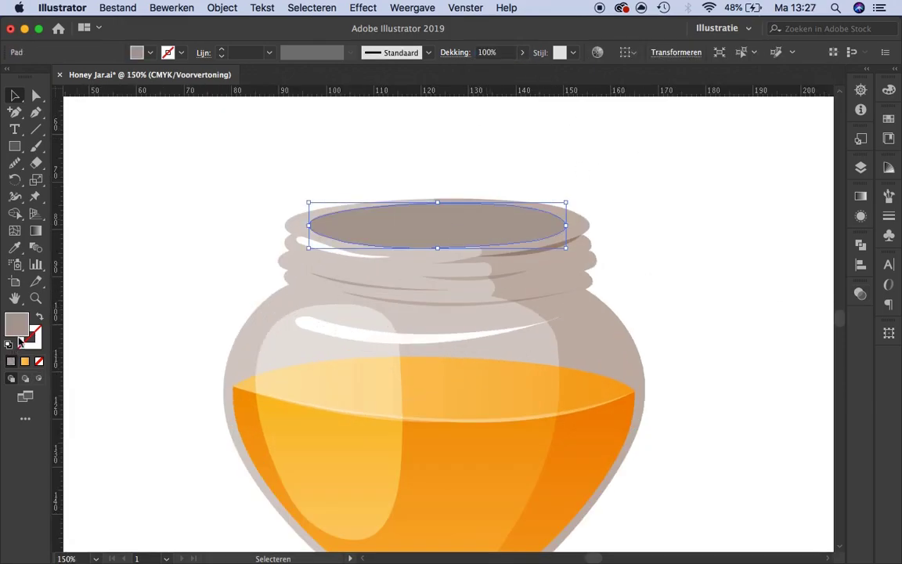
pyautogui.moveTo(407, 169); pyautogui.dragTo(288, 248)
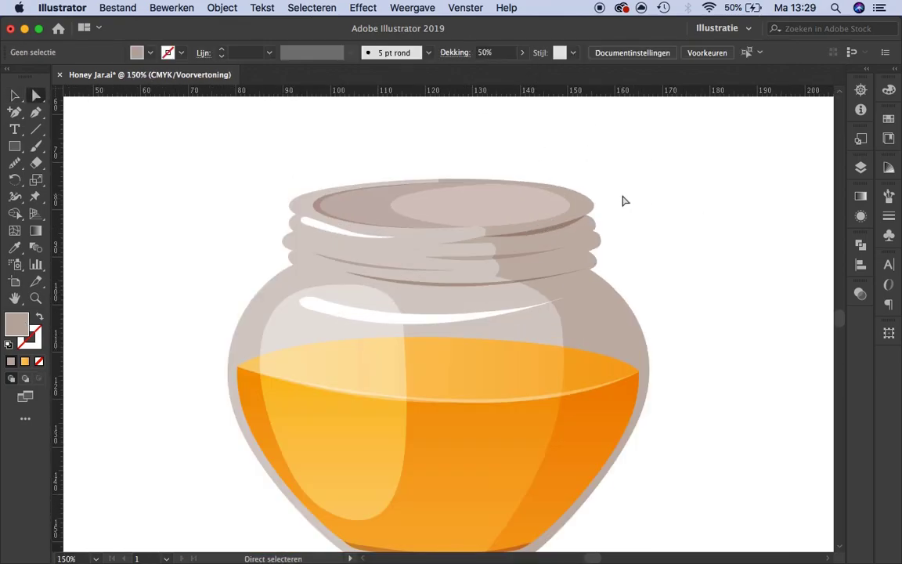
# Start pen-drawing a small glint shape on the neck's left thread
pyautogui.press('p')
pyautogui.click(296, 234)
pyautogui.moveTo(399, 252); pyautogui.dragTo(430, 250)
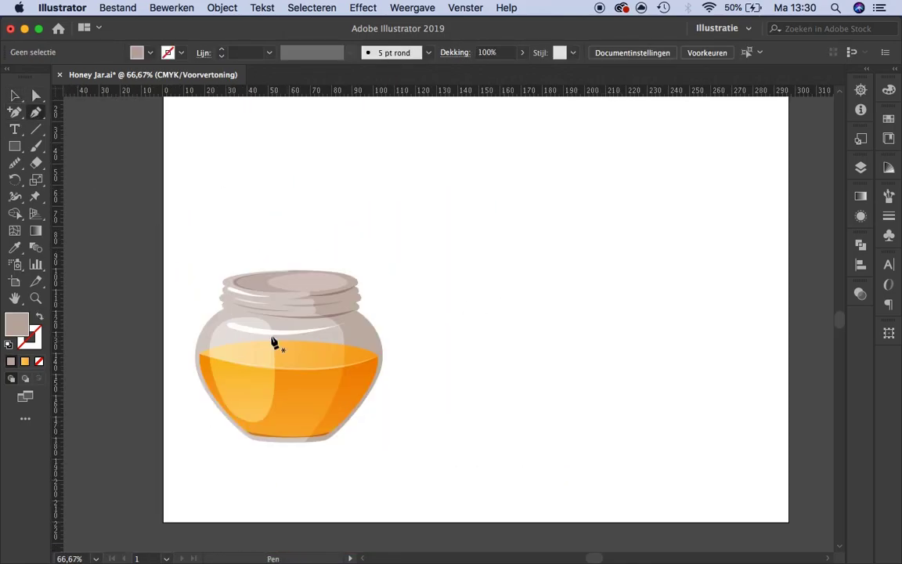
# Finish the small glint and pen-draw a honey drip ending in a rounded blob
pyautogui.moveTo(269, 323); pyautogui.dragTo(280, 330)
pyautogui.press('super+plus')
pyautogui.press('super+plus')
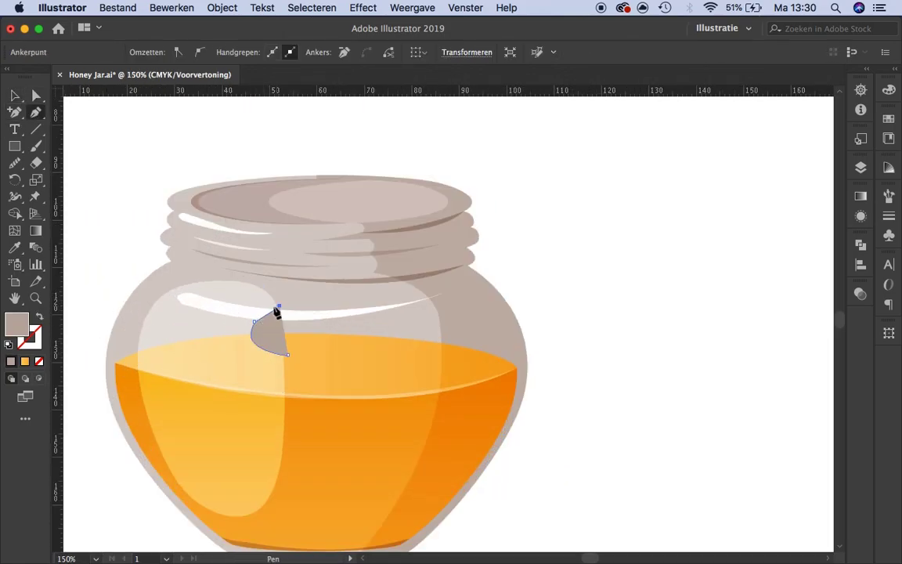
pyautogui.click(291, 145)
pyautogui.click(356, 145)
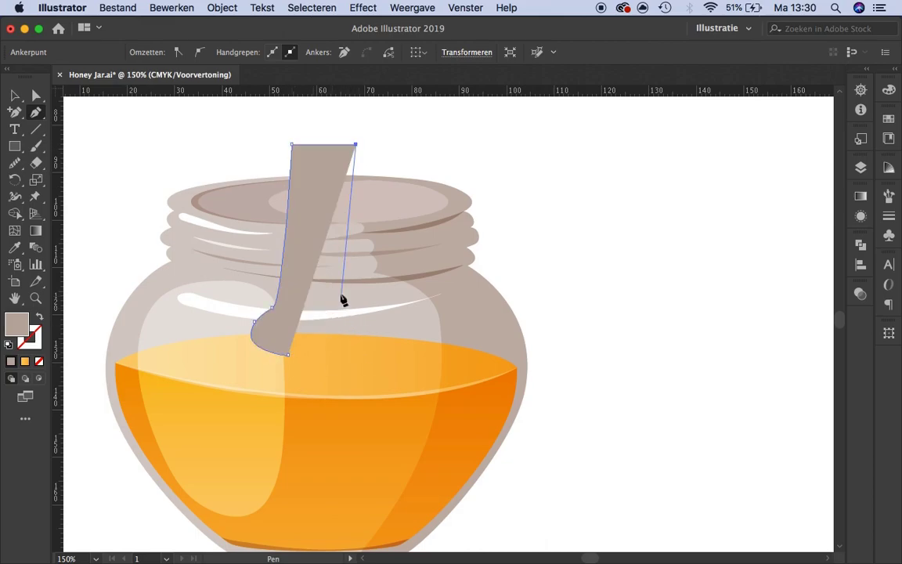
pyautogui.moveTo(346, 299); pyautogui.dragTo(352, 307)
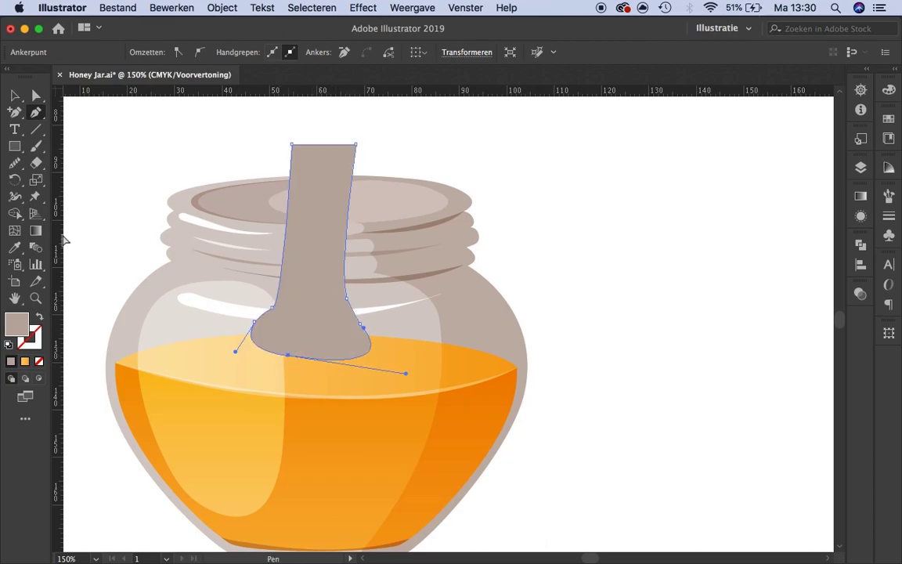
pyautogui.press('v')
# Fill the honey drip solid orange at 50% opacity
pyautogui.click(320, 268)
pyautogui.click(860, 196)
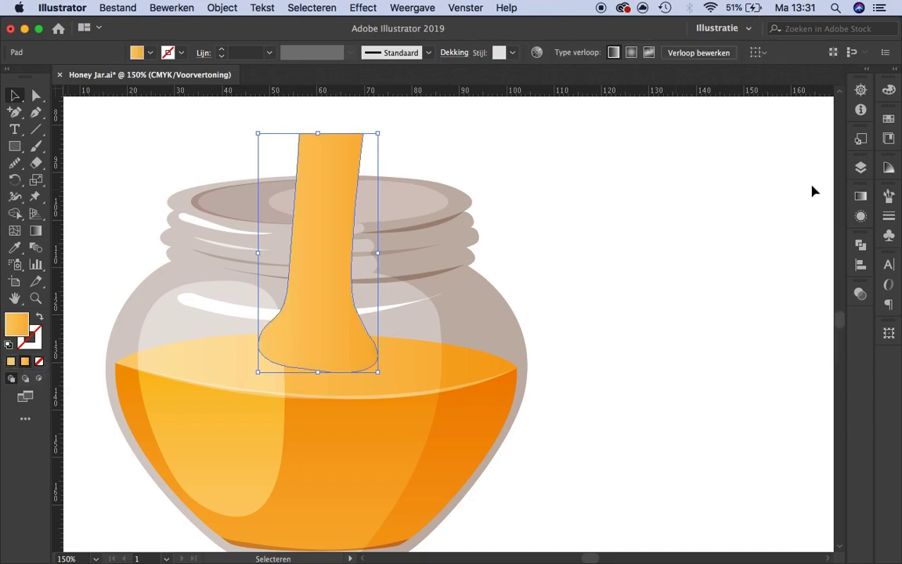
pyautogui.click(479, 97)
pyautogui.click(341, 159)
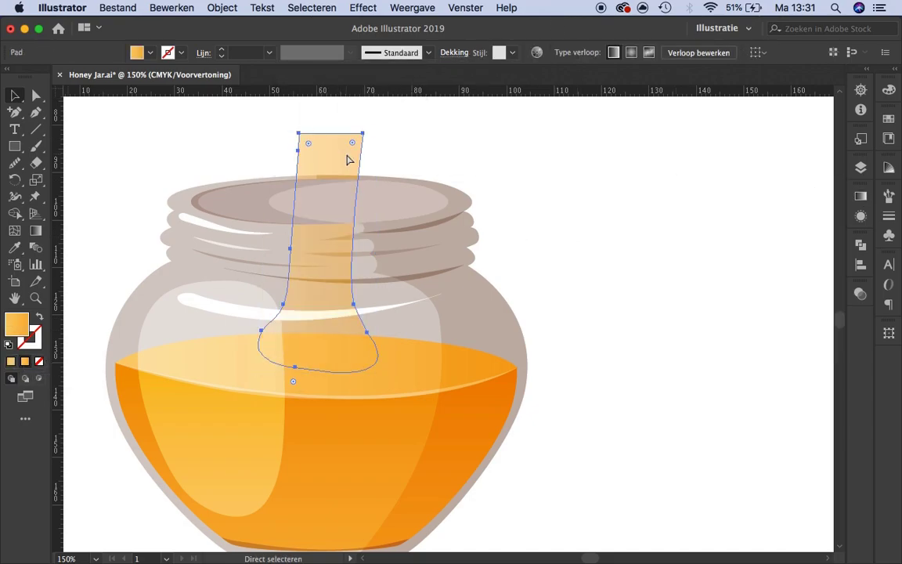
pyautogui.click(375, 276)
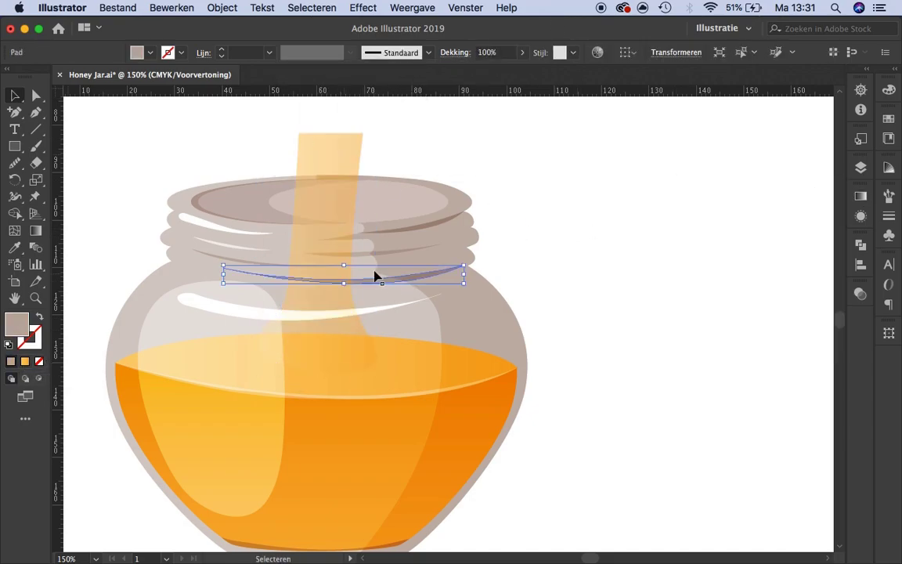
pyautogui.click(332, 343)
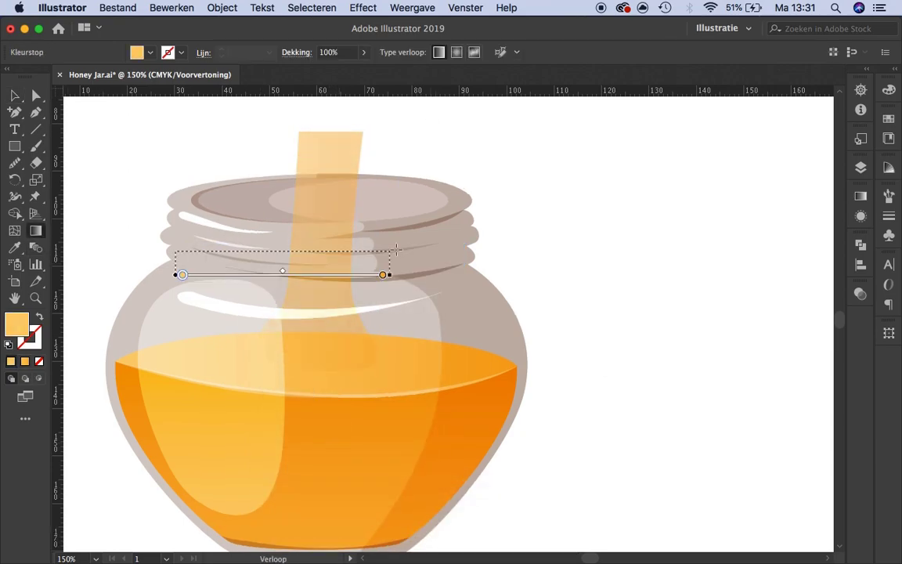
pyautogui.hotkey('ctrl', 'z')
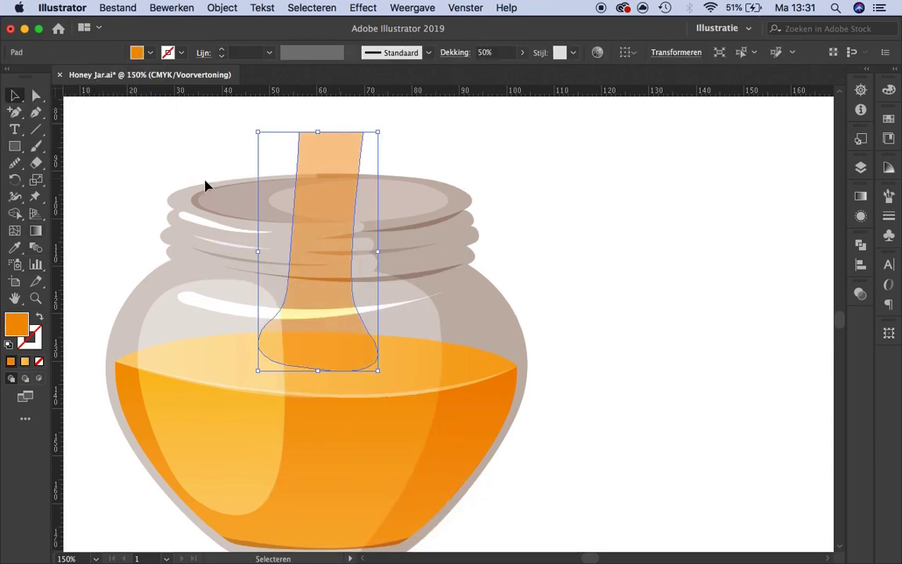
# Give the jar body a gradient fill with a beige right stop
pyautogui.click(197, 213)
pyautogui.hotkey('ctrl', '-')
pyautogui.hotkey('ctrl', '-')
pyautogui.press('.')
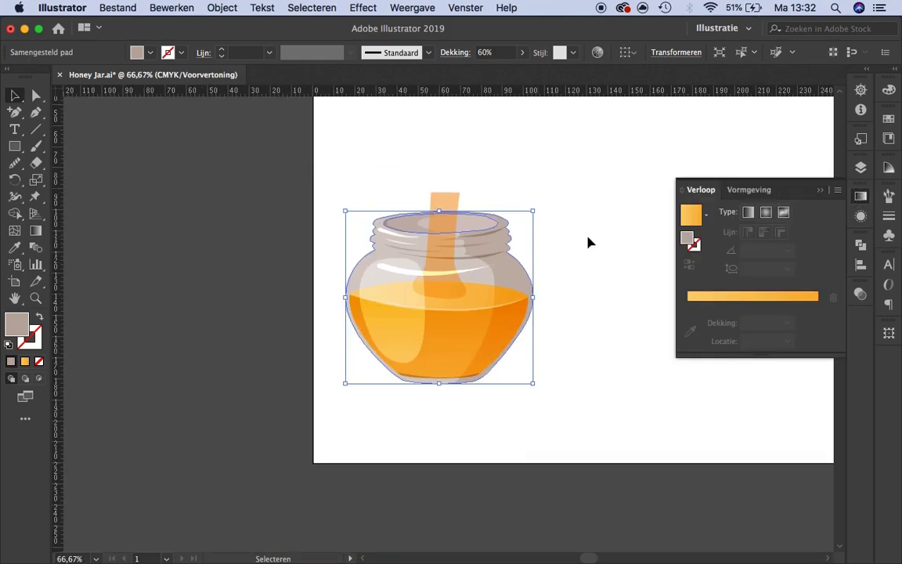
pyautogui.doubleClick(817, 322)
pyautogui.hotkey('ctrl', '1')
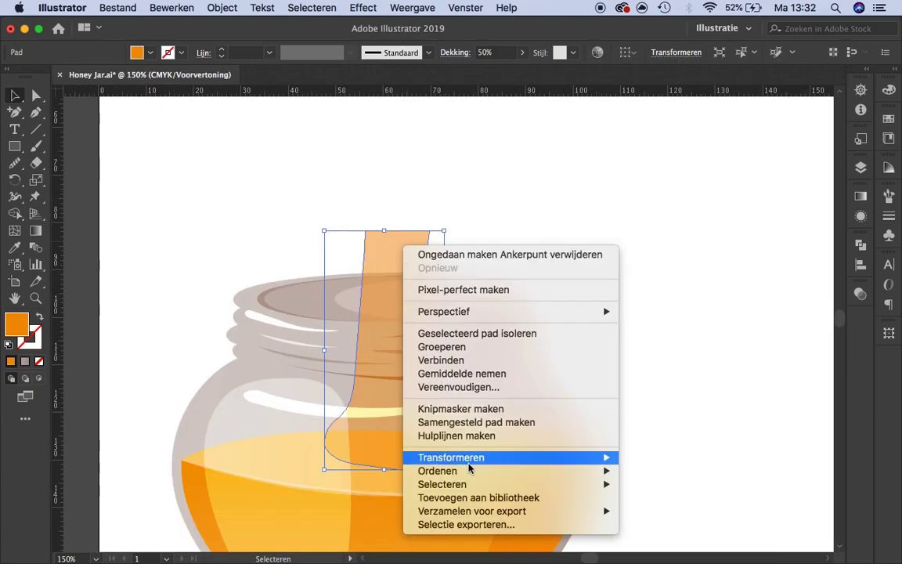
pyautogui.hotkey('ctrl', '1')
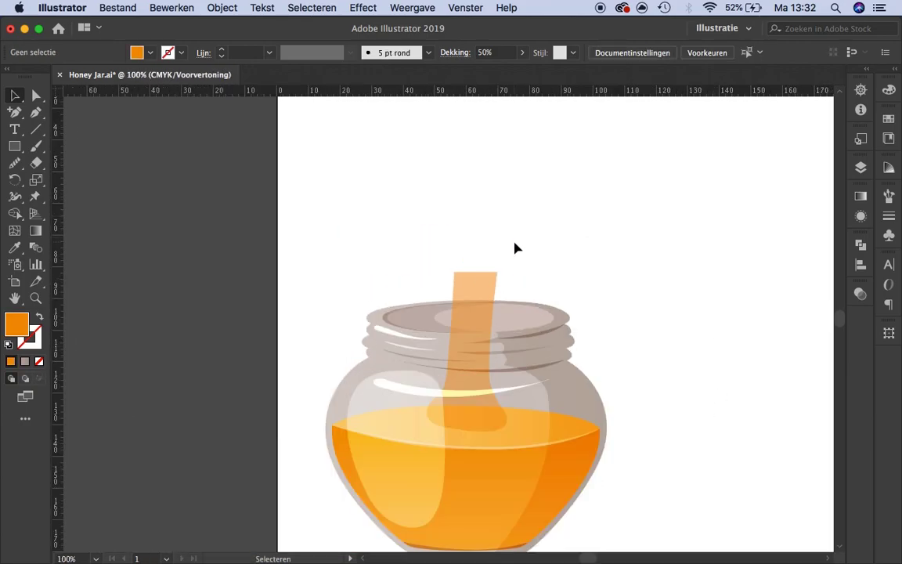
# Inspect the honey drip's anchor points while zooming in and out on the jar
pyautogui.press('a')
pyautogui.click(484, 374)
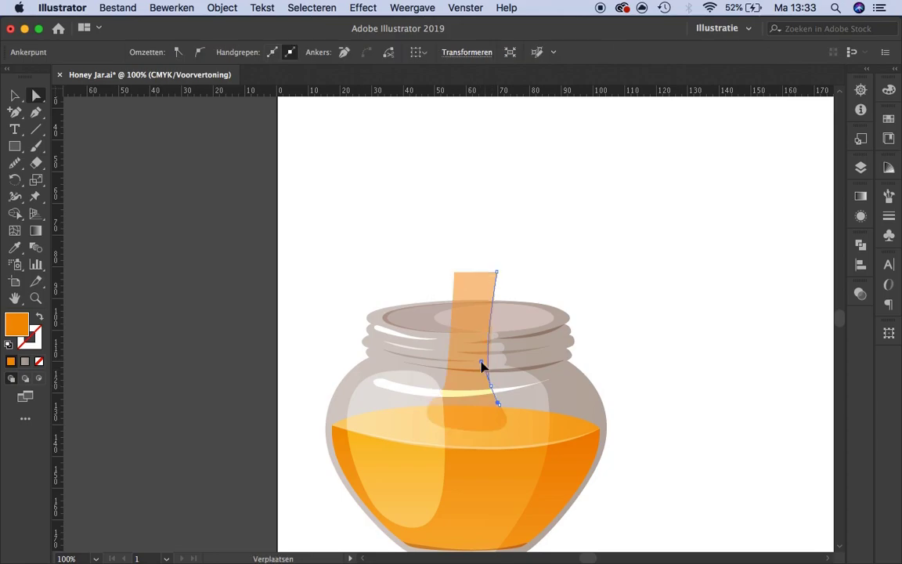
pyautogui.click(438, 268)
pyautogui.hotkey('ctrl', '-')
pyautogui.hotkey('ctrl', '1')
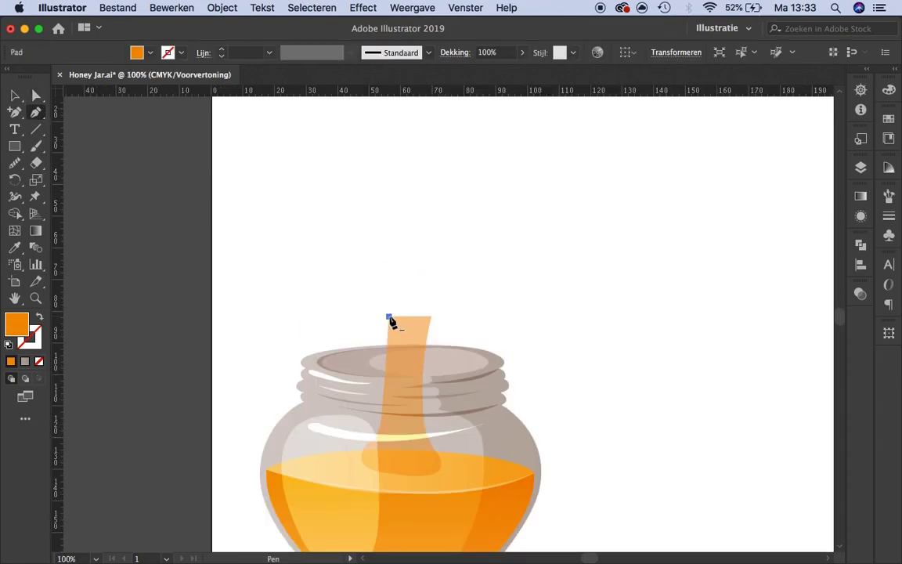
# Extend the drip's top with curved Pen anchors into a wavy pour with a small drop
pyautogui.hotkey('ctrl', '+')
pyautogui.moveTo(373, 291); pyautogui.dragTo(393, 290)
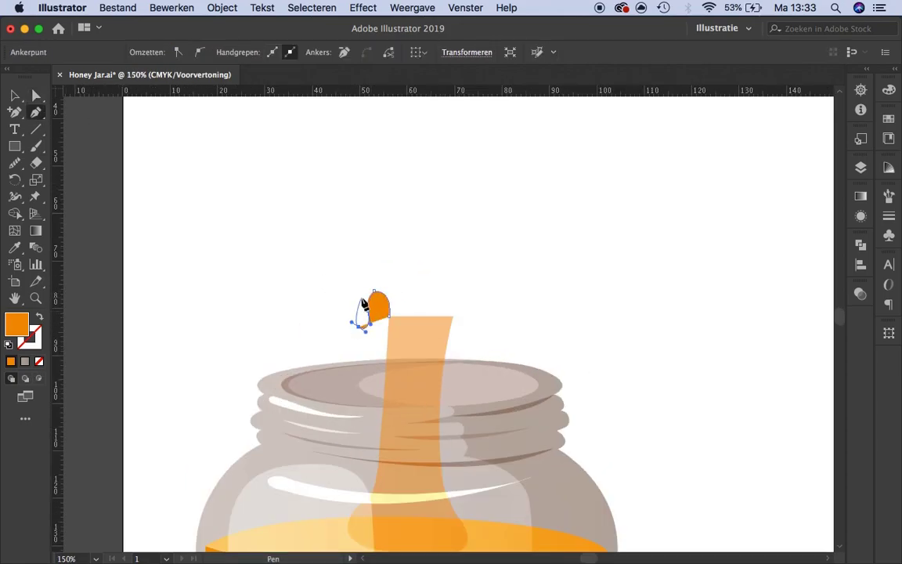
pyautogui.moveTo(481, 216); pyautogui.dragTo(527, 161)
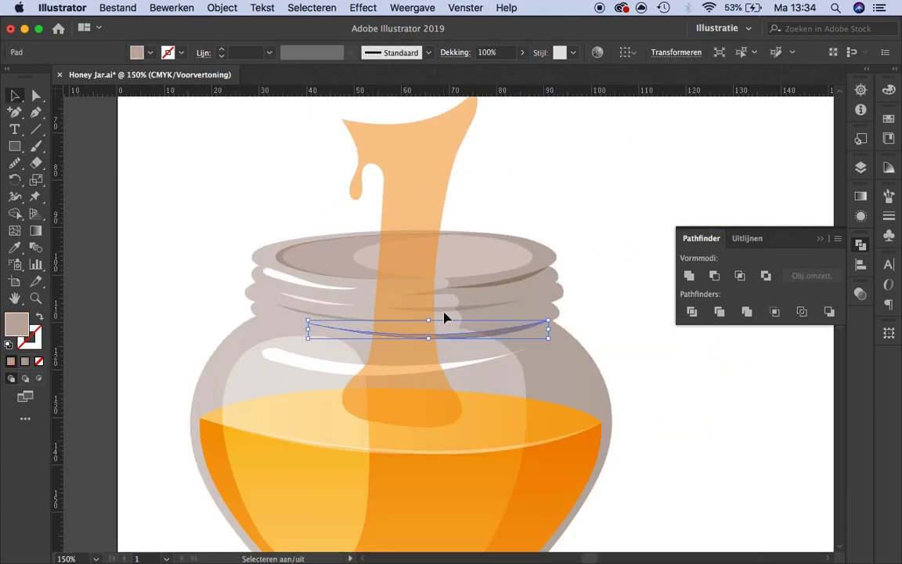
pyautogui.rightClick(450, 280)
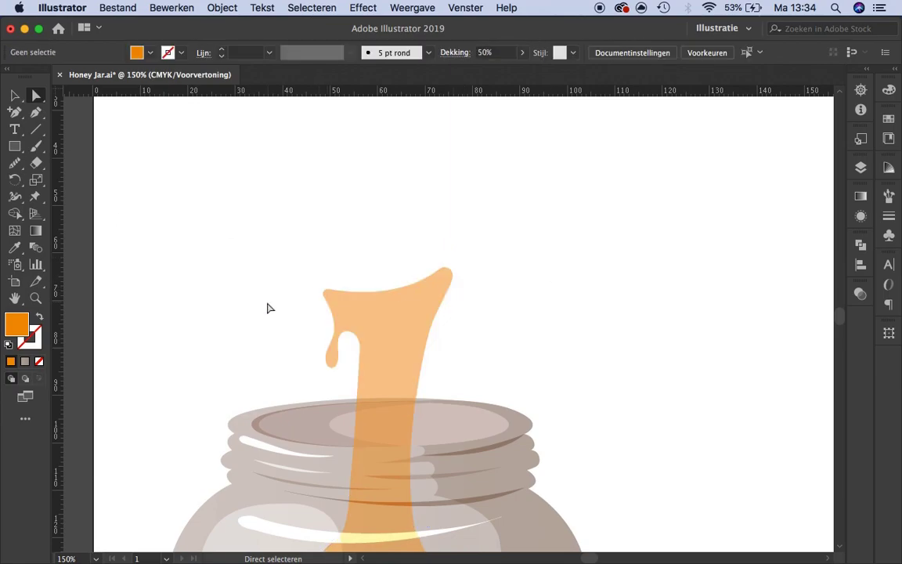
# Draw a brown oval for the dipper head and place a half-oval piece on its left edge
pyautogui.moveTo(326, 207); pyautogui.dragTo(326, 207)
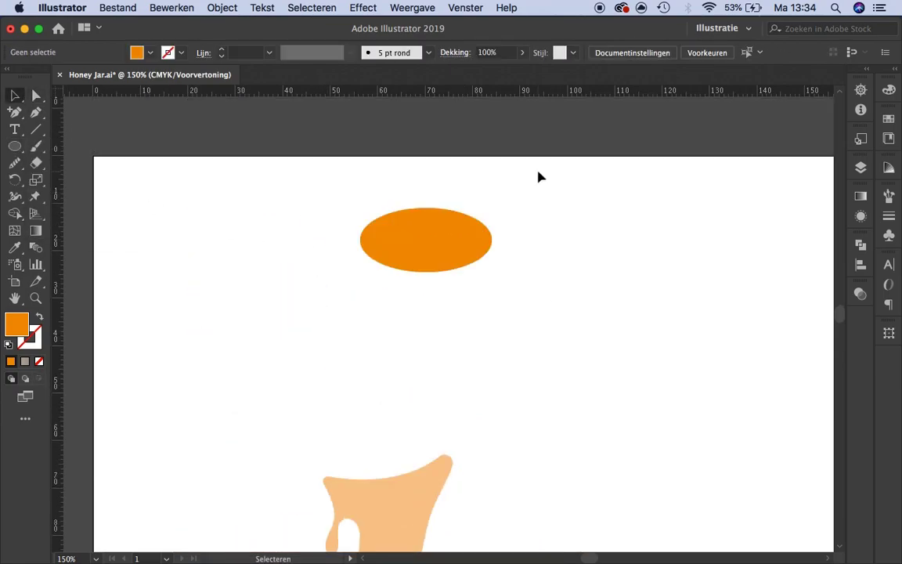
pyautogui.click(78, 97)
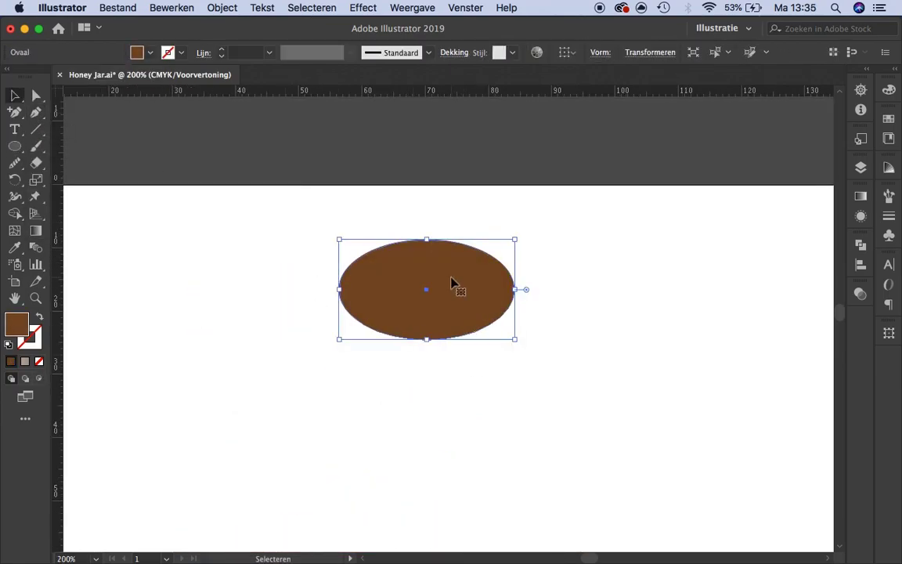
pyautogui.moveTo(514, 239); pyautogui.dragTo(529, 217)
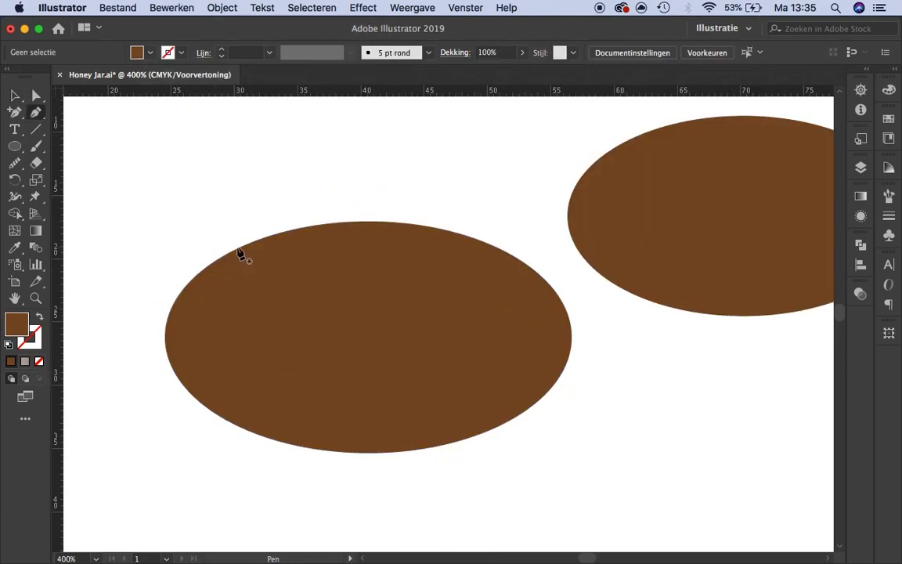
pyautogui.moveTo(222, 345); pyautogui.dragTo(618, 224)
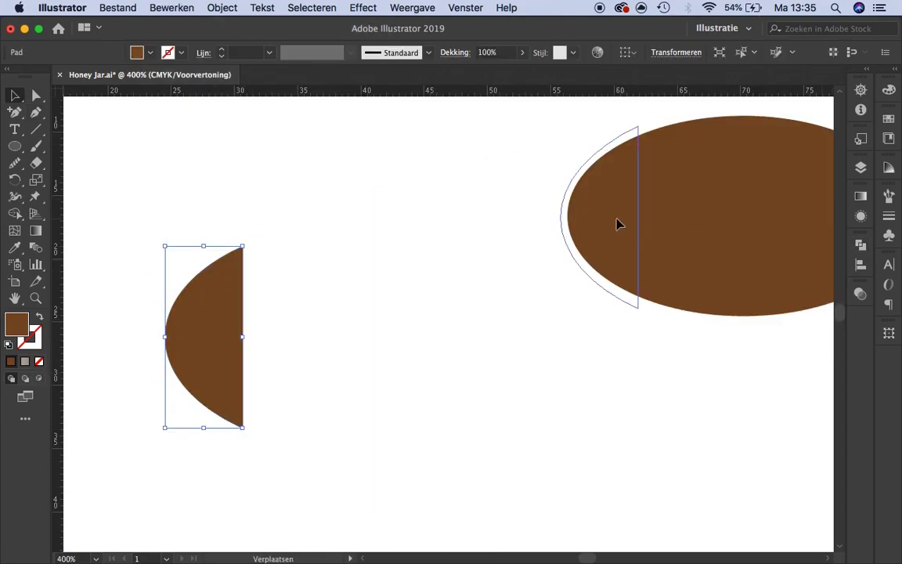
pyautogui.hscroll(5, 618, 225)
pyautogui.moveTo(362, 364); pyautogui.dragTo(452, 165)
# Adjust the half-oval's corner anchors and give it a lighter brown fill
pyautogui.press('a')
pyautogui.click(440, 356)
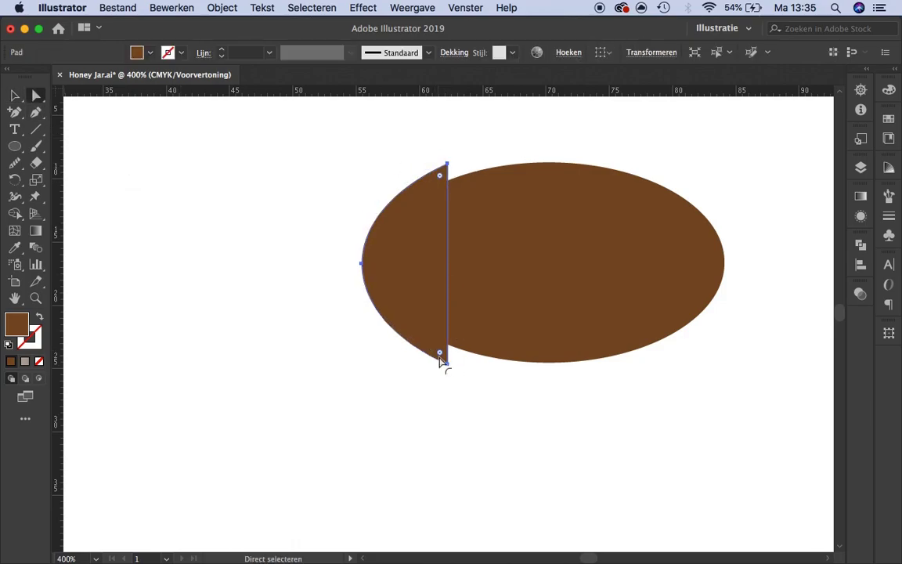
pyautogui.click(346, 376)
pyautogui.press('v')
pyautogui.click(403, 262)
pyautogui.click(150, 52)
pyautogui.click(24, 131)
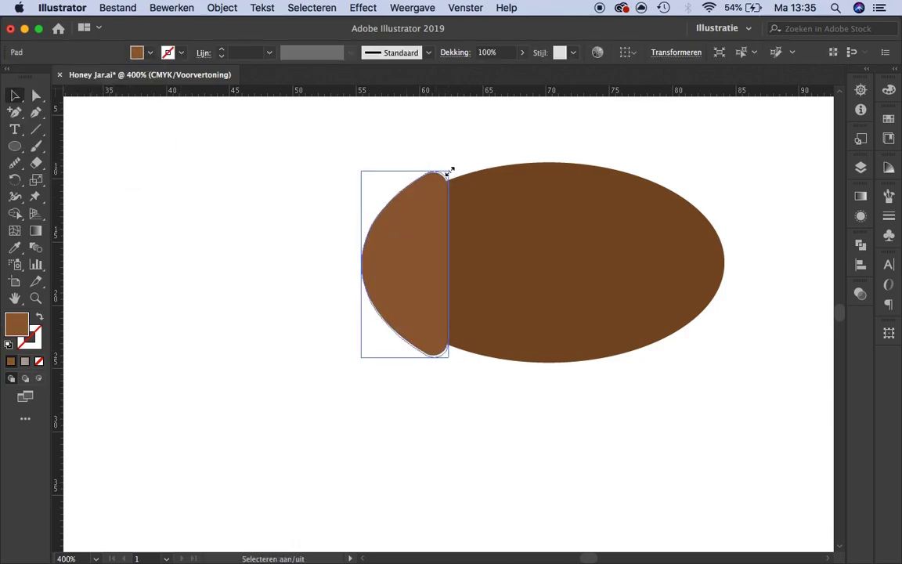
# Cut a curved strip from a copy of the oval using a Pen shape and Pathfinder Intersect
pyautogui.hotkey('shift', 'ctrl', 'a')
pyautogui.hotkey('ctrl', '-')
pyautogui.hscroll(-5, 589, 195)
pyautogui.moveTo(169, 207); pyautogui.dragTo(474, 382)
pyautogui.hotkey('shift', 'ctrl', 'a')
pyautogui.press('p')
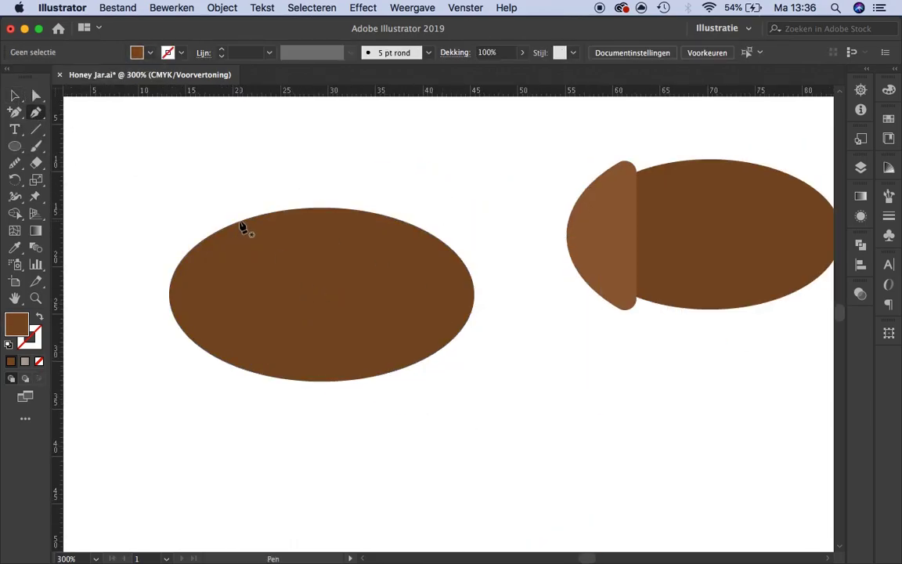
pyautogui.click(238, 218)
pyautogui.keyDown('shift'); pyautogui.click(238, 391); pyautogui.keyUp('shift')
pyautogui.press('v')
pyautogui.hotkey('ctrl', 'a')
pyautogui.hotkey('shift', 'ctrl', 'F9')
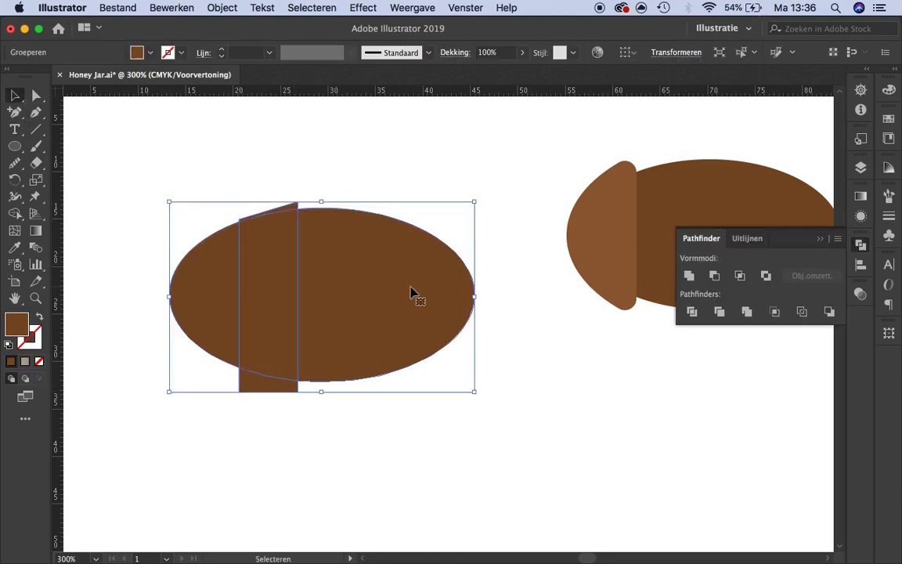
pyautogui.click(691, 313)
# Move the curved strip onto the brown oval
pyautogui.press('Delete')
pyautogui.click(247, 229)
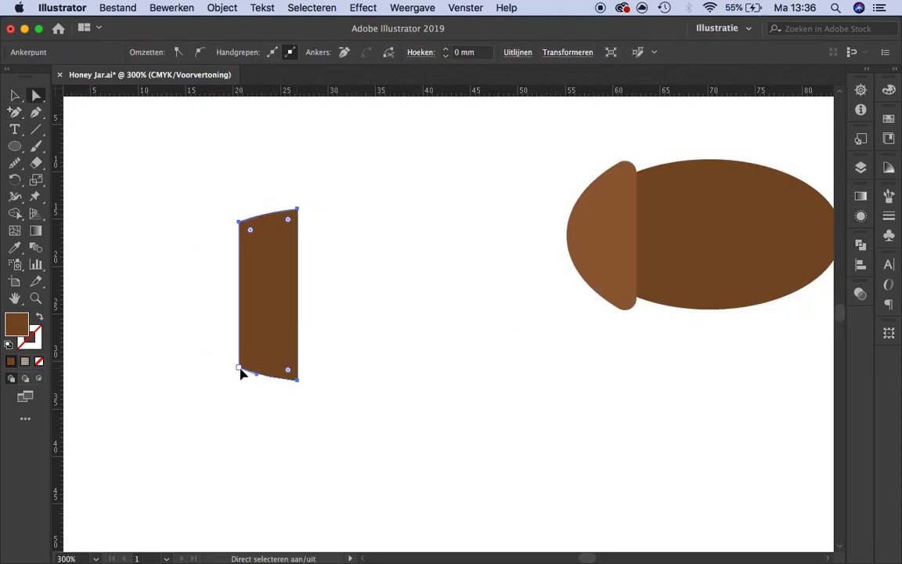
pyautogui.press('v')
pyautogui.moveTo(263, 266)
pyautogui.mouseDown()
pyautogui.moveTo(729, 176)
pyautogui.moveTo(669, 204)
pyautogui.mouseUp()
pyautogui.hotkey('ctrl', '-')
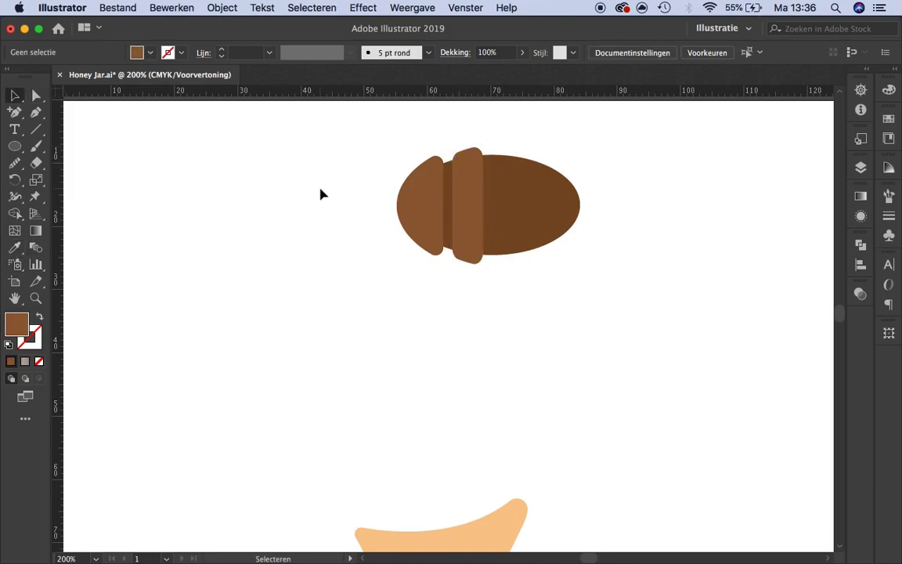
# Refine the strip's top and bottom corner anchors with Direct Selection
pyautogui.hotkey('ctrl', '+')
pyautogui.click(472, 162)
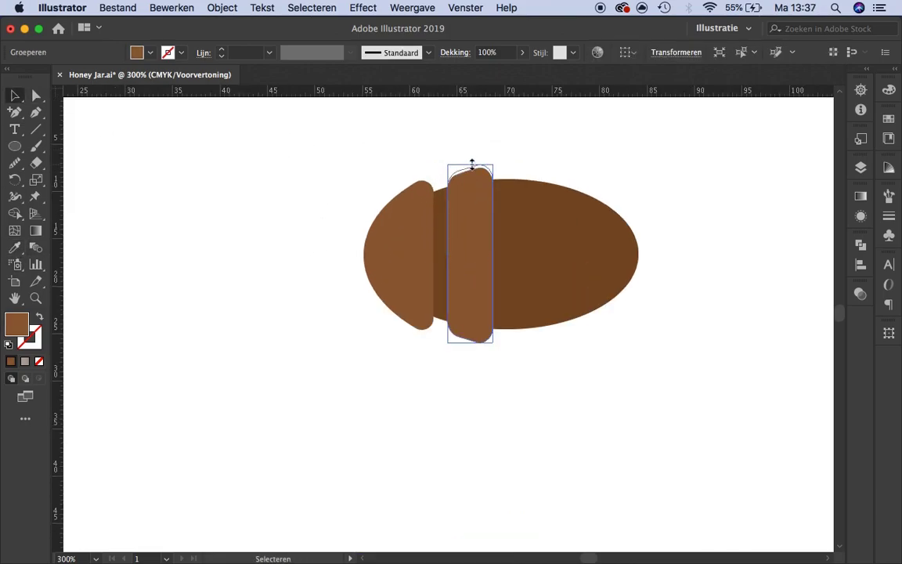
pyautogui.click(588, 364)
pyautogui.press('a')
pyautogui.click(485, 175)
pyautogui.click(456, 178)
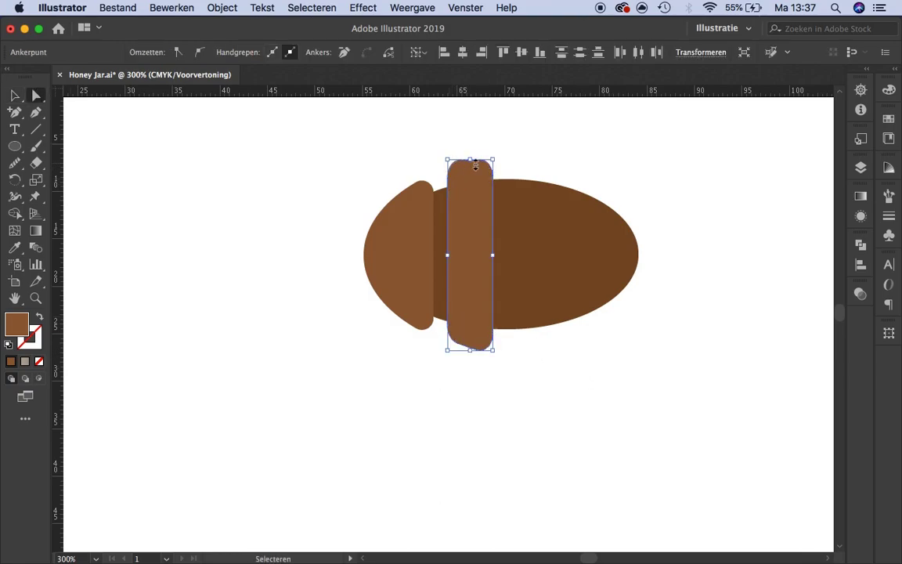
pyautogui.click(541, 167)
pyautogui.click(459, 346)
pyautogui.click(463, 169)
pyautogui.click(330, 186)
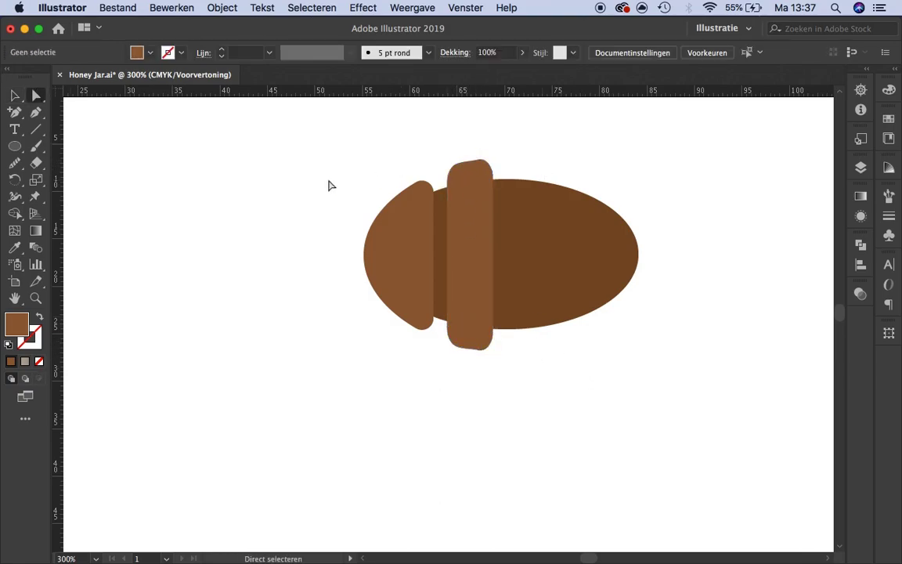
pyautogui.press('n')
pyautogui.click(477, 349)
# Trim the left cap into a half-lens shape with rounded right corners
pyautogui.moveTo(399, 258); pyautogui.dragTo(238, 258)
pyautogui.click(82, 141)
pyautogui.press('m')
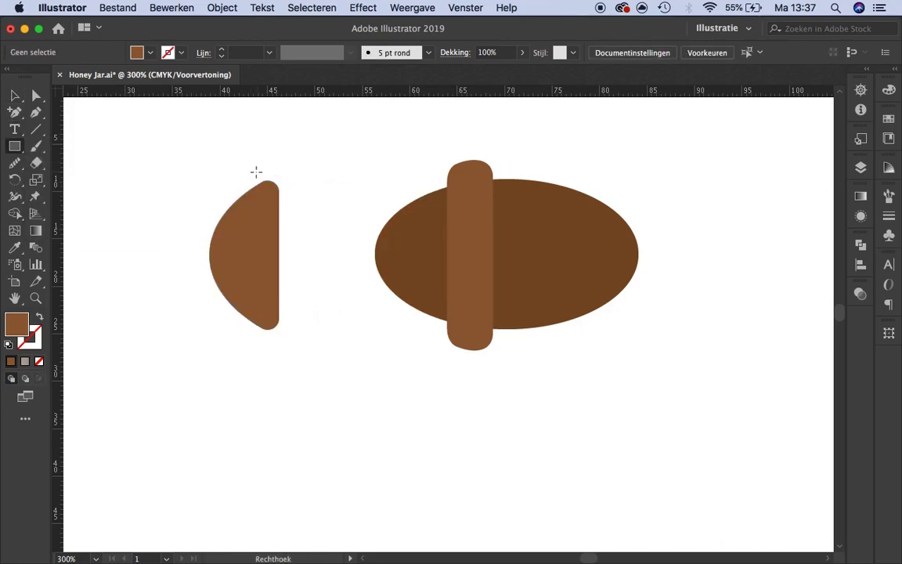
pyautogui.moveTo(256, 173); pyautogui.dragTo(306, 351)
pyautogui.moveTo(241, 274)
pyautogui.mouseDown()
pyautogui.moveTo(402, 274)
pyautogui.moveTo(407, 259)
pyautogui.mouseUp()
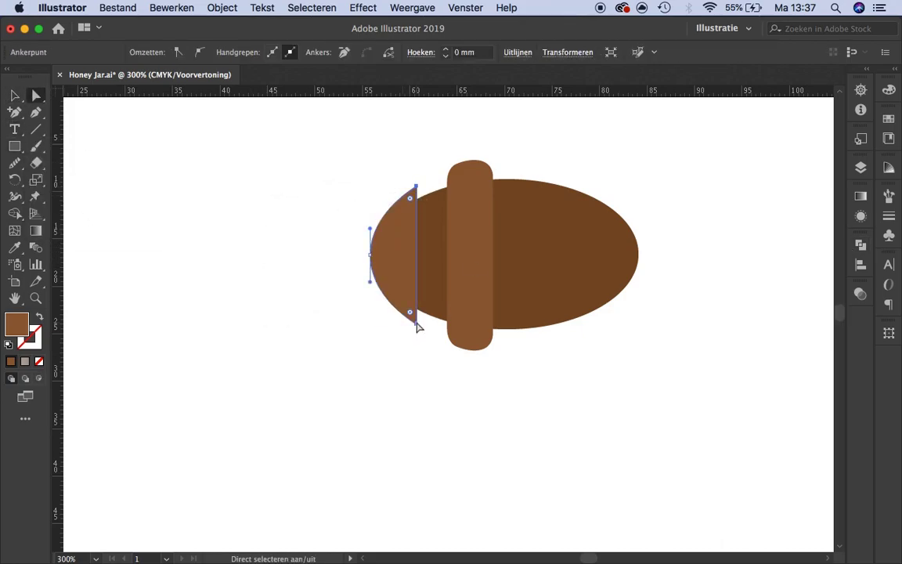
pyautogui.moveTo(413, 195); pyautogui.dragTo(415, 250)
# Duplicate the strip to the right, round its bottom corners and rearrange the strips
pyautogui.scroll(2, 450, 304)
pyautogui.moveTo(490, 315); pyautogui.dragTo(557, 315)
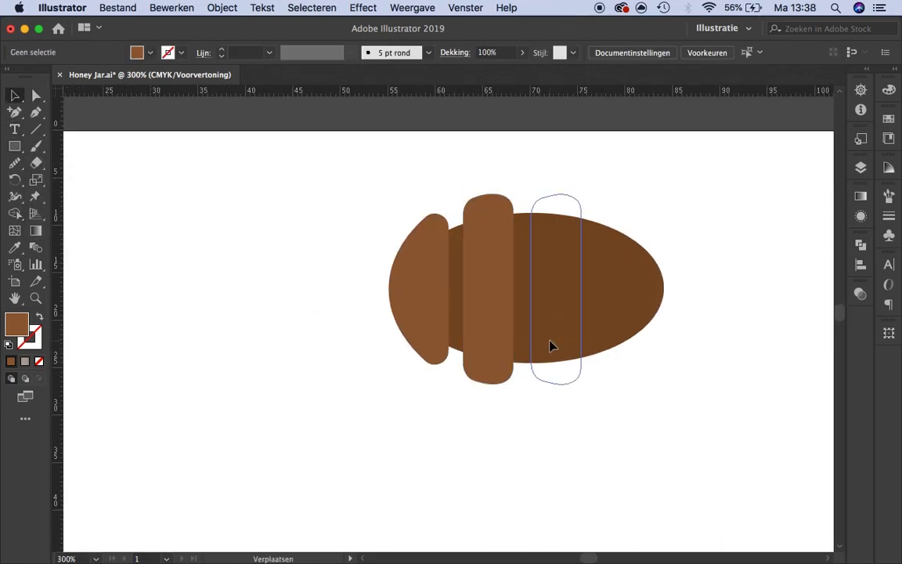
pyautogui.click(585, 197)
pyautogui.moveTo(517, 345); pyautogui.dragTo(557, 388)
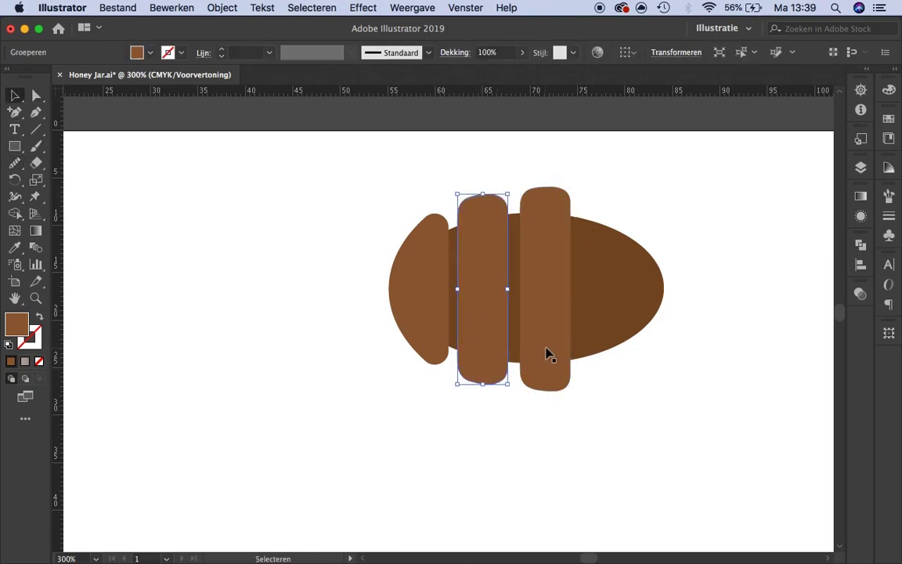
pyautogui.moveTo(486, 313); pyautogui.dragTo(622, 306)
# Mirror a copy of the cap for the right end and scale it narrower
pyautogui.rightClick(645, 302)
pyautogui.click(493, 475)
pyautogui.press('Return')
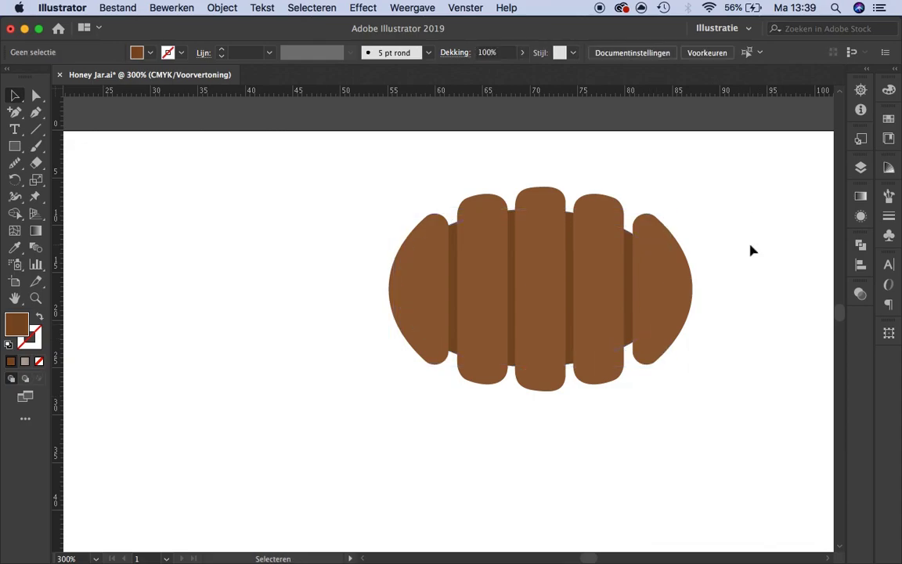
pyautogui.click(690, 261)
pyautogui.moveTo(692, 261); pyautogui.dragTo(678, 266)
pyautogui.click(750, 318)
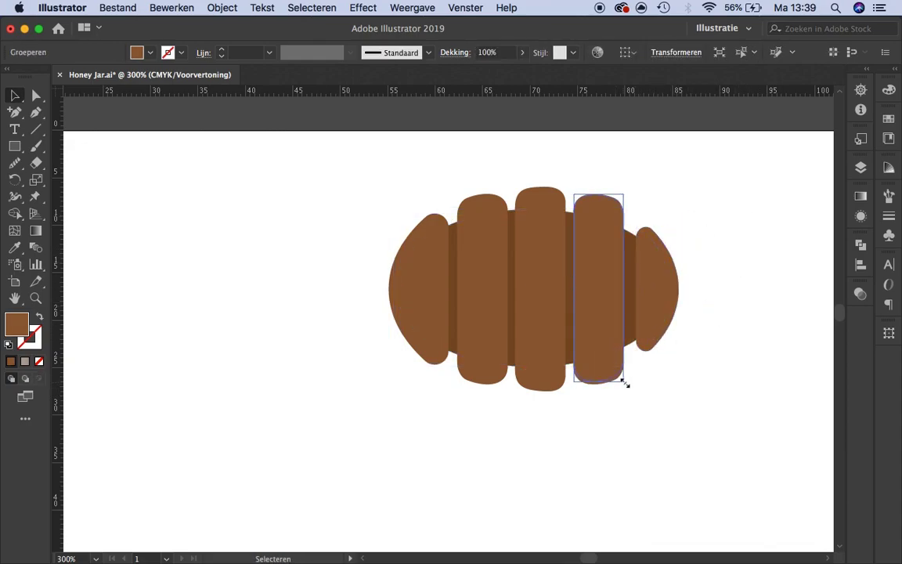
pyautogui.moveTo(574, 194); pyautogui.dragTo(626, 384)
# Narrow the left cap to match the right one and space the middle strips evenly
pyautogui.click(423, 348)
pyautogui.moveTo(422, 349); pyautogui.dragTo(377, 312)
pyautogui.rightClick(377, 312)
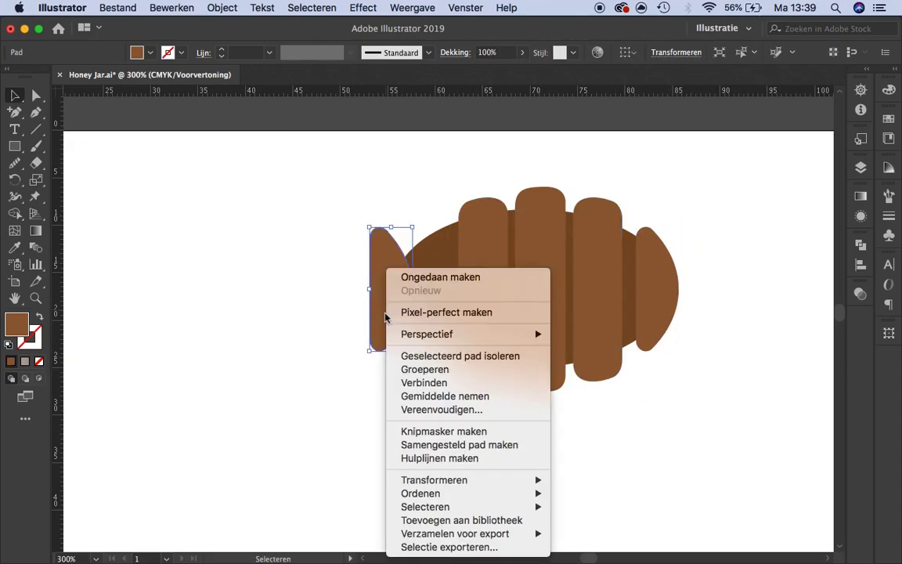
pyautogui.press('Escape')
pyautogui.press('super+shift+a')
pyautogui.moveTo(476, 341); pyautogui.dragTo(454, 341)
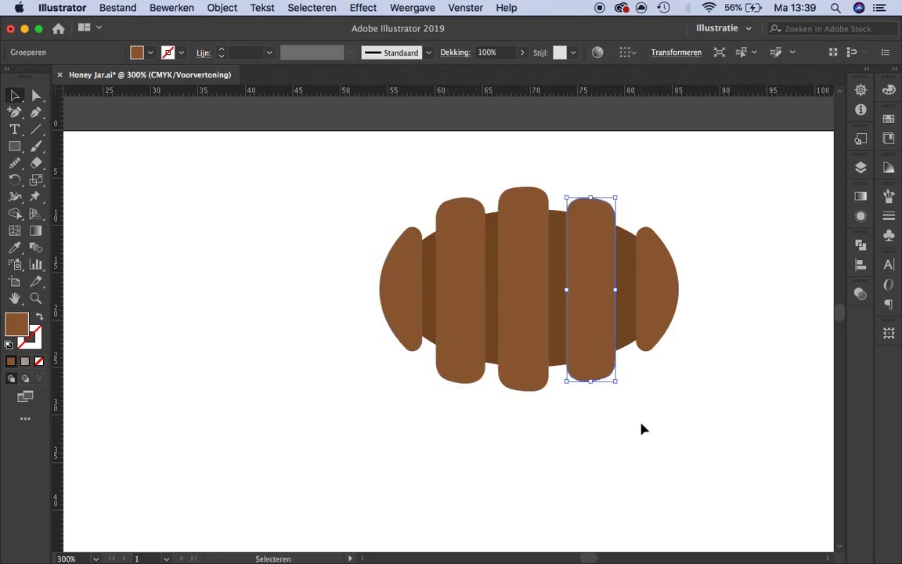
# Recolour the oval body behind the strips a darker brown
pyautogui.click(560, 346)
pyautogui.click(150, 52)
pyautogui.press('Escape')
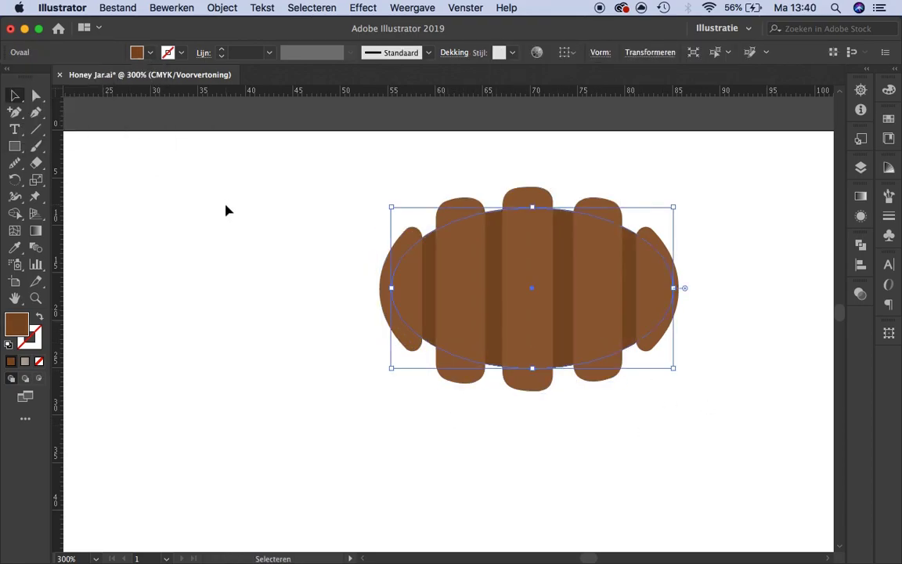
pyautogui.click(215, 221)
pyautogui.press('super+minus')
pyautogui.press('super+plus')
pyautogui.press('a')
pyautogui.click(389, 329)
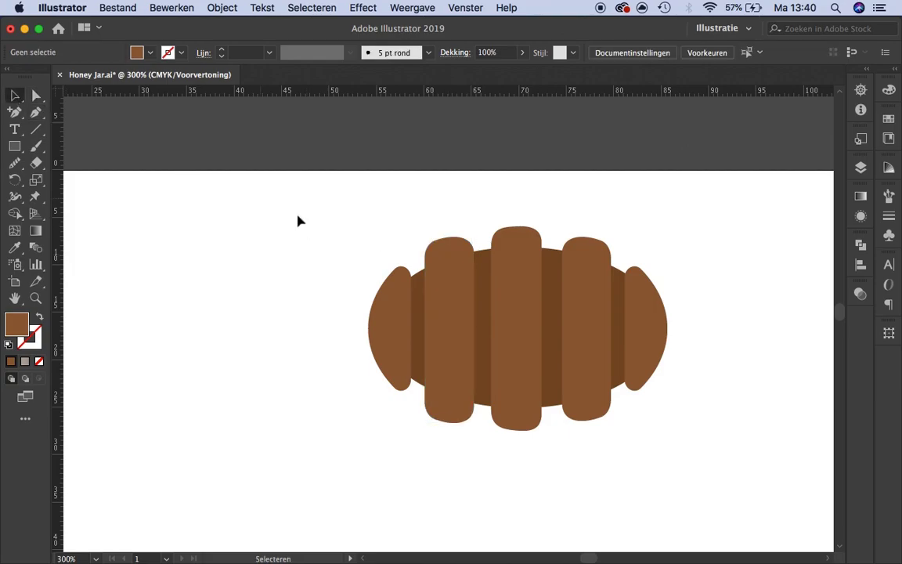
pyautogui.click(559, 342)
pyautogui.press('Return')
# Set the left end cap's fill colour through the Color Picker
pyautogui.press('super+shift+a')
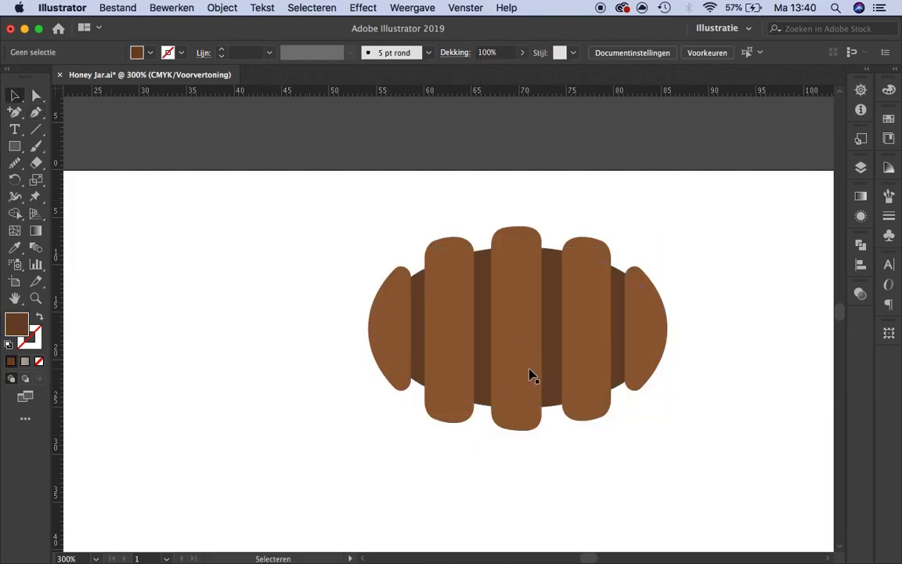
pyautogui.press('super+plus')
pyautogui.click(348, 313)
pyautogui.doubleClick(16, 323)
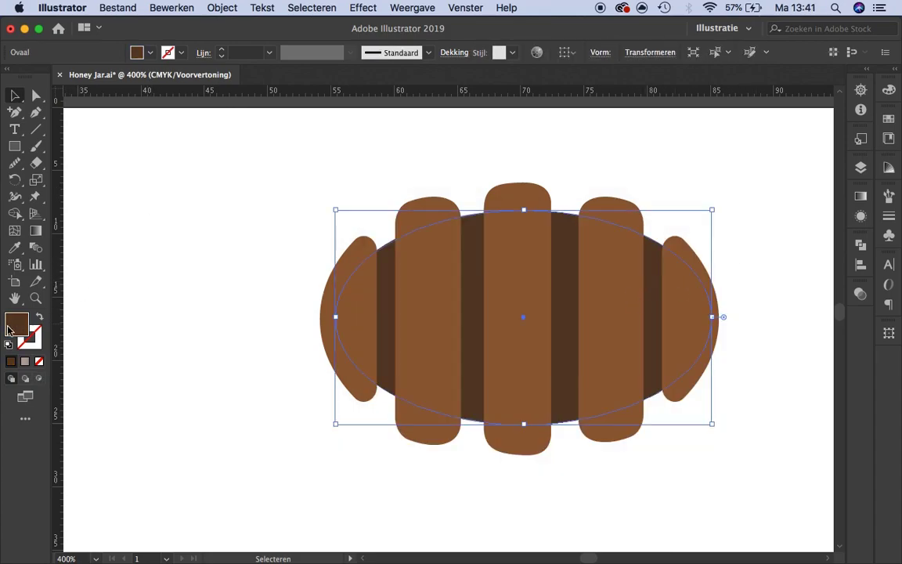
# Paste a rounded rectangle highlight in place in the left strip with Soft Light blending
pyautogui.click(172, 7)
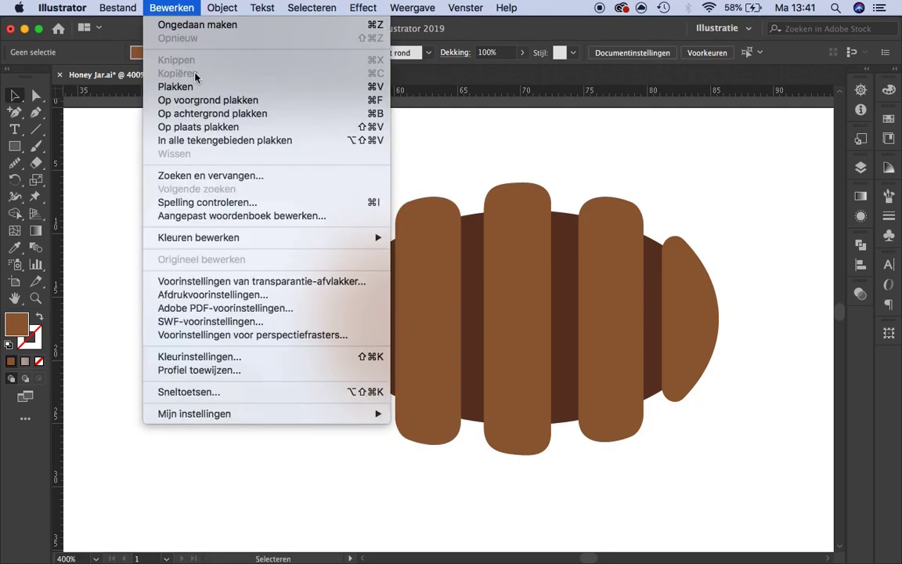
pyautogui.click(196, 101)
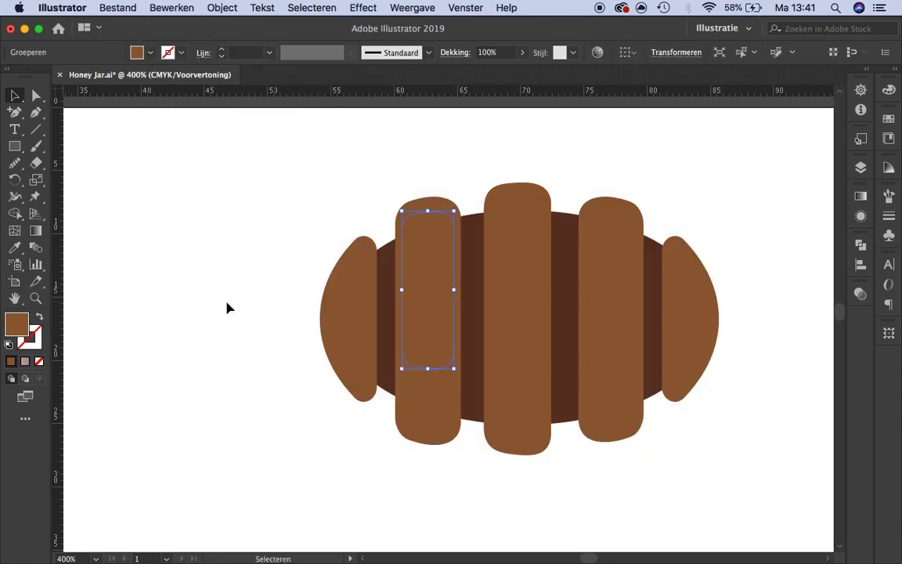
pyautogui.click(861, 294)
pyautogui.click(705, 308)
pyautogui.click(696, 162)
pyautogui.click(705, 308)
pyautogui.click(694, 177)
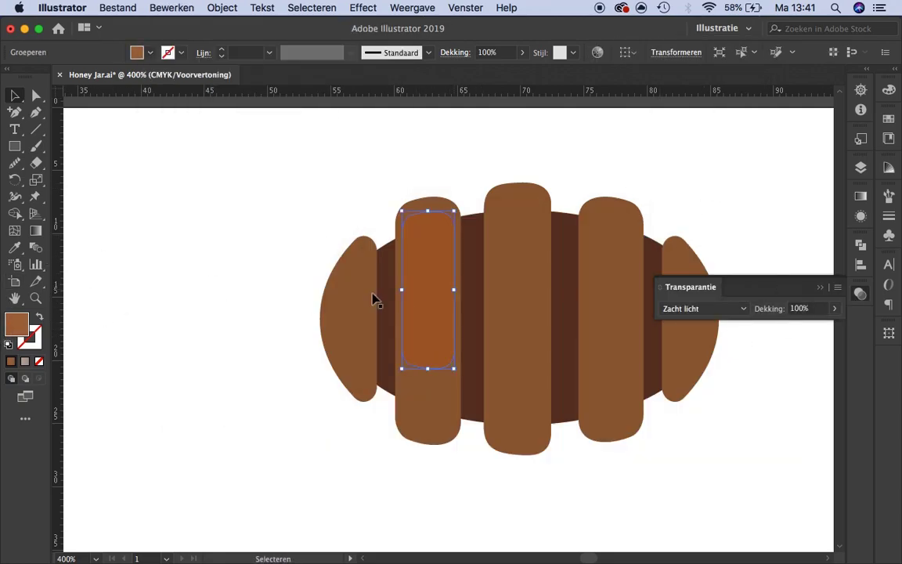
pyautogui.click(735, 177)
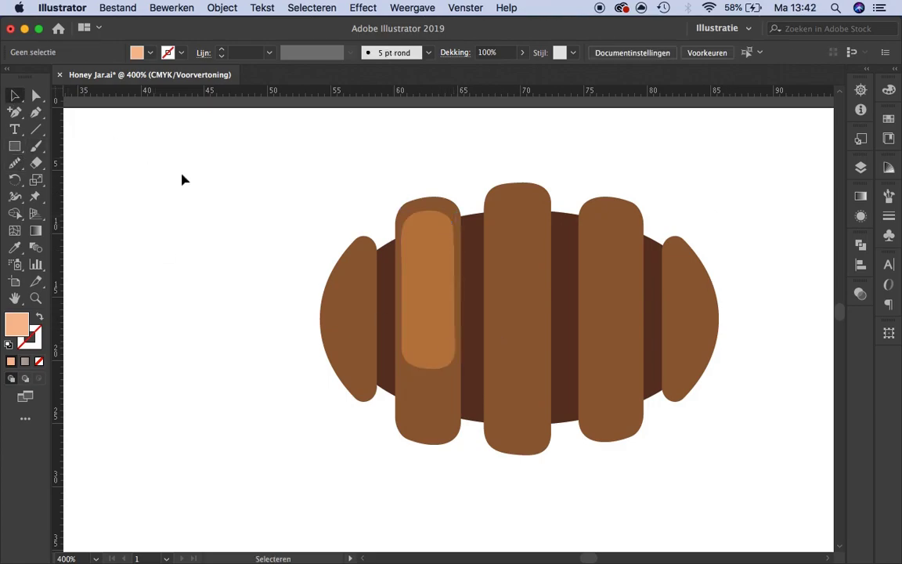
# Add peach Soft Light highlights to the right and middle strips
pyautogui.moveTo(428, 290); pyautogui.dragTo(610, 290)
pyautogui.rightClick(618, 280)
pyautogui.click(772, 398)
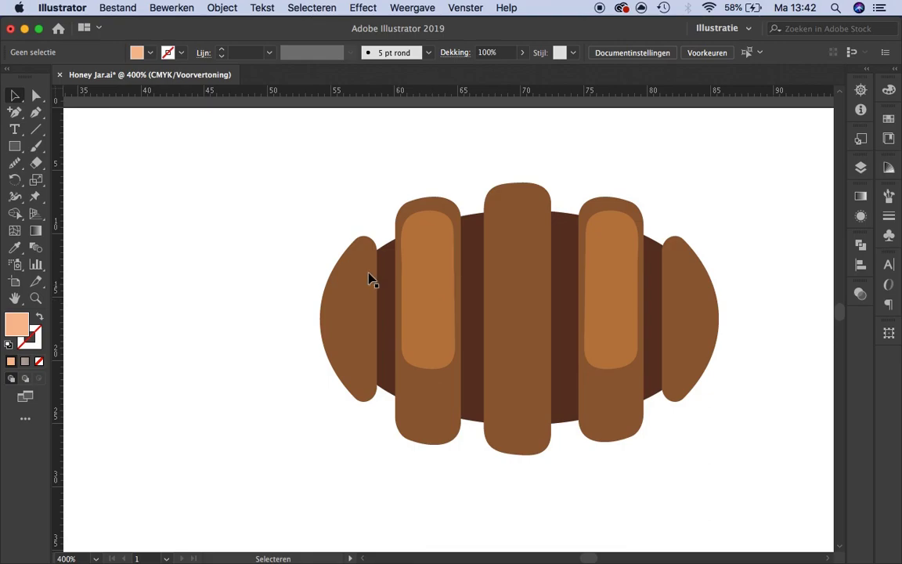
pyautogui.click(172, 7)
pyautogui.click(204, 124)
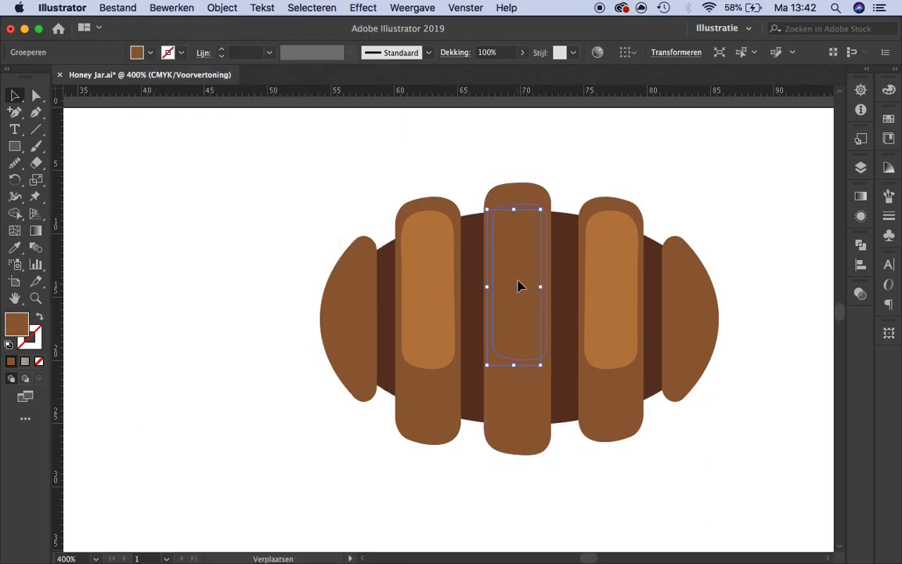
pyautogui.click(404, 274)
pyautogui.click(861, 293)
pyautogui.click(708, 307)
pyautogui.click(719, 163)
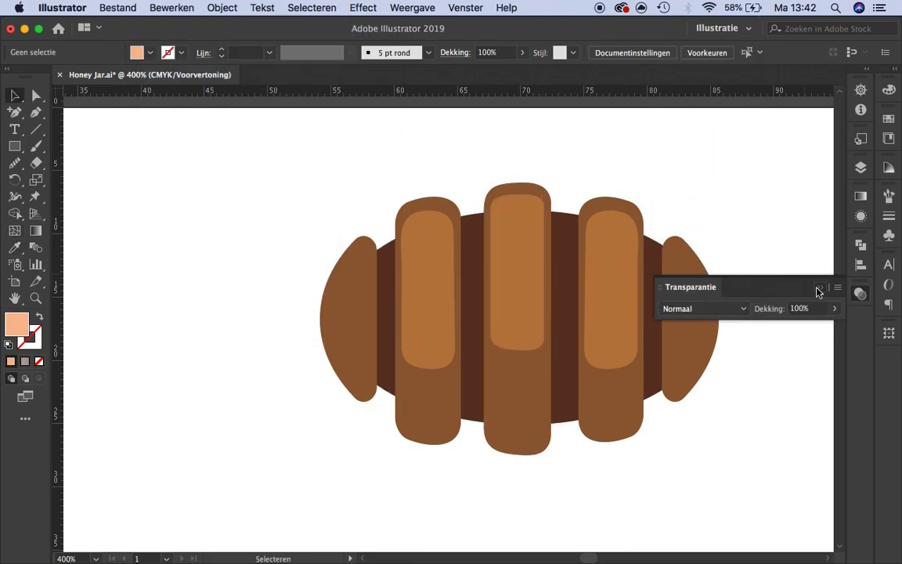
# Give the left cap sliver a peach fill with Soft Light blending
pyautogui.press('n')
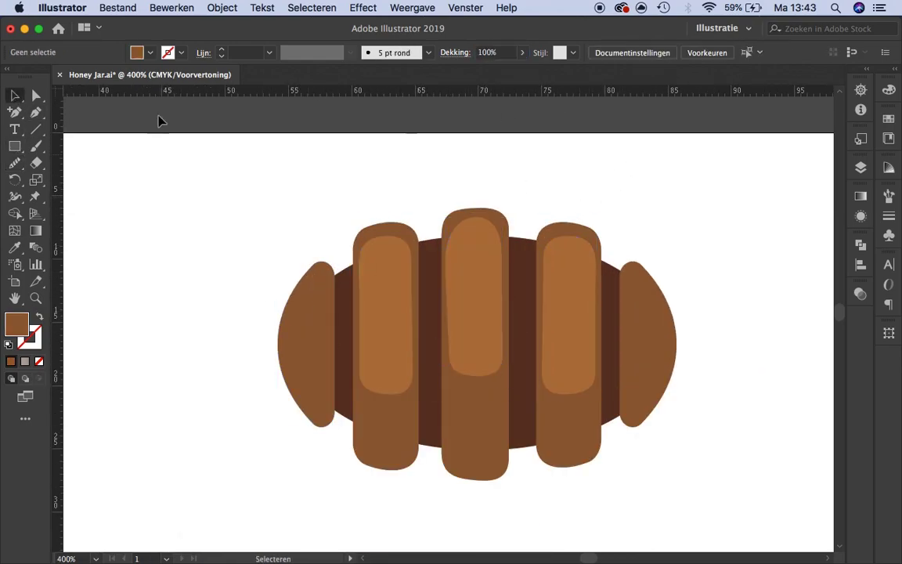
pyautogui.click(390, 293)
pyautogui.click(860, 294)
pyautogui.click(702, 309)
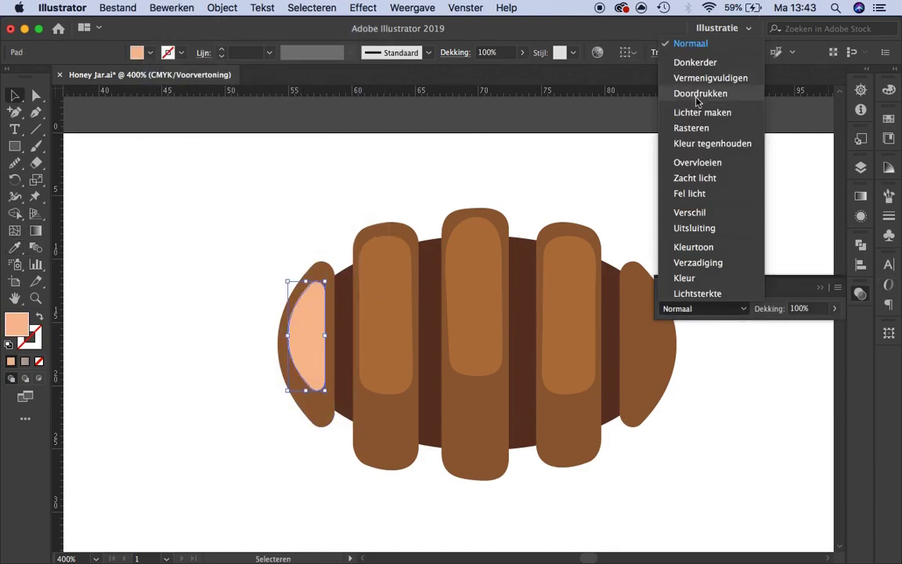
pyautogui.click(689, 177)
pyautogui.press('v')
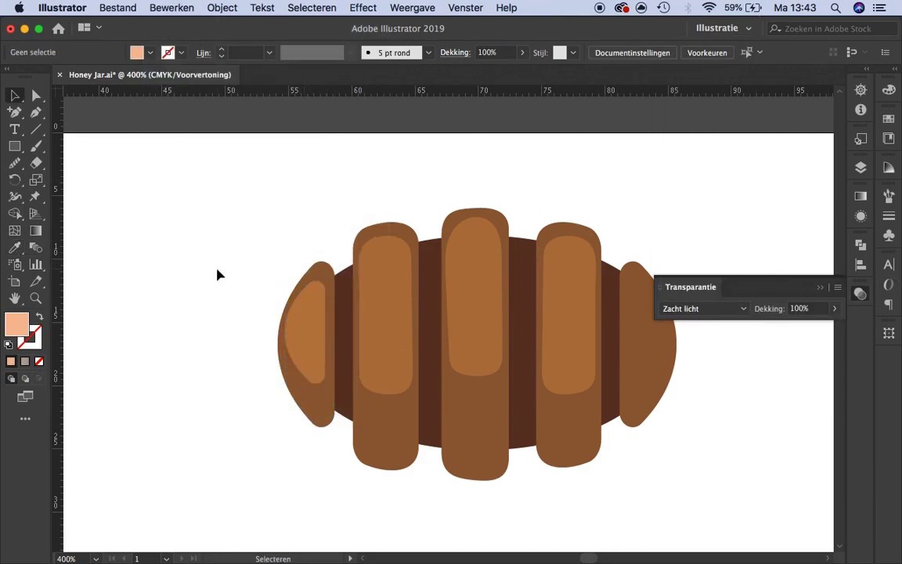
pyautogui.rightClick(690, 272)
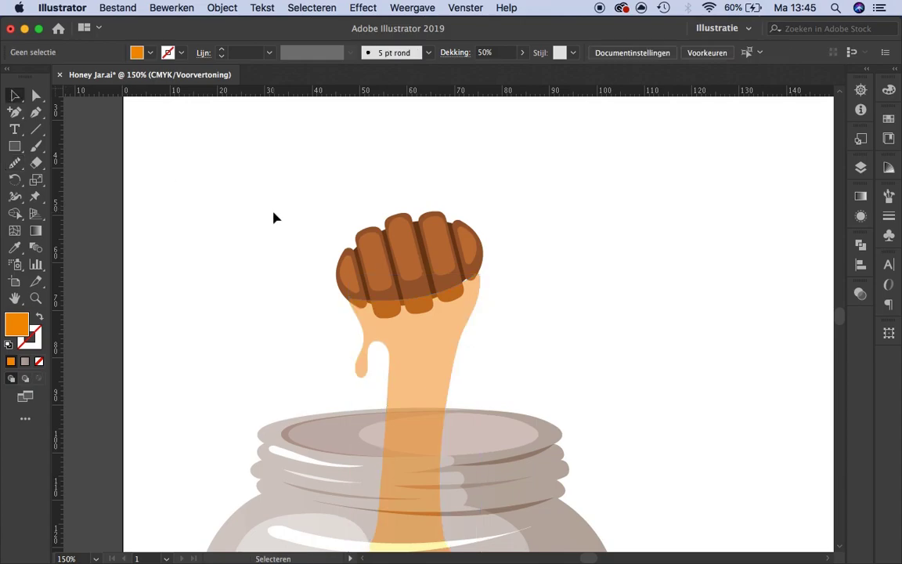
# Draw a long ellipse bar and move it onto the dipper as the handle
pyautogui.press('super+minus')
pyautogui.press('super+minus')
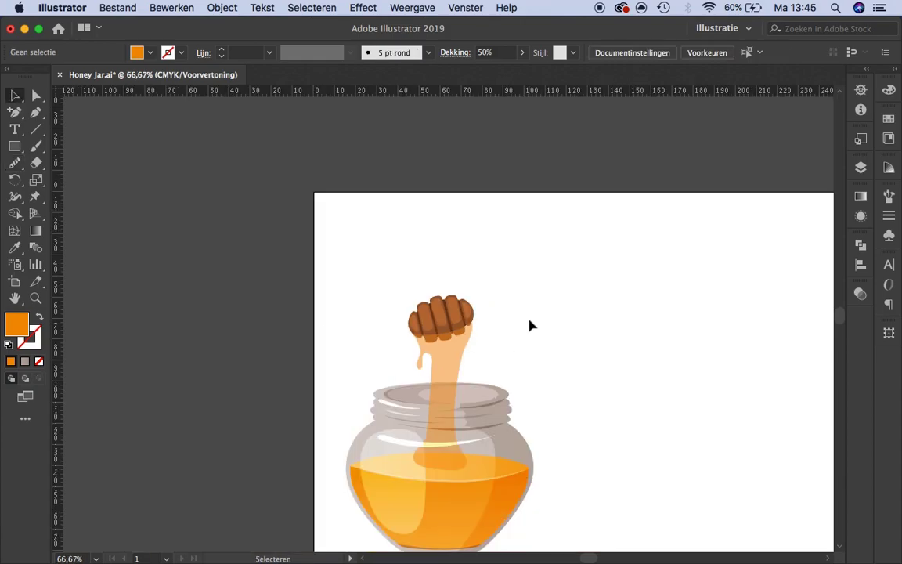
pyautogui.press('super+plus')
pyautogui.moveTo(14, 146); pyautogui.dragTo(70, 180)
pyautogui.moveTo(364, 192); pyautogui.dragTo(681, 217)
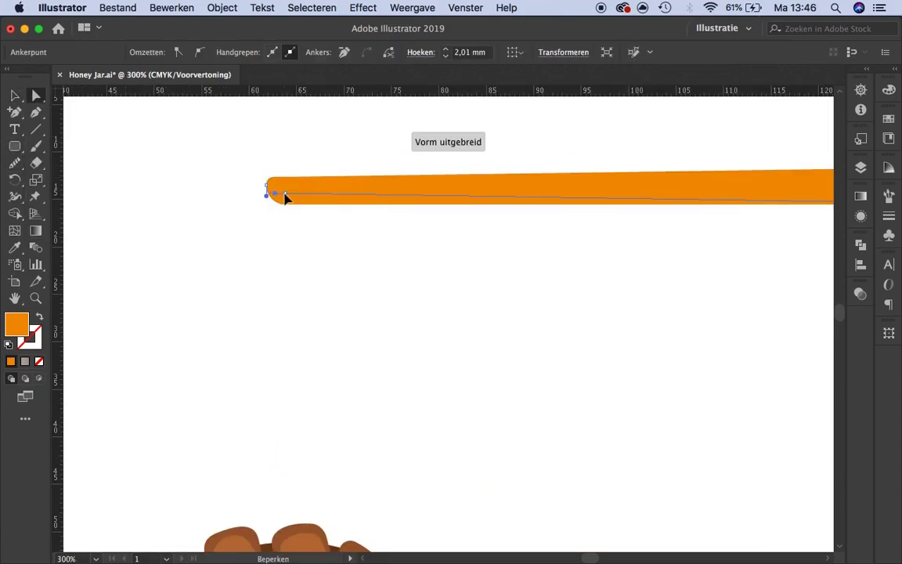
pyautogui.moveTo(444, 205); pyautogui.dragTo(495, 360)
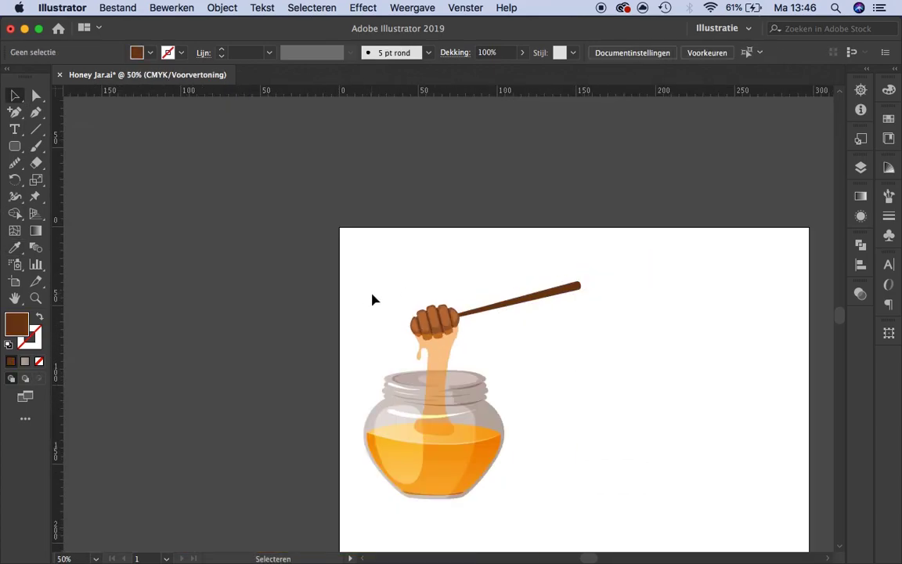
# Refine the handle's end anchor where it meets the dipper head
pyautogui.press('a')
pyautogui.click(617, 258)
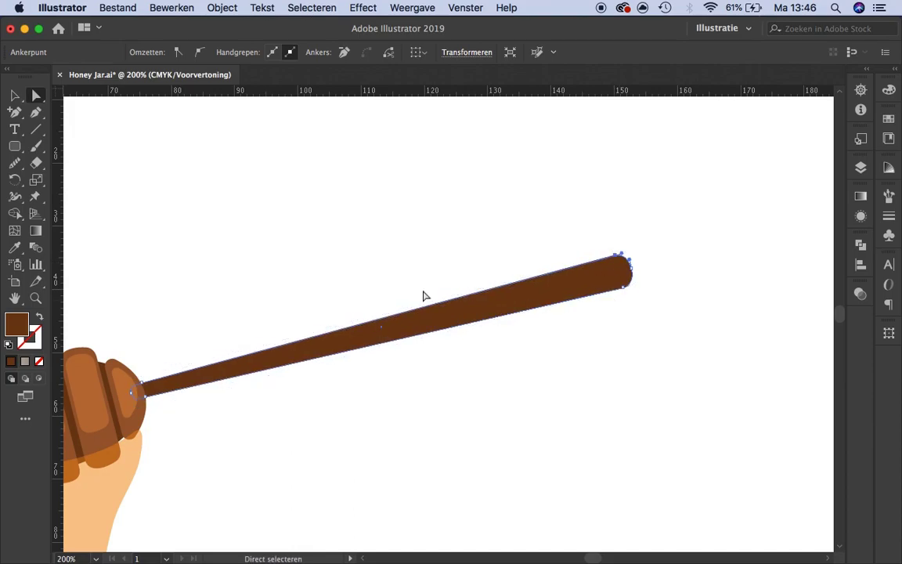
pyautogui.press('a')
pyautogui.hotkey('ctrl', '0')
pyautogui.hotkey('ctrl', '+')
pyautogui.hotkey('ctrl', '+')
pyautogui.hotkey('ctrl', '+')
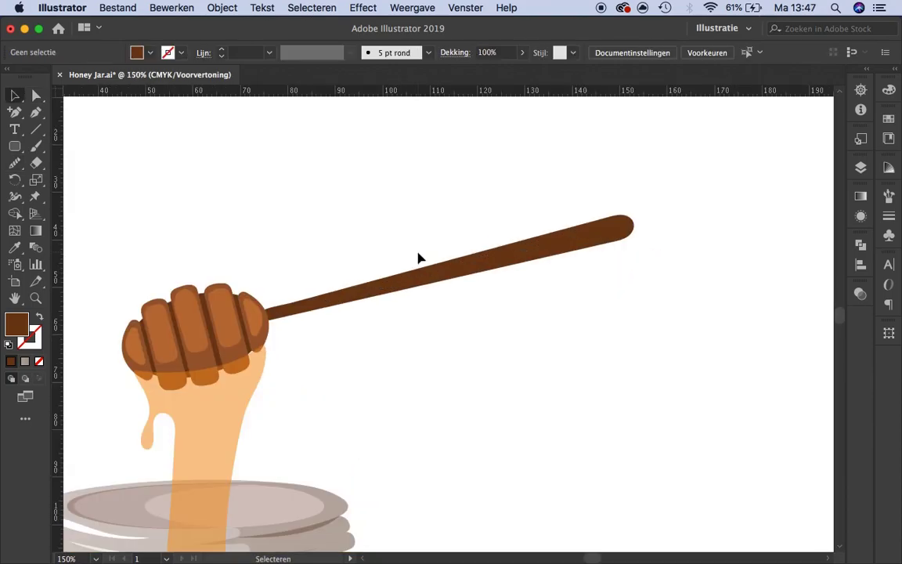
pyautogui.hotkey('ctrl', '+')
pyautogui.hotkey('ctrl', '+')
# Select the dipper head group and enter it to edit its parts
pyautogui.click(470, 362)
pyautogui.press('v')
pyautogui.hotkey('ctrl', '-')
pyautogui.hotkey('ctrl', '-')
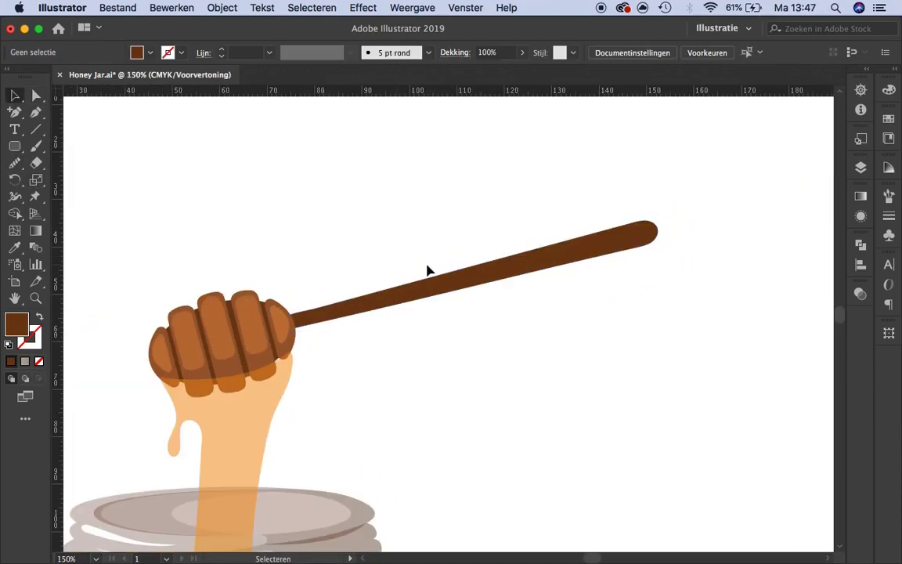
pyautogui.click(428, 320)
pyautogui.hotkey('ctrl', '+')
pyautogui.hotkey('ctrl', '+')
pyautogui.click(242, 318)
# Adjust the dipper head oval's colour and exit the dipper group
pyautogui.doubleClick(241, 318)
pyautogui.doubleClick(16, 324)
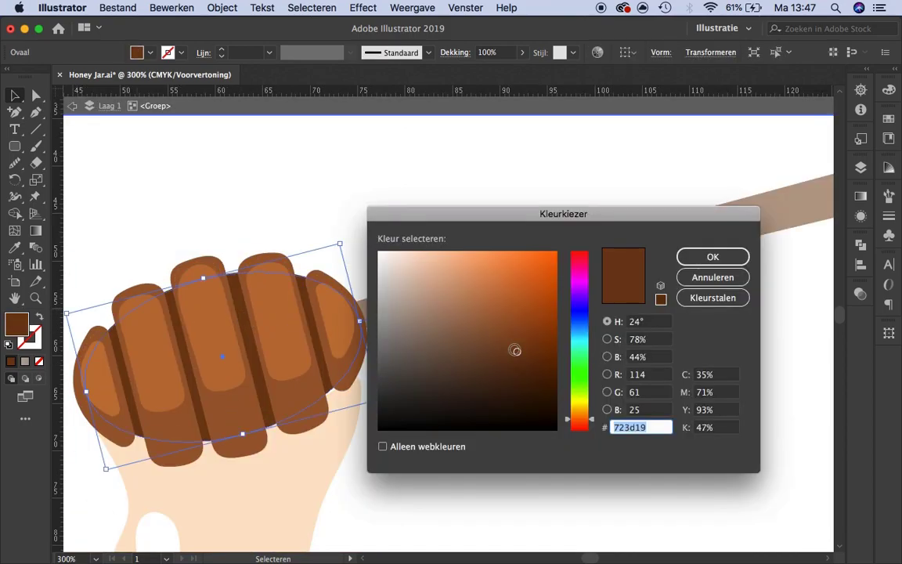
pyautogui.press('Escape')
pyautogui.doubleClick(650, 359)
pyautogui.hotkey('ctrl', '0')
pyautogui.scroll(3, 393, 288)
# Draw a brown ellipse as the rounded tip on the end of the stick
pyautogui.press('l')
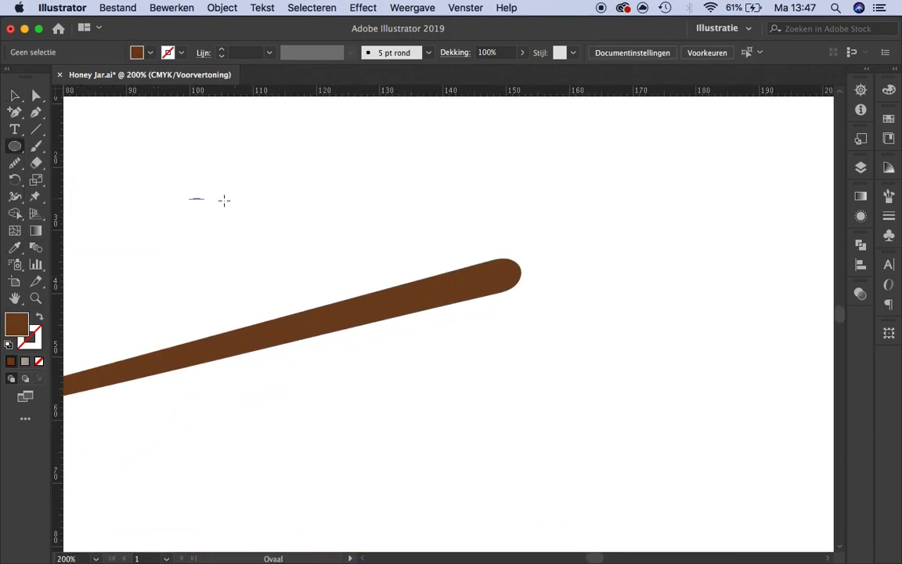
pyautogui.moveTo(189, 198); pyautogui.dragTo(358, 225)
pyautogui.click(15, 95)
pyautogui.moveTo(284, 212); pyautogui.dragTo(438, 293)
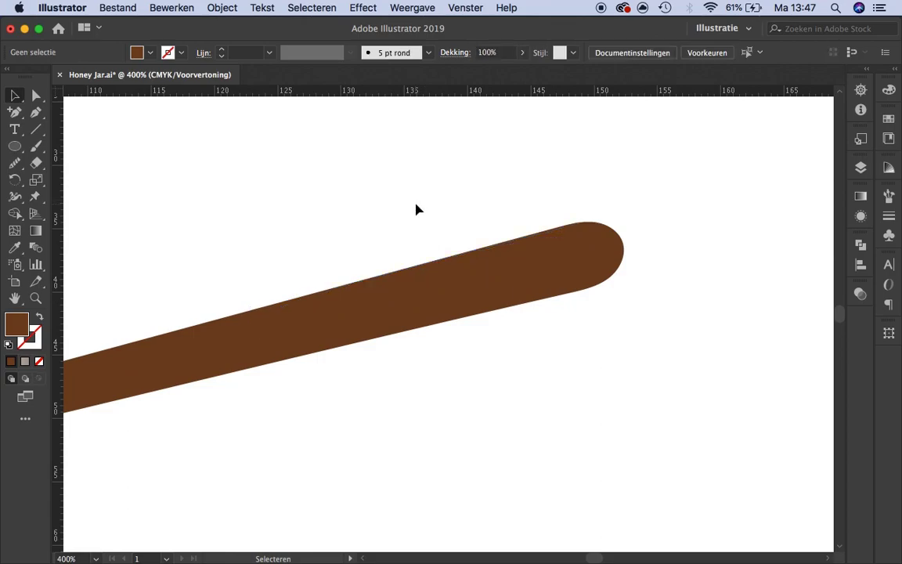
# Shrink a stick copy into a short highlight strip and smooth it
pyautogui.moveTo(649, 151); pyautogui.dragTo(321, 236)
pyautogui.hotkey('ctrl', '0')
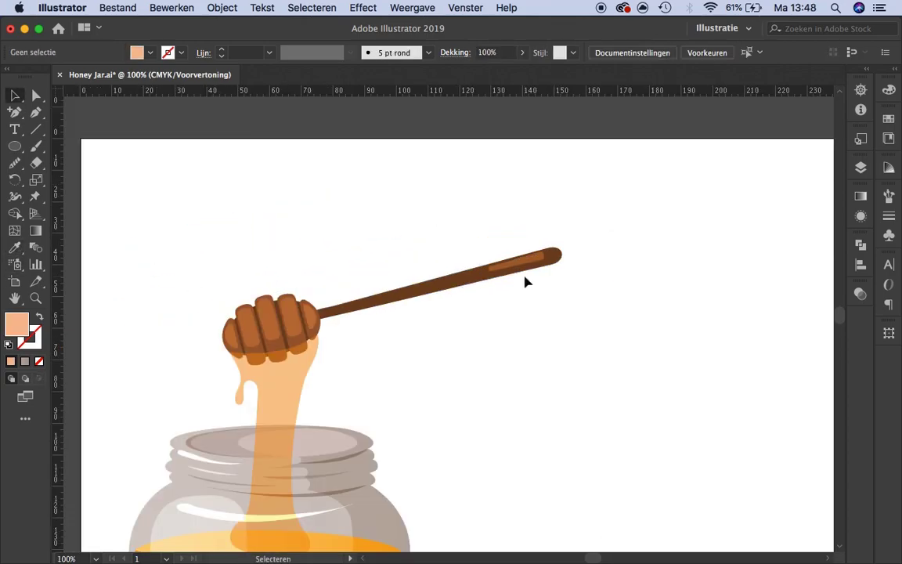
pyautogui.scroll(5, 524, 281)
pyautogui.press('n')
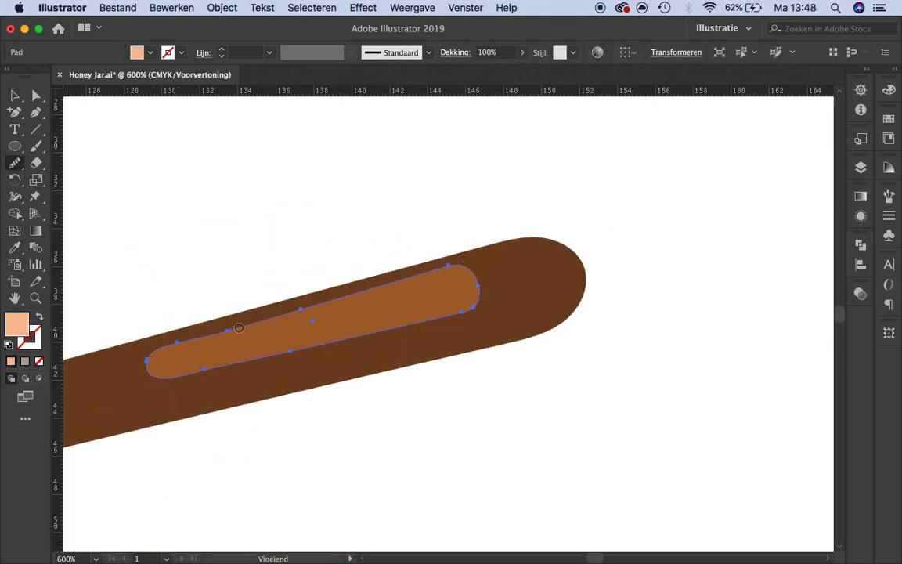
pyautogui.scroll(-2, 472, 246)
pyautogui.scroll(-5, 632, 279)
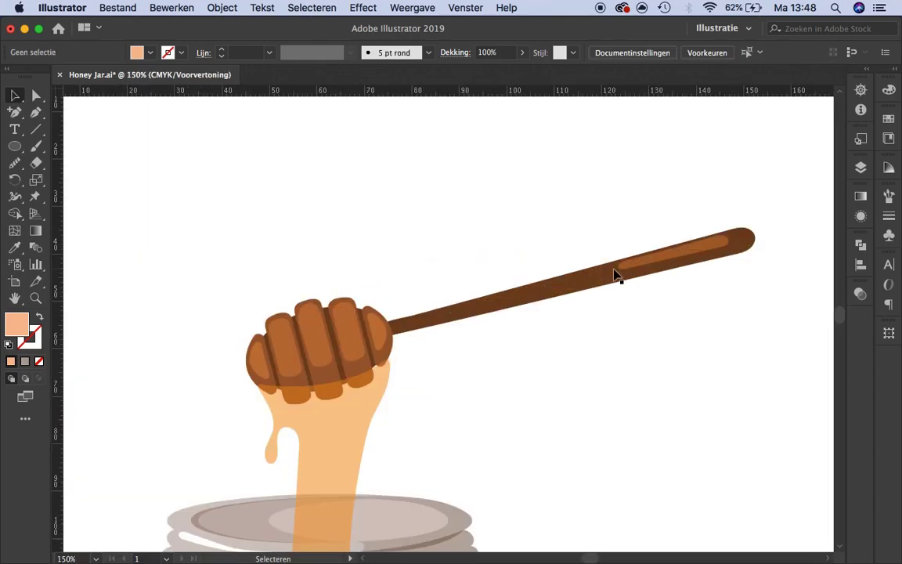
# Fill the stick highlight with a lighter brown
pyautogui.click(615, 274)
pyautogui.doubleClick(17, 324)
pyautogui.click(713, 256)
pyautogui.scroll(2, 355, 343)
pyautogui.doubleClick(314, 337)
pyautogui.press('Escape')
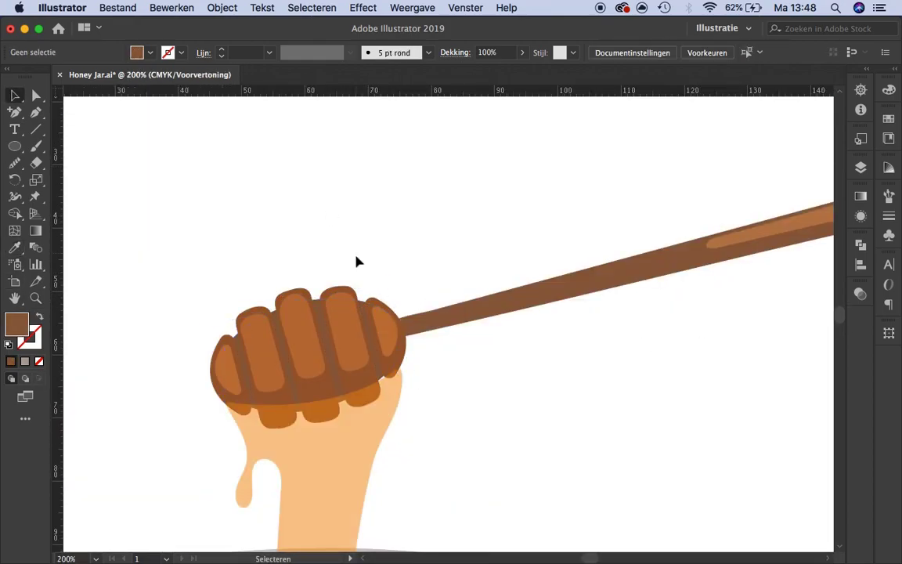
pyautogui.scroll(-2, 376, 243)
pyautogui.scroll(3, 352, 282)
pyautogui.scroll(-3, 577, 200)
pyautogui.scroll(5, 546, 227)
# Try a stretched copy of the highlight along the stick, then delete it
pyautogui.click(546, 227)
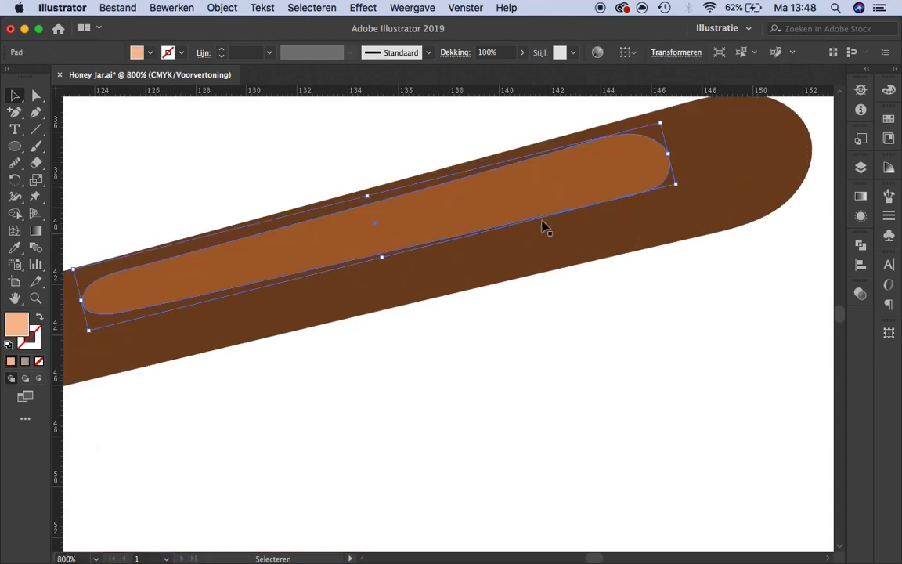
pyautogui.scroll(-5, 546, 227)
pyautogui.click(172, 8)
pyautogui.click(201, 113)
pyautogui.moveTo(528, 265); pyautogui.dragTo(270, 332)
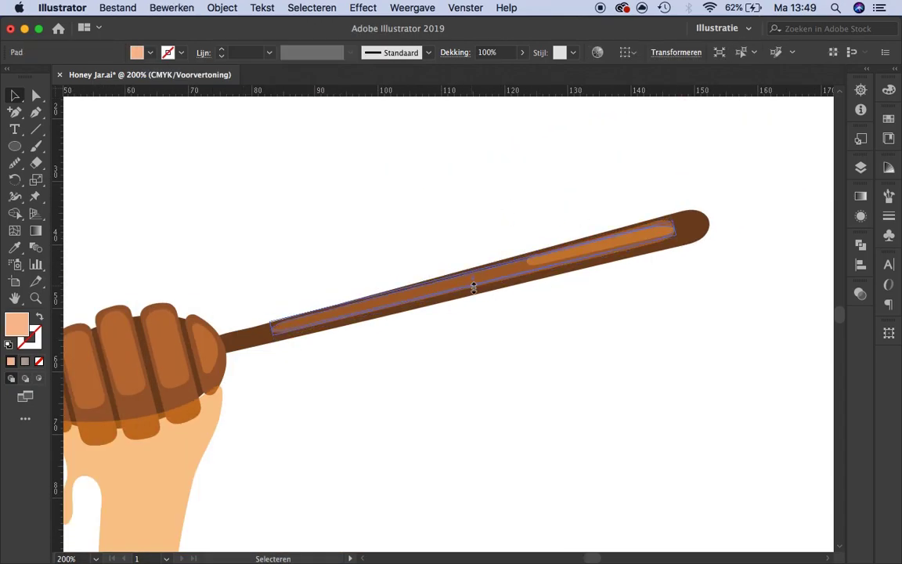
pyautogui.press('Delete')
# Reapply the brown fill to the stick body
pyautogui.click(245, 352)
pyautogui.doubleClick(16, 323)
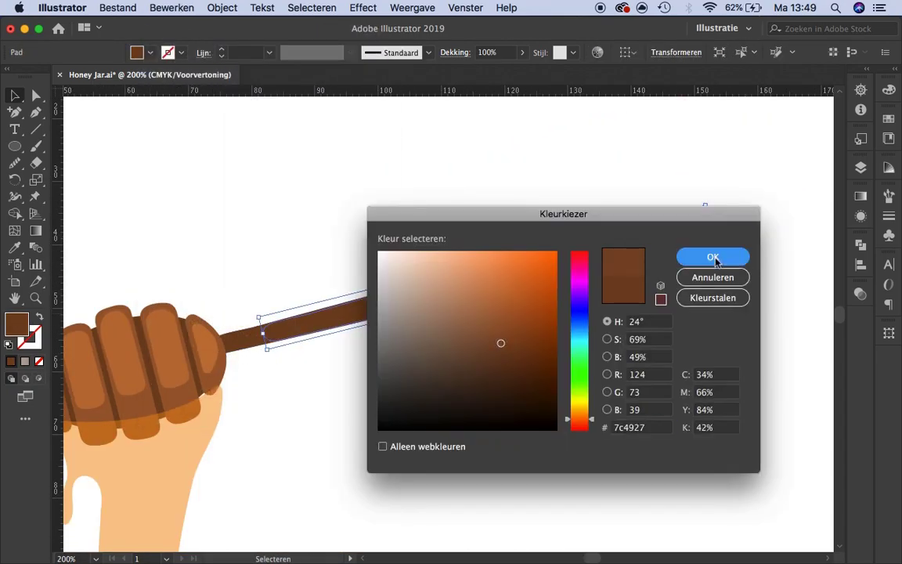
pyautogui.click(701, 256)
pyautogui.scroll(3, 383, 282)
pyautogui.click(460, 345)
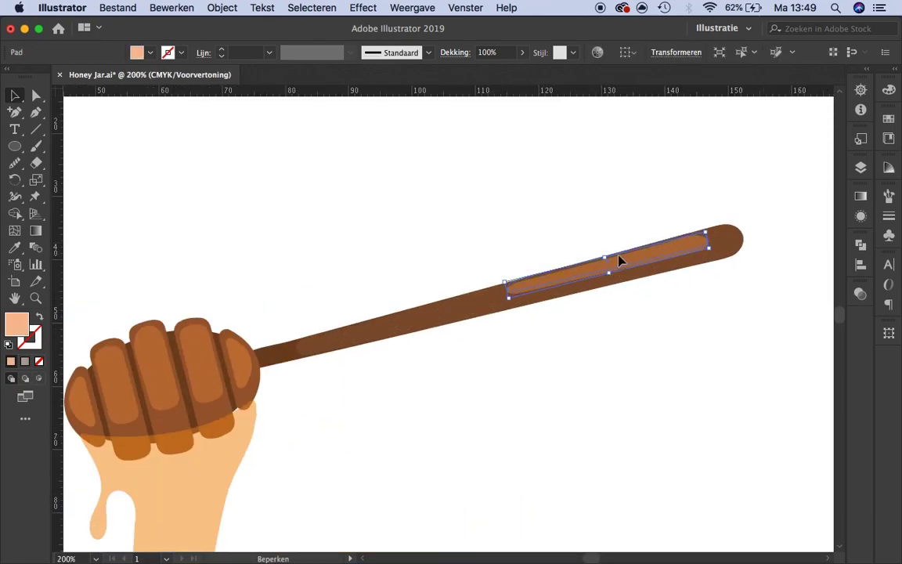
# Select the highlight's tip anchor with Direct Selection for refining
pyautogui.click(581, 237)
pyautogui.press('a')
pyautogui.click(669, 308)
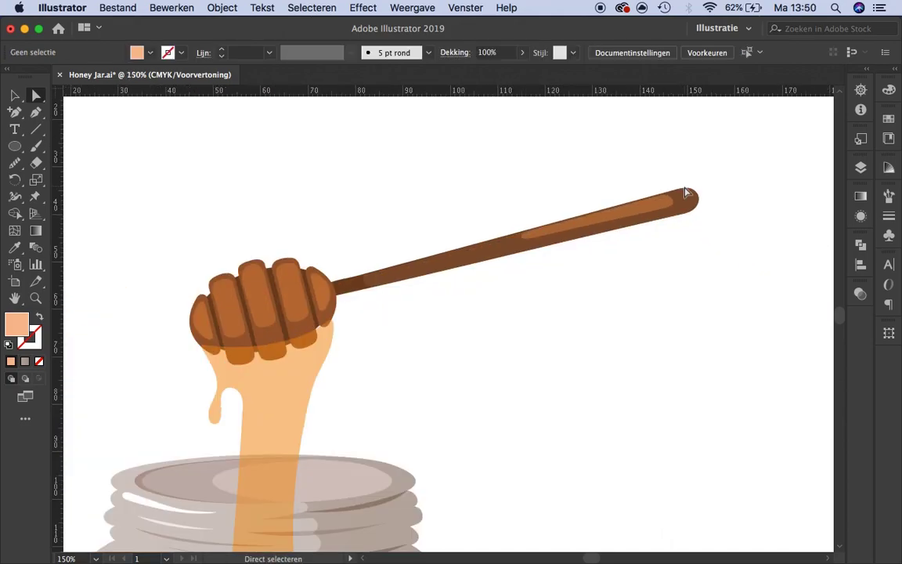
# Zoom in on the jar and select the honey drip path's anchors
pyautogui.press('super+minus')
pyautogui.press('super+minus')
pyautogui.press('super+minus')
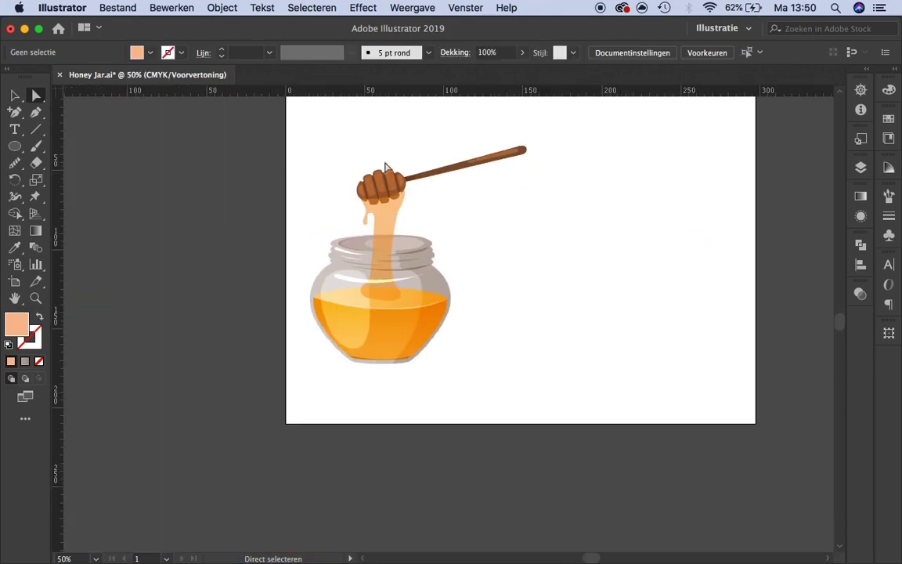
pyautogui.press('v')
pyautogui.press('super+1')
pyautogui.scroll(2, 327, 288)
pyautogui.click(367, 313)
pyautogui.press('a')
pyautogui.click(437, 332)
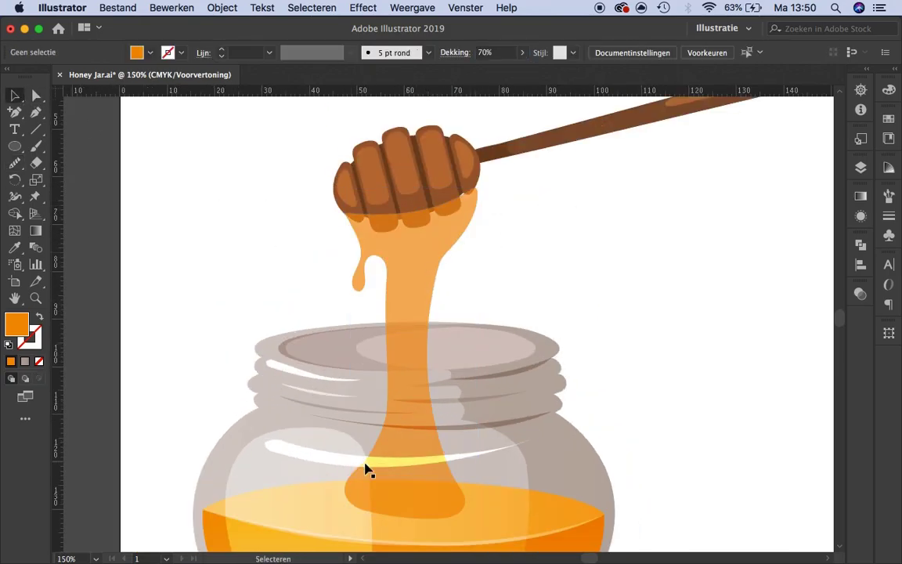
# Group the dipper stick with its highlight and enter the group
pyautogui.rightClick(462, 454)
pyautogui.scroll(-3, 613, 379)
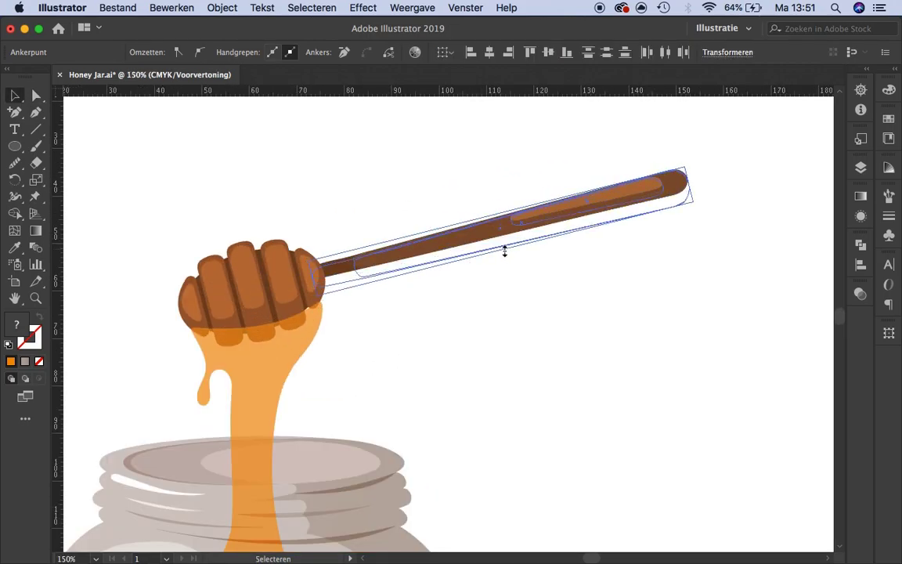
pyautogui.rightClick(446, 252)
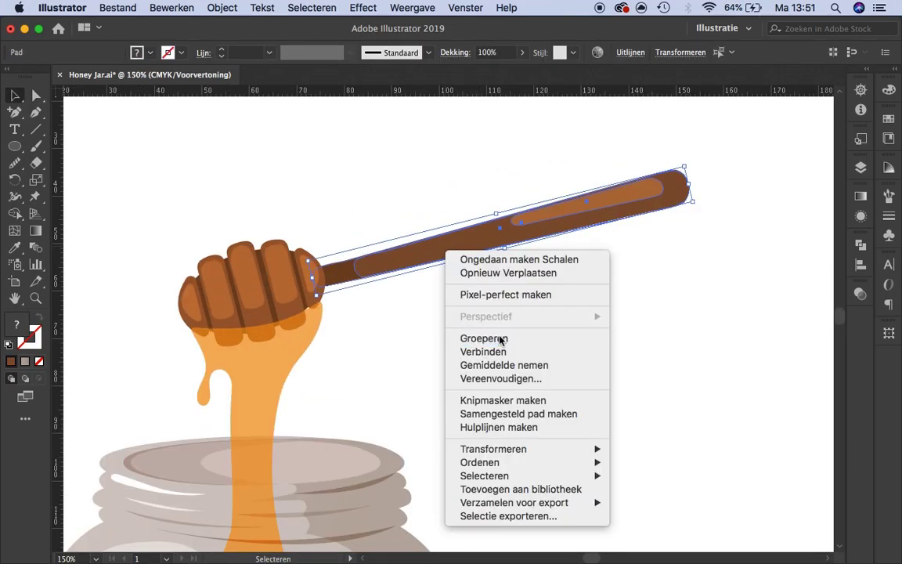
pyautogui.click(484, 339)
pyautogui.doubleClick(540, 198)
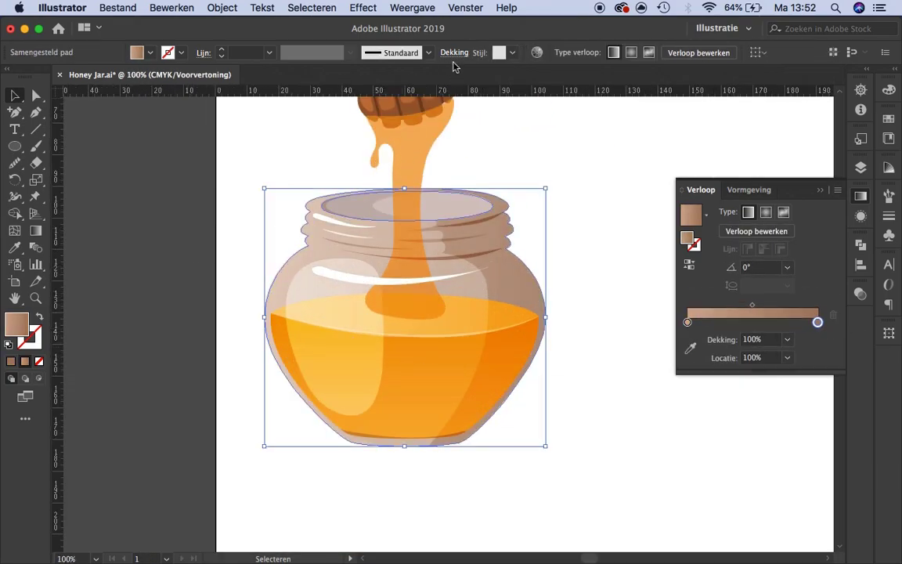
# Give the jar's mouth ellipse a greyer fill
pyautogui.click(454, 52)
pyautogui.press('super+minus')
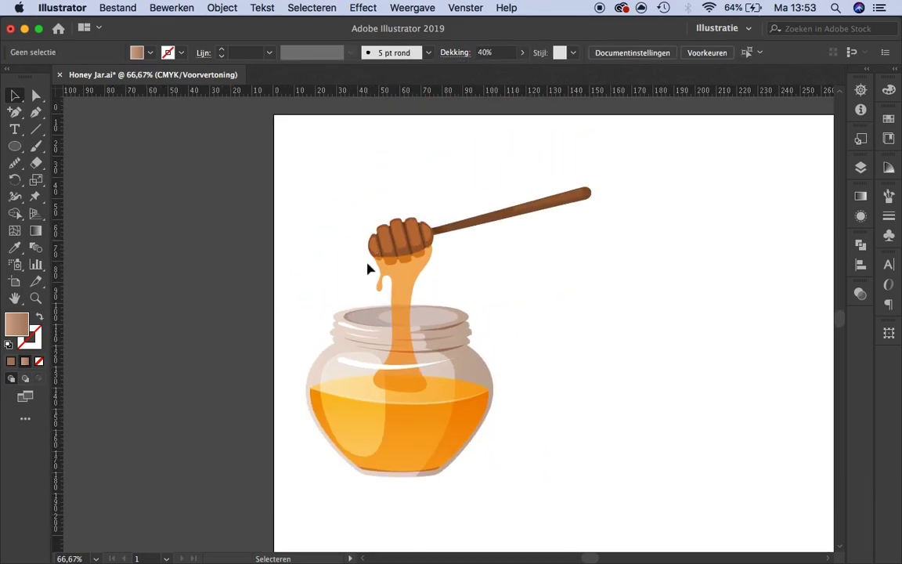
pyautogui.press('super+equal')
pyautogui.click(427, 297)
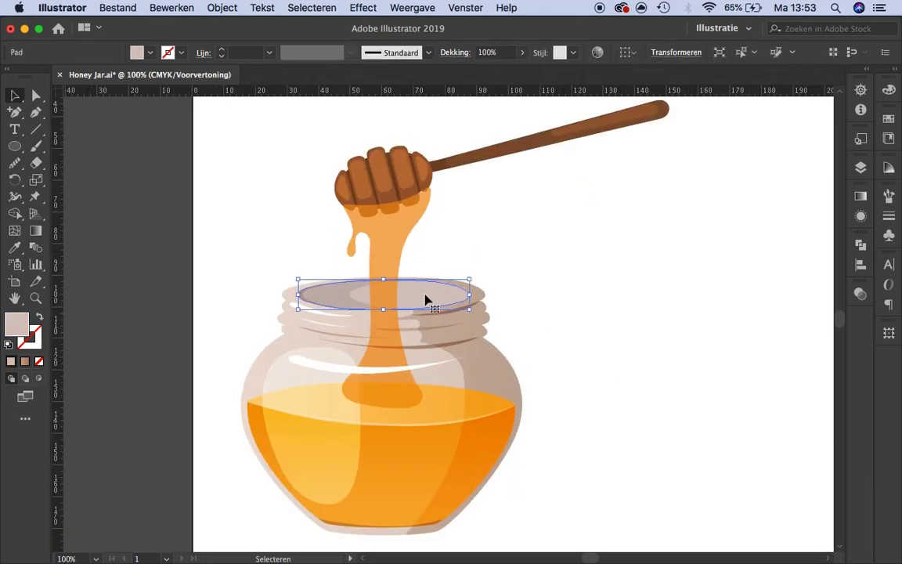
pyautogui.doubleClick(16, 323)
pyautogui.click(709, 259)
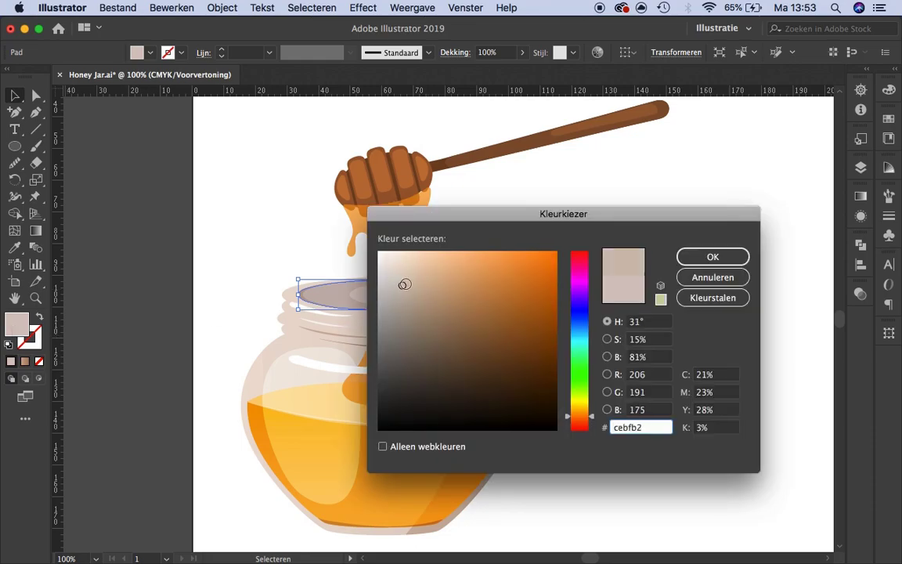
# Darken the outer rim ellipse to greyish beige #b2a390
pyautogui.press('super+equal')
pyautogui.click(246, 301)
pyautogui.doubleClick(16, 324)
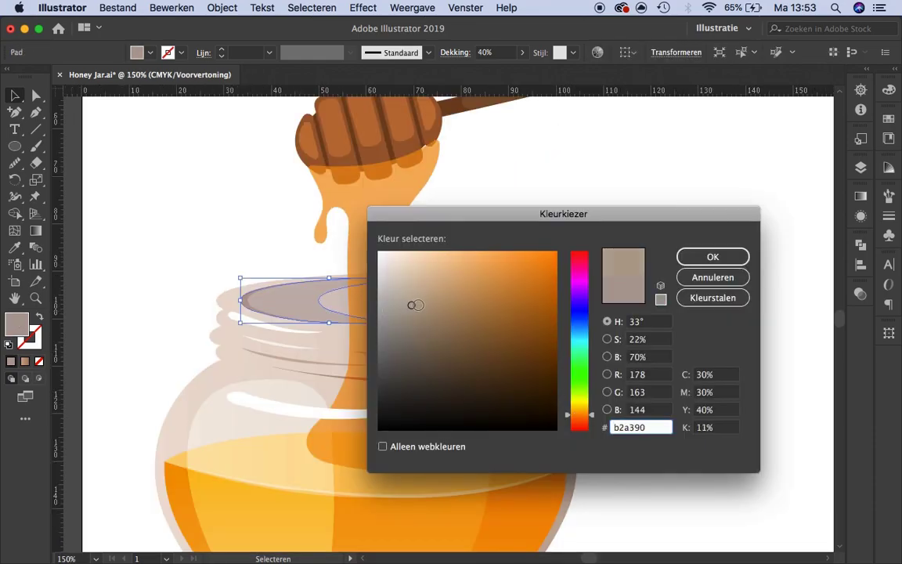
pyautogui.press('Return')
pyautogui.doubleClick(16, 323)
pyautogui.press('Return')
pyautogui.click(554, 107)
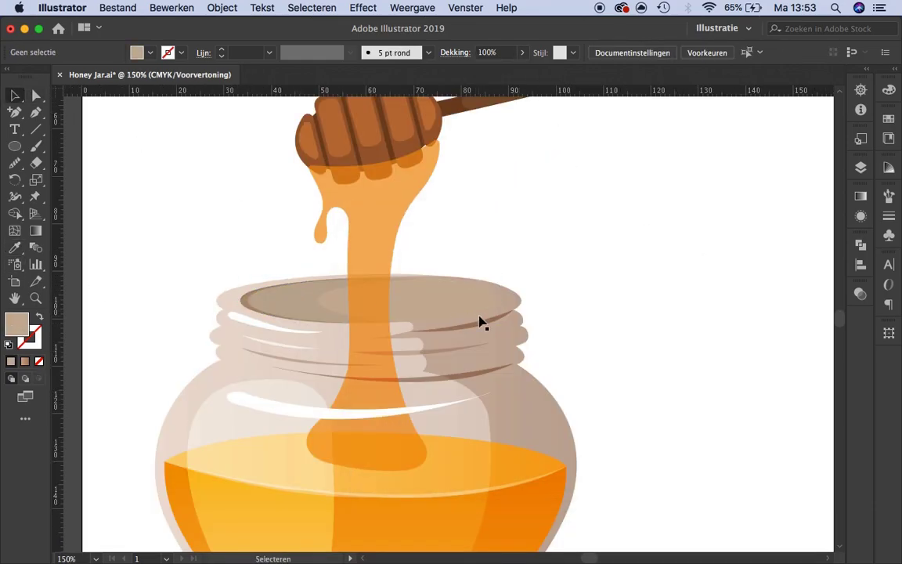
pyautogui.press('super+0')
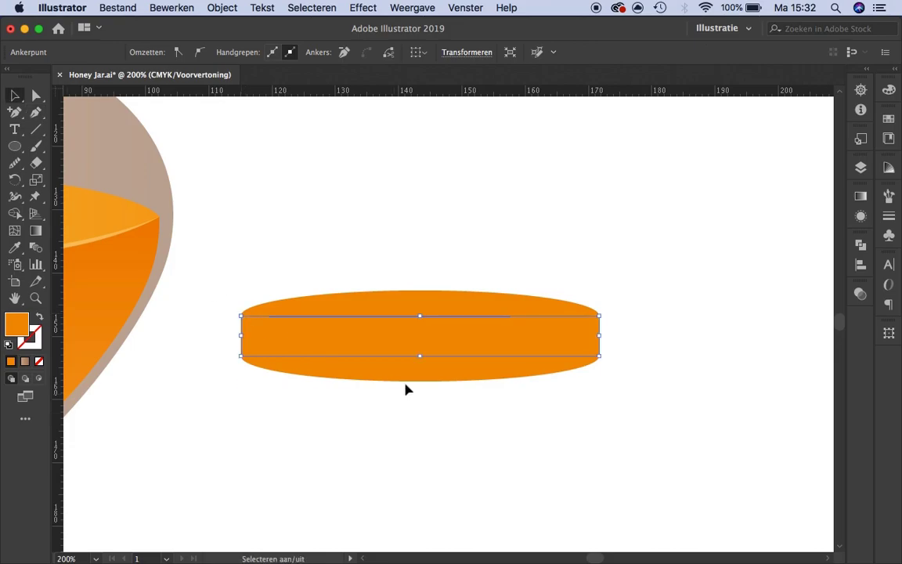
# Unite the two ellipses and rectangle with Pathfinder, then recolour the lid's fill
pyautogui.keyDown('shift'); pyautogui.click(405, 376); pyautogui.keyUp('shift')
pyautogui.press('super+shift+F9')
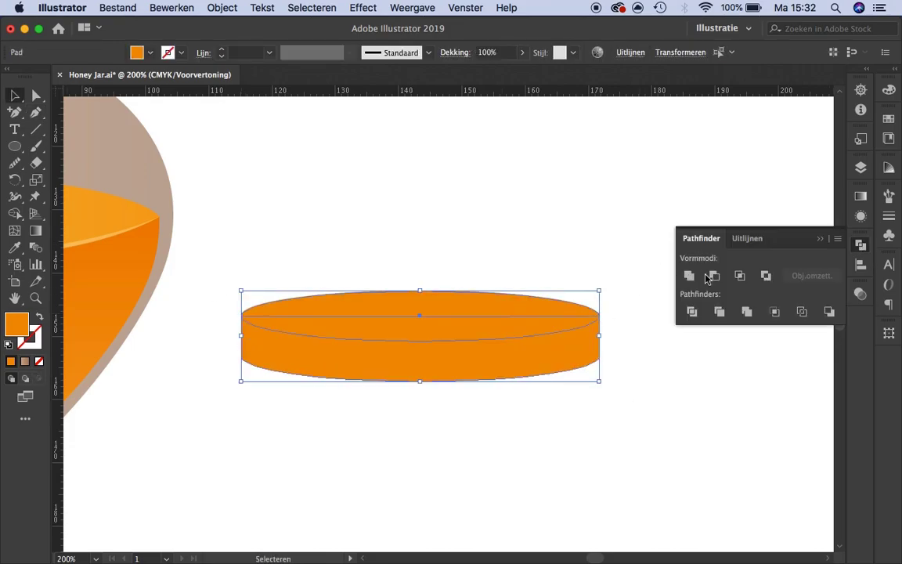
pyautogui.doubleClick(505, 316)
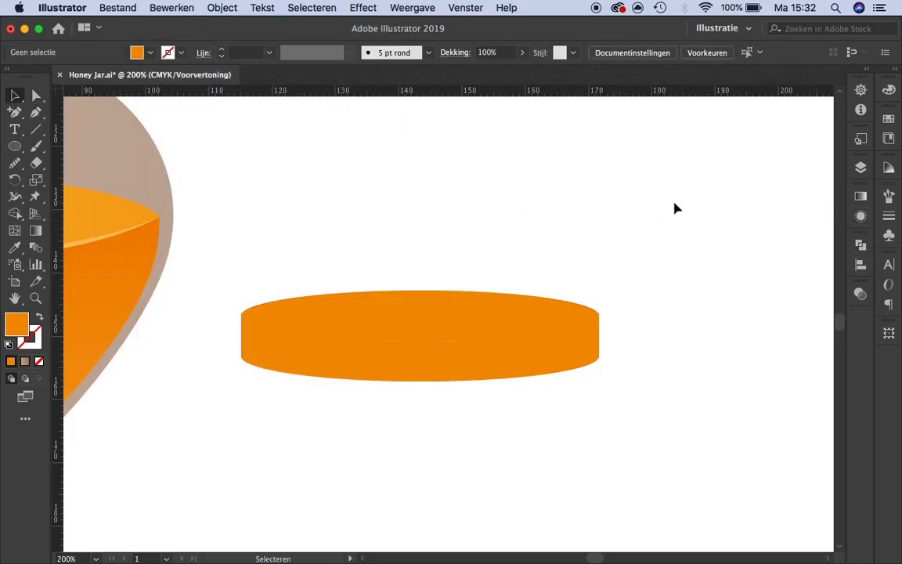
pyautogui.doubleClick(28, 325)
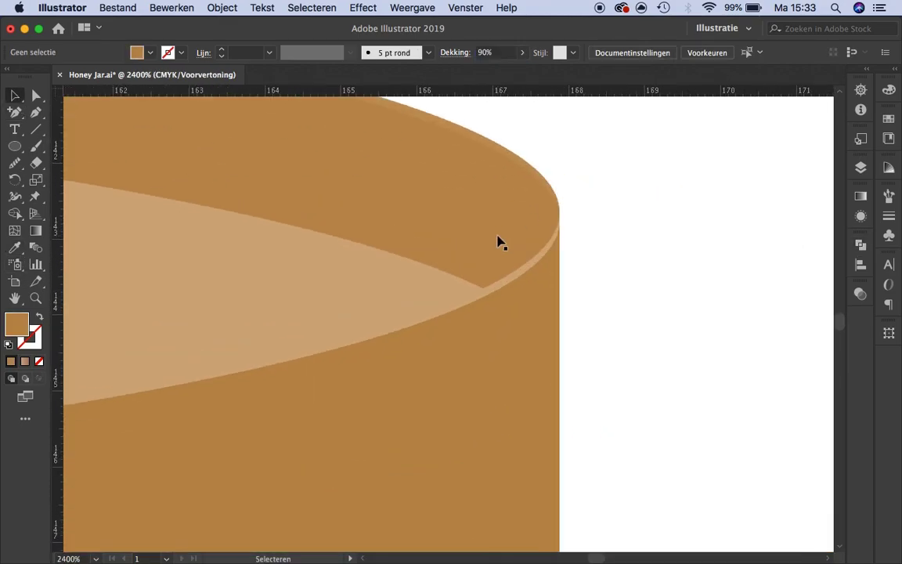
pyautogui.scroll(-8, 501, 242)
pyautogui.scroll(-2, 650, 267)
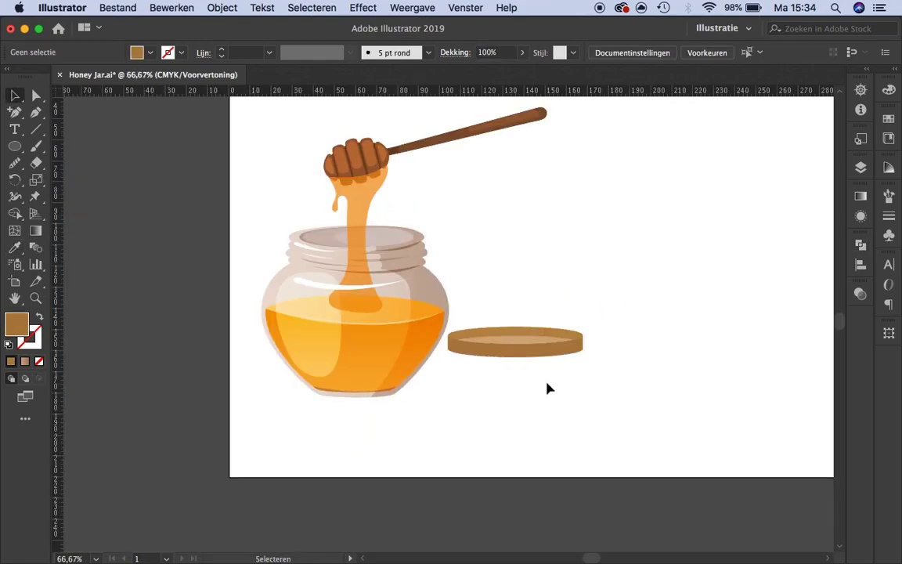
# Stretch the lid taller and set colours on both brown gradient stops
pyautogui.click(541, 310)
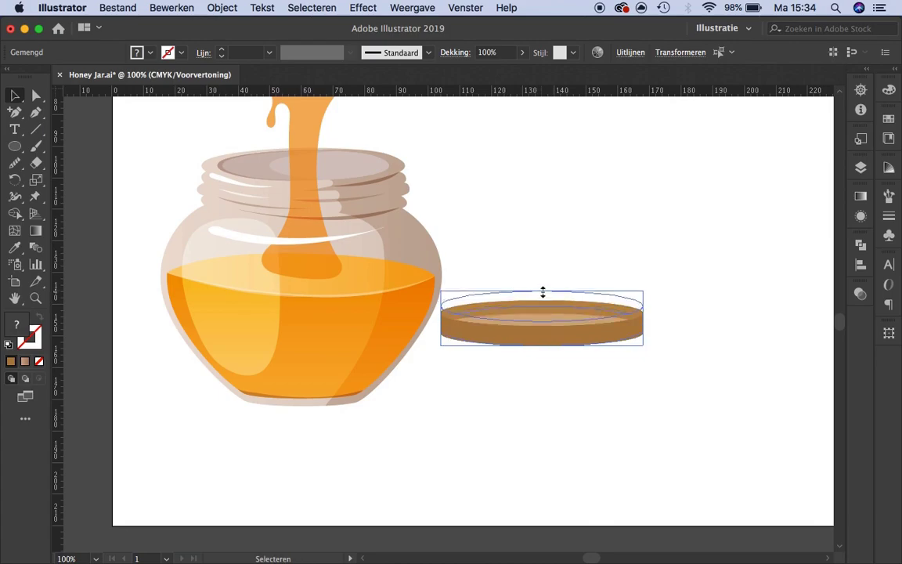
pyautogui.moveTo(542, 291); pyautogui.dragTo(543, 274)
pyautogui.click(557, 356)
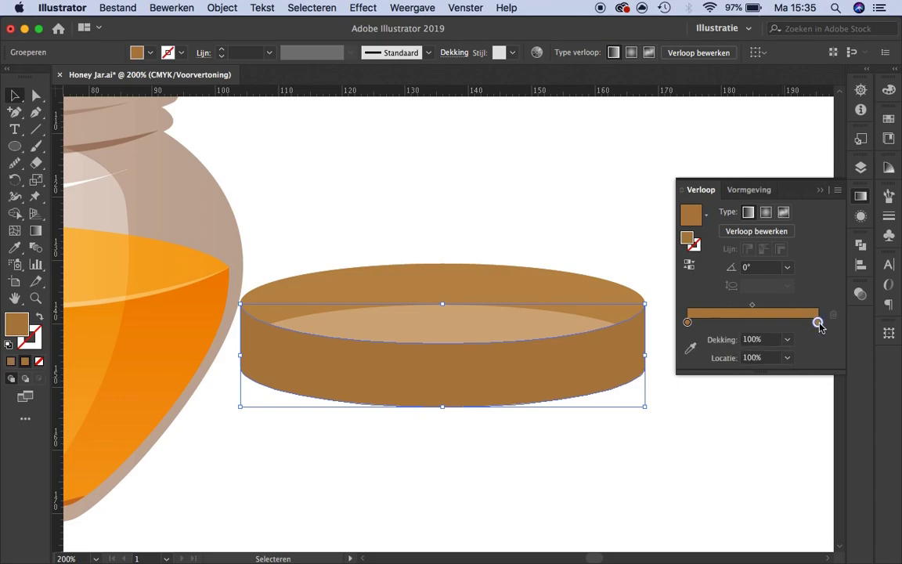
pyautogui.doubleClick(817, 321)
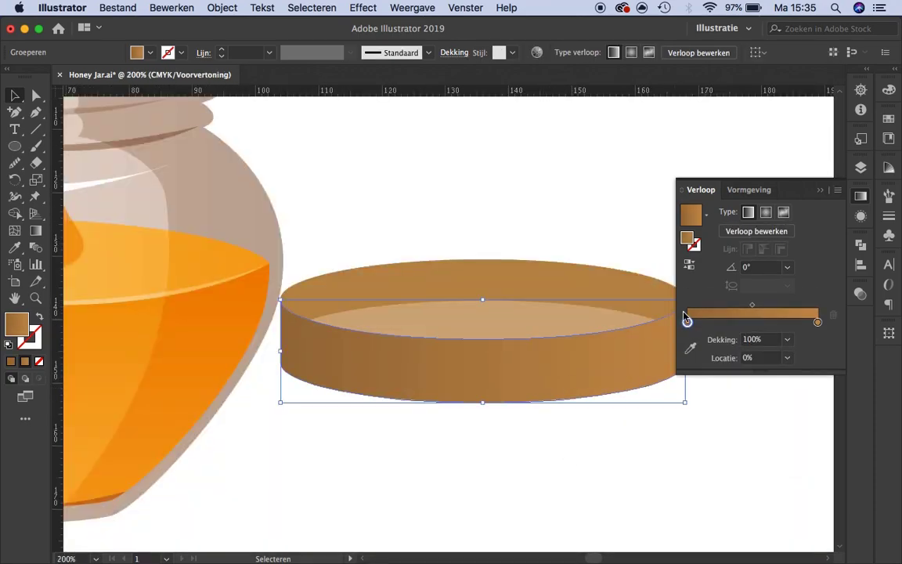
pyautogui.doubleClick(687, 321)
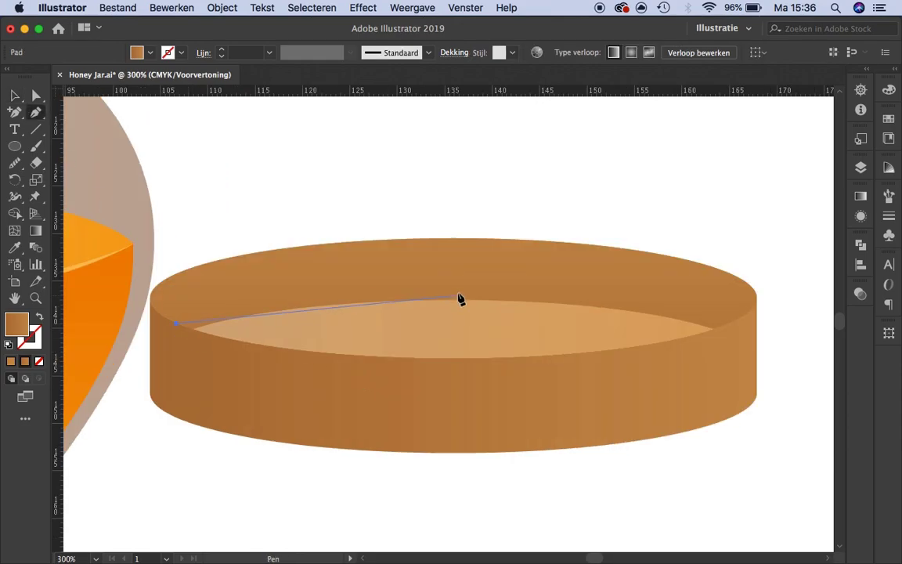
# Curve a dark brown groove sliver along the lid's inner rim
pyautogui.moveTo(457, 287); pyautogui.dragTo(678, 291)
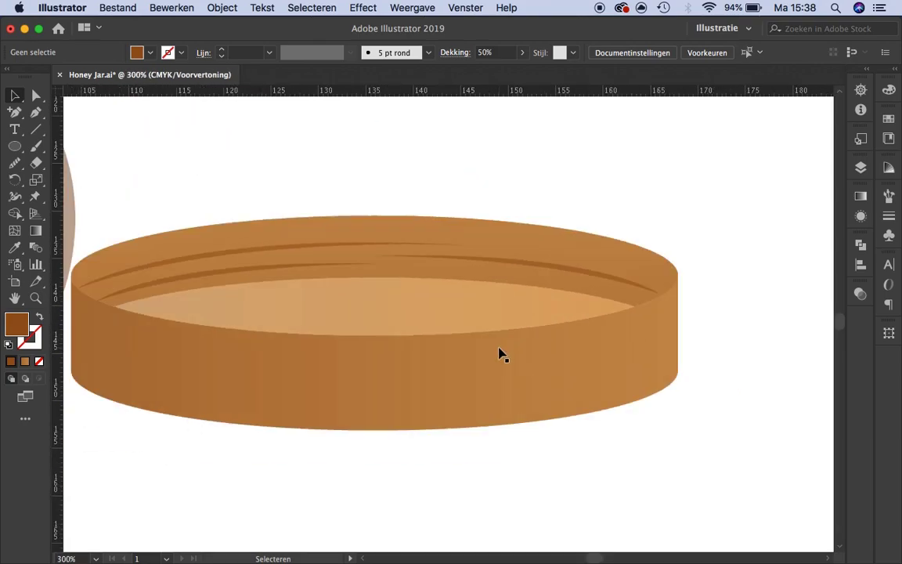
pyautogui.press('super+plus')
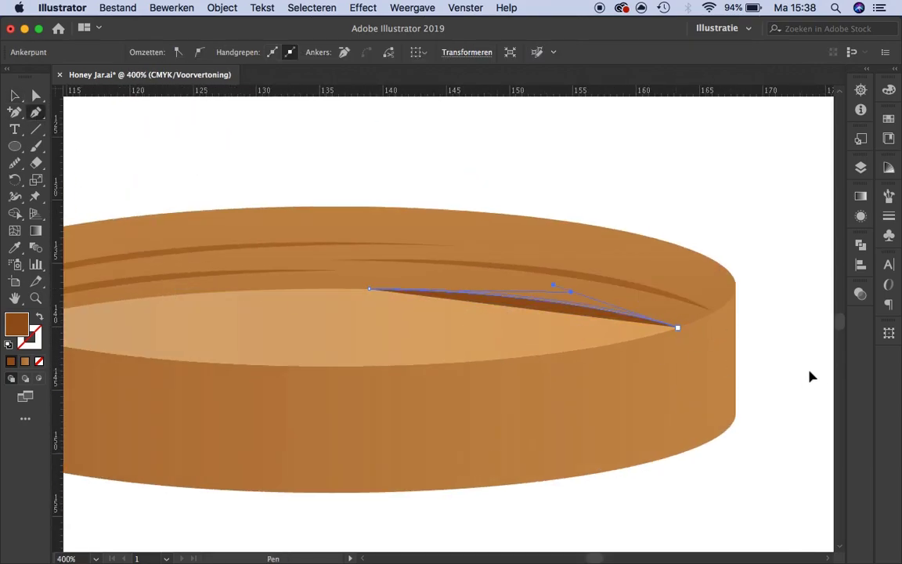
pyautogui.press('v')
pyautogui.hotkey('ctrl', 'shift', 'a')
pyautogui.hotkey('ctrl', '-')
pyautogui.hotkey('ctrl', '-')
pyautogui.hotkey('ctrl', '-')
pyautogui.hotkey('ctrl', '-')
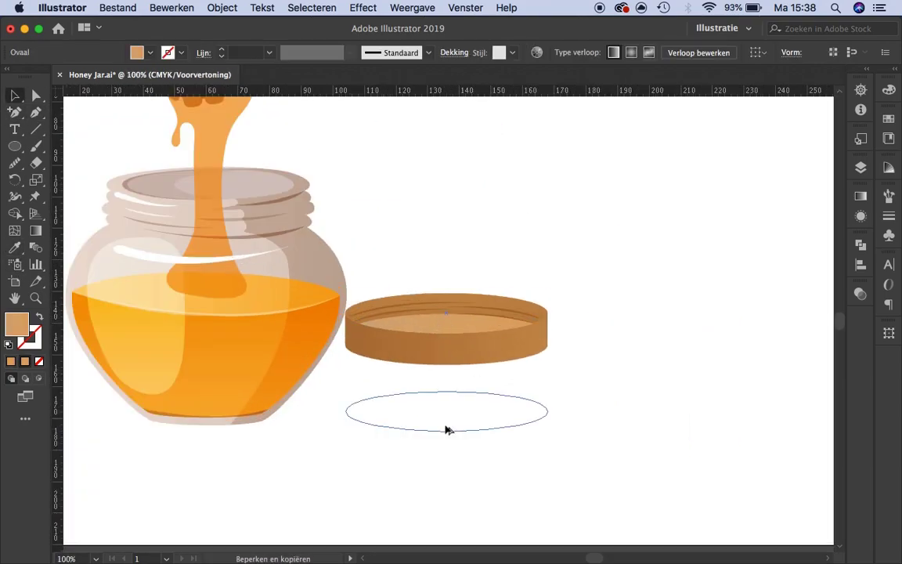
# Inspect the lid top's gradient stop colour and Pathfinder options
pyautogui.scroll(2, 448, 430)
pyautogui.click(417, 200)
pyautogui.doubleClick(687, 322)
pyautogui.click(523, 334)
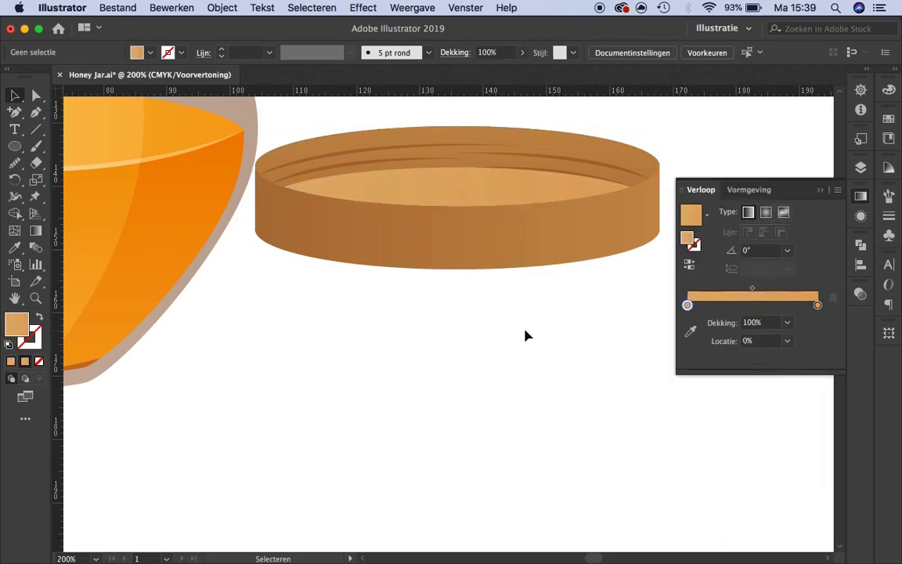
pyautogui.scroll(-2, 469, 264)
pyautogui.scroll(2, 441, 296)
pyautogui.click(441, 296)
pyautogui.hotkey('ctrl', 'shift', 'F9')
pyautogui.click(562, 252)
pyautogui.click(402, 343)
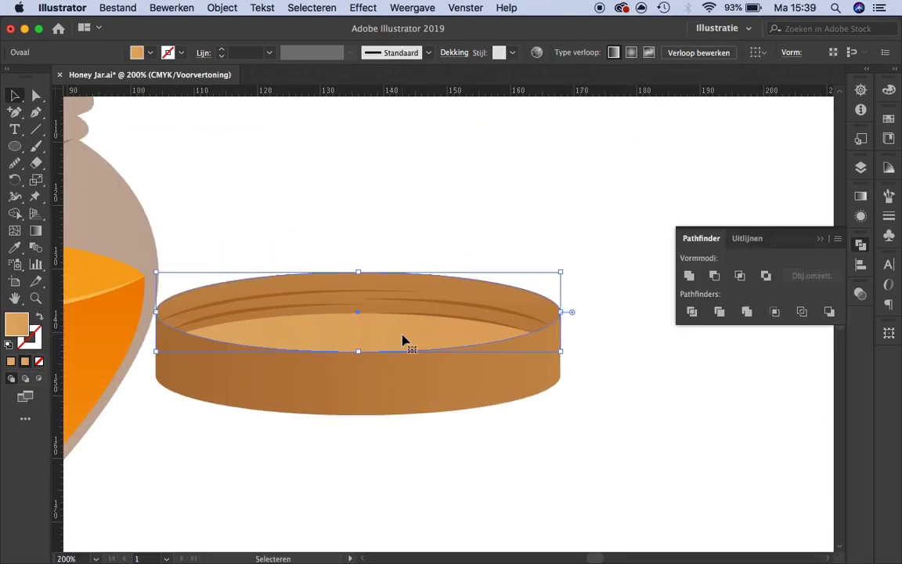
pyautogui.click(555, 180)
# Pen-draw a sliver shape across the lid's inner floor
pyautogui.scroll(-3, 463, 278)
pyautogui.scroll(-1, 463, 278)
pyautogui.scroll(2, 474, 276)
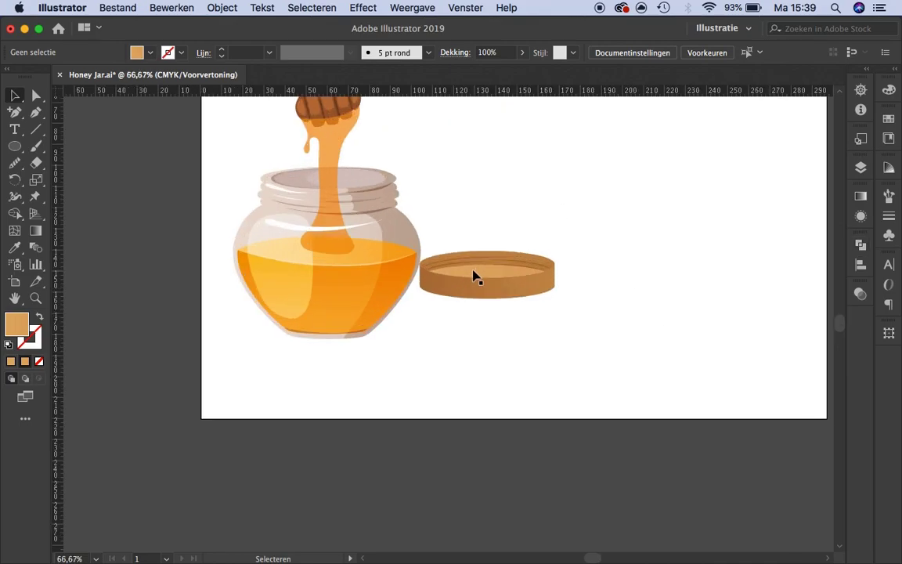
pyautogui.scroll(2, 445, 319)
pyautogui.scroll(2, 501, 295)
pyautogui.click(36, 112)
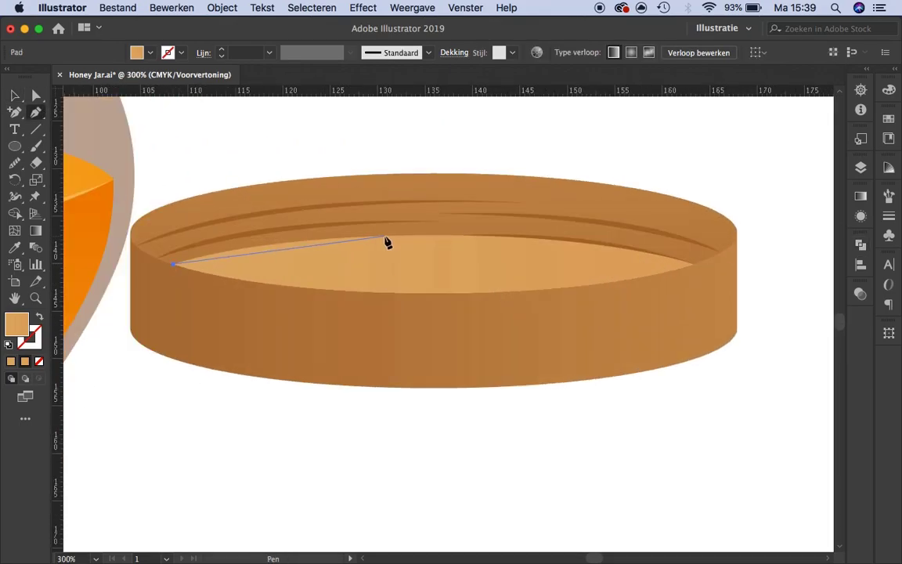
pyautogui.moveTo(385, 236); pyautogui.dragTo(376, 285)
pyautogui.click(15, 95)
# Fill the sliver brown with Vermenigvuldigen blend mode and move the lid against the jar base
pyautogui.click(137, 53)
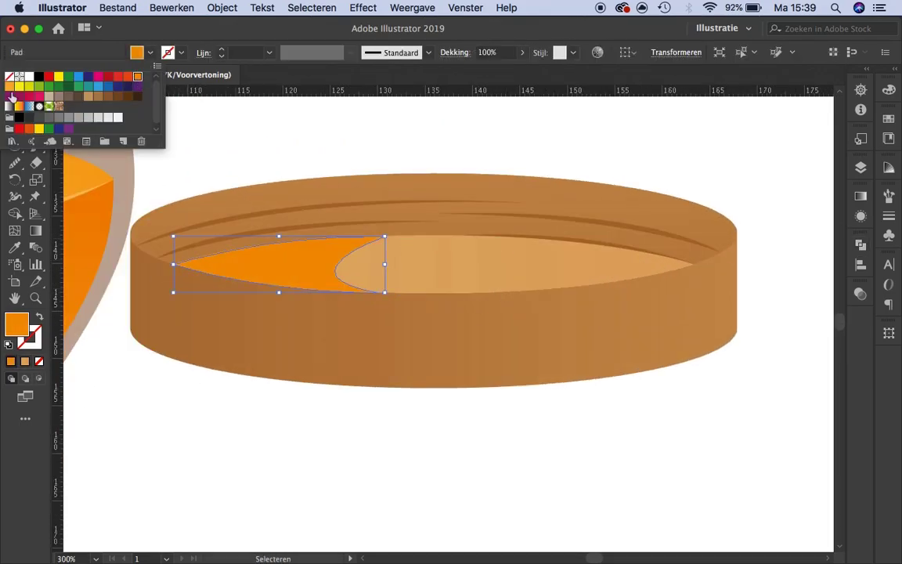
pyautogui.click(860, 293)
pyautogui.click(705, 308)
pyautogui.click(702, 112)
pyautogui.click(704, 308)
pyautogui.click(697, 162)
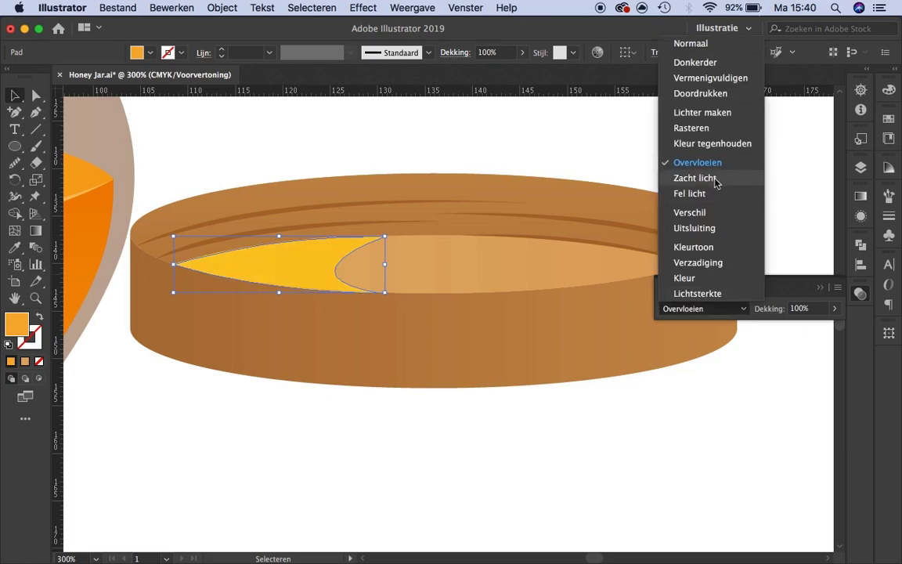
pyautogui.click(137, 52)
pyautogui.click(108, 97)
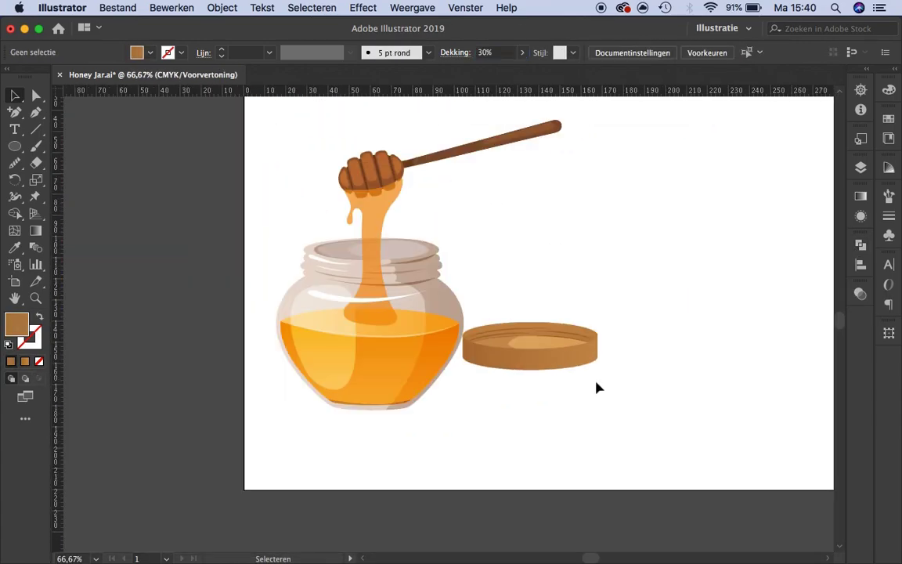
pyautogui.moveTo(525, 359); pyautogui.dragTo(514, 375)
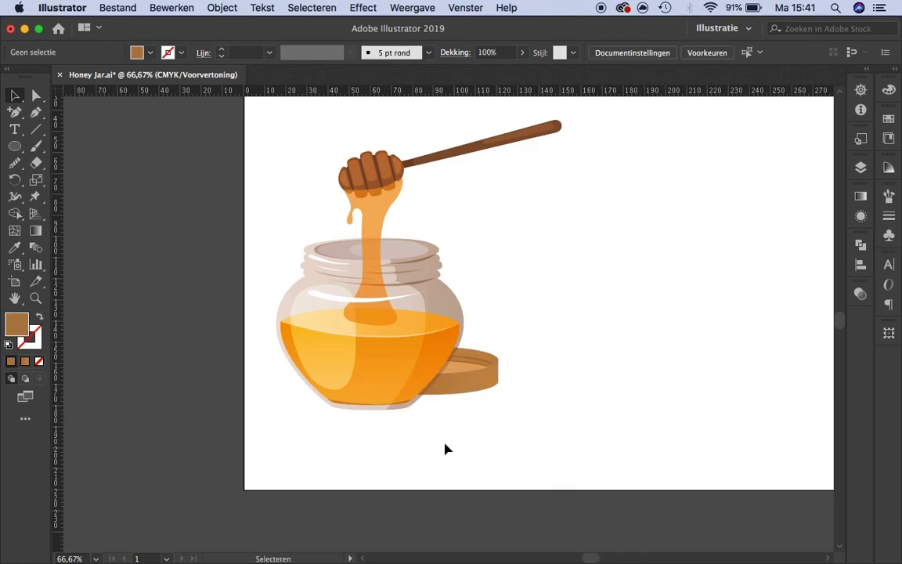
# Smooth the ground shadow path under the jar
pyautogui.press('super+1')
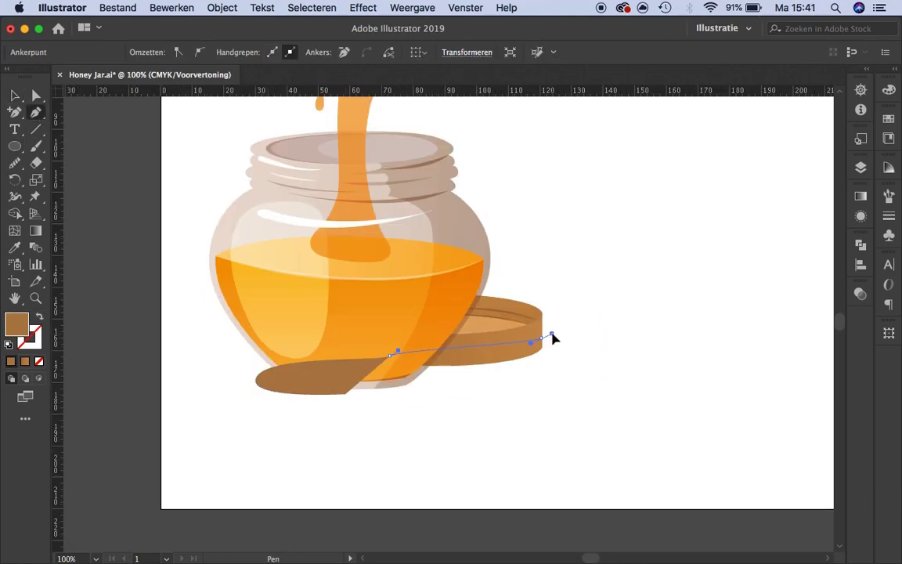
pyautogui.press('n')
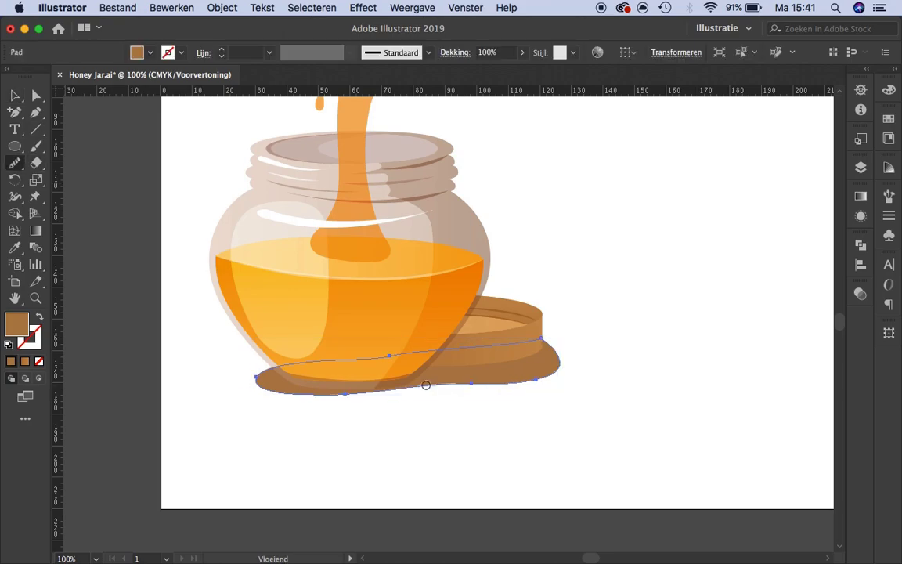
pyautogui.scroll(-3, 548, 235)
pyautogui.press('super+equal')
pyautogui.press('a')
pyautogui.click(297, 354)
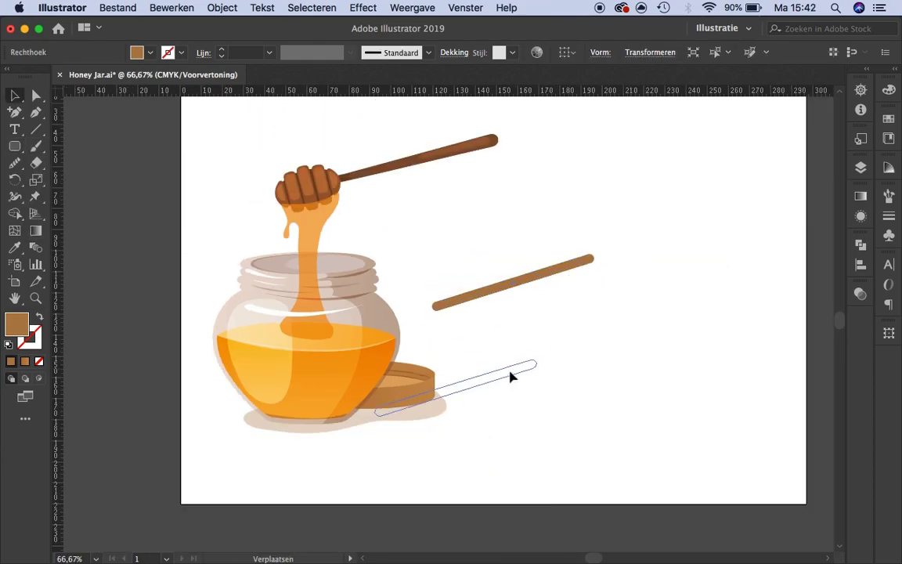
# Place the handle shadow bar beside the lid and select it with the jar's shadow
pyautogui.moveTo(510, 376); pyautogui.dragTo(505, 378)
pyautogui.press('super+1')
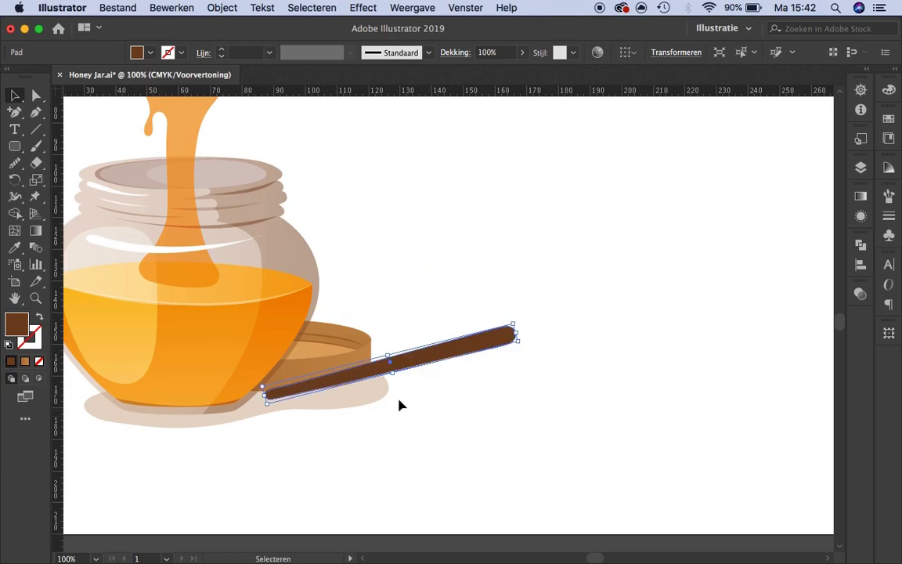
pyautogui.keyDown('shift'); pyautogui.click(367, 413); pyautogui.keyUp('shift')
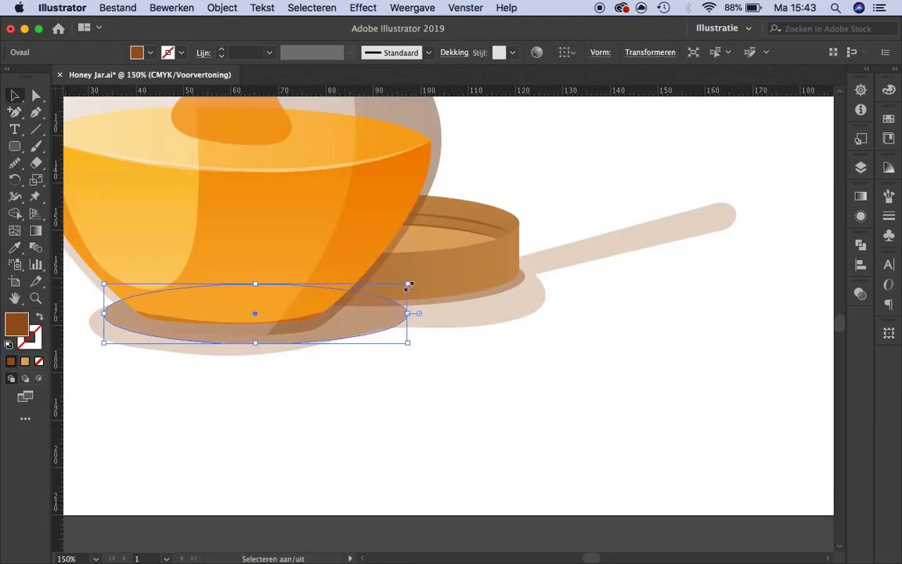
# Pen-draw a contact shadow under the jar and unite it with the oval
pyautogui.press('p')
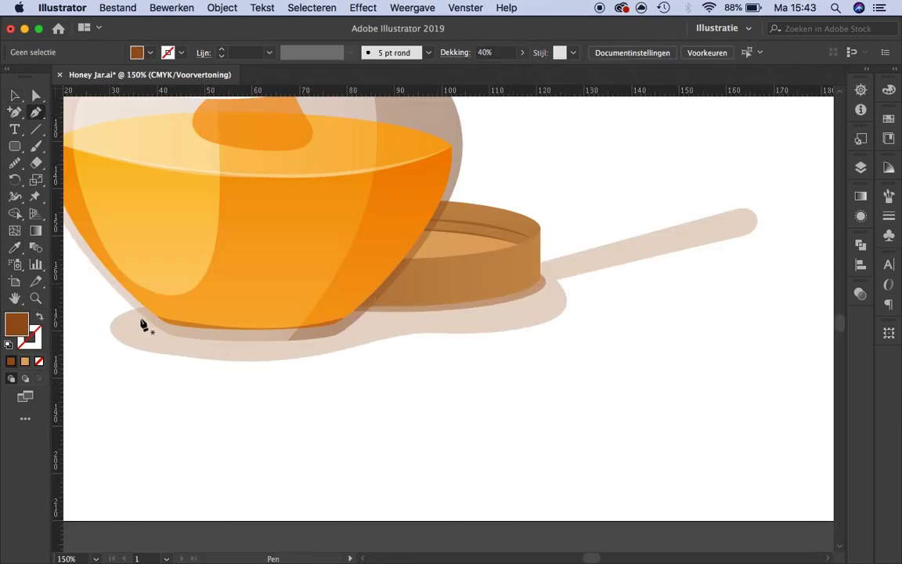
pyautogui.click(252, 346)
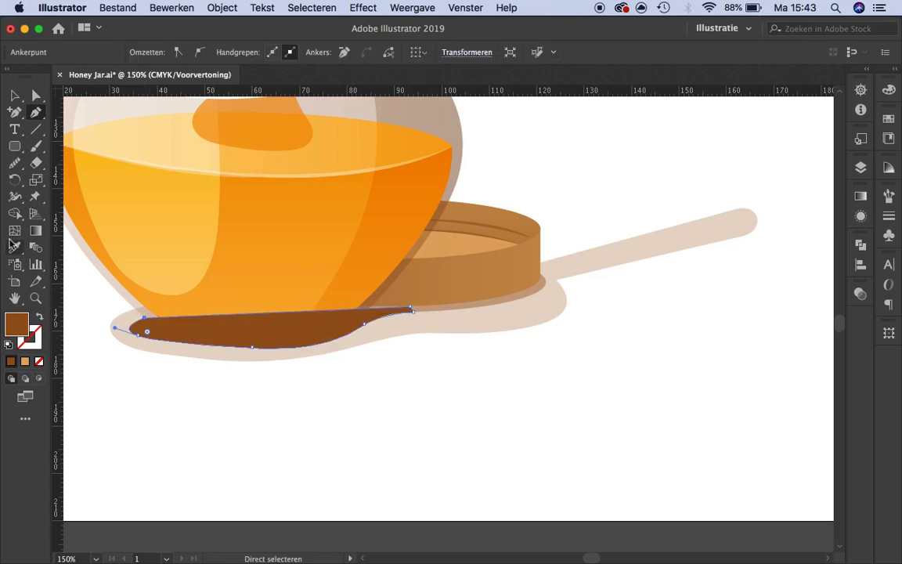
pyautogui.press('v')
pyautogui.keyDown('shift'); pyautogui.click(415, 261); pyautogui.keyUp('shift')
pyautogui.click(861, 242)
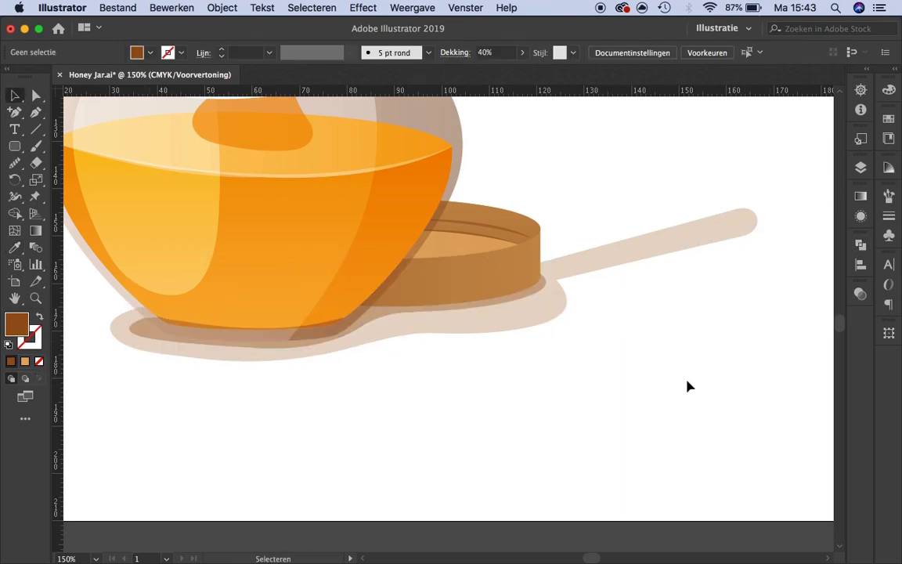
# Smooth the contact shadow's outline and check it against the whole jar
pyautogui.press('super+equal')
pyautogui.press('super+equal')
pyautogui.press('super+equal')
pyautogui.click(515, 364)
pyautogui.scroll(-1, 610, 312)
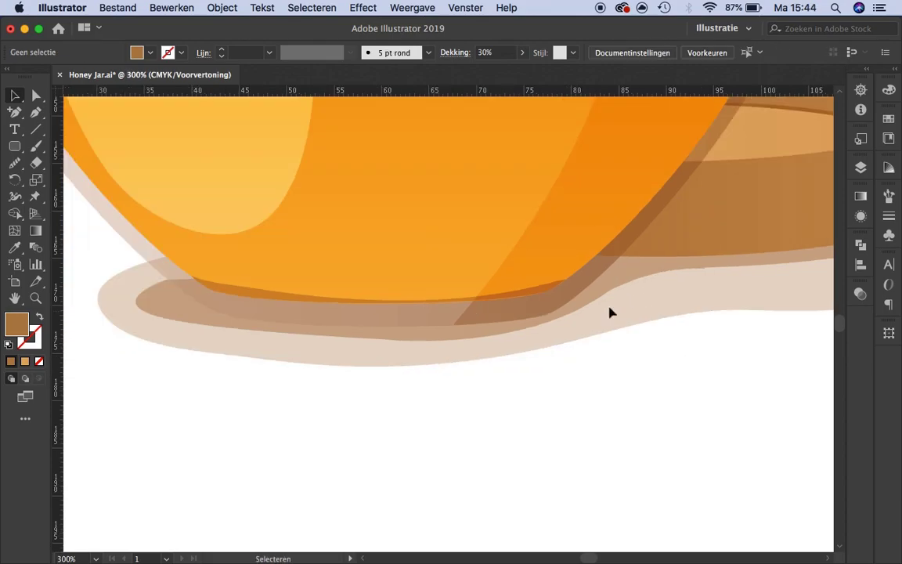
pyautogui.click(650, 282)
pyautogui.press('n')
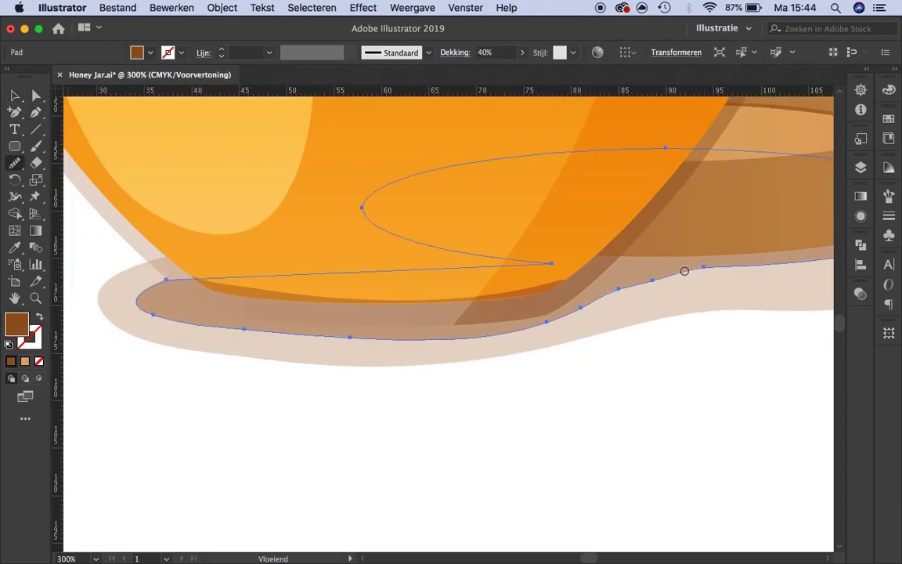
pyautogui.press('v')
pyautogui.press('super+minus')
pyautogui.press('super+minus')
pyautogui.press('super+minus')
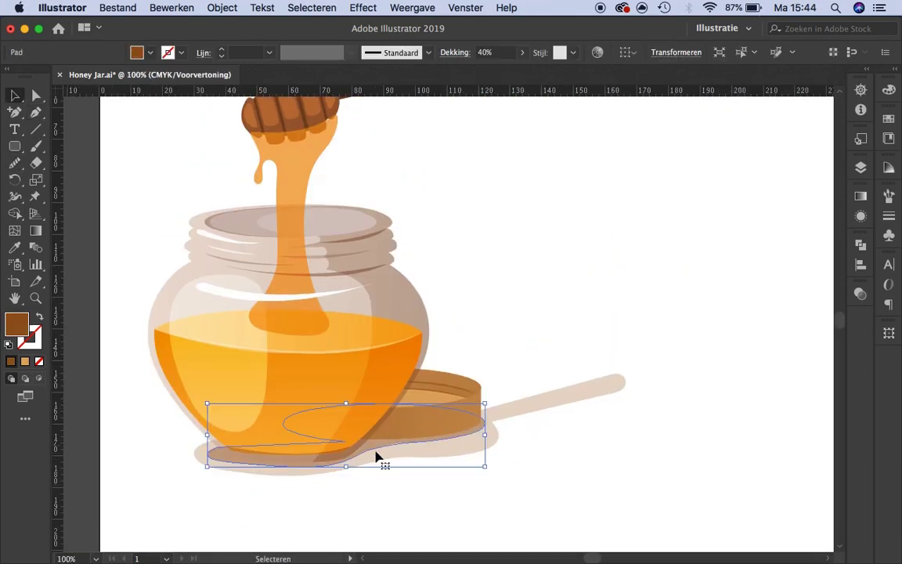
pyautogui.press('super+equal')
pyautogui.press('super+minus')
pyautogui.click(434, 433)
pyautogui.press('super+minus')
# Pen-draw a small closed puddle shape on the ground left of the jar's base
pyautogui.scroll(3, 434, 433)
pyautogui.press('p')
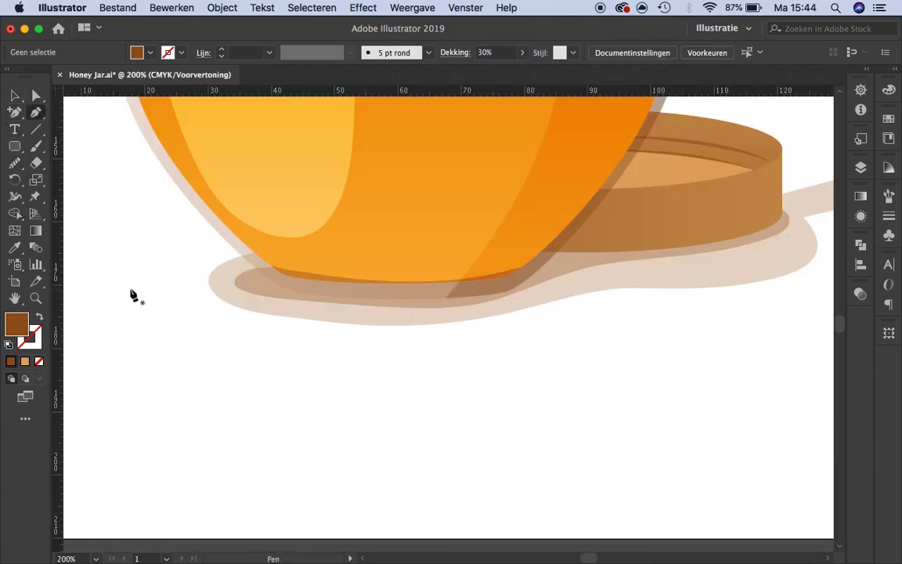
pyautogui.click(149, 252)
pyautogui.press('super+minus')
pyautogui.press('i')
pyautogui.click(238, 274)
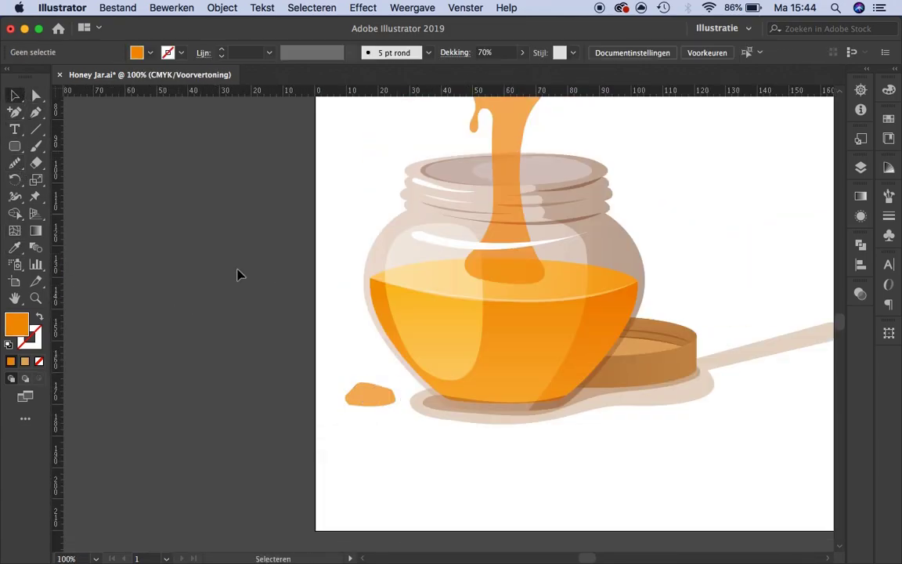
# Smooth the puddle's outline and give it the jar honey's orange gradient
pyautogui.scroll(3, 342, 381)
pyautogui.click(297, 333)
pyautogui.press('super+equal')
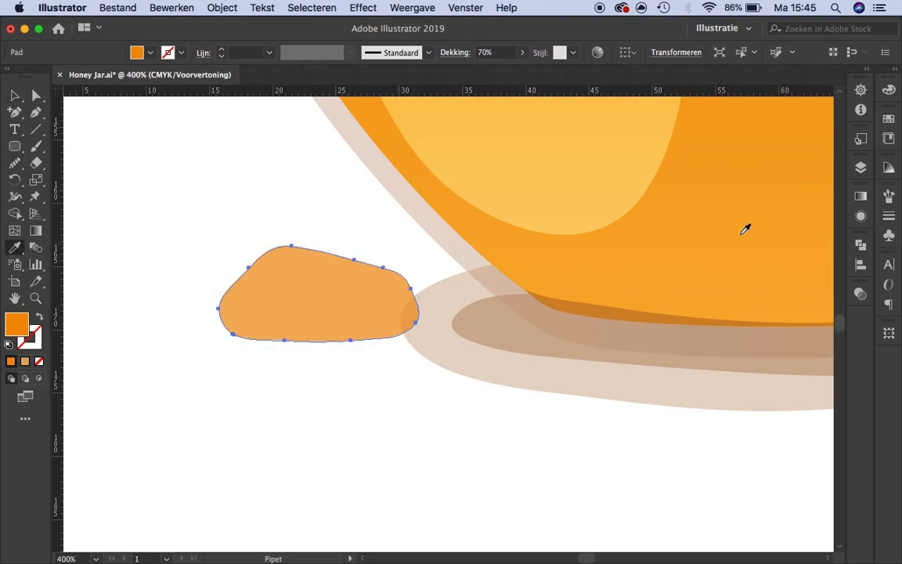
pyautogui.click(745, 228)
pyautogui.press('super+minus')
pyautogui.press('v')
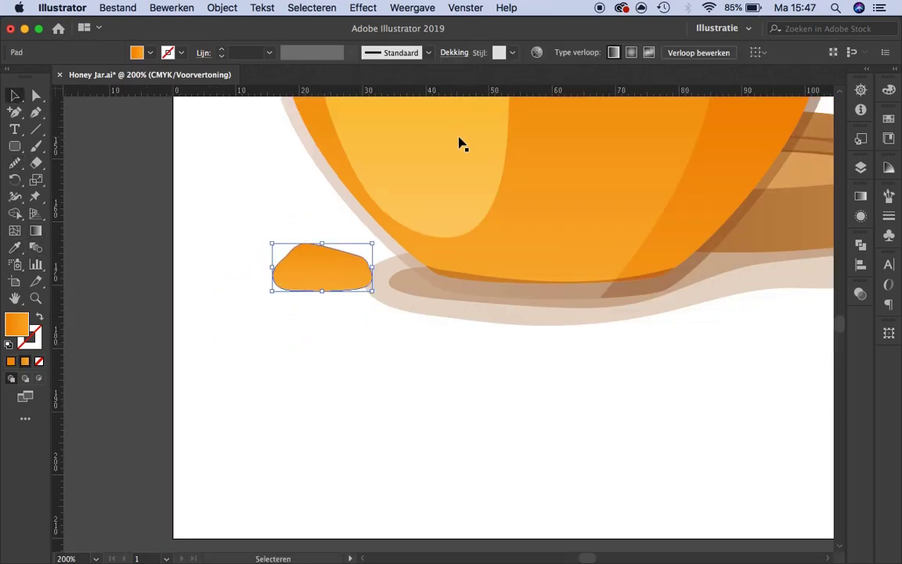
pyautogui.press('super+minus')
pyautogui.click(395, 437)
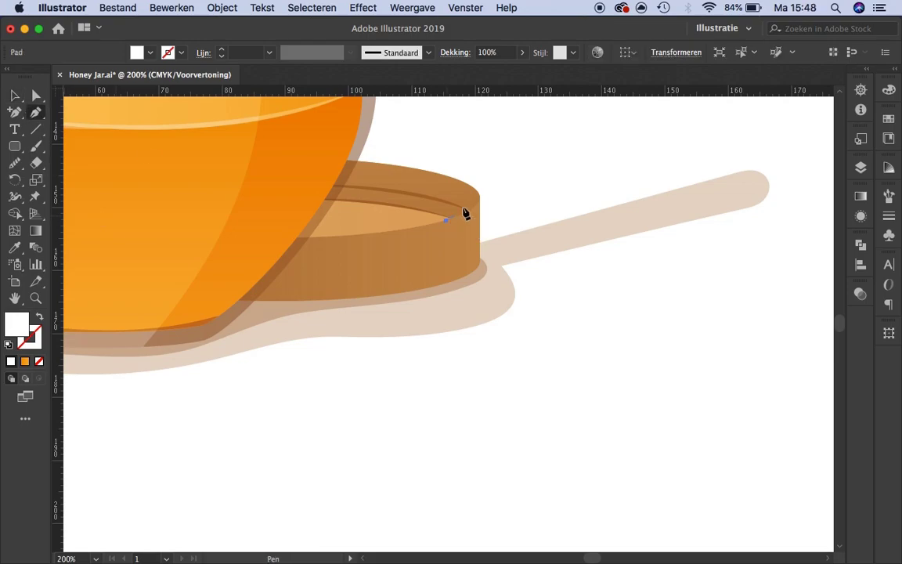
# Pen-draw the lid's shaded side as a closed filled shape
pyautogui.hscroll(-5, 242, 303)
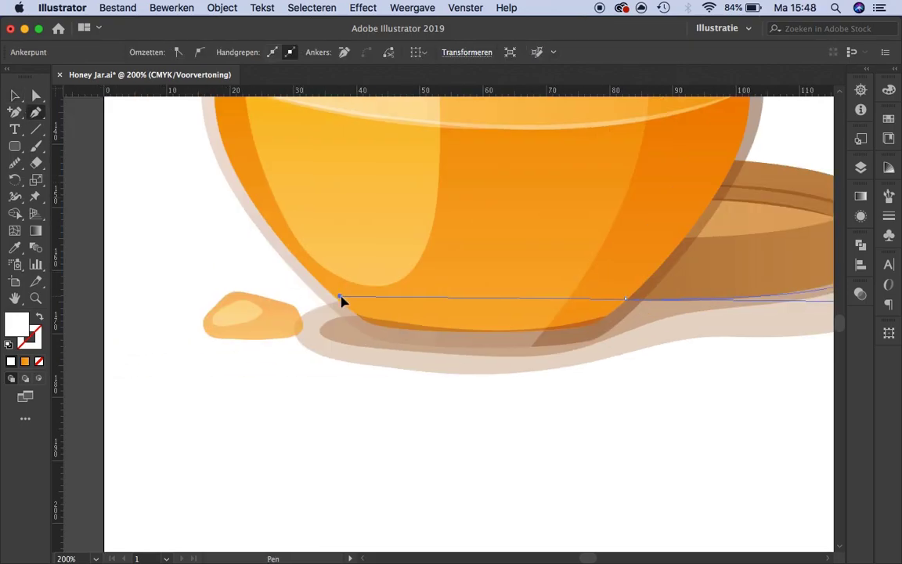
pyautogui.hscroll(5, 398, 292)
pyautogui.hscroll(-5, 115, 352)
pyautogui.click(143, 316)
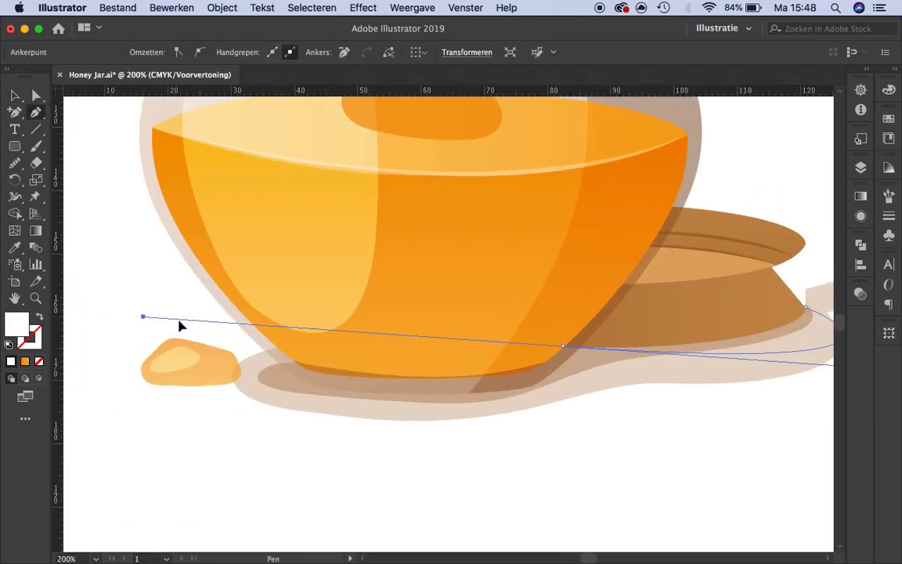
pyautogui.scroll(2, 329, 344)
pyautogui.click(664, 271)
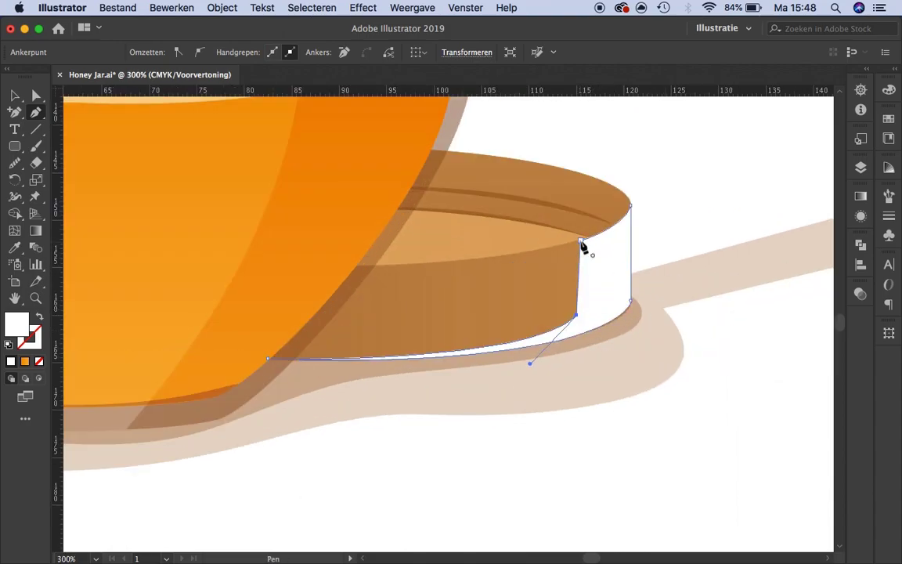
pyautogui.scroll(-3, 548, 258)
pyautogui.press('v')
# Set the lid side shape to 100% opacity and send it backward behind the jar
pyautogui.scroll(-3, 483, 362)
pyautogui.scroll(5, 483, 362)
pyautogui.press('super+shift+a')
pyautogui.scroll(-3, 508, 288)
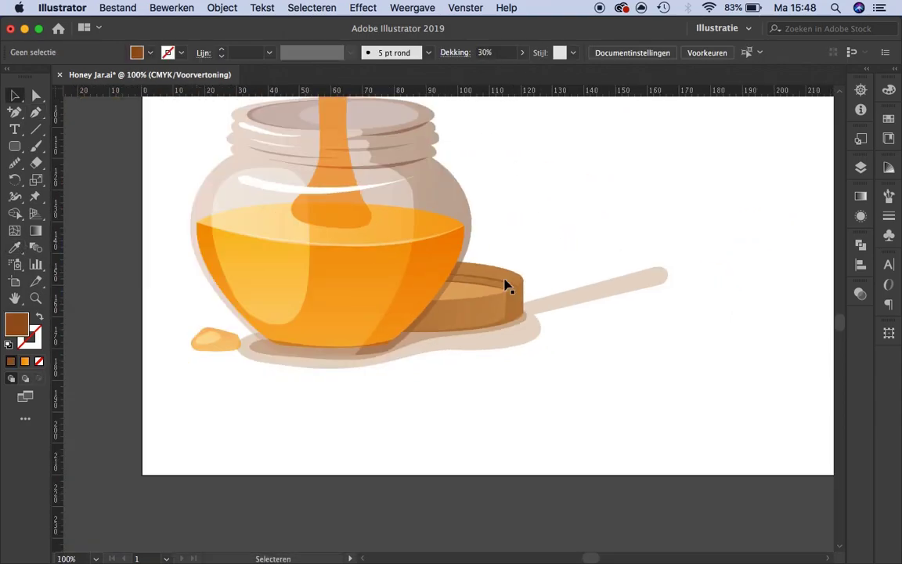
pyautogui.scroll(3, 516, 316)
pyautogui.press('super+shift+a')
pyautogui.scroll(-5, 501, 345)
pyautogui.scroll(5, 470, 346)
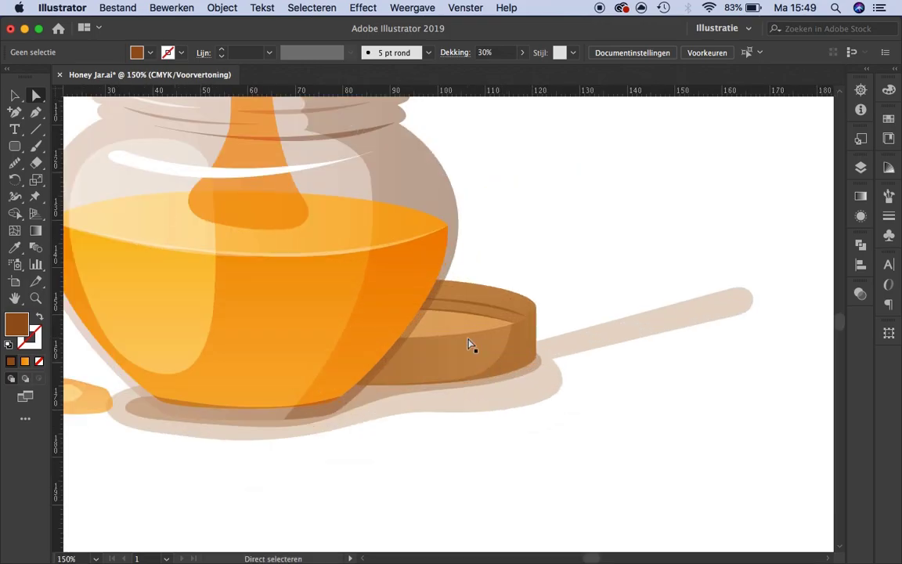
pyautogui.press('super+shift+a')
pyautogui.press('super+[')
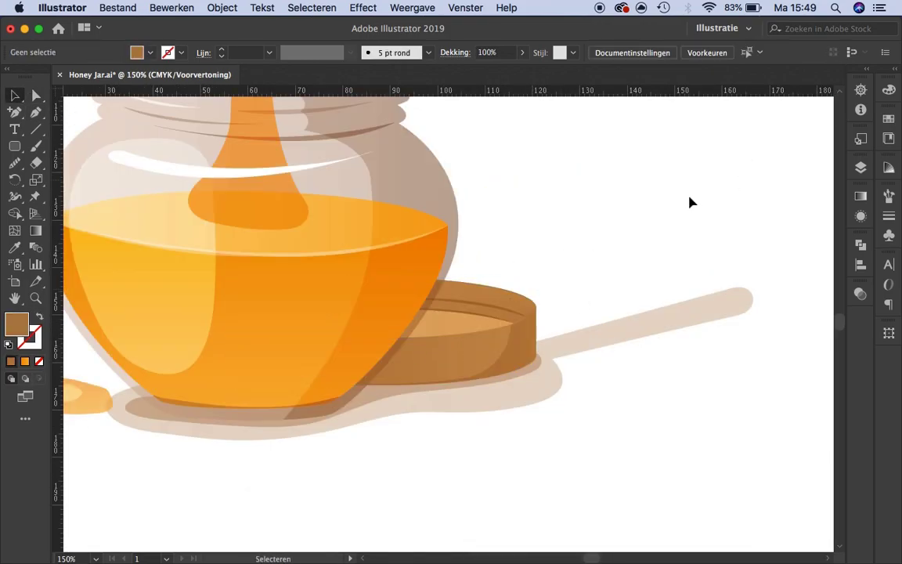
# Adjust the lid gradient's end colour stop to a brown tone
pyautogui.scroll(-5, 502, 357)
pyautogui.scroll(5, 502, 356)
pyautogui.press('g')
pyautogui.click(468, 364)
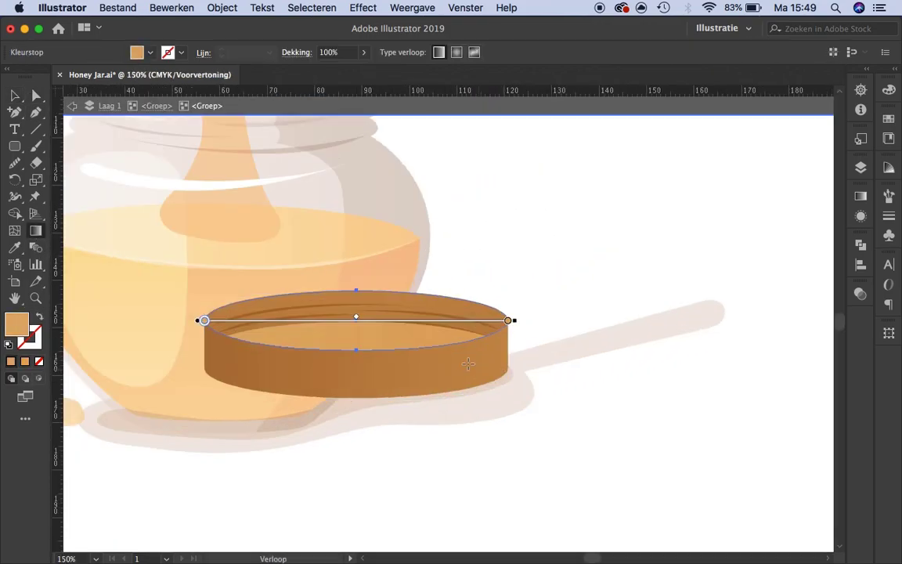
pyautogui.click(860, 196)
pyautogui.doubleClick(817, 305)
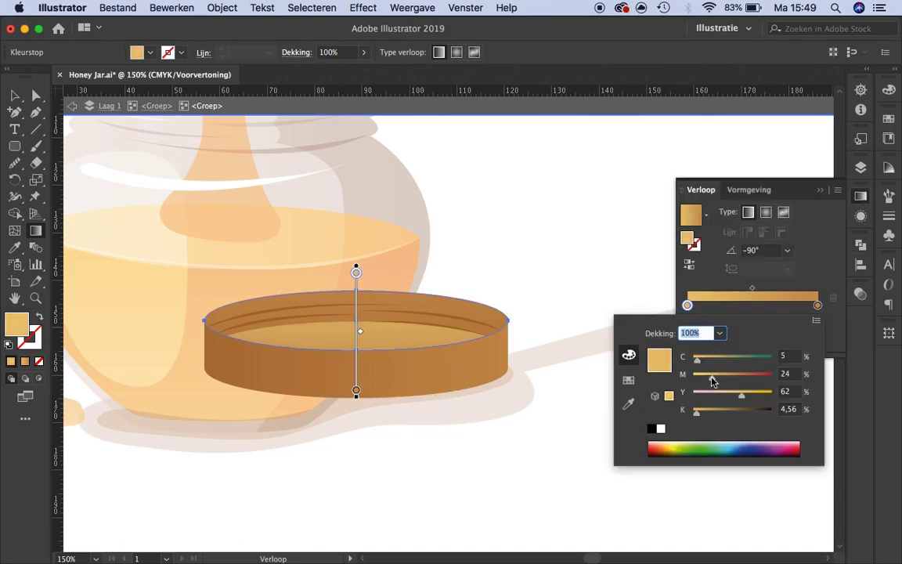
pyautogui.press('Escape')
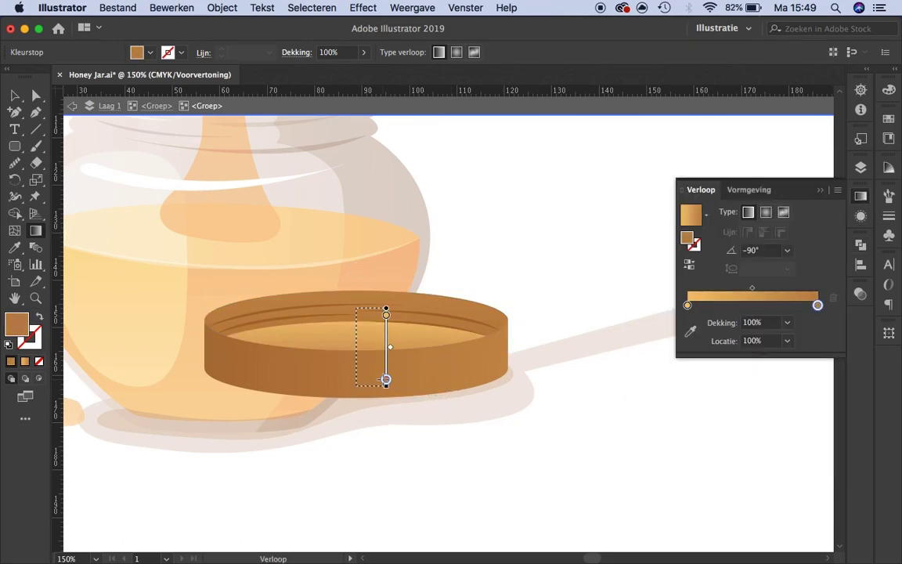
# Try moving the lid right, undo it, and enter the lid group to edit an inner piece
pyautogui.press('v')
pyautogui.press('Escape')
pyautogui.moveTo(452, 307); pyautogui.dragTo(735, 306)
pyautogui.press('super+z')
pyautogui.scroll(-2, 518, 328)
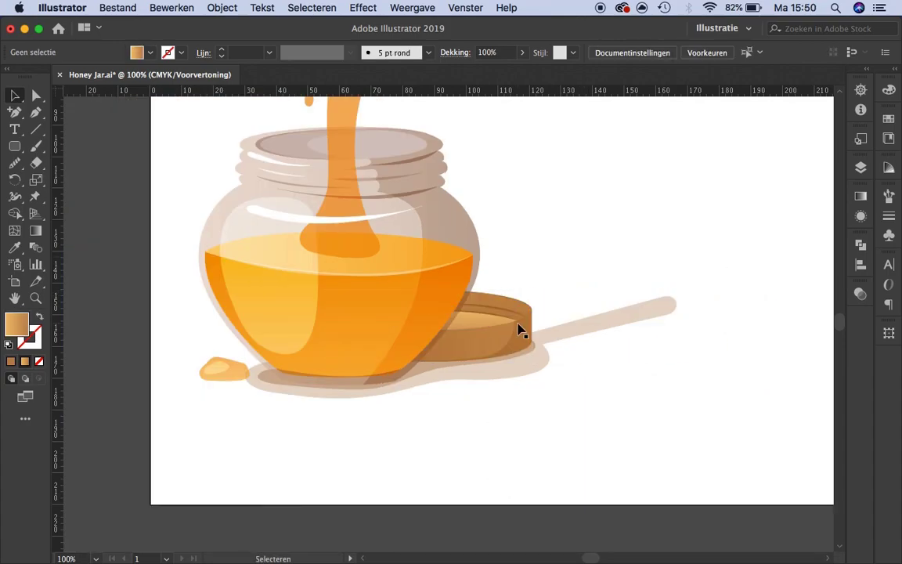
pyautogui.scroll(3, 509, 318)
pyautogui.scroll(2, 509, 317)
pyautogui.doubleClick(502, 317)
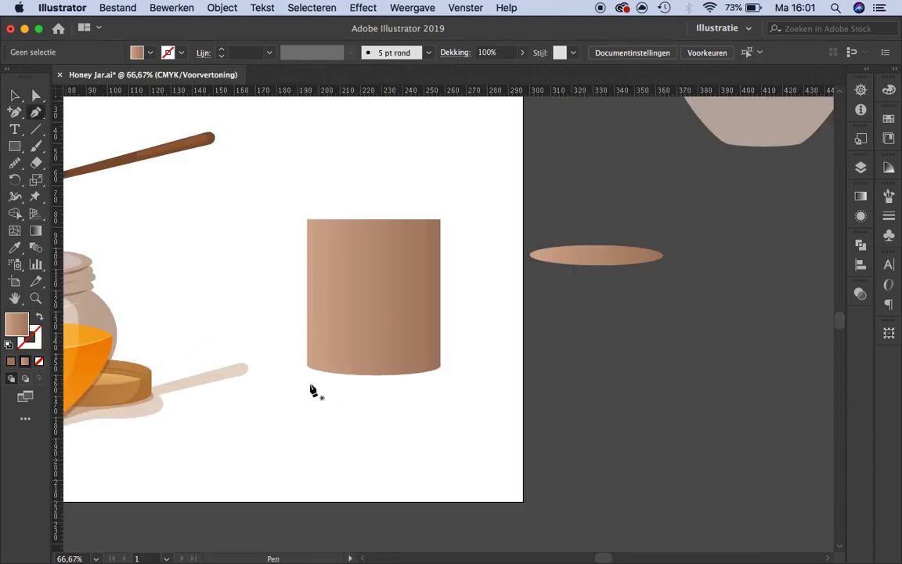
# Pen-draw a corner piece at the bottom-left edge of the second jar's cylinder body
pyautogui.scroll(1, 312, 389)
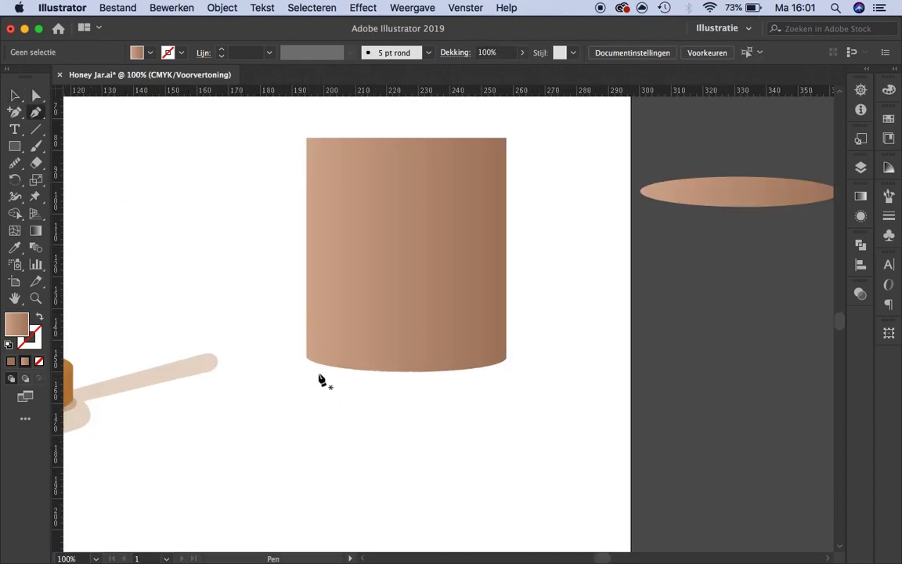
pyautogui.press('v')
pyautogui.click(363, 369)
pyautogui.press('p')
pyautogui.scroll(1, 337, 368)
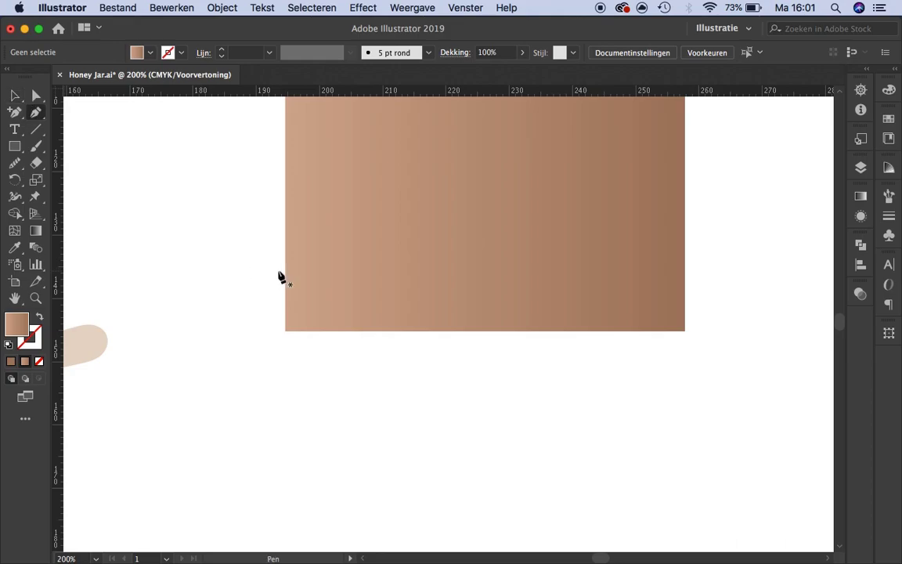
pyautogui.click(458, 385)
pyautogui.click(458, 306)
# Duplicate the corner piece and reflect the copy to the opposite side
pyautogui.click(284, 330)
pyautogui.press('v')
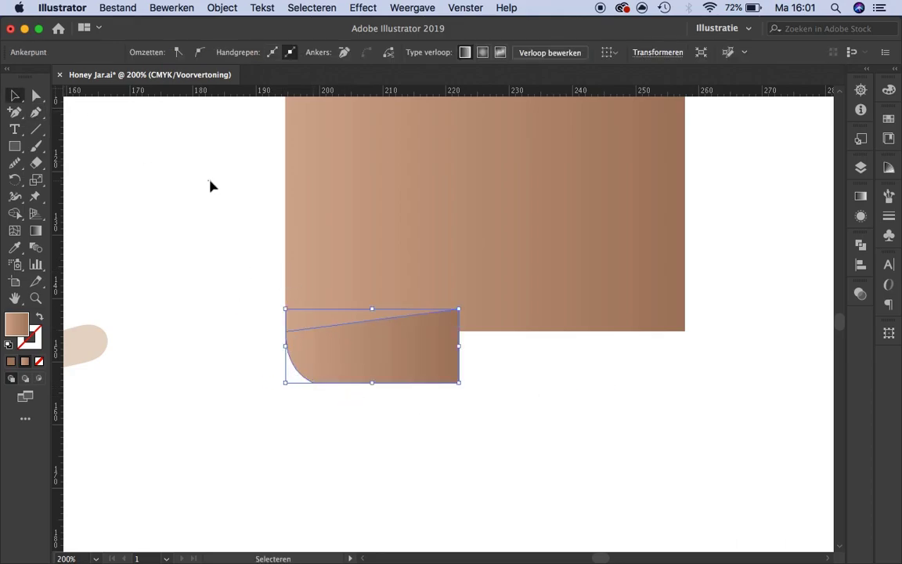
pyautogui.scroll(-1, 210, 185)
pyautogui.rightClick(337, 333)
pyautogui.press('Escape')
pyautogui.scroll(5, 470, 353)
pyautogui.scroll(-5, 624, 325)
pyautogui.click(624, 325)
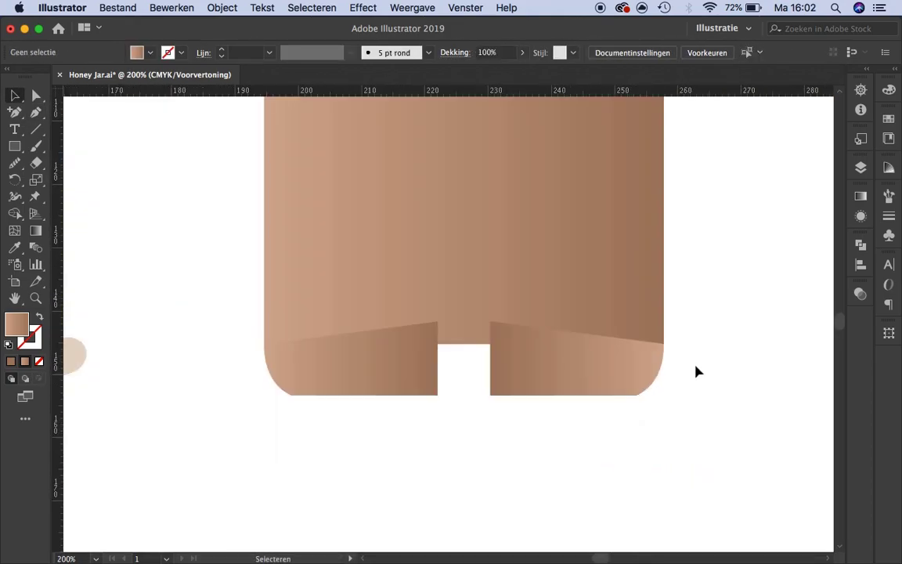
pyautogui.scroll(5, 522, 233)
pyautogui.scroll(3, 280, 340)
pyautogui.scroll(-10, 519, 362)
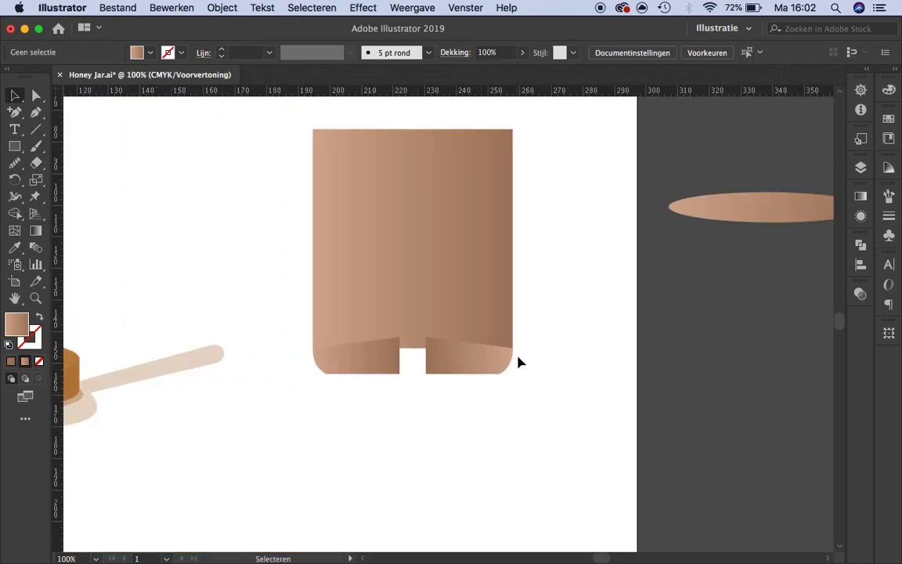
# Curve the jar body's bottom into a rounded base, then draw a rectangle over the body
pyautogui.click(373, 380)
pyautogui.scroll(2, 480, 353)
pyautogui.press('a')
pyautogui.click(273, 367)
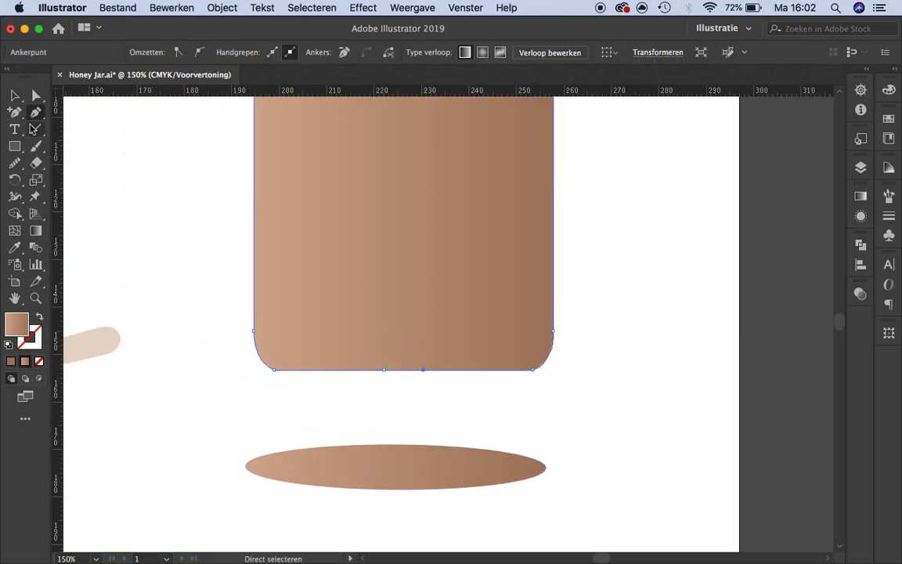
pyautogui.click(602, 434)
pyautogui.press('p')
pyautogui.hscroll(-2, 270, 338)
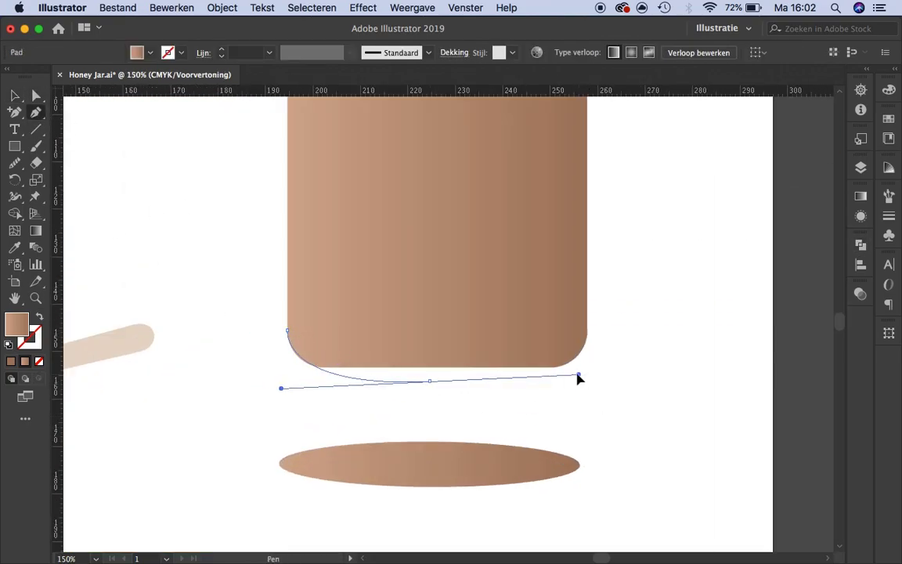
pyautogui.moveTo(578, 378); pyautogui.dragTo(583, 381)
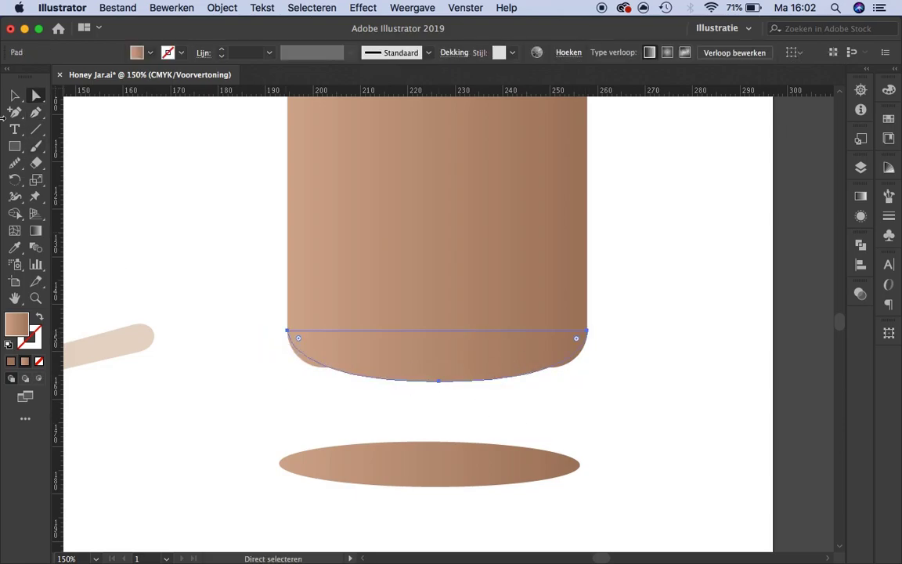
pyautogui.press('Delete')
pyautogui.press('m')
pyautogui.moveTo(287, 386); pyautogui.dragTo(587, 199)
# Deselect everything and zoom out to view both jars
pyautogui.hotkey('ctrl', '-')
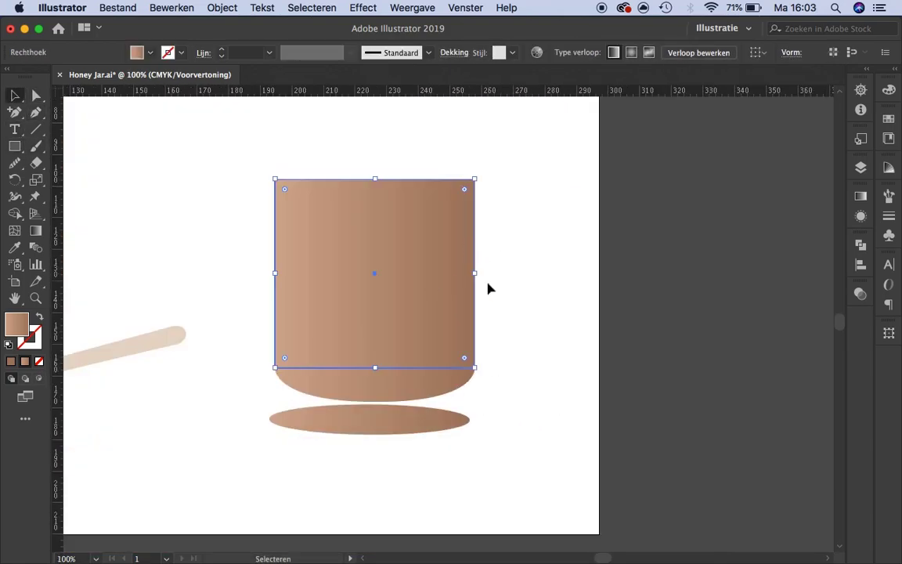
pyautogui.press('v')
pyautogui.click(552, 307)
pyautogui.scroll(5, 540, 313)
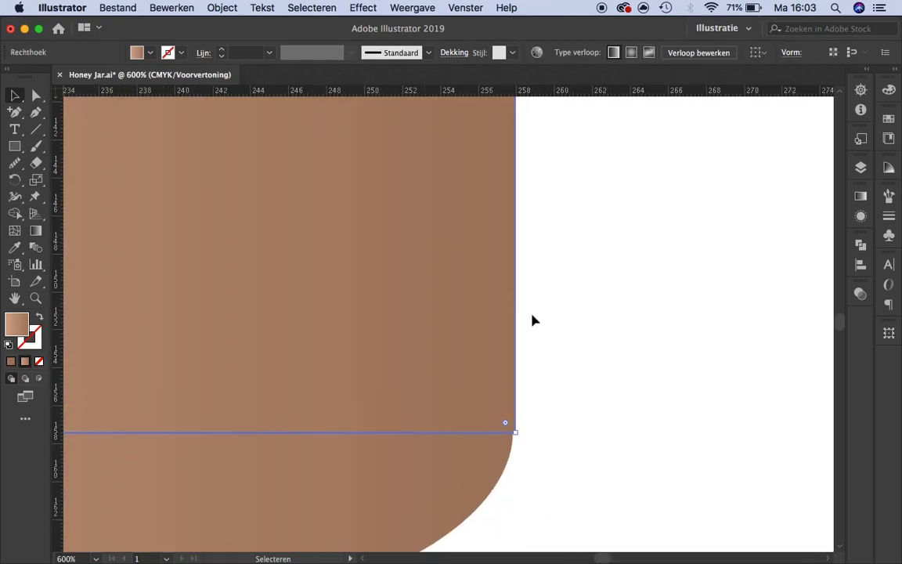
pyautogui.scroll(2, 532, 329)
pyautogui.scroll(-6, 263, 379)
pyautogui.hotkey('ctrl', '-')
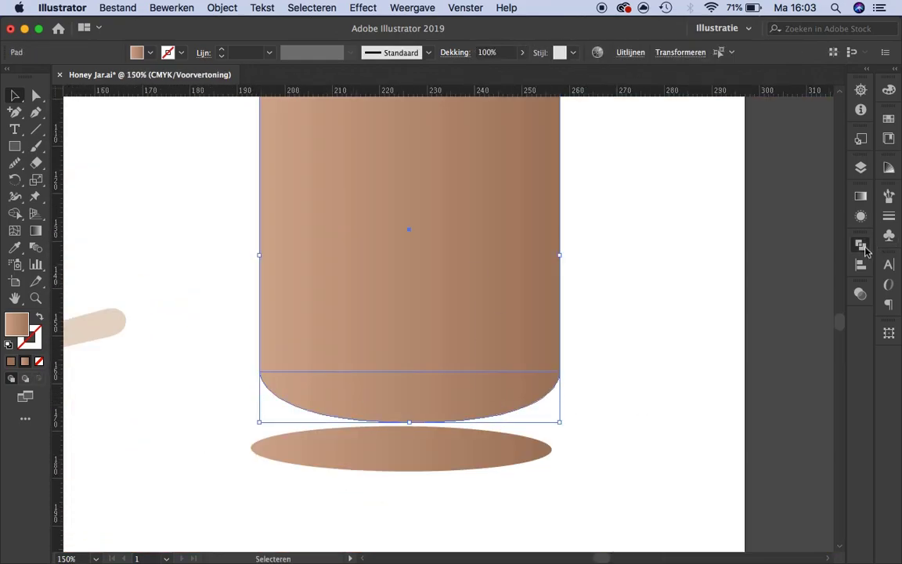
pyautogui.hotkey('ctrl', '-')
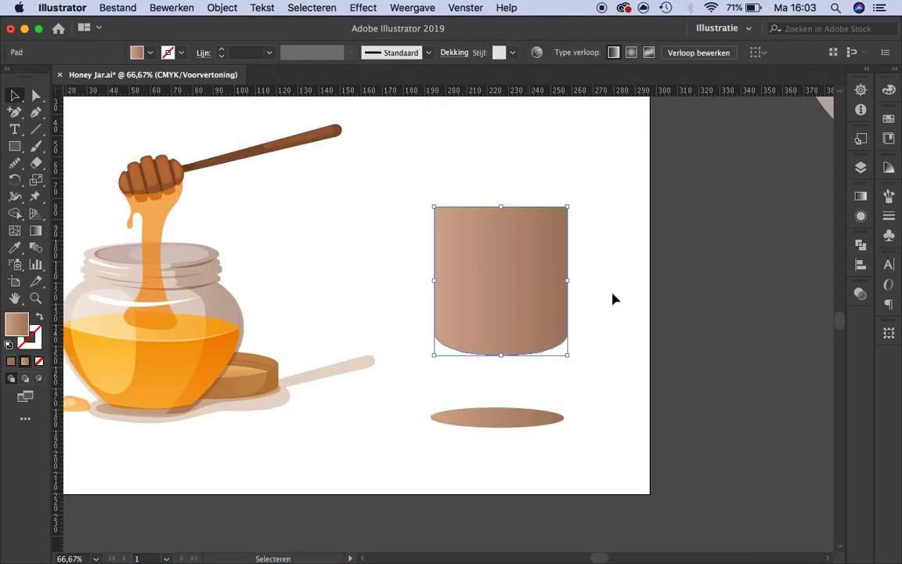
# Fill the second jar body with a lighter beige colour, then select its lower honey shape
pyautogui.click(466, 261)
pyautogui.press('i')
pyautogui.click(172, 7)
pyautogui.click(196, 25)
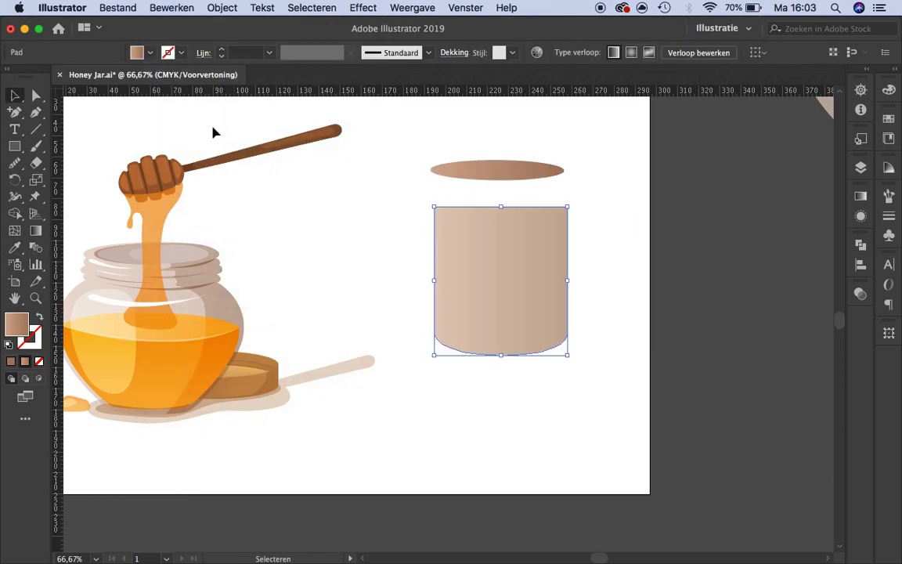
pyautogui.hotkey('ctrl', '1')
pyautogui.click(371, 215)
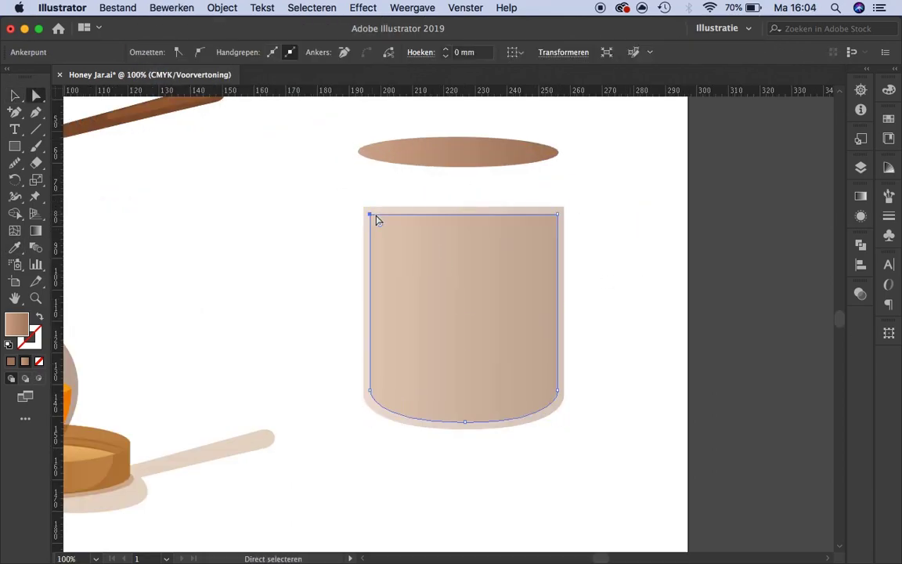
pyautogui.click(561, 313)
pyautogui.press('v')
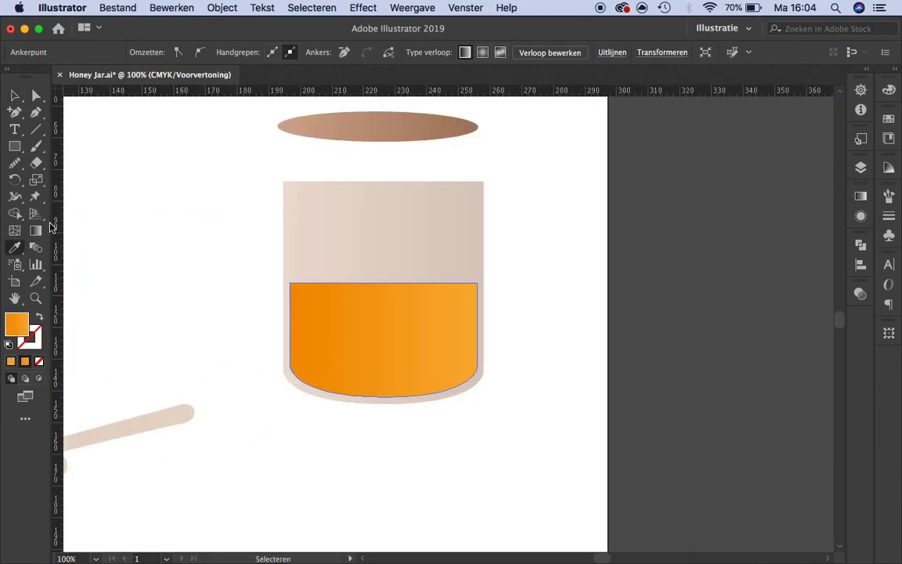
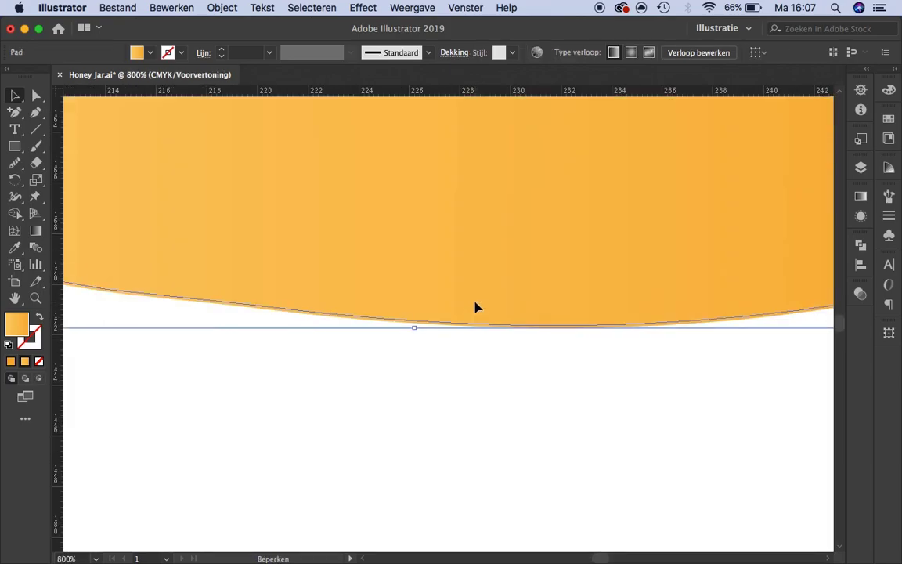
# Move the straight jar's glass down and to the left on the artboard
pyautogui.scroll(2, 478, 372)
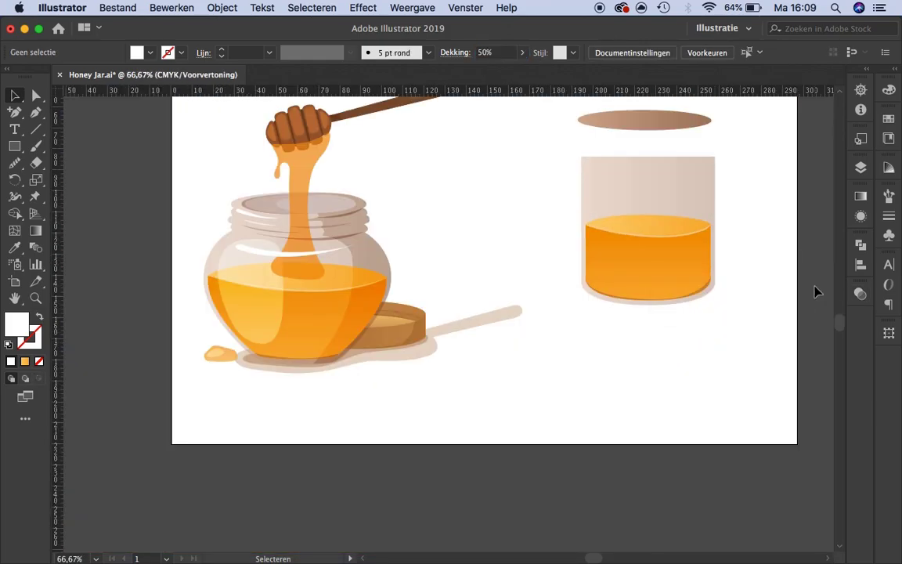
pyautogui.press('super+minus')
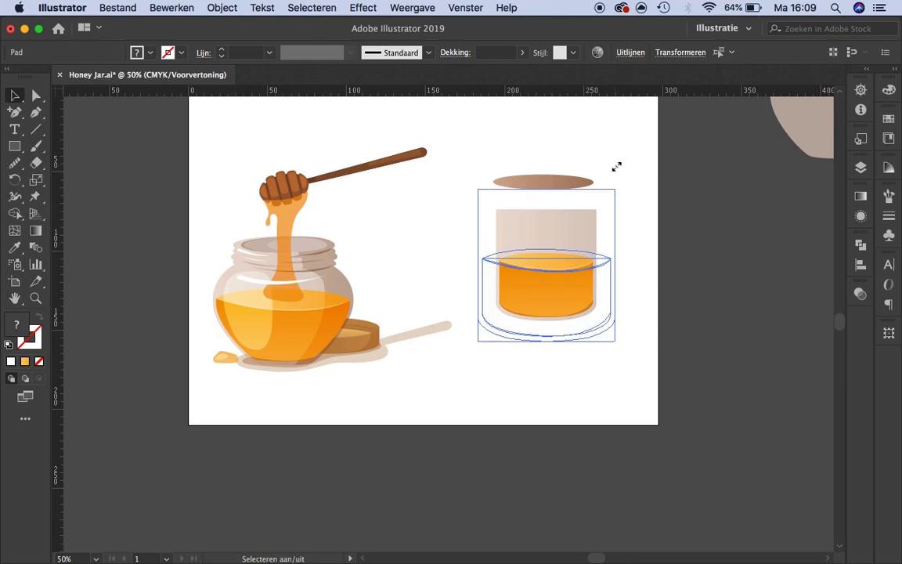
pyautogui.moveTo(551, 186); pyautogui.dragTo(531, 231)
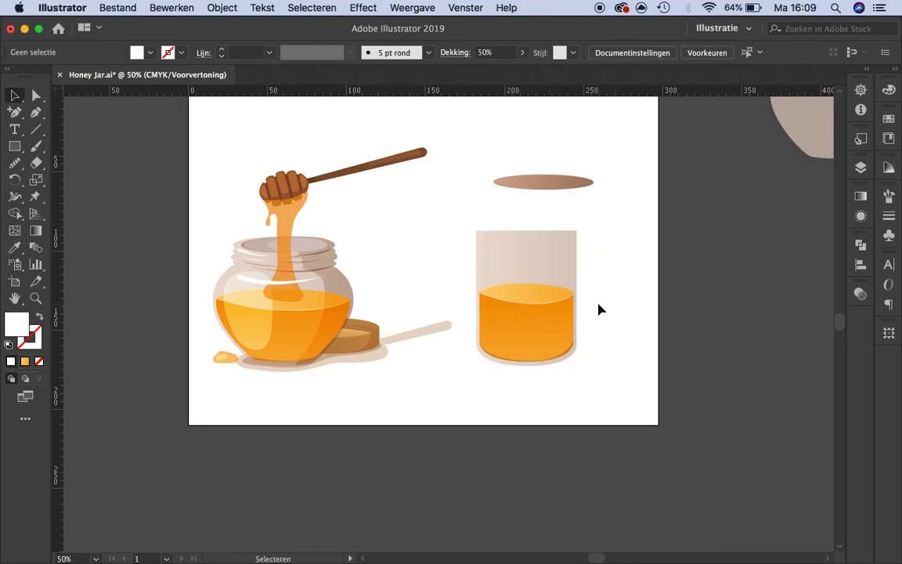
pyautogui.click(632, 376)
# Raise the honey surface ellipse inside the straight jar
pyautogui.press('super+plus')
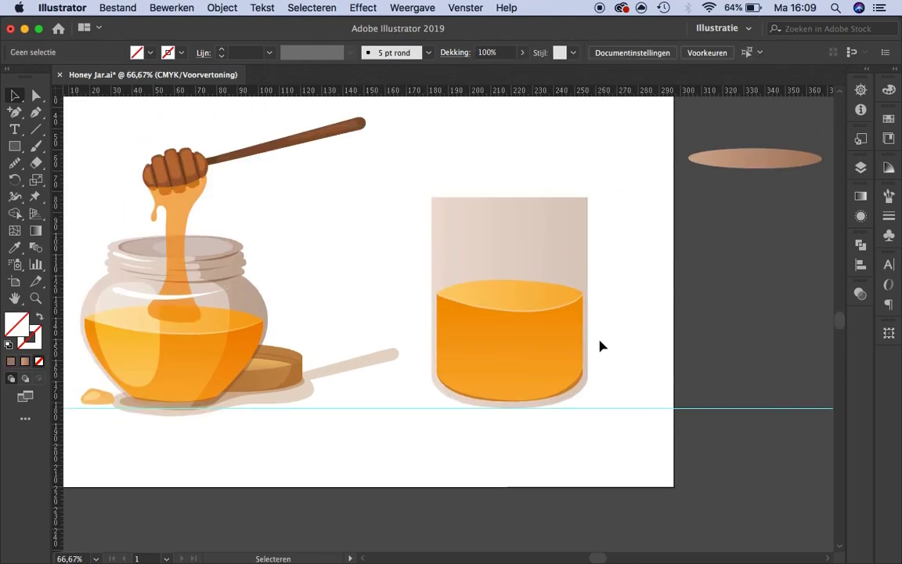
pyautogui.click(513, 292)
pyautogui.press('super+plus')
pyautogui.press('super+plus')
pyautogui.click(664, 253)
pyautogui.press('super+minus')
pyautogui.press('super+minus')
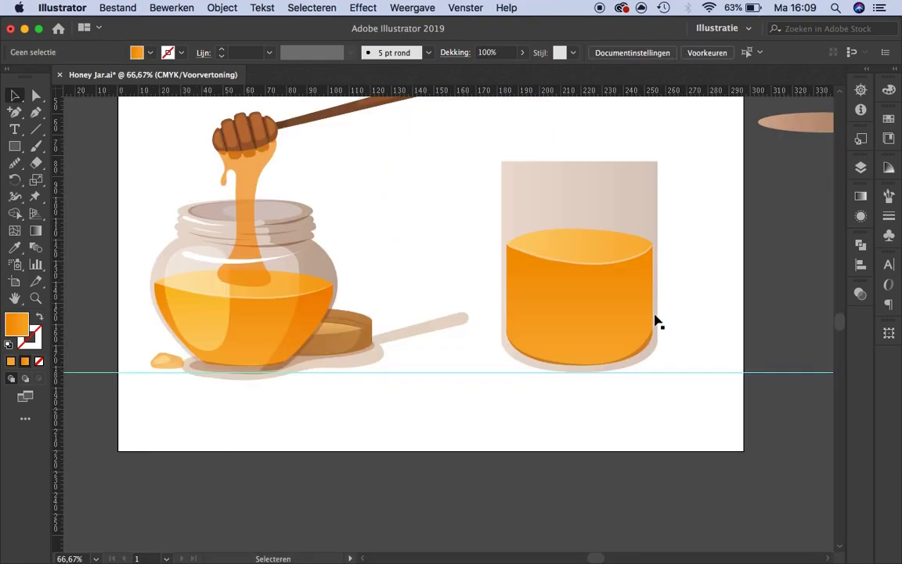
pyautogui.press('super+plus')
pyautogui.press('super+plus')
pyautogui.click(513, 303)
pyautogui.moveTo(514, 302); pyautogui.dragTo(513, 224)
# Drag the honey body's top edge up to the surface and select its top-left corner anchor
pyautogui.click(592, 291)
pyautogui.press('a')
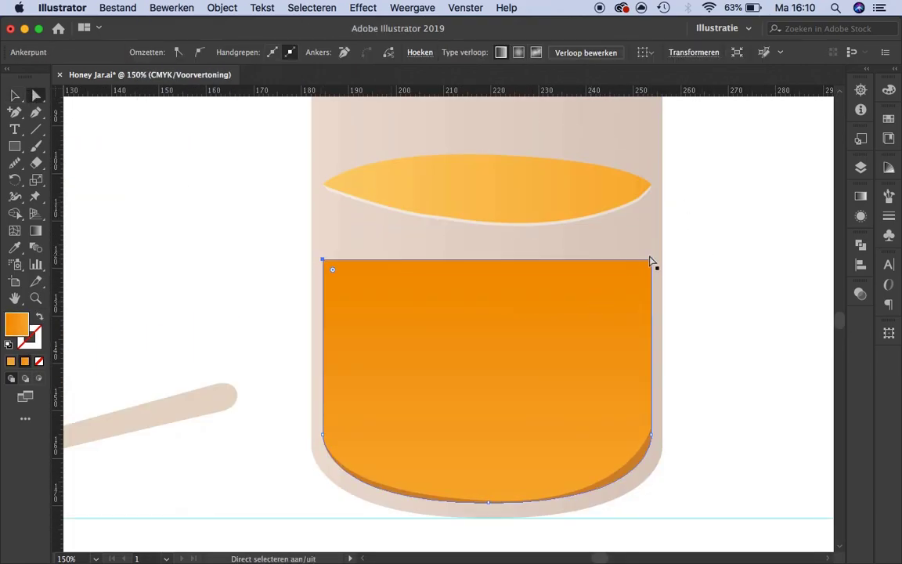
pyautogui.moveTo(652, 260); pyautogui.dragTo(606, 203)
pyautogui.scroll(8, 321, 290)
pyautogui.click(338, 279)
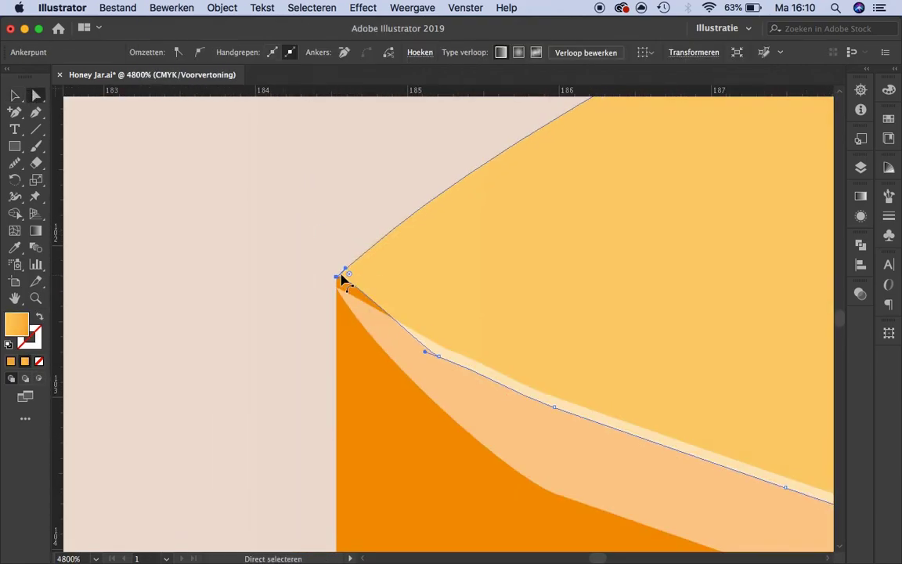
pyautogui.scroll(-3, 301, 292)
pyautogui.scroll(-10, 470, 258)
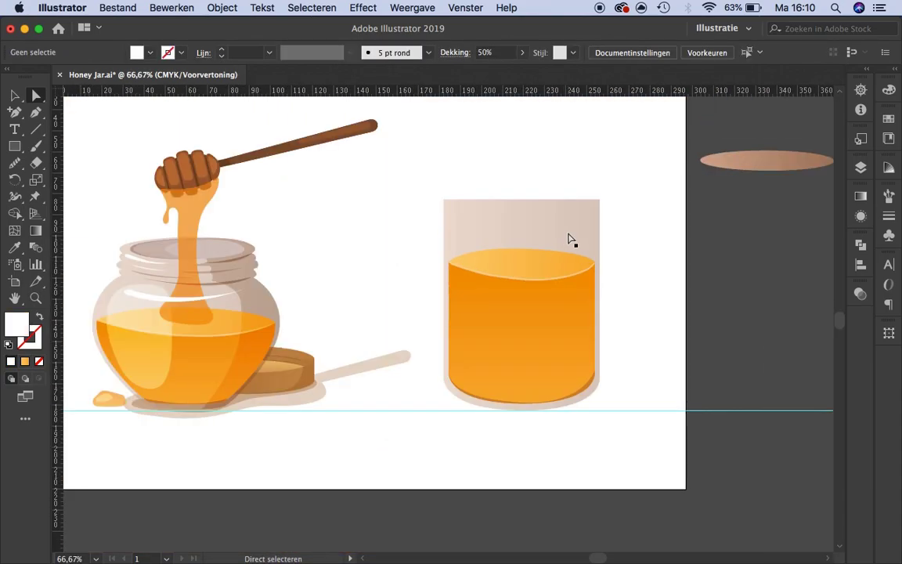
pyautogui.scroll(1, 570, 239)
# Move the brown lid above the jar and outline a closed cloth cover with a wavy lower edge
pyautogui.press('v')
pyautogui.moveTo(775, 180); pyautogui.dragTo(523, 180)
pyautogui.hotkey('ctrl', '1')
pyautogui.press('p')
pyautogui.click(336, 239)
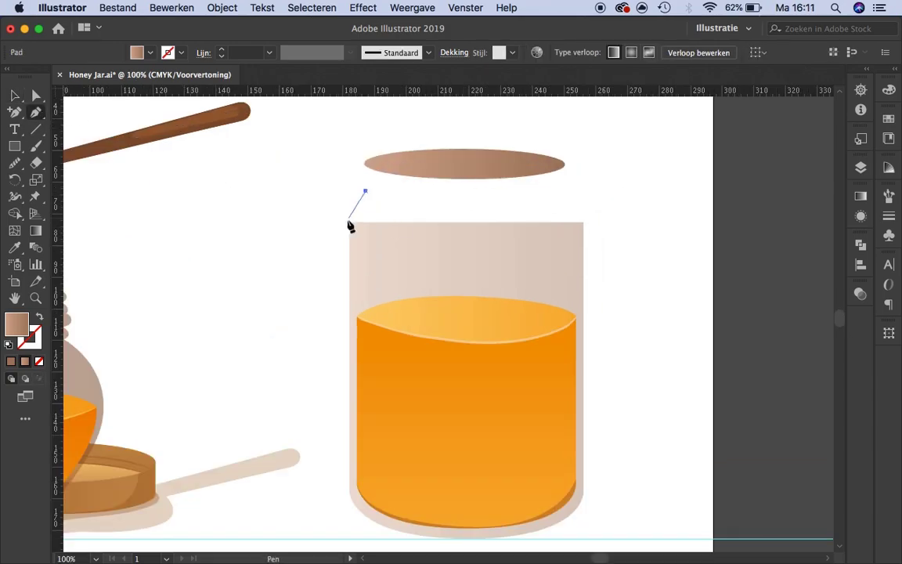
pyautogui.moveTo(387, 253); pyautogui.dragTo(420, 252)
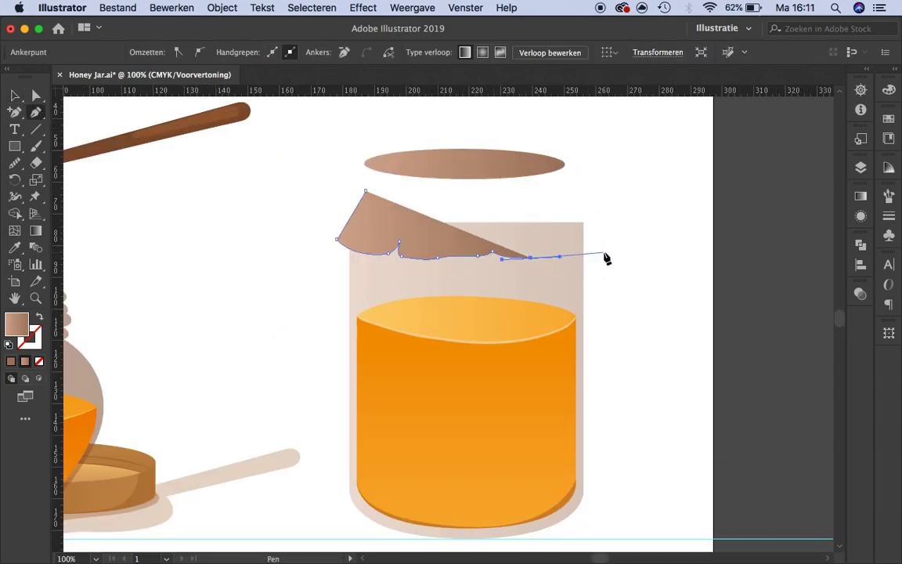
pyautogui.moveTo(589, 251); pyautogui.dragTo(591, 232)
pyautogui.click(571, 190)
pyautogui.click(365, 190)
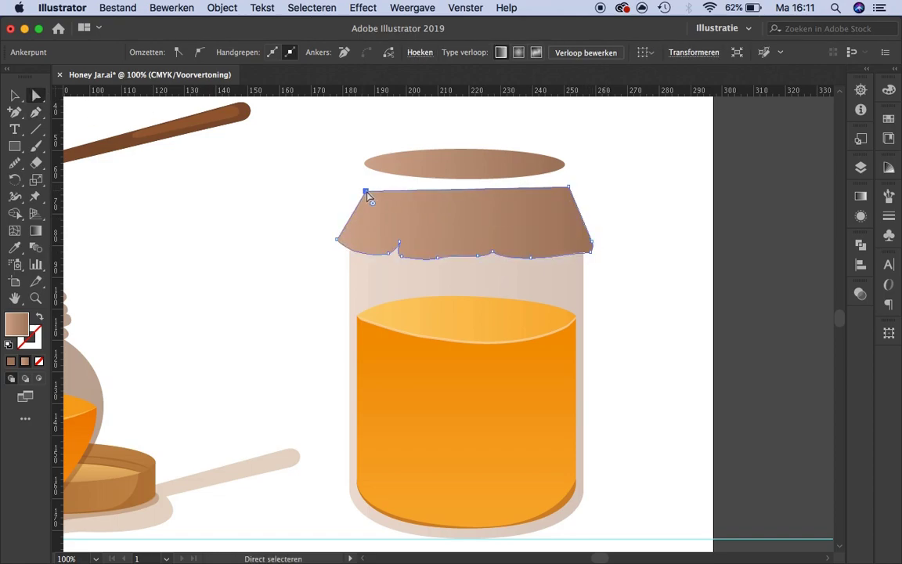
# Give the cloth cover a flat cream fill
pyautogui.press('v')
pyautogui.hscroll(-1, 588, 226)
pyautogui.click(618, 201)
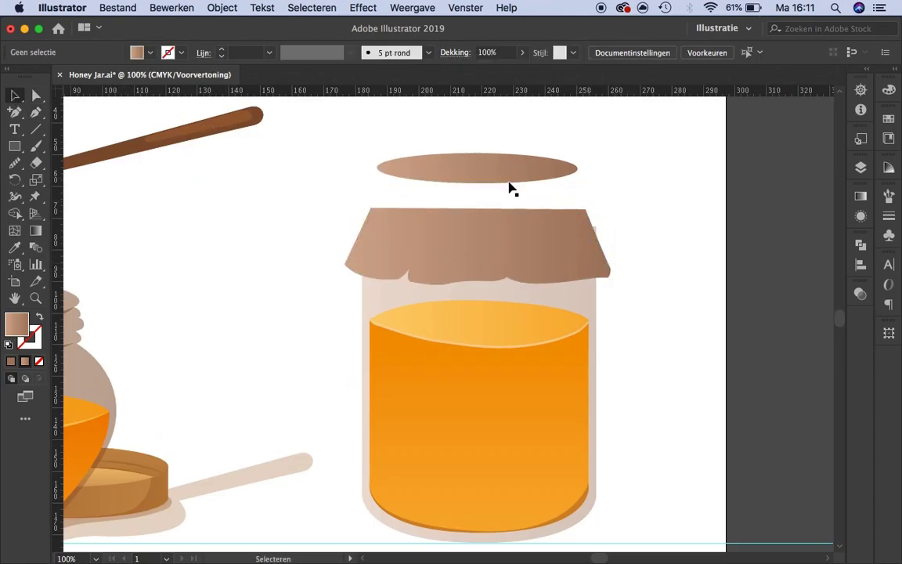
pyautogui.click(459, 270)
pyautogui.click(701, 249)
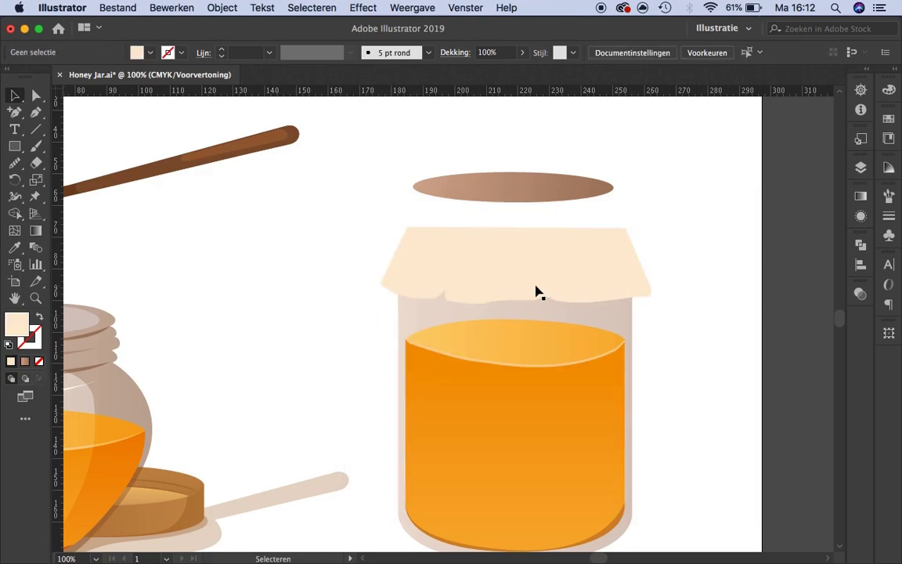
pyautogui.scroll(1, 556, 304)
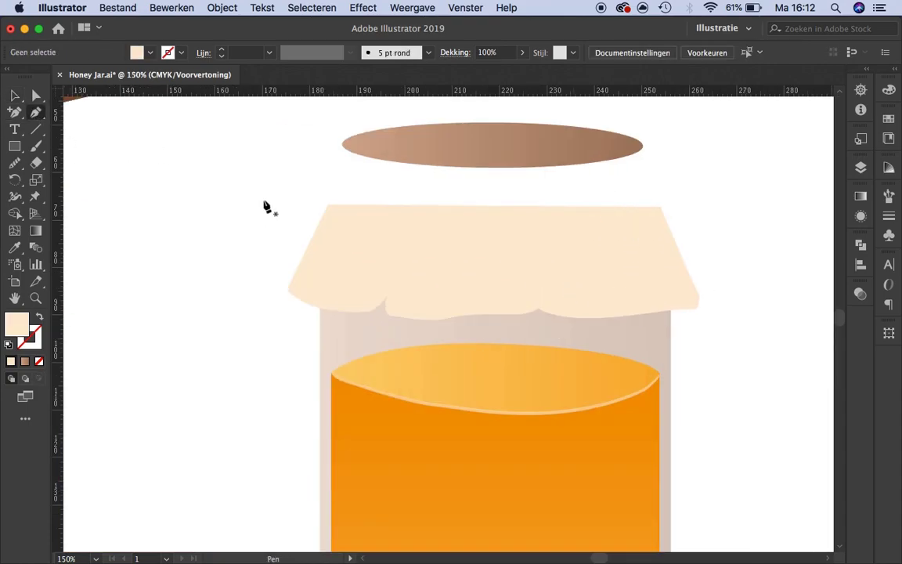
# Draw a honey shape on the dipper's left side and fill it orange
pyautogui.scroll(10, 267, 207)
pyautogui.scroll(1, 155, 241)
pyautogui.click(192, 205)
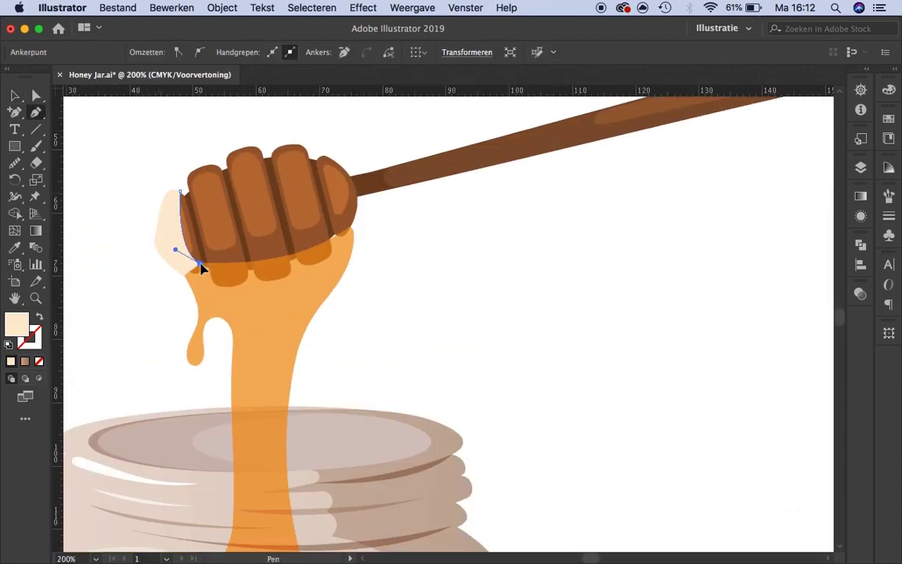
pyautogui.press('Escape')
pyautogui.hscroll(-3, 350, 306)
pyautogui.click(237, 258)
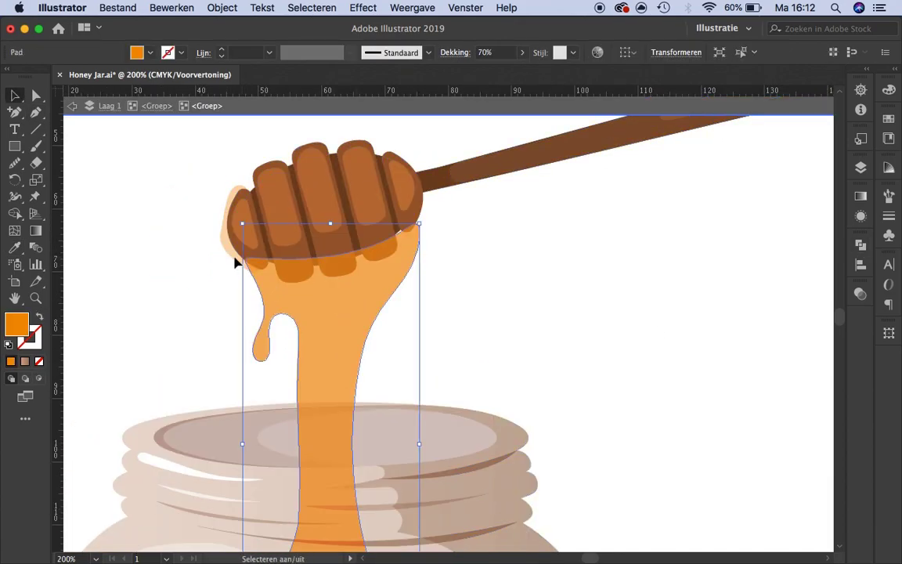
# Select the honey drip's top-left anchor with Direct Selection
pyautogui.click(350, 307)
pyautogui.click(861, 245)
pyautogui.press('a')
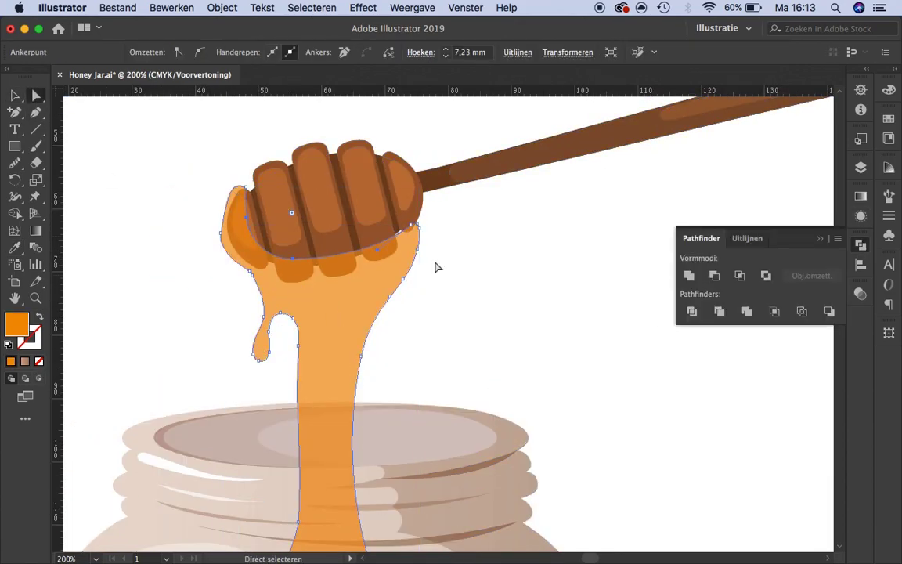
pyautogui.click(437, 267)
pyautogui.scroll(1, 271, 133)
pyautogui.scroll(-1, 297, 264)
pyautogui.click(234, 205)
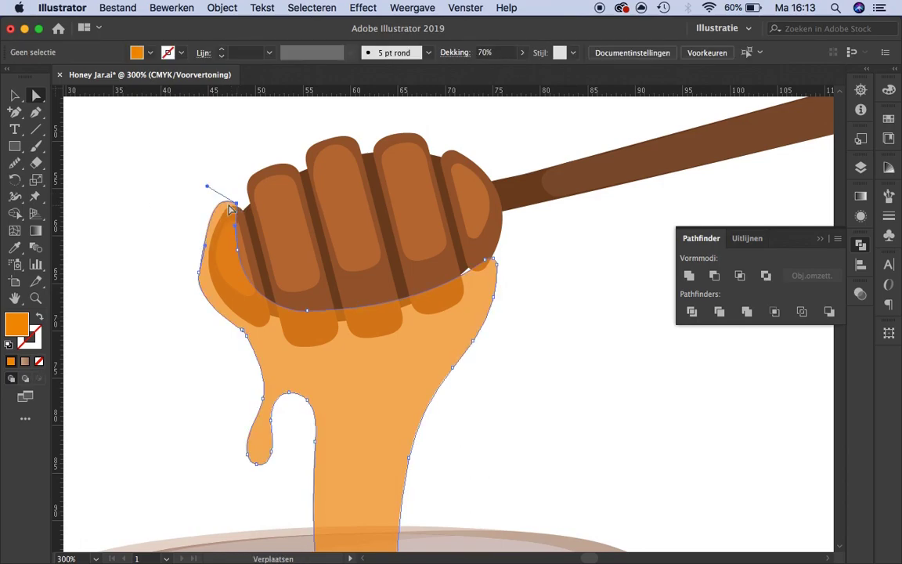
pyautogui.scroll(2, 229, 209)
pyautogui.scroll(-1, 356, 236)
# Add a curved anchor extending the honey up over the dipper head
pyautogui.press('p')
pyautogui.moveTo(415, 215); pyautogui.dragTo(446, 209)
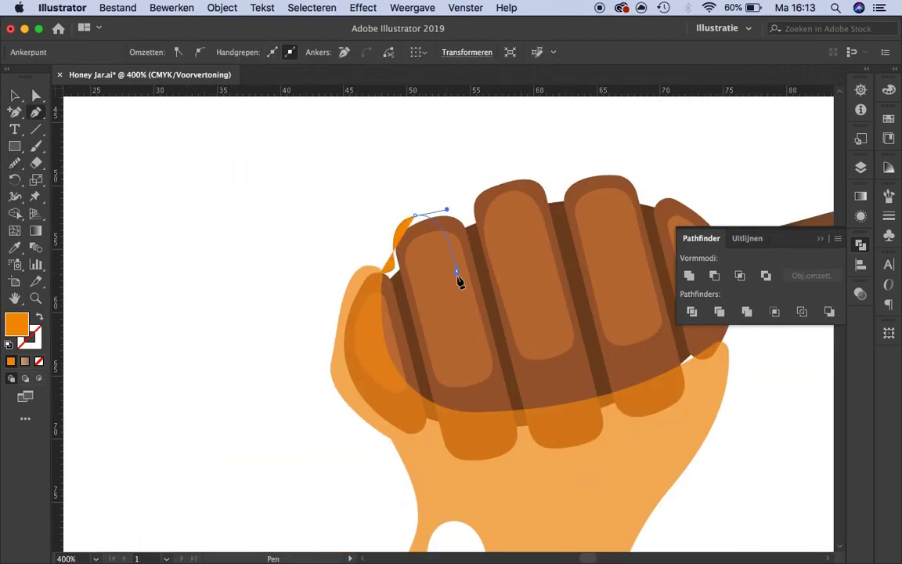
pyautogui.press('a')
pyautogui.scroll(-2, 328, 230)
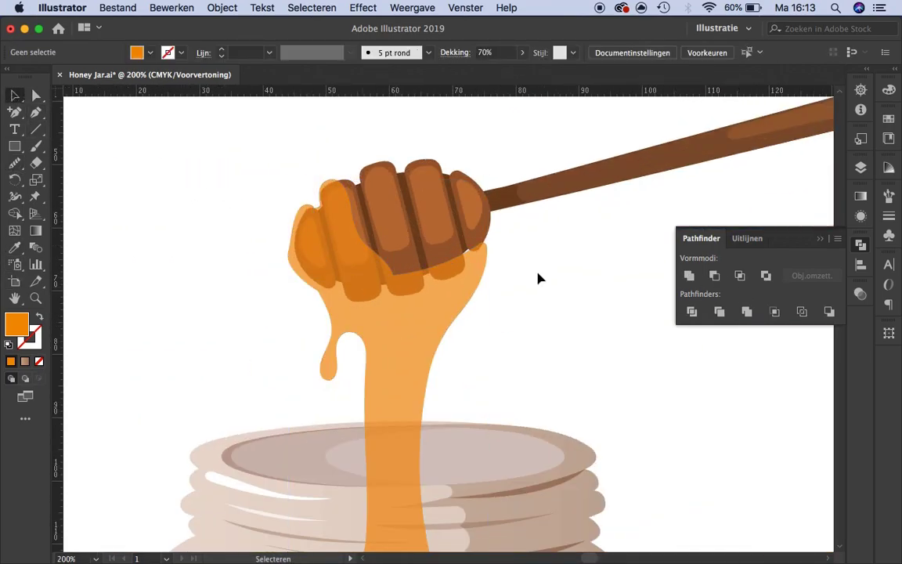
pyautogui.scroll(1, 537, 275)
pyautogui.click(408, 295)
pyautogui.press('super+shift+a')
pyautogui.scroll(-2, 313, 259)
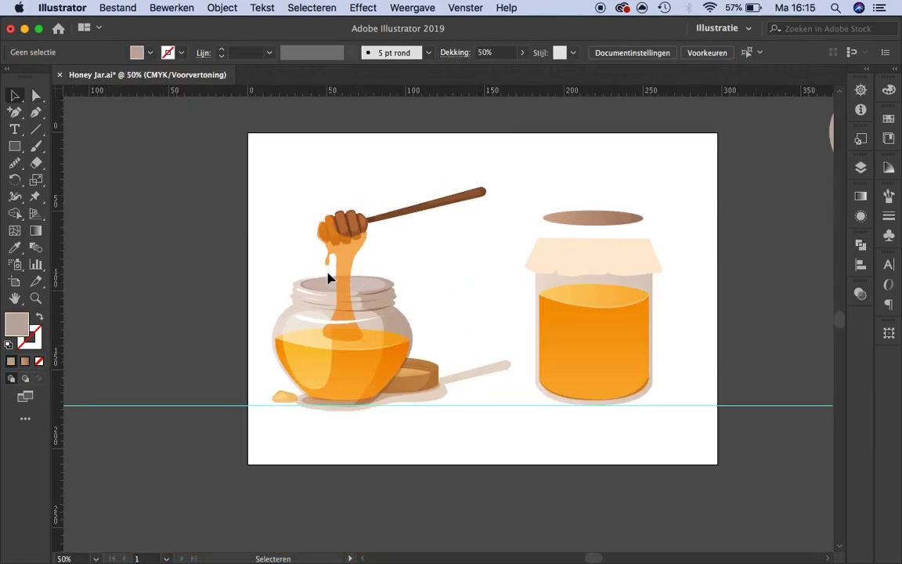
# Give the honey drip a vertical gradient using the jar's sampled orange
pyautogui.scroll(3, 327, 276)
pyautogui.click(362, 258)
pyautogui.click(517, 256)
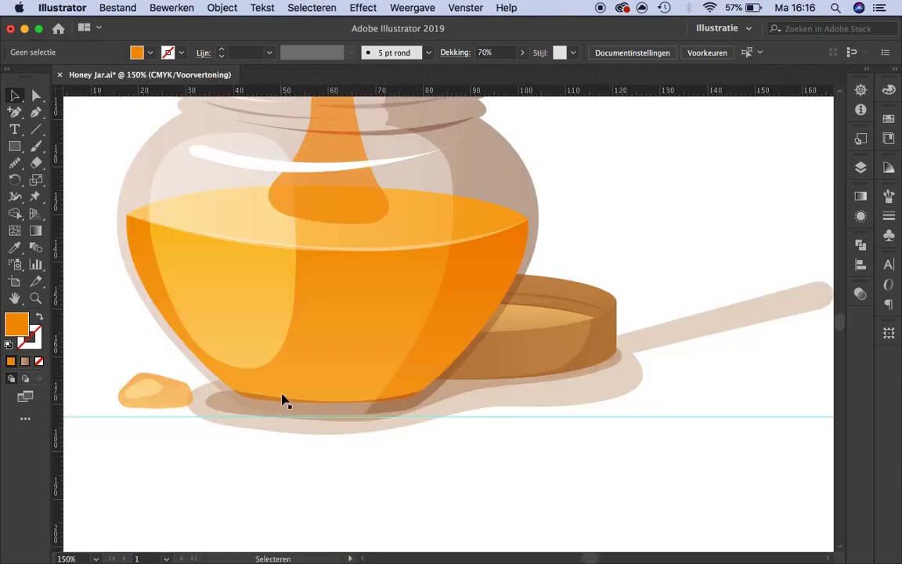
pyautogui.click(368, 313)
pyautogui.press('g')
pyautogui.doubleClick(688, 305)
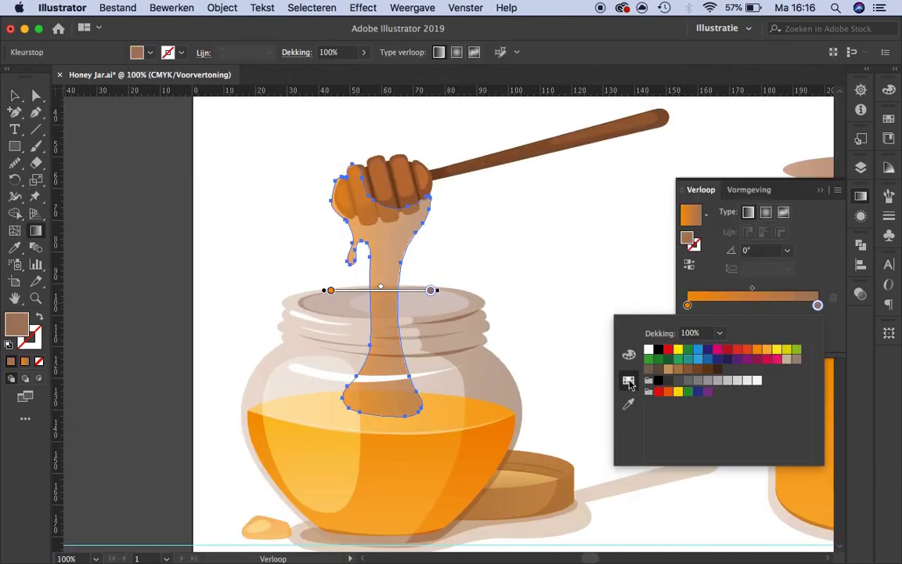
pyautogui.moveTo(330, 290); pyautogui.dragTo(403, 258)
pyautogui.press('i')
pyautogui.click(396, 468)
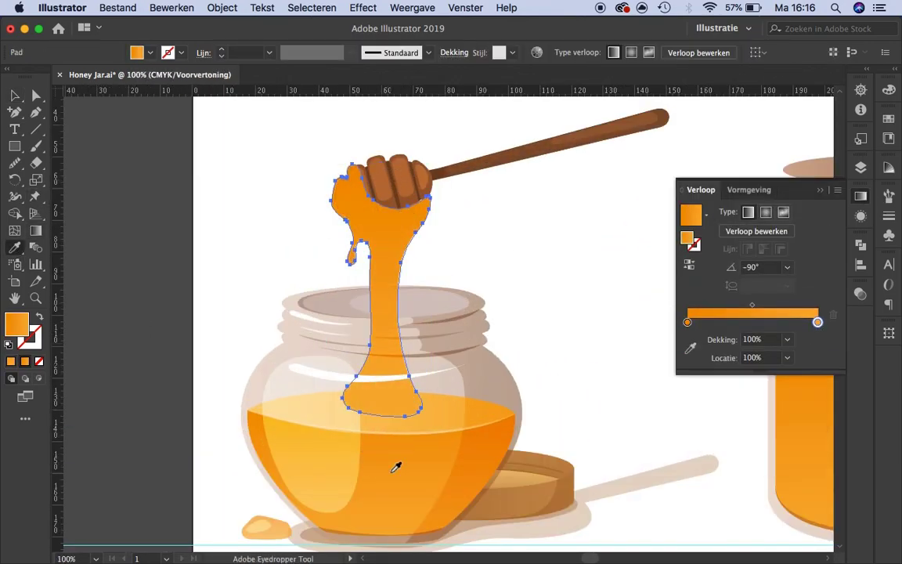
# Set the honey drip's opacity to 60%
pyautogui.press('v')
pyautogui.click(454, 53)
pyautogui.write('60')
pyautogui.press('Return')
pyautogui.click(453, 53)
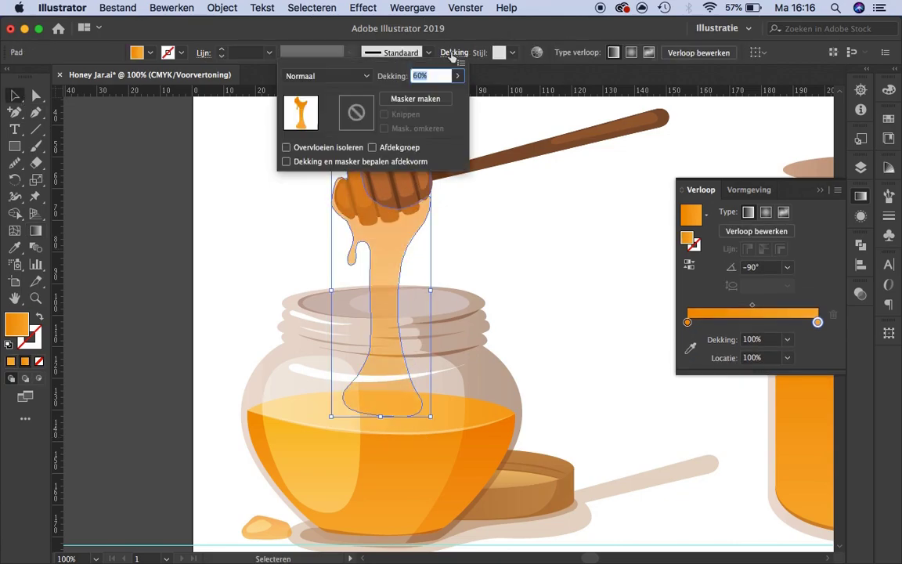
# Bring the honey drip to the front, above the dipper head
pyautogui.scroll(-1, 408, 322)
pyautogui.scroll(2, 409, 268)
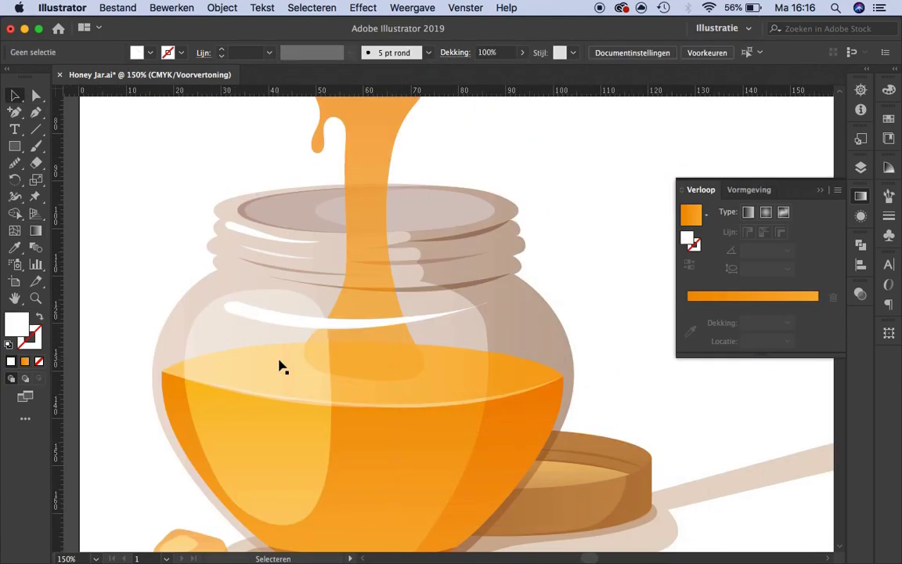
pyautogui.scroll(-2, 282, 367)
pyautogui.scroll(2, 308, 392)
pyautogui.rightClick(387, 260)
pyautogui.click(604, 483)
pyautogui.scroll(-3, 307, 318)
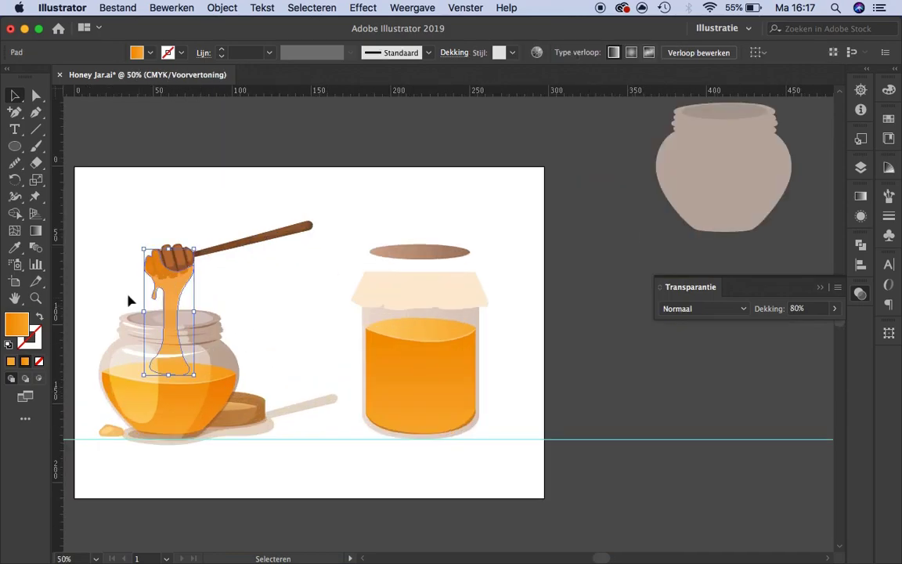
pyautogui.scroll(1, 129, 300)
# Adjust the magenta amount of the drip's gradient stop colour
pyautogui.click(861, 196)
pyautogui.press('g')
pyautogui.doubleClick(688, 306)
pyautogui.click(629, 354)
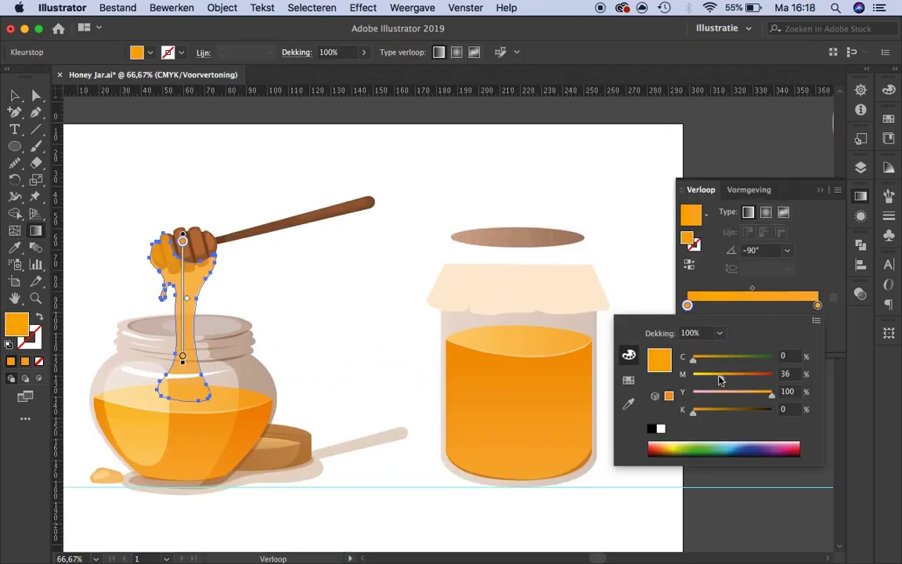
pyautogui.press('v')
pyautogui.click(338, 229)
pyautogui.scroll(-1, 338, 228)
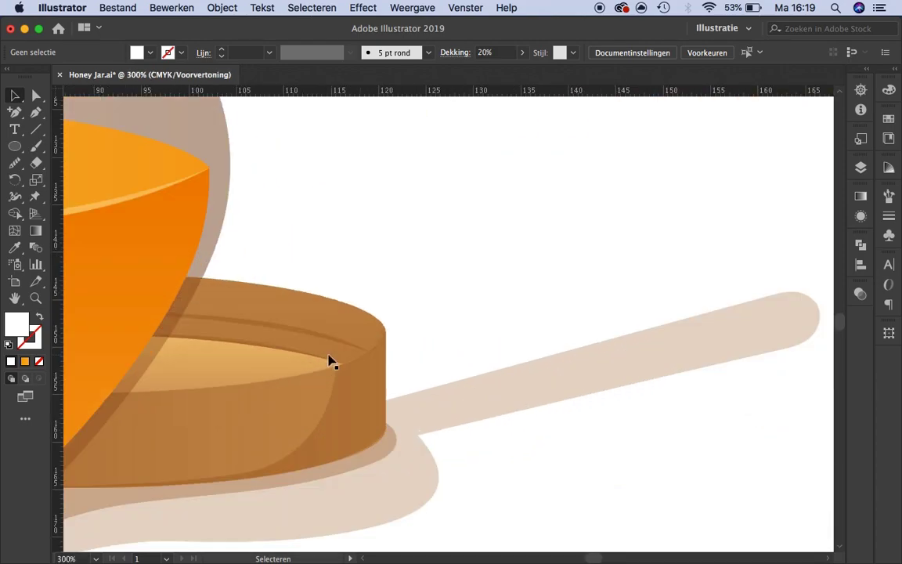
# Isolate the open lid group and select its rim groove line's anchors
pyautogui.click(260, 330)
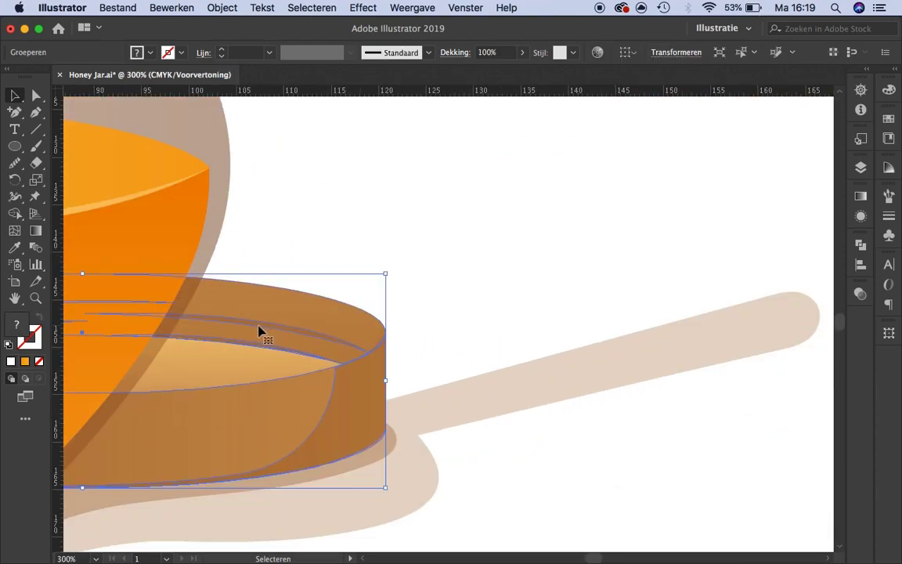
pyautogui.doubleClick(266, 321)
pyautogui.scroll(-3, 393, 271)
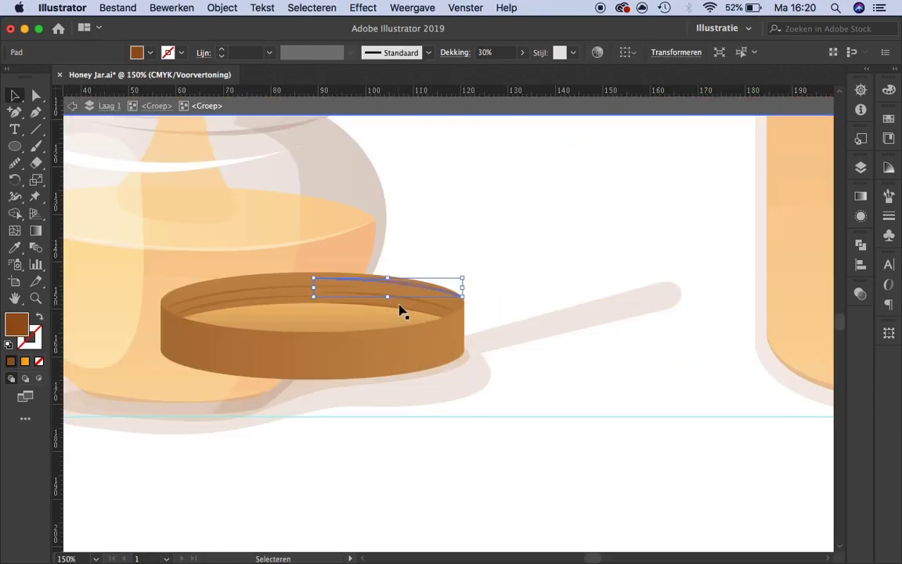
pyautogui.scroll(3, 443, 336)
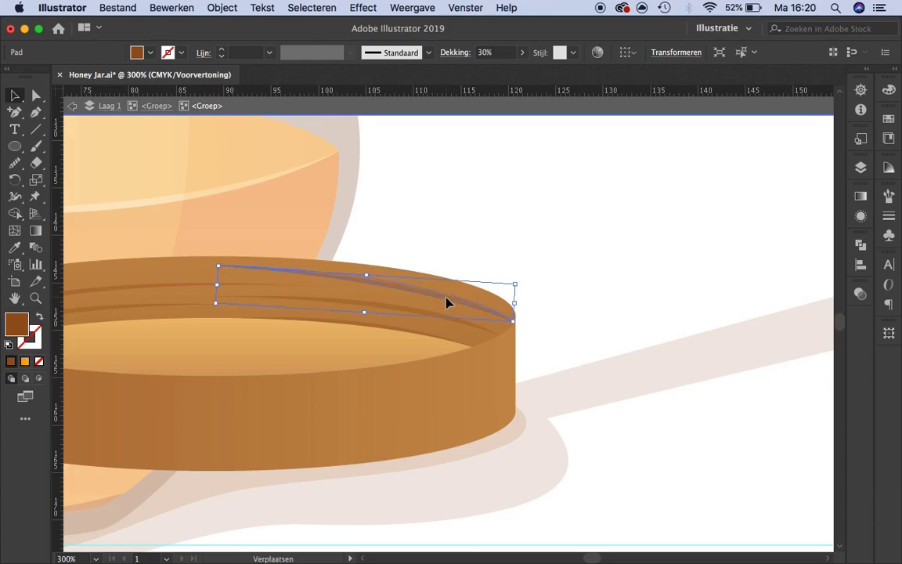
pyautogui.press('a')
pyautogui.click(447, 303)
pyautogui.scroll(1, 441, 279)
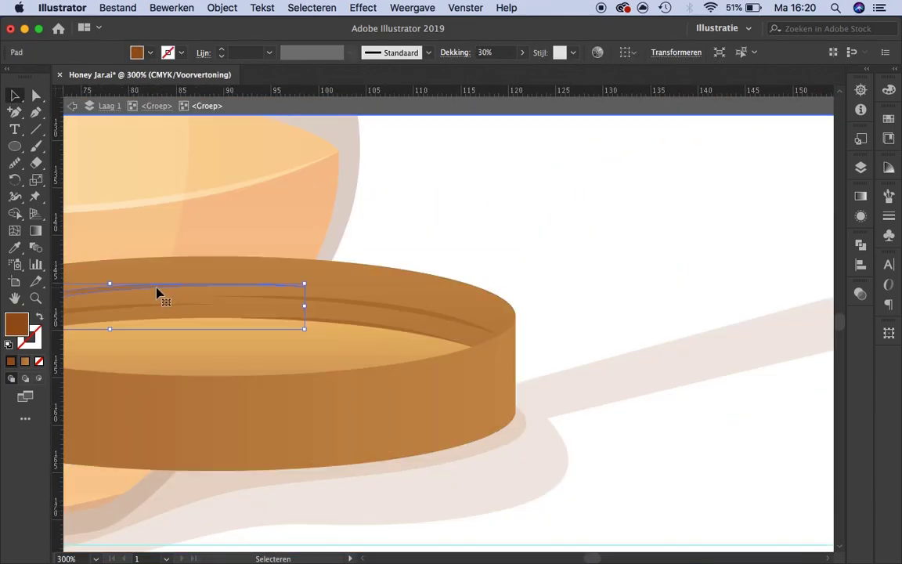
# Mirror the rim groove line with Transform > Reflect to follow the rim's inner curve
pyautogui.rightClick(416, 252)
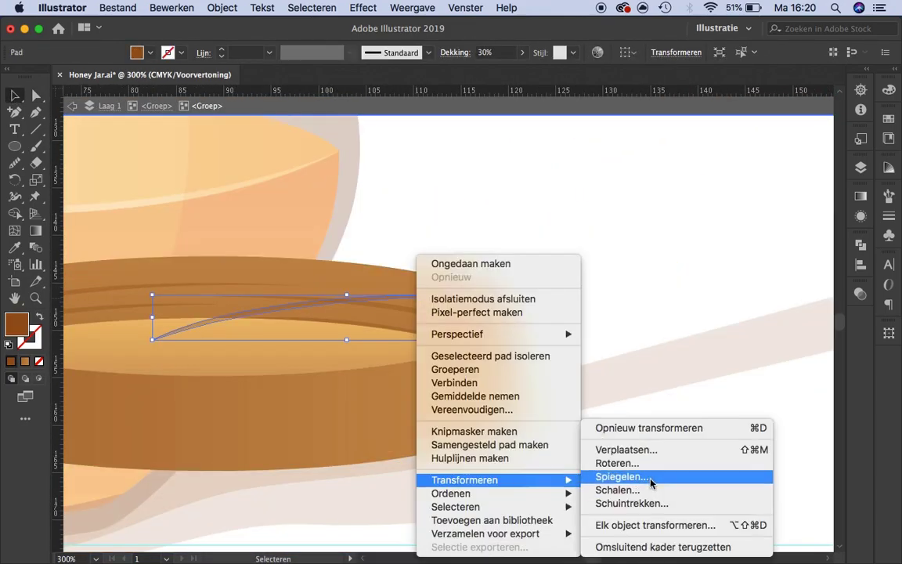
pyautogui.click(596, 480)
pyautogui.press('Return')
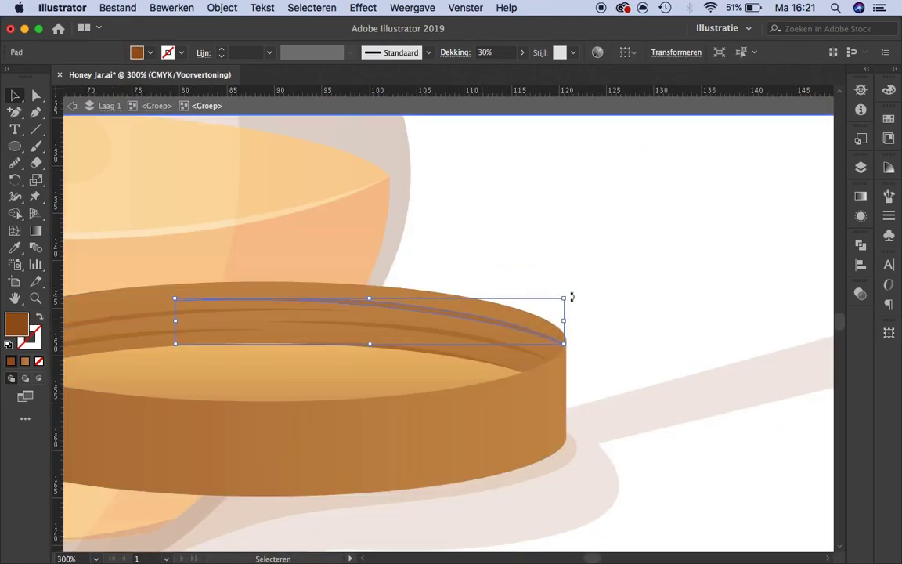
pyautogui.click(571, 297)
pyautogui.press('super+minus')
pyautogui.press('super+minus')
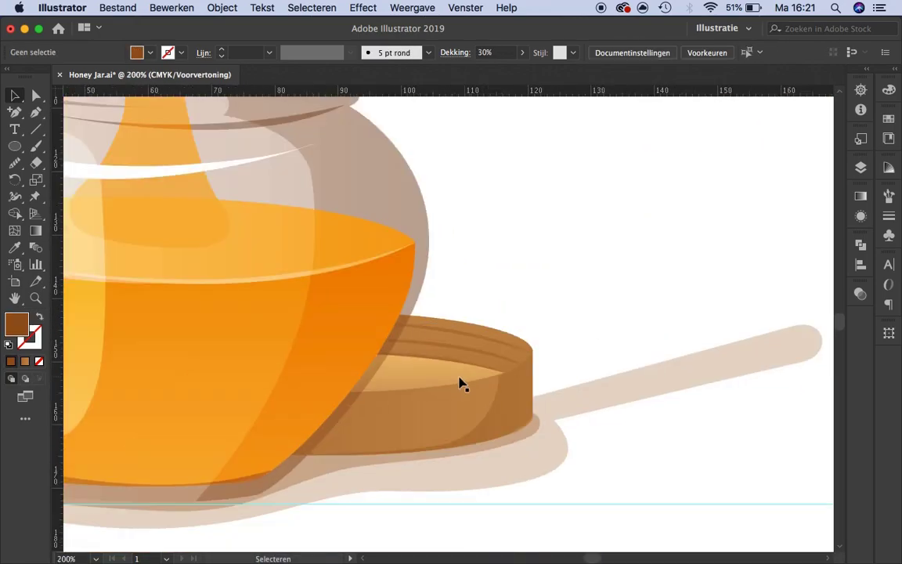
pyautogui.press('super+minus')
pyautogui.press('super+minus')
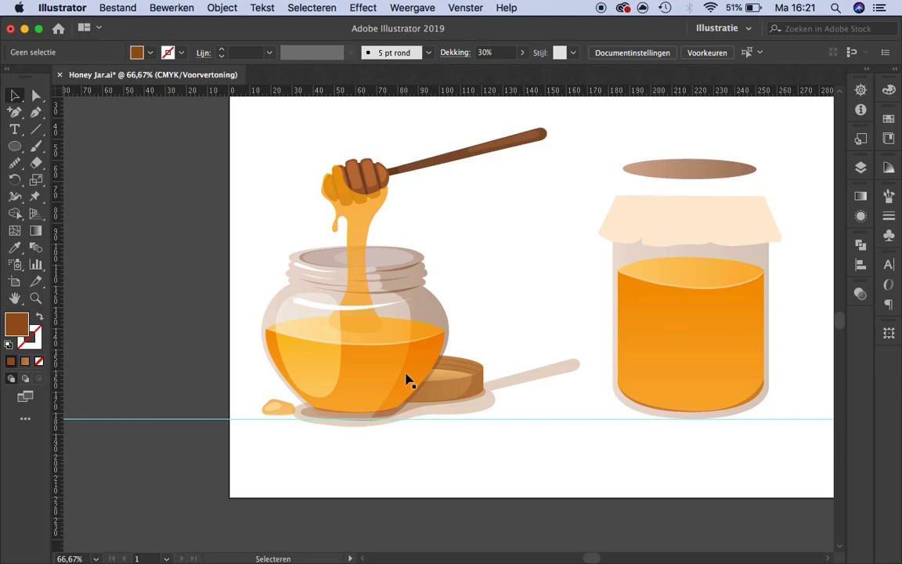
# Select the mirrored rim line's end anchor with Direct Selection
pyautogui.press('a')
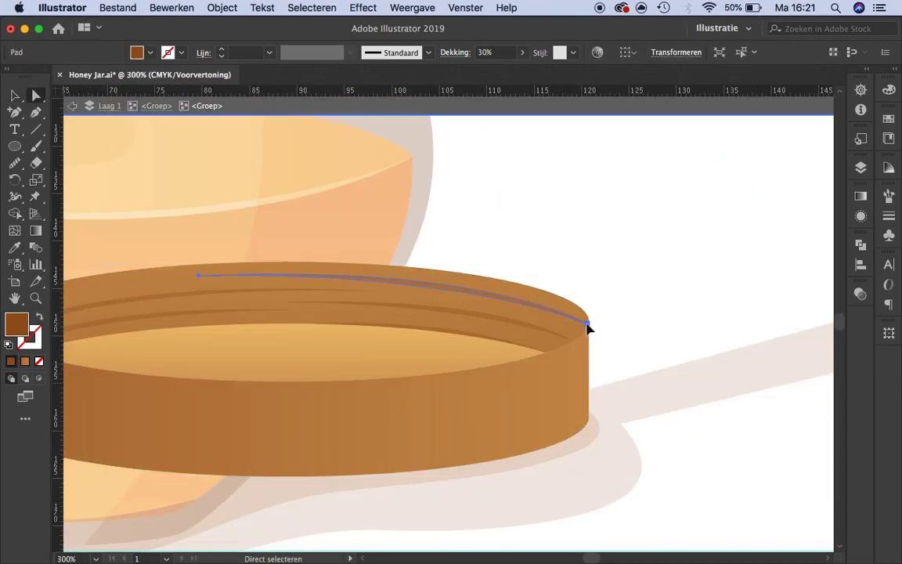
pyautogui.click(441, 265)
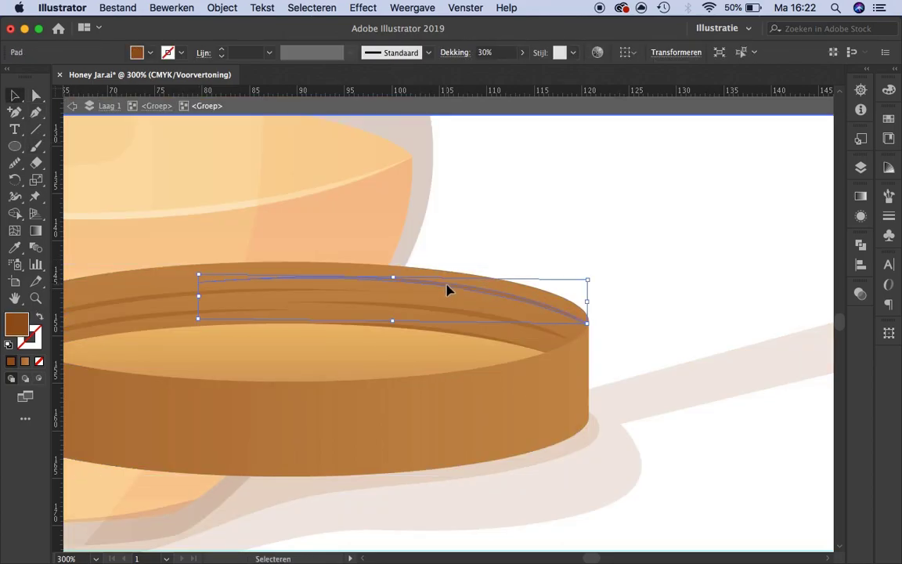
pyautogui.scroll(2, 346, 321)
pyautogui.scroll(3, 274, 259)
# Draw a darker orange shading shape around the small drip's bottom and refine its right anchor
pyautogui.press('p')
pyautogui.scroll(2, 246, 275)
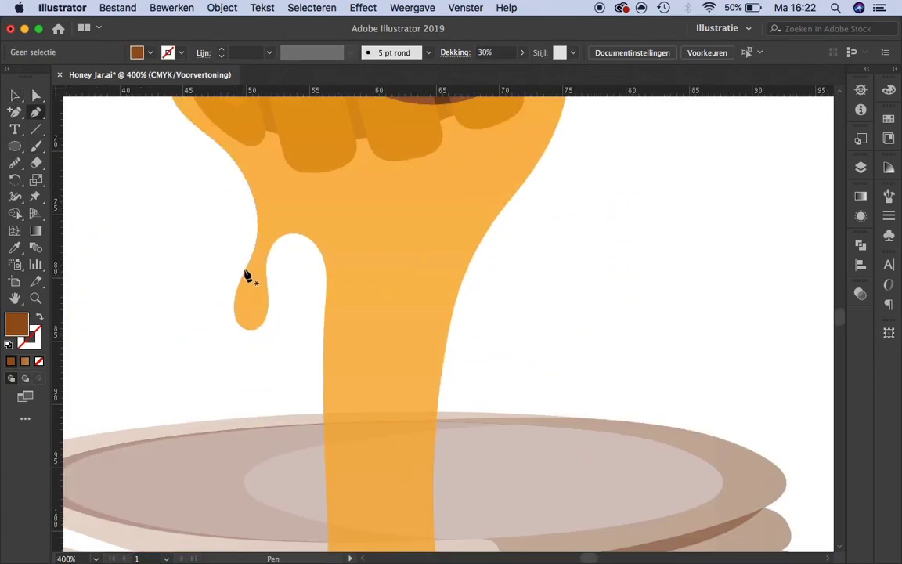
pyautogui.moveTo(247, 329); pyautogui.dragTo(243, 333)
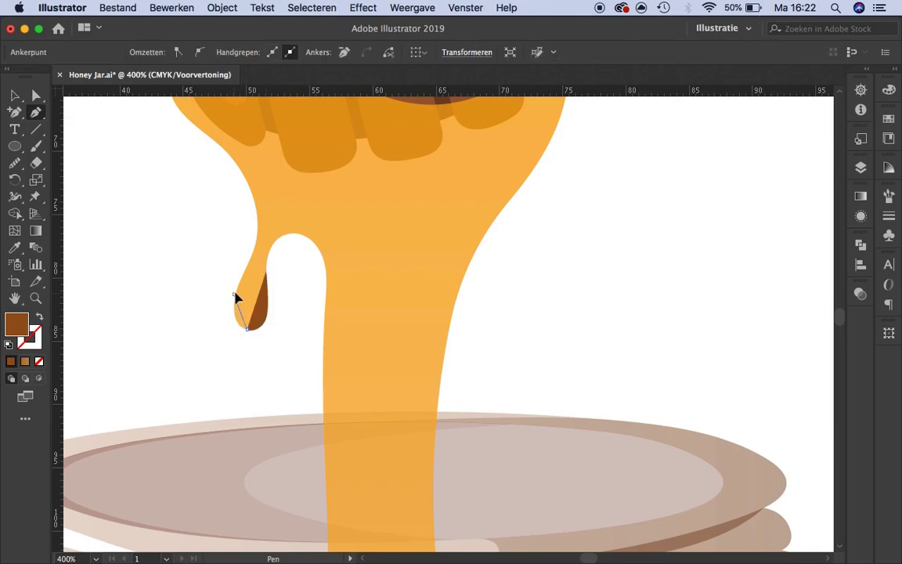
pyautogui.scroll(2, 237, 297)
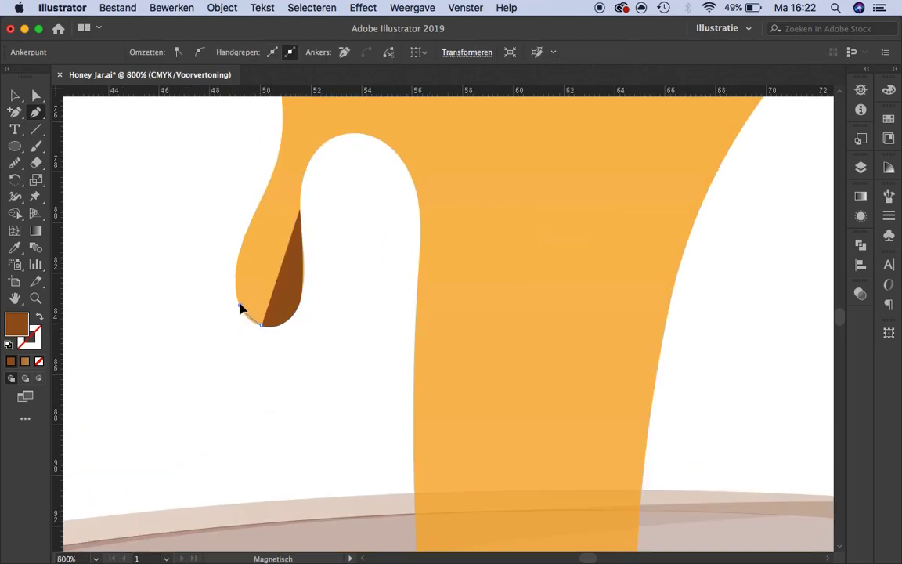
pyautogui.scroll(-3, 372, 268)
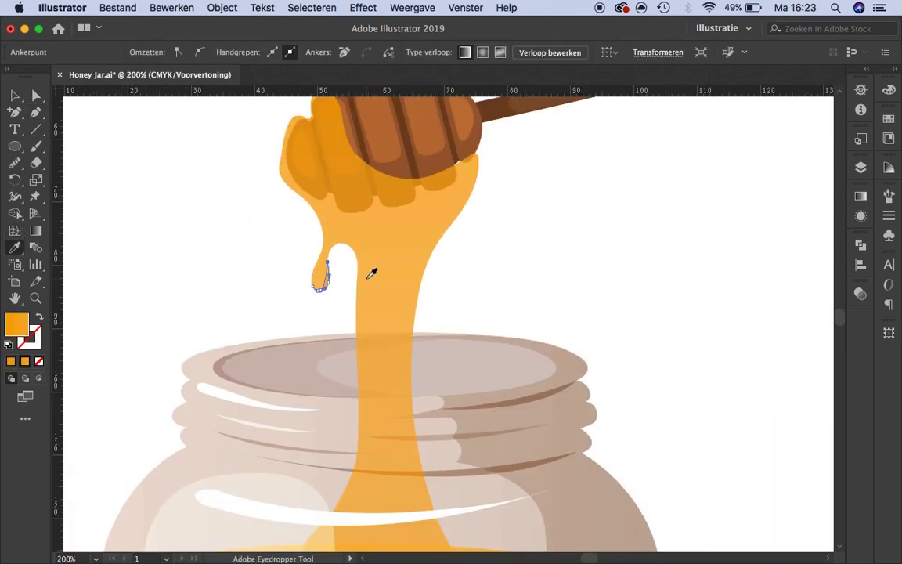
pyautogui.click(271, 191)
pyautogui.scroll(3, 376, 258)
pyautogui.press('a')
pyautogui.moveTo(455, 314); pyautogui.dragTo(458, 299)
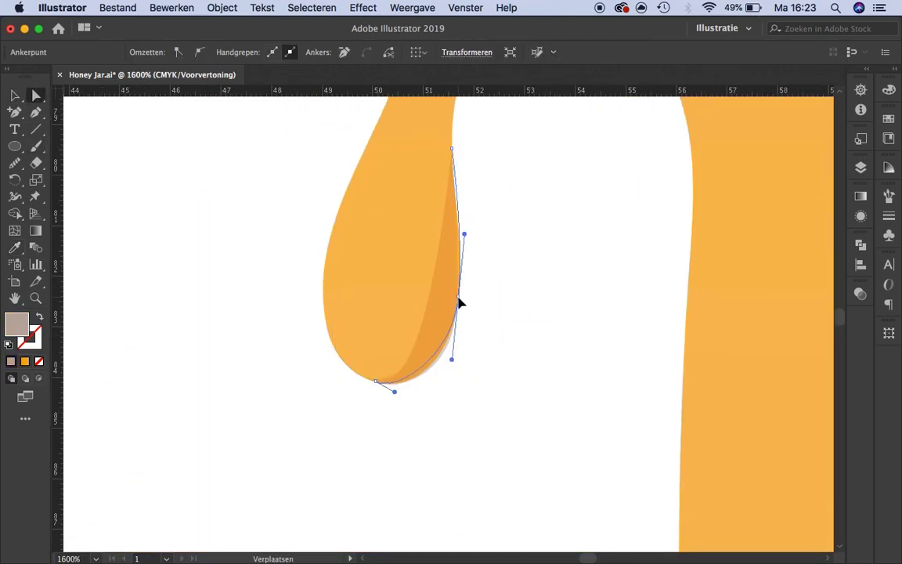
pyautogui.click(376, 381)
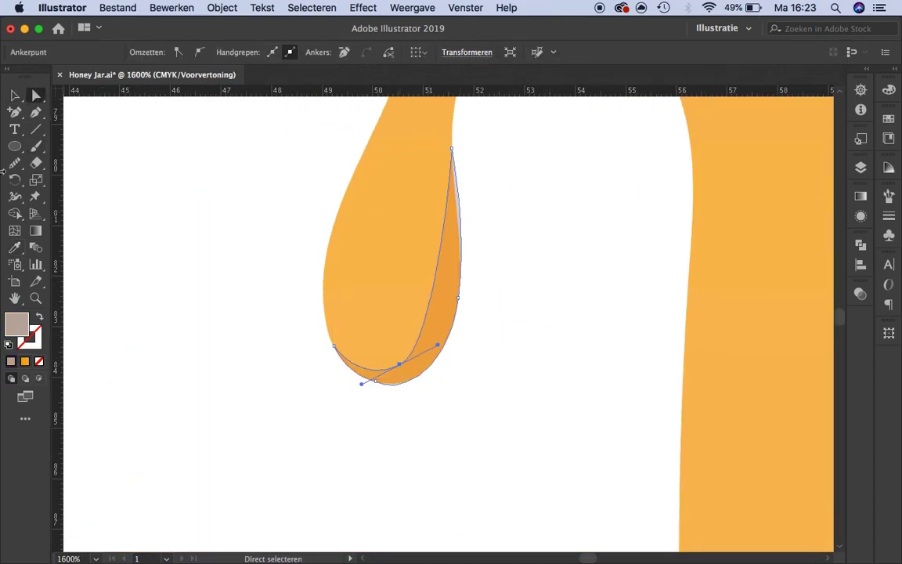
# Draw a shading path over the arch between drips and down the stream
pyautogui.press('v')
pyautogui.scroll(-5, 278, 382)
pyautogui.scroll(2, 299, 357)
pyautogui.scroll(2, 298, 357)
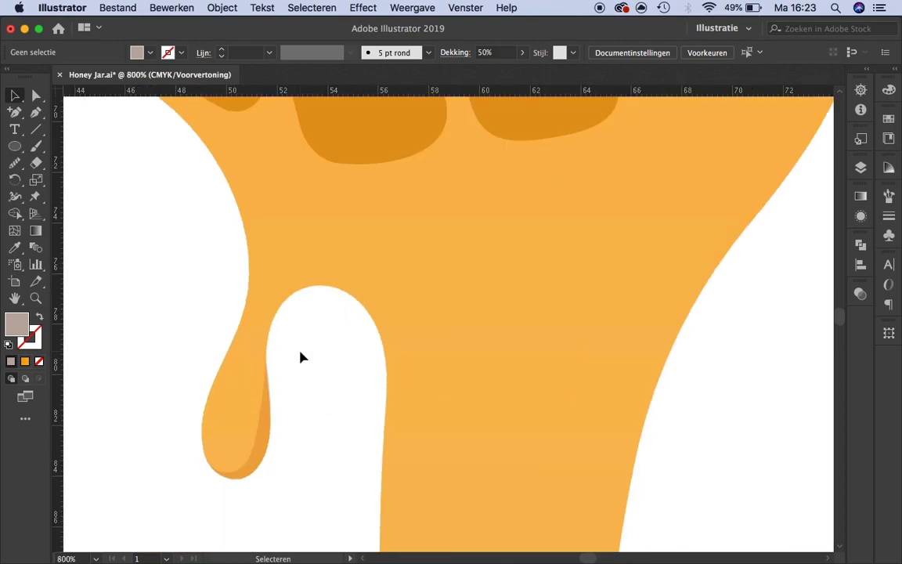
pyautogui.press('p')
pyautogui.click(275, 313)
pyautogui.moveTo(323, 285); pyautogui.dragTo(357, 285)
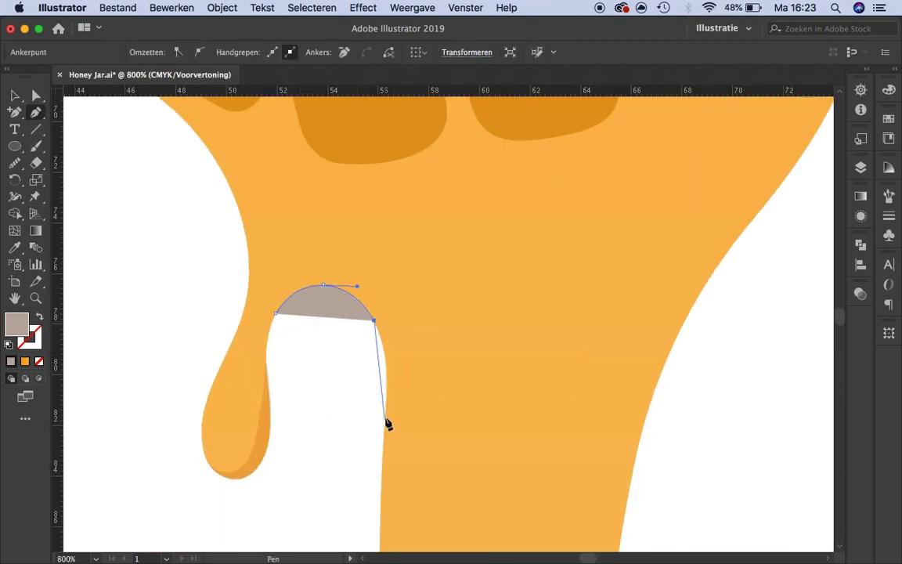
pyautogui.moveTo(385, 392); pyautogui.dragTo(382, 435)
pyautogui.scroll(-3, 383, 417)
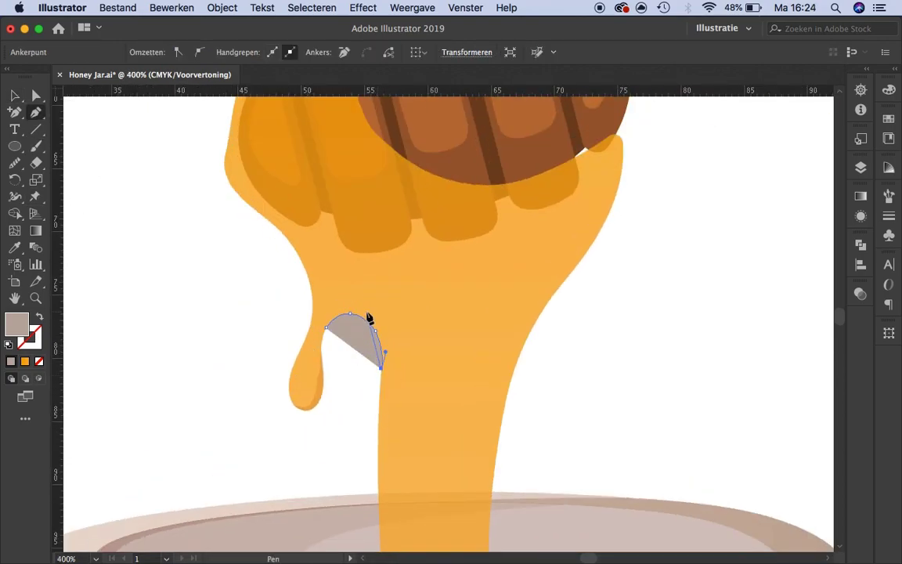
pyautogui.press('v')
pyautogui.press('super+shift+a')
# Add shading along the honey stream's right edge and refine its anchors
pyautogui.scroll(-1, 370, 303)
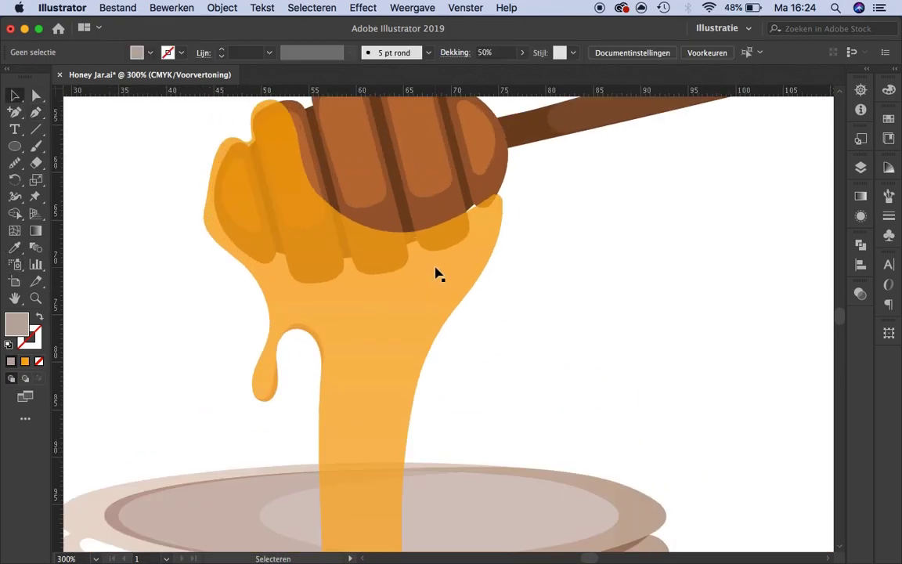
pyautogui.rightClick(399, 433)
pyautogui.press('Escape')
pyautogui.scroll(-1, 403, 423)
pyautogui.moveTo(405, 403); pyautogui.dragTo(414, 486)
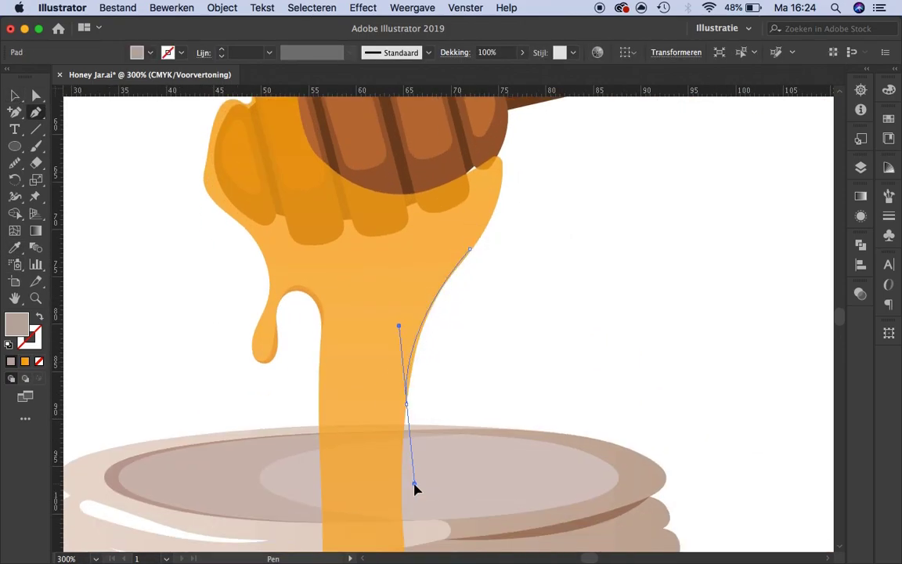
pyautogui.moveTo(444, 285); pyautogui.dragTo(471, 256)
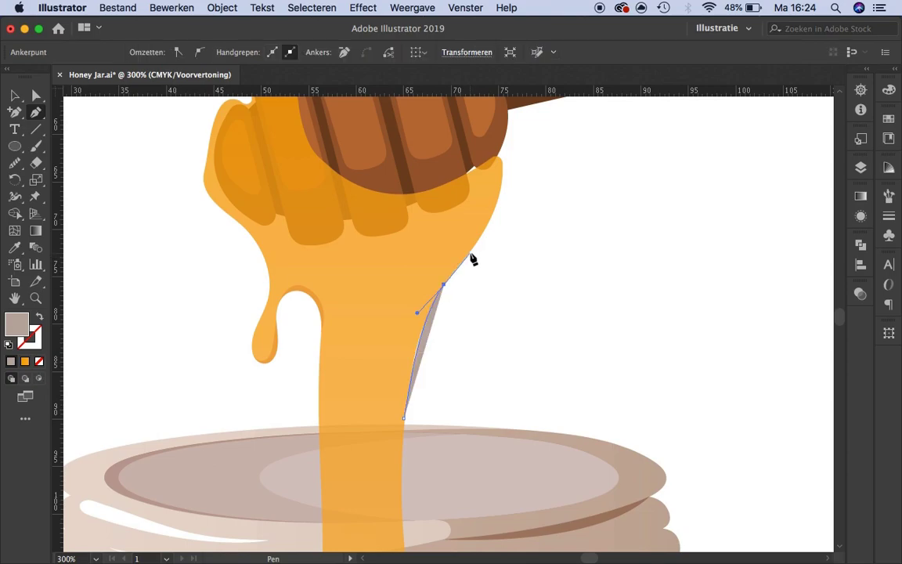
pyautogui.scroll(-3, 425, 455)
pyautogui.press('a')
pyautogui.press('super+equal')
pyautogui.press('super+equal')
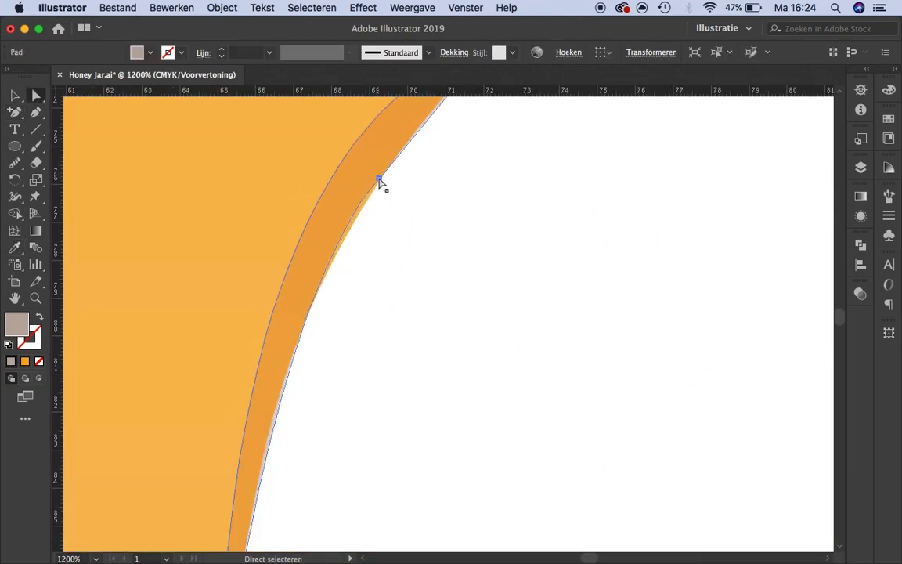
pyautogui.moveTo(379, 182); pyautogui.dragTo(256, 346)
pyautogui.press('super+minus')
pyautogui.press('super+minus')
pyautogui.scroll(2, 399, 248)
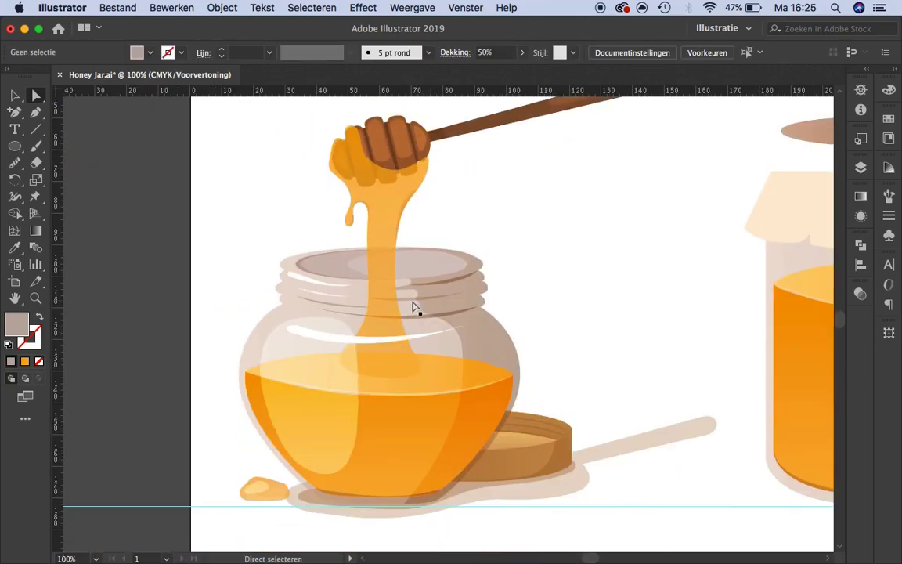
# Draw curved flare shapes on both sides of the honey stream at the honey surface
pyautogui.scroll(1, 414, 306)
pyautogui.press('p')
pyautogui.click(355, 217)
pyautogui.moveTo(357, 275); pyautogui.dragTo(361, 315)
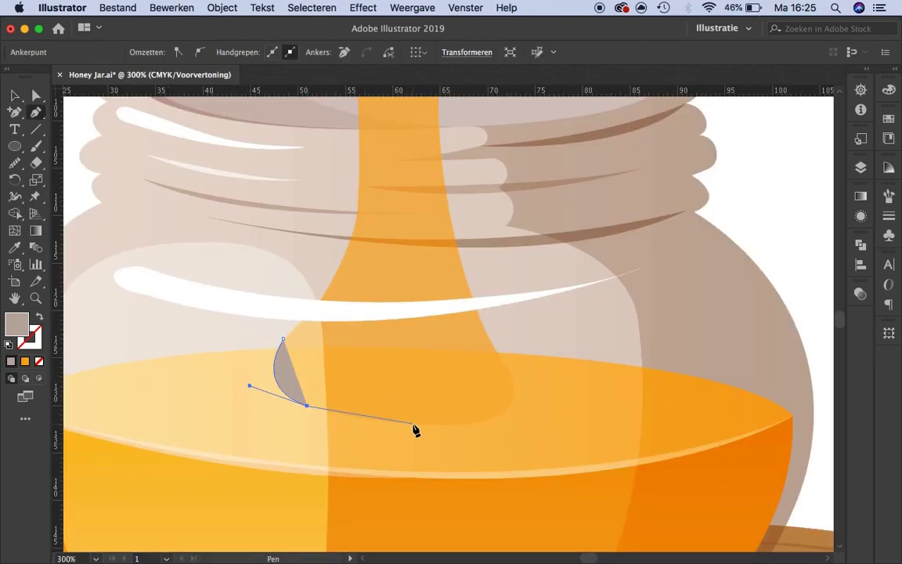
pyautogui.moveTo(411, 422); pyautogui.dragTo(452, 426)
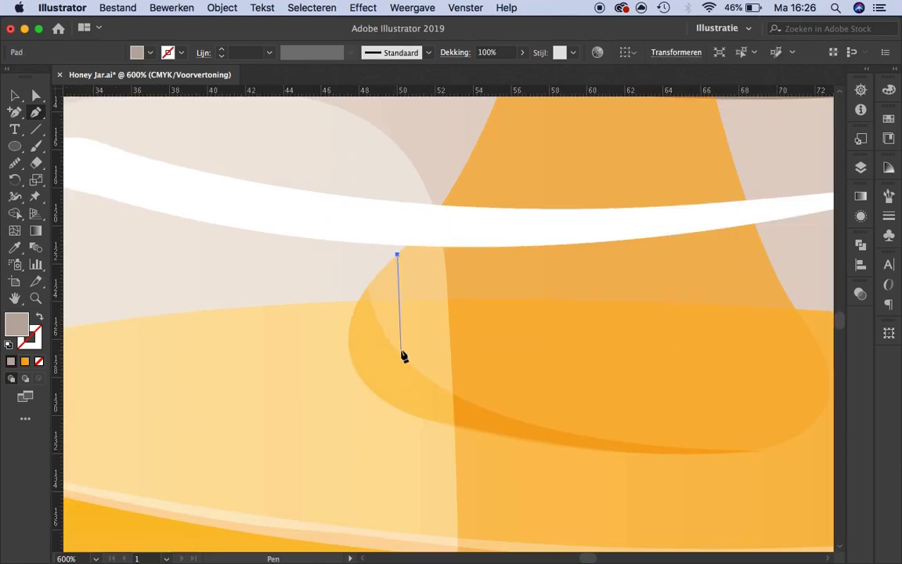
pyautogui.moveTo(399, 353); pyautogui.dragTo(435, 395)
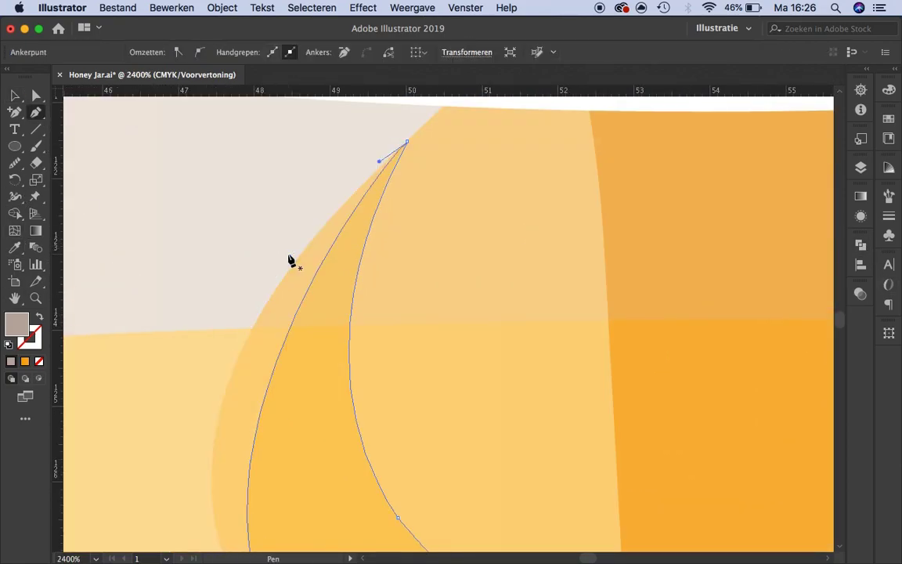
pyautogui.click(290, 261)
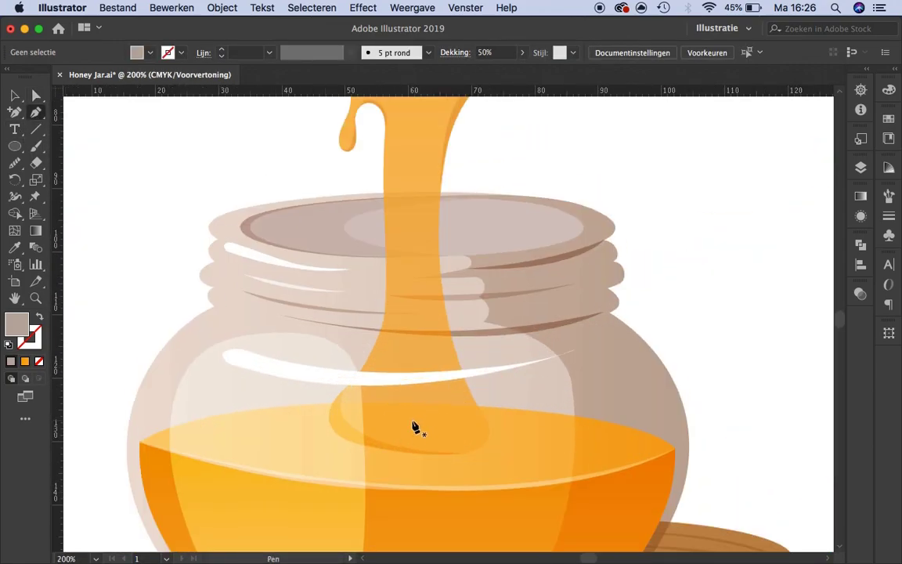
pyautogui.moveTo(460, 383); pyautogui.dragTo(443, 349)
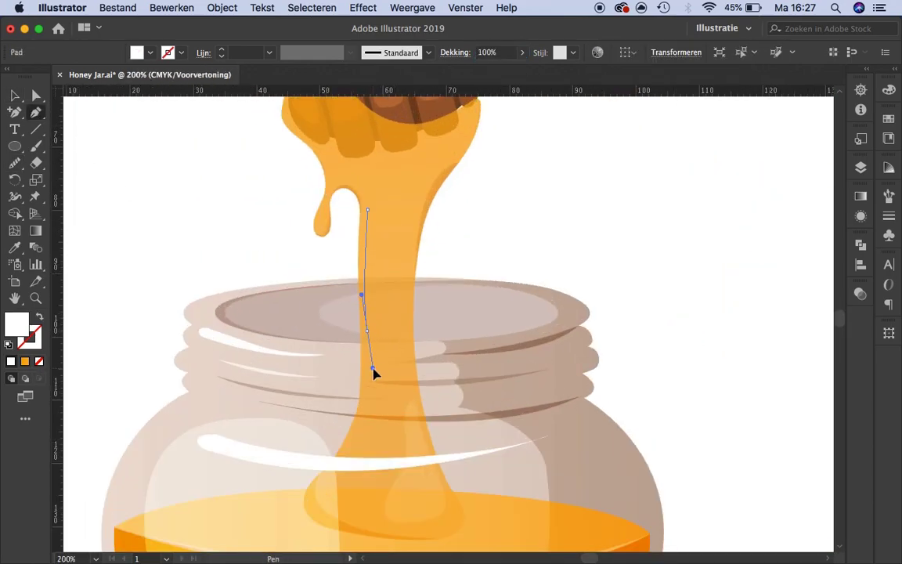
# Draw a curved white highlight path down the honey stream over the jar neck
pyautogui.moveTo(362, 416); pyautogui.dragTo(376, 348)
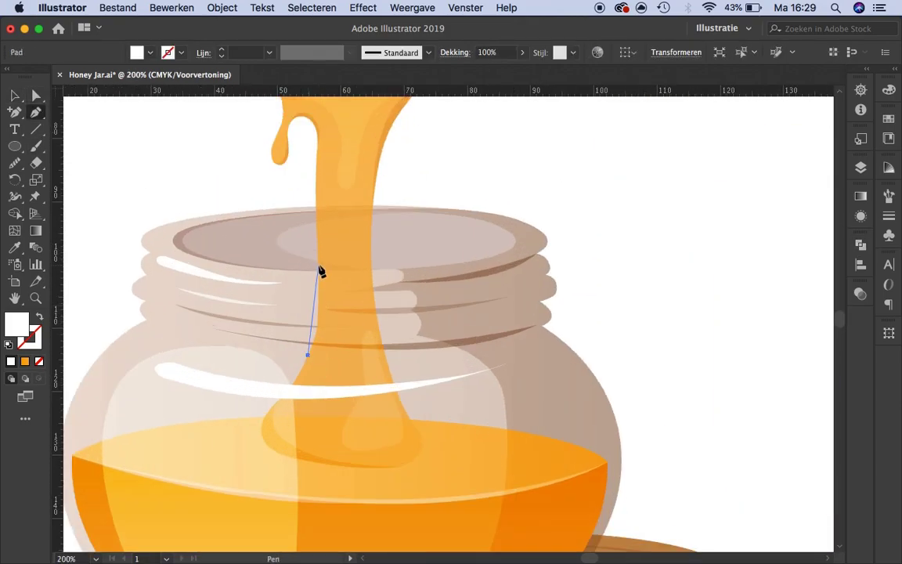
pyautogui.moveTo(319, 266); pyautogui.dragTo(319, 178)
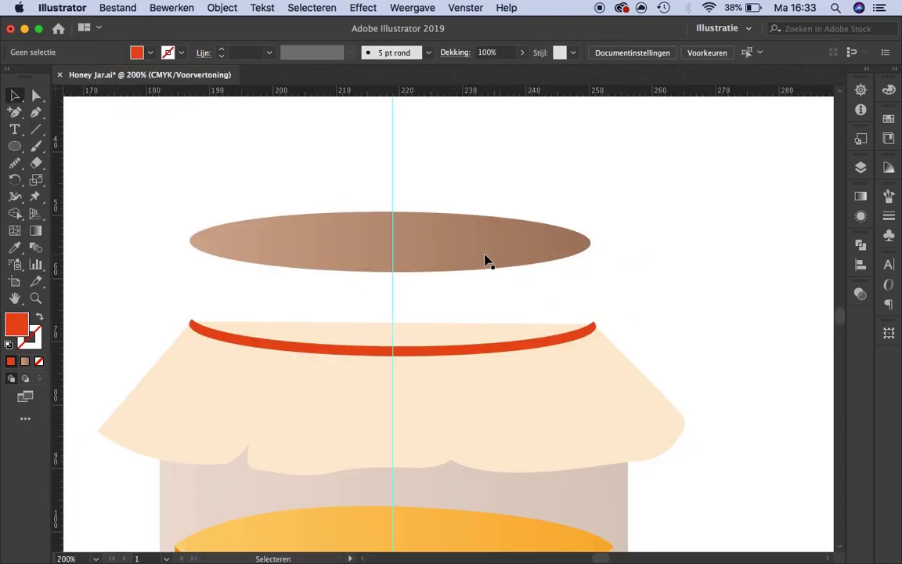
# Draw a tan fold shape hanging from the band's left end down the cloth
pyautogui.click(190, 322)
pyautogui.moveTo(162, 346); pyautogui.dragTo(162, 355)
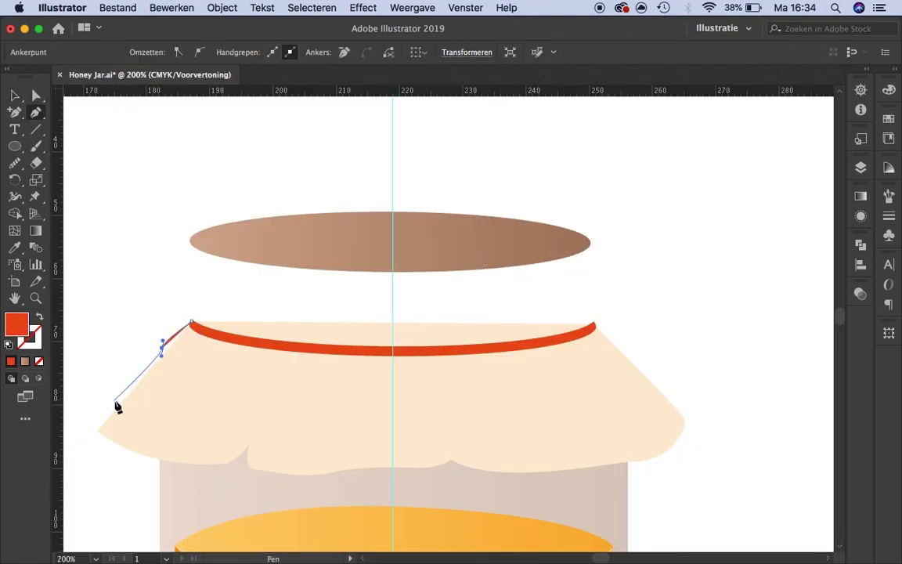
pyautogui.click(192, 321)
pyautogui.press('v')
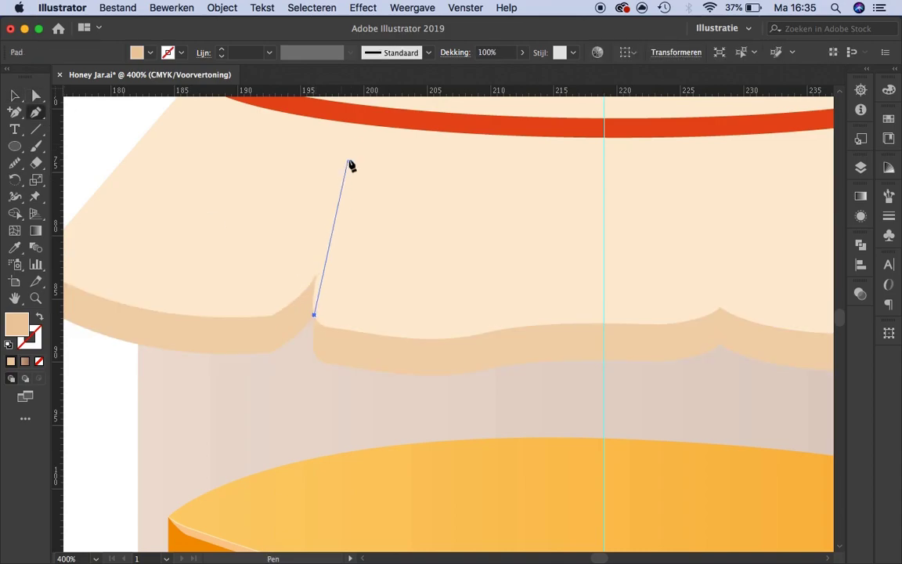
# Add a curved point along the cloth hem and snap the fold's top onto the band
pyautogui.moveTo(350, 160); pyautogui.dragTo(349, 191)
pyautogui.press('super+minus')
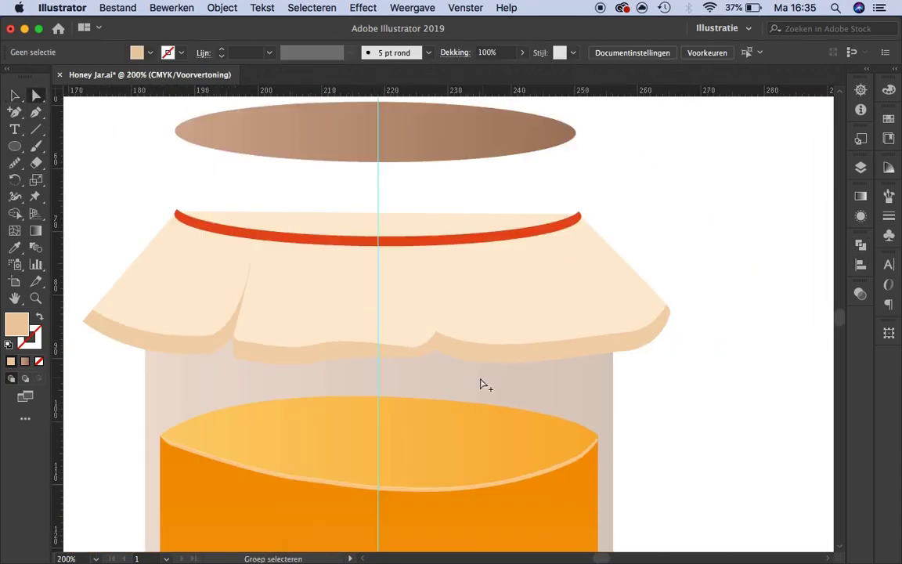
pyautogui.press('super+plus')
pyautogui.press('super+plus')
pyautogui.press('p')
pyautogui.moveTo(411, 149); pyautogui.dragTo(414, 206)
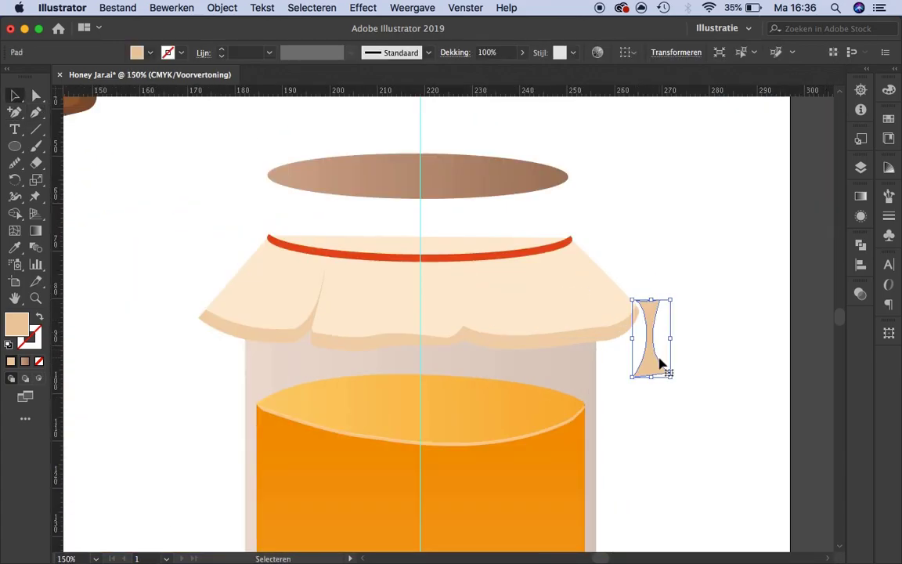
# Draw a second tan fold crease right of centre, from the red band to the hem
pyautogui.press('super+plus')
pyautogui.press('p')
pyautogui.click(438, 251)
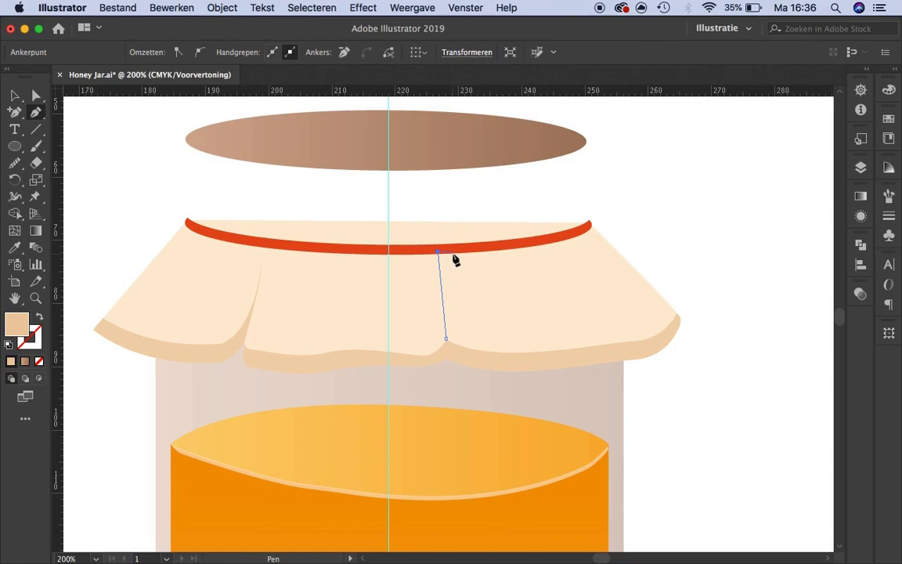
pyautogui.press('v')
pyautogui.click(445, 325)
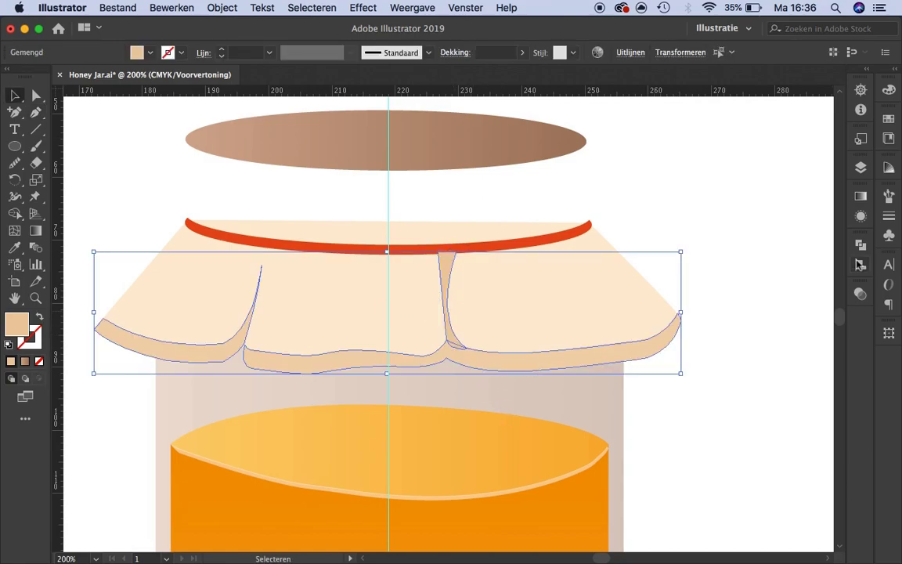
pyautogui.click(487, 53)
pyautogui.write('15')
pyautogui.rightClick(502, 245)
pyautogui.press('Escape')
# Reshape the right fold's curve near the band with Direct Selection, then deselect
pyautogui.press('super+plus')
pyautogui.click(388, 208)
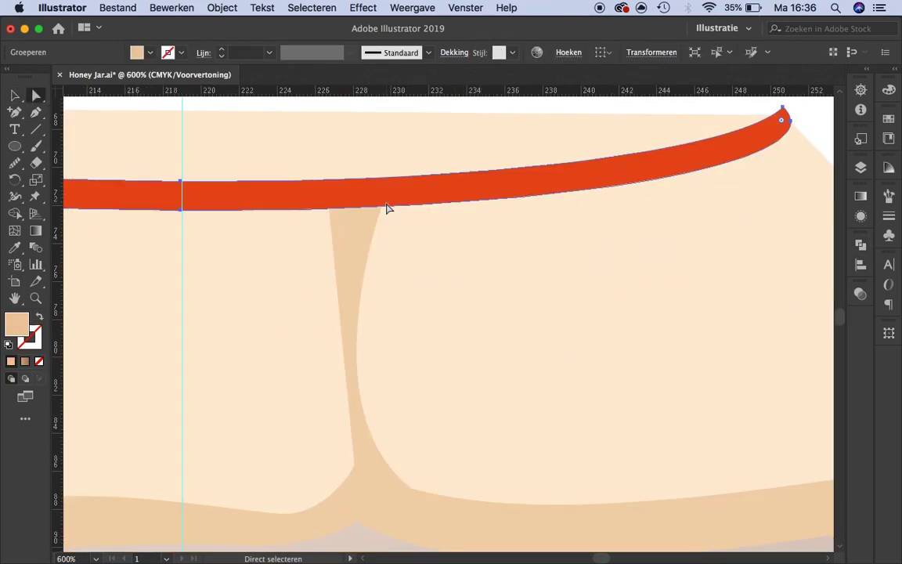
pyautogui.press('a')
pyautogui.moveTo(343, 370); pyautogui.dragTo(349, 296)
pyautogui.press('super+shift+a')
pyautogui.keyDown('alt'); pyautogui.scroll(-5, 415, 402); pyautogui.keyUp('alt')
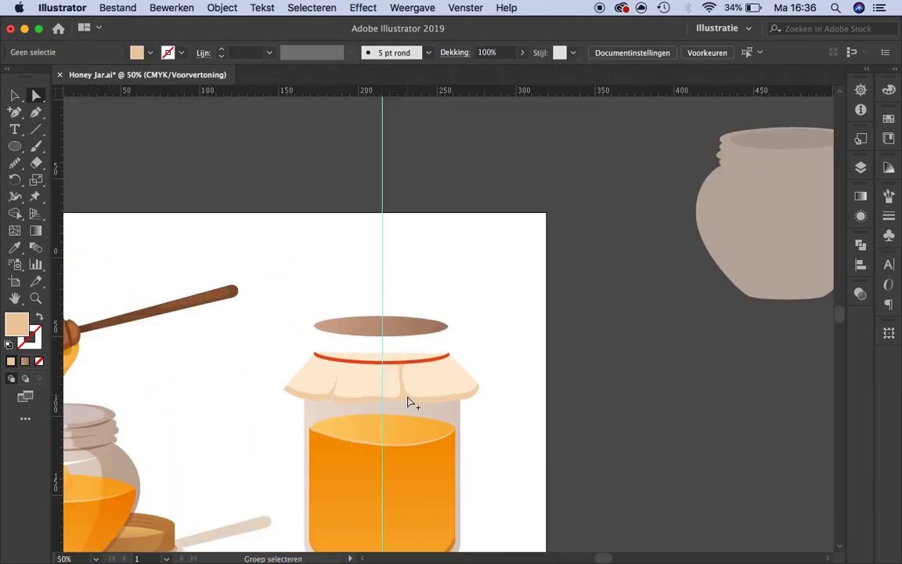
pyautogui.keyDown('alt'); pyautogui.scroll(3, 388, 398); pyautogui.keyUp('alt')
# Select the band tying the cloth cover and make its fill dark brown
pyautogui.press('v')
pyautogui.click(342, 342)
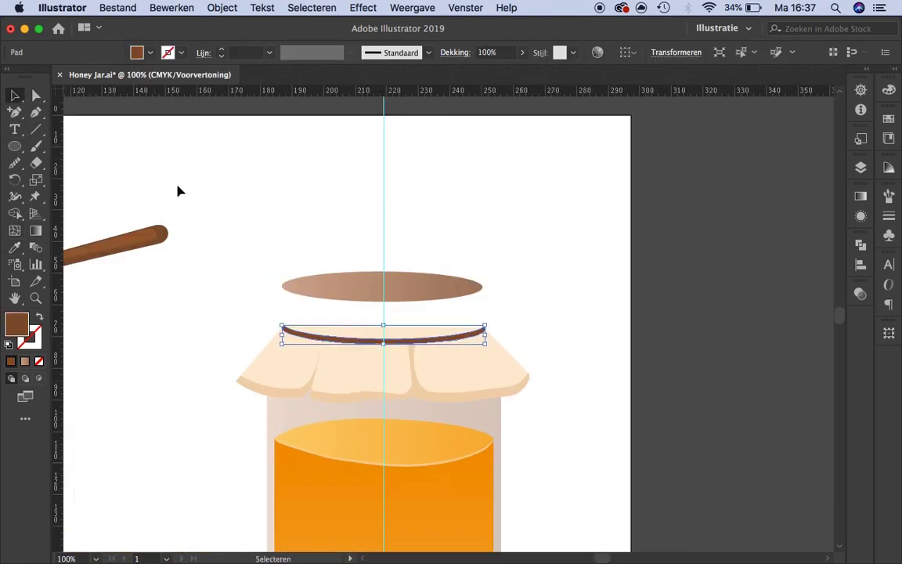
pyautogui.click(178, 191)
pyautogui.press('super+minus')
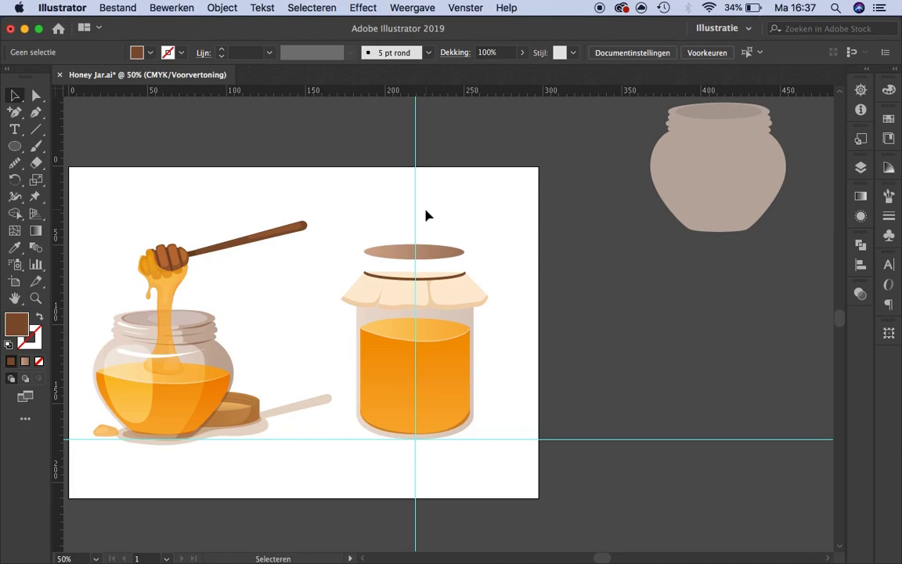
pyautogui.keyDown('alt'); pyautogui.scroll(4, 379, 288); pyautogui.keyUp('alt')
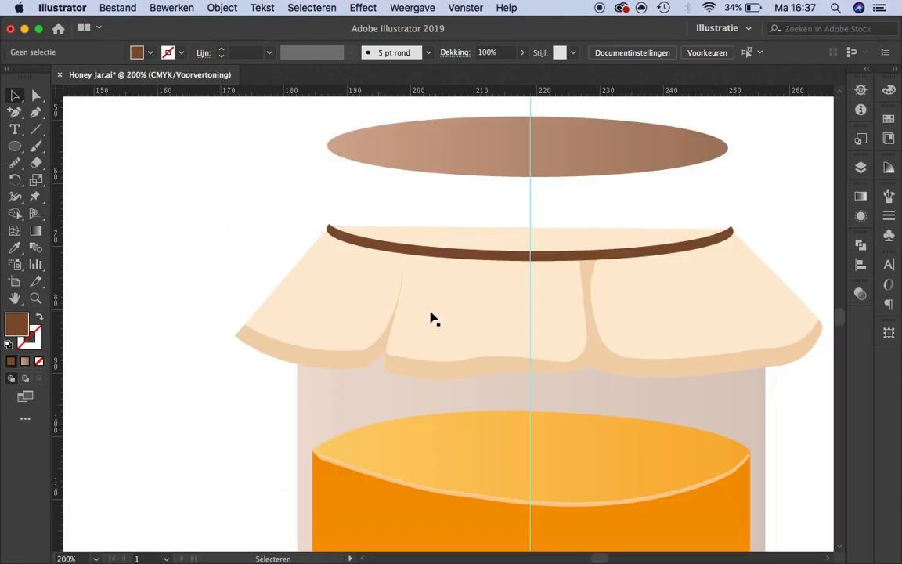
pyautogui.keyDown('alt'); pyautogui.scroll(2, 429, 305); pyautogui.keyUp('alt')
# Fix the left fold's top point and pull a curved point at its bottom
pyautogui.click(402, 224)
pyautogui.moveTo(349, 386); pyautogui.dragTo(338, 413)
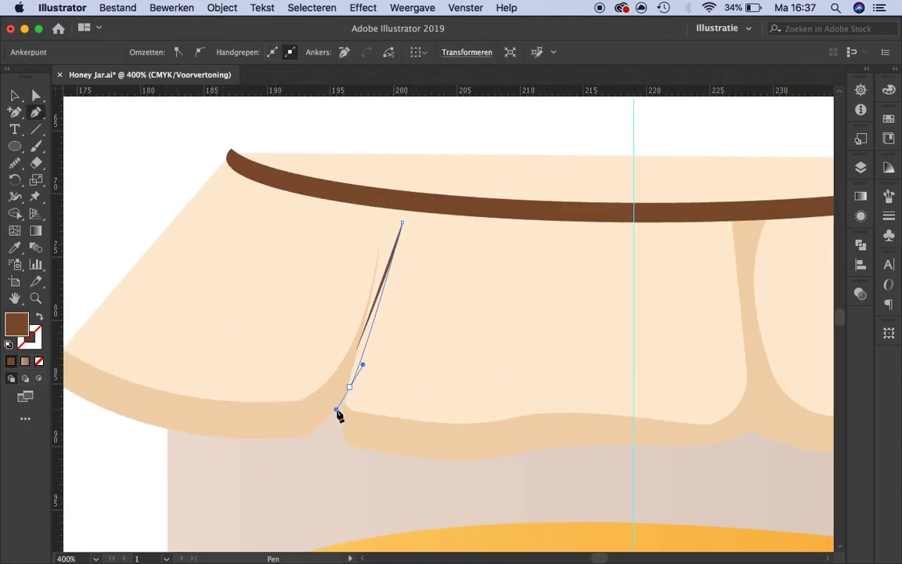
pyautogui.press('v')
pyautogui.keyDown('alt'); pyautogui.scroll(-2, 385, 373); pyautogui.keyUp('alt')
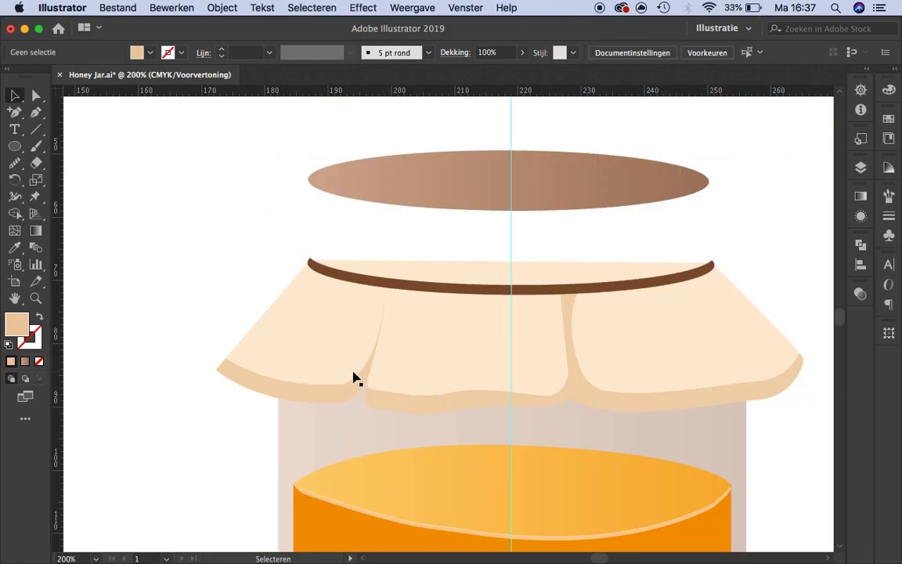
pyautogui.keyDown('alt'); pyautogui.scroll(3, 354, 379); pyautogui.keyUp('alt')
# Reshape the left fold's curve by dragging its handles with Direct Selection
pyautogui.press('a')
pyautogui.moveTo(258, 438); pyautogui.dragTo(71, 187)
pyautogui.moveTo(324, 479); pyautogui.dragTo(378, 467)
pyautogui.keyDown('alt'); pyautogui.scroll(-4, 208, 379); pyautogui.keyUp('alt')
pyautogui.click(208, 379)
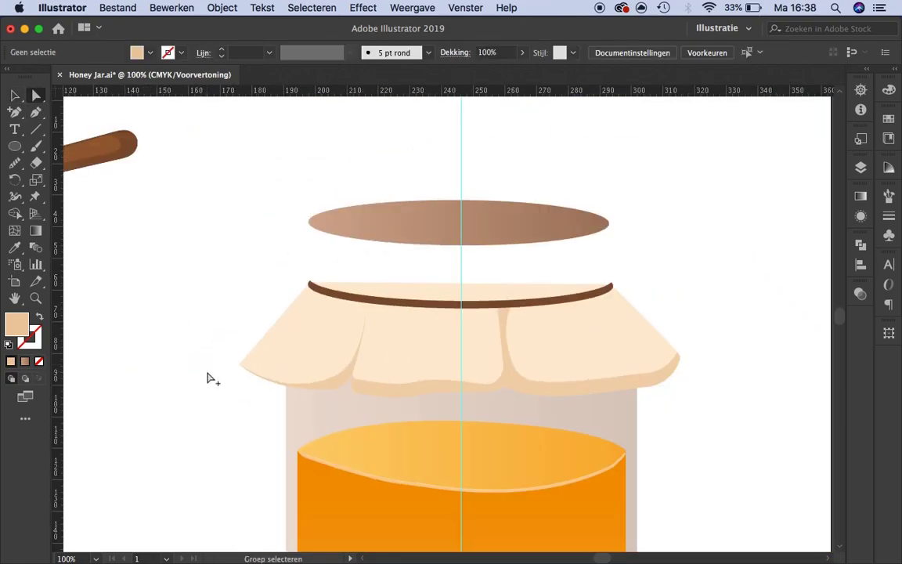
pyautogui.keyDown('alt'); pyautogui.scroll(4, 207, 378); pyautogui.keyUp('alt')
# Begin a new curved path from the cloth cover's top-left corner
pyautogui.press('p')
pyautogui.keyDown('alt'); pyautogui.scroll(-4, 548, 407); pyautogui.keyUp('alt')
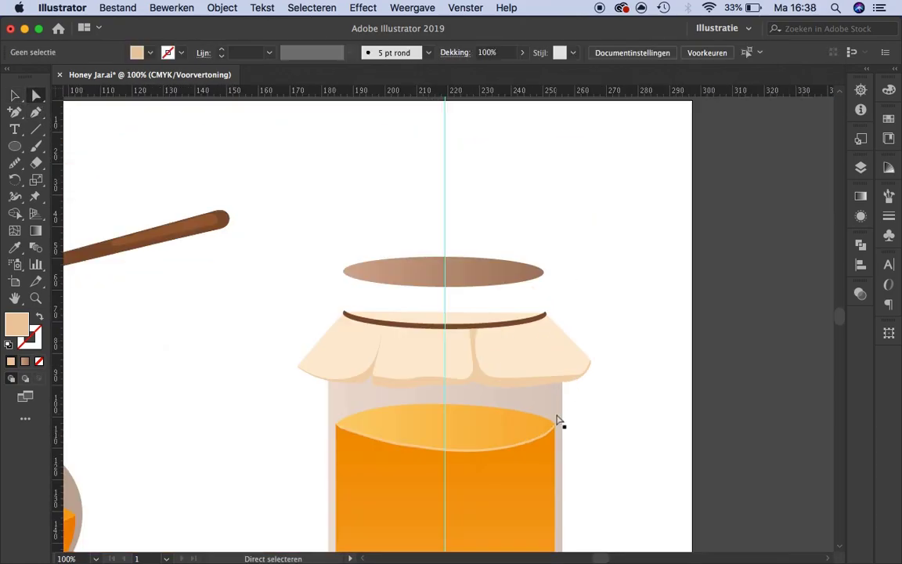
pyautogui.keyDown('alt'); pyautogui.scroll(4, 447, 388); pyautogui.keyUp('alt')
pyautogui.click(438, 384)
pyautogui.keyDown('alt'); pyautogui.scroll(-2, 242, 396); pyautogui.keyUp('alt')
pyautogui.click(241, 397)
pyautogui.keyDown('alt'); pyautogui.scroll(-3, 241, 397); pyautogui.keyUp('alt')
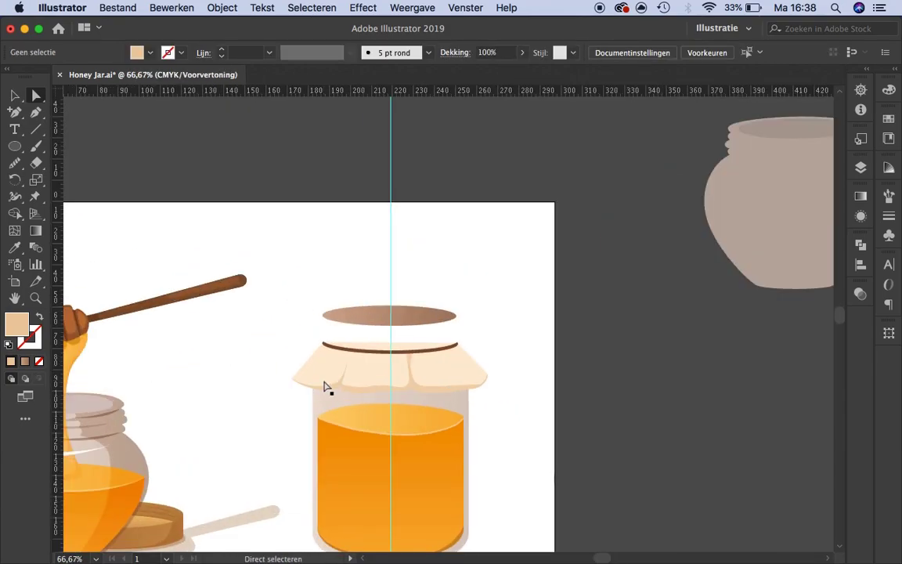
pyautogui.scroll(1, 341, 401)
pyautogui.keyDown('alt'); pyautogui.scroll(-2, 384, 374); pyautogui.keyUp('alt')
pyautogui.keyDown('alt'); pyautogui.scroll(3, 570, 374); pyautogui.keyUp('alt')
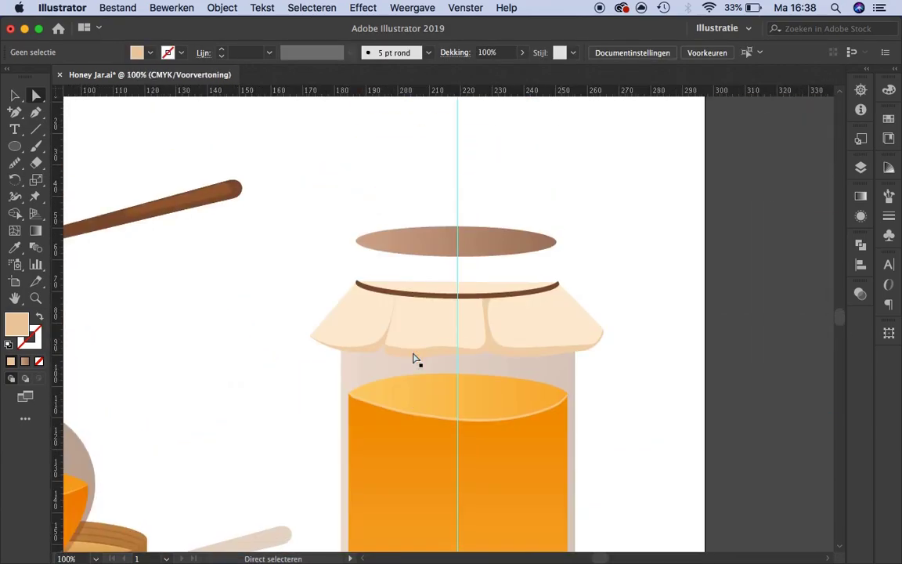
pyautogui.keyDown('alt'); pyautogui.scroll(2, 415, 360); pyautogui.keyUp('alt')
# Move the brown band up and draw a cream gathered-cloth strip with a curved edge
pyautogui.press('p')
pyautogui.moveTo(306, 143); pyautogui.dragTo(305, 144)
pyautogui.press('p')
pyautogui.moveTo(259, 270); pyautogui.dragTo(269, 233)
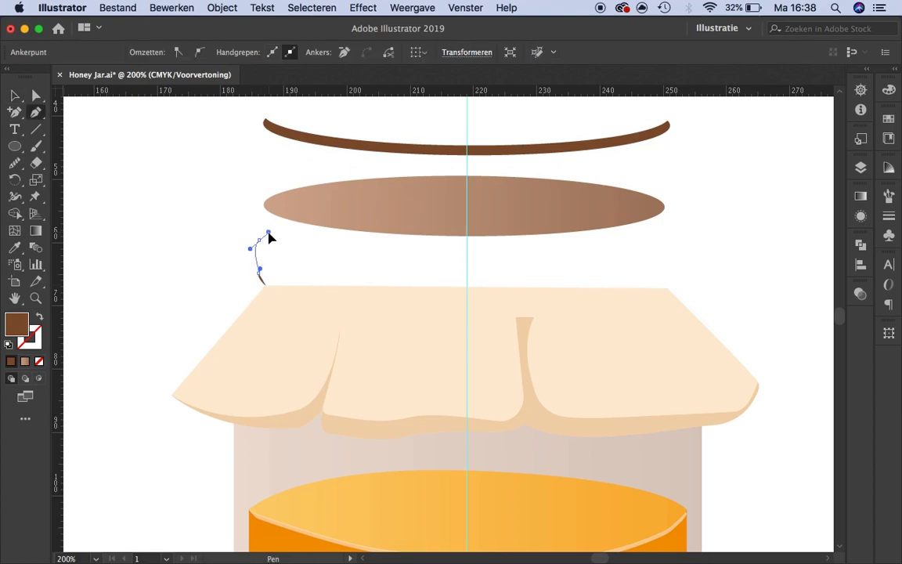
pyautogui.click(664, 227)
pyautogui.click(670, 288)
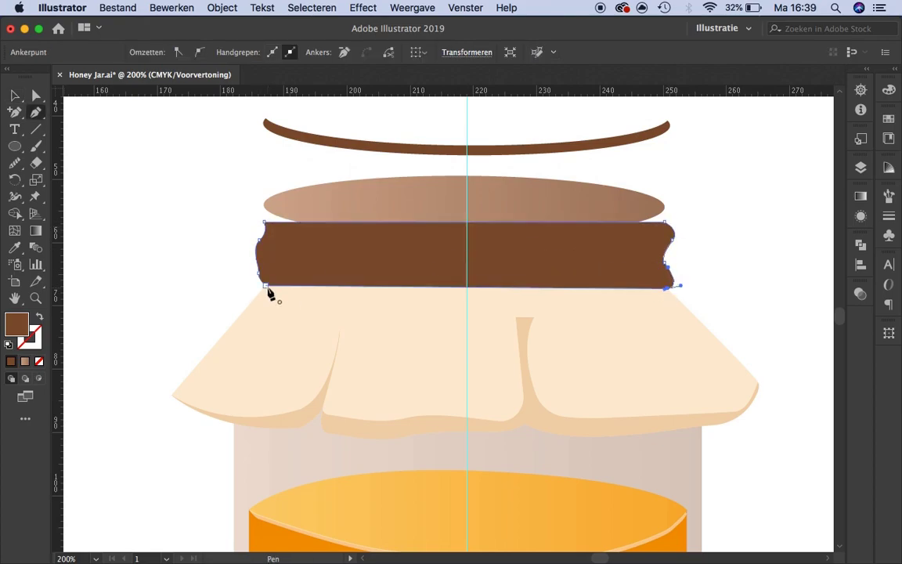
pyautogui.click(264, 284)
pyautogui.press('v')
# Bring the band in front of the cream strip and place it above the lid top
pyautogui.click(149, 151)
pyautogui.rightClick(507, 309)
pyautogui.click(715, 497)
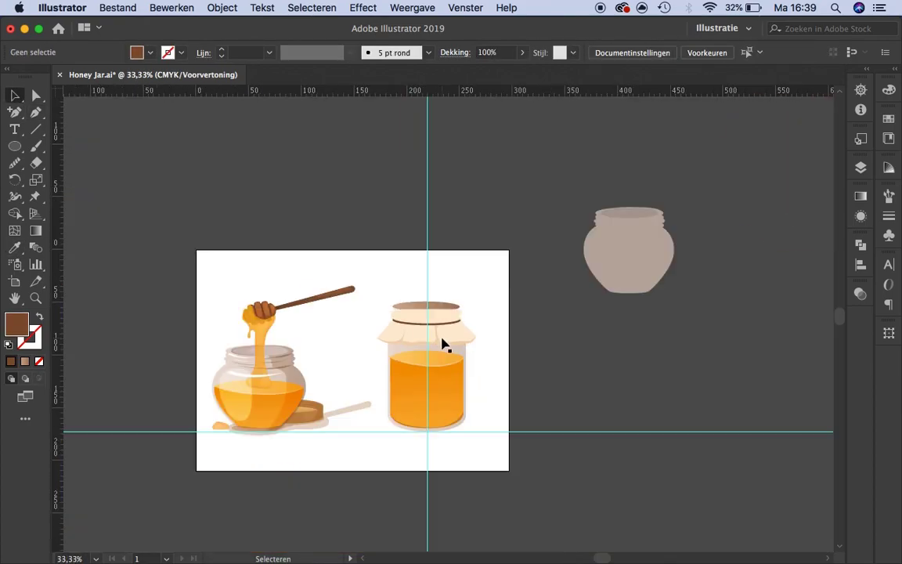
pyautogui.keyDown('alt'); pyautogui.scroll(-4, 443, 342); pyautogui.keyUp('alt')
pyautogui.keyDown('alt'); pyautogui.scroll(5, 682, 338); pyautogui.keyUp('alt')
pyautogui.moveTo(681, 338); pyautogui.dragTo(681, 119)
pyautogui.moveTo(540, 281); pyautogui.dragTo(547, 282)
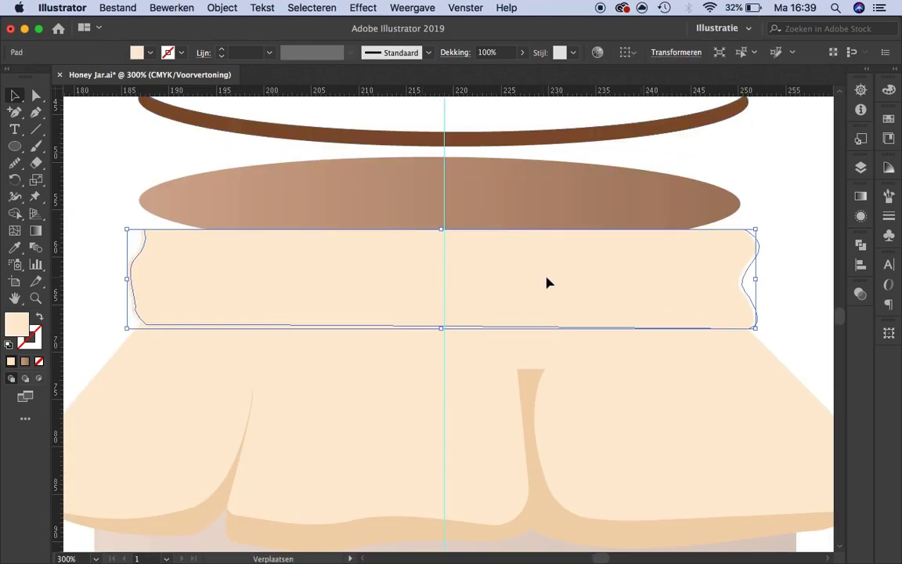
# Bring the lid oval to the front, in front of the cream cloth strip
pyautogui.press('a')
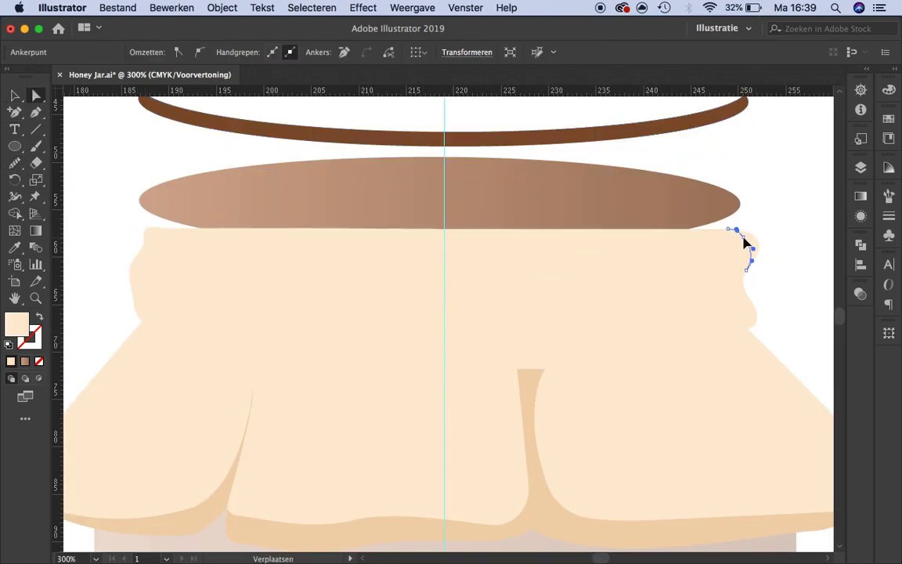
pyautogui.click(748, 313)
pyautogui.click(775, 332)
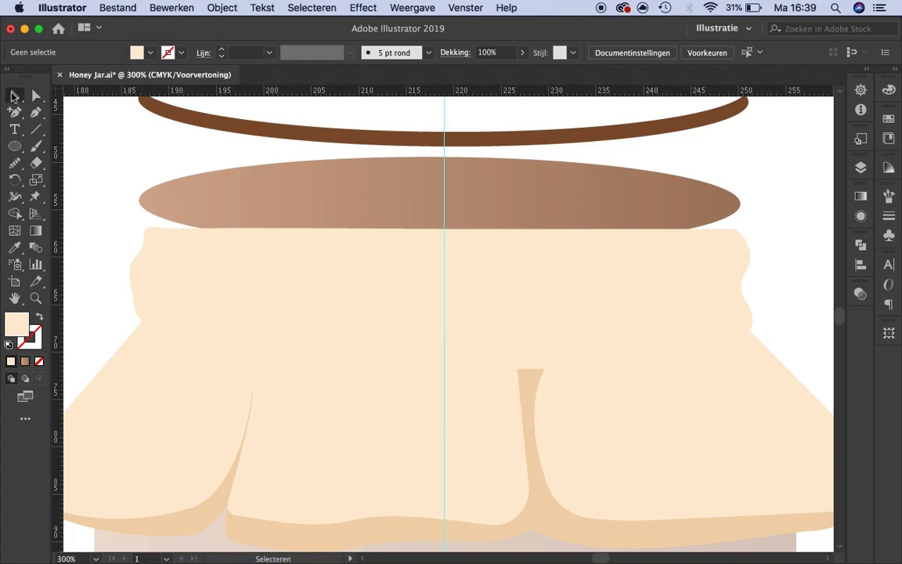
pyautogui.click(438, 192)
pyautogui.rightClick(302, 225)
pyautogui.click(517, 455)
pyautogui.keyDown('alt'); pyautogui.scroll(-4, 554, 263); pyautogui.keyUp('alt')
pyautogui.keyDown('alt'); pyautogui.scroll(4, 494, 259); pyautogui.keyUp('alt')
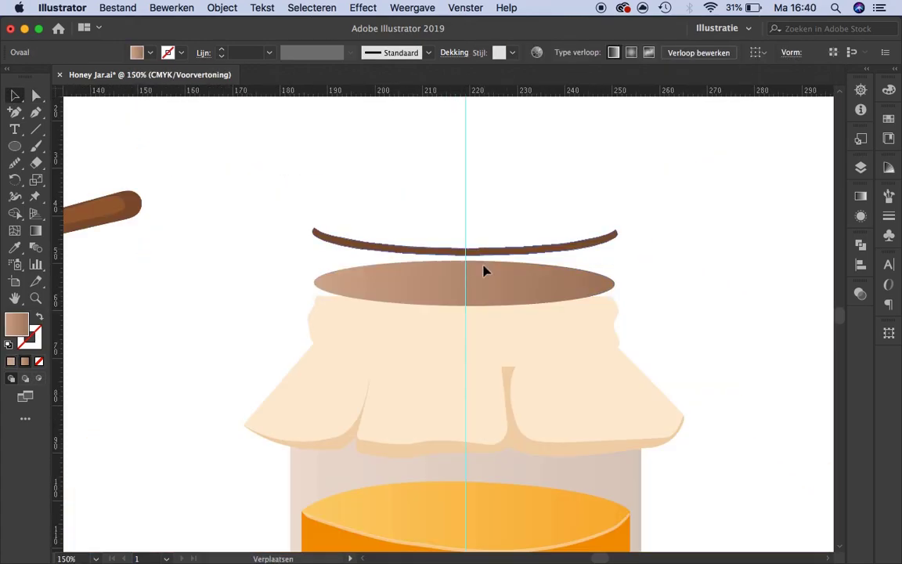
# Restore the brown band onto the cloth with an undo and inspect its left end anchors
pyautogui.hotkey('ctrl', 'z')
pyautogui.keyDown('alt'); pyautogui.scroll(4, 631, 346); pyautogui.keyUp('alt')
pyautogui.keyDown('alt'); pyautogui.scroll(-2, 648, 356); pyautogui.keyUp('alt')
pyautogui.keyDown('alt'); pyautogui.scroll(2, 700, 322); pyautogui.keyUp('alt')
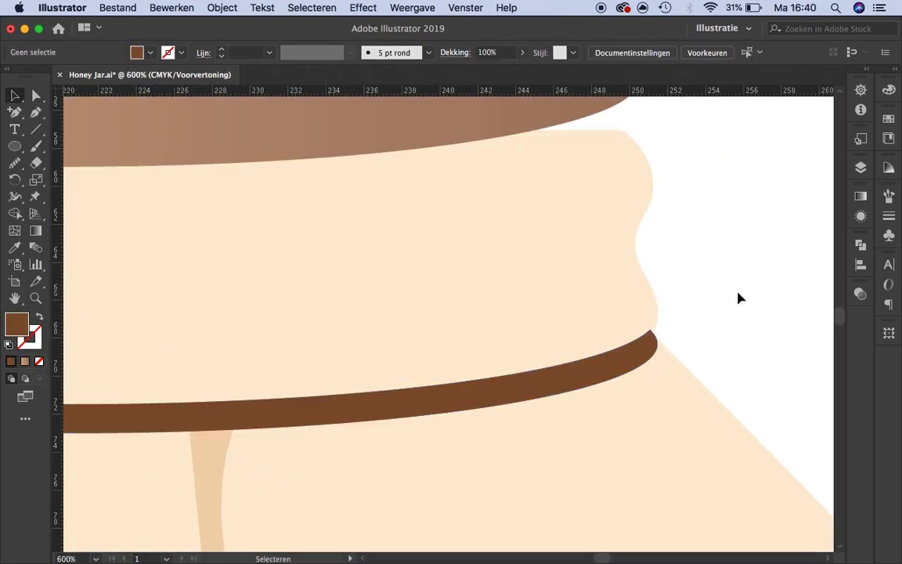
pyautogui.hscroll(-10, 740, 298)
pyautogui.click(147, 312)
pyautogui.click(125, 270)
pyautogui.press('a')
pyautogui.click(109, 274)
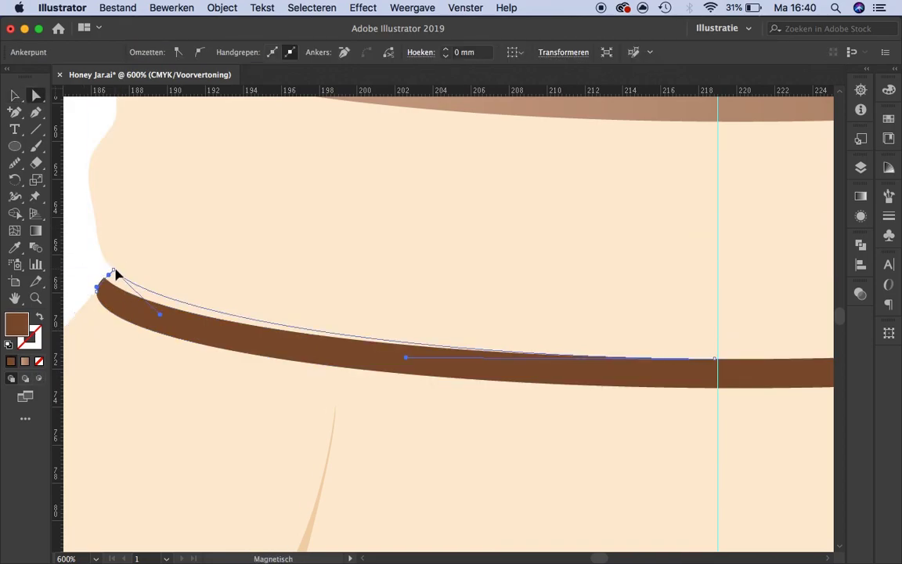
pyautogui.keyDown('alt'); pyautogui.scroll(-6, 353, 302); pyautogui.keyUp('alt')
pyautogui.keyDown('alt'); pyautogui.scroll(4, 388, 296); pyautogui.keyUp('alt')
pyautogui.press('v')
# Drag a copy of the lid oval upward and nudge it down to form the rim arc
pyautogui.click(327, 239)
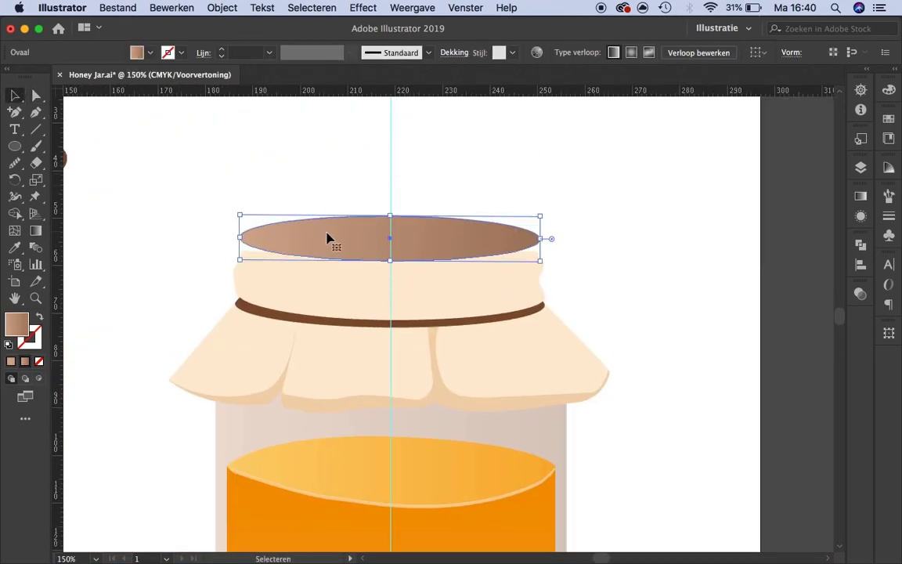
pyautogui.moveTo(327, 239); pyautogui.dragTo(329, 153)
pyautogui.scroll(2, 326, 379)
pyautogui.hotkey('shift', 'Down')
pyautogui.hotkey('shift', 'Down')
pyautogui.hotkey('shift', 'Down')
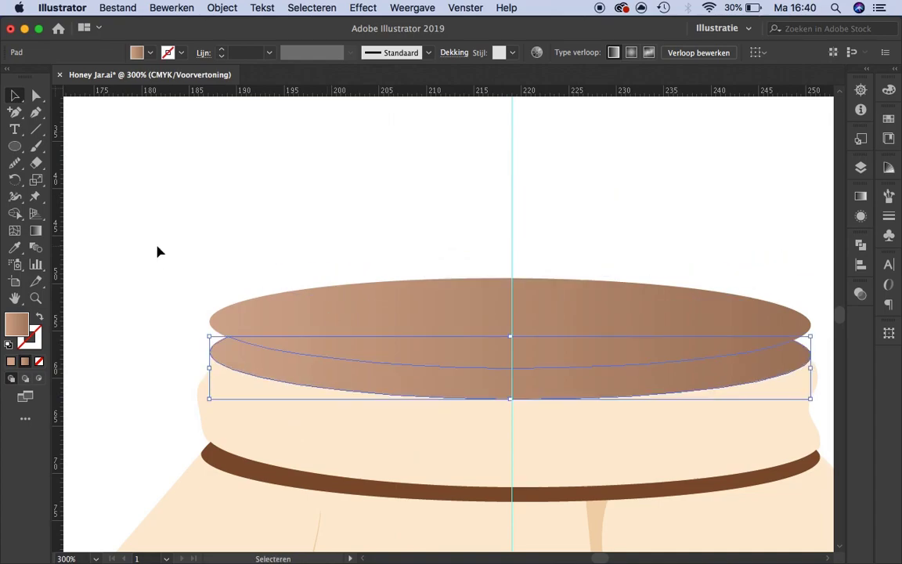
pyautogui.click(222, 264)
pyautogui.keyDown('alt'); pyautogui.scroll(-2, 250, 302); pyautogui.keyUp('alt')
# Give the rim arc the cloth's cream colour and move the brown oval down onto the lid
pyautogui.press('i')
pyautogui.keyDown('super'); pyautogui.click(247, 329); pyautogui.keyUp('super')
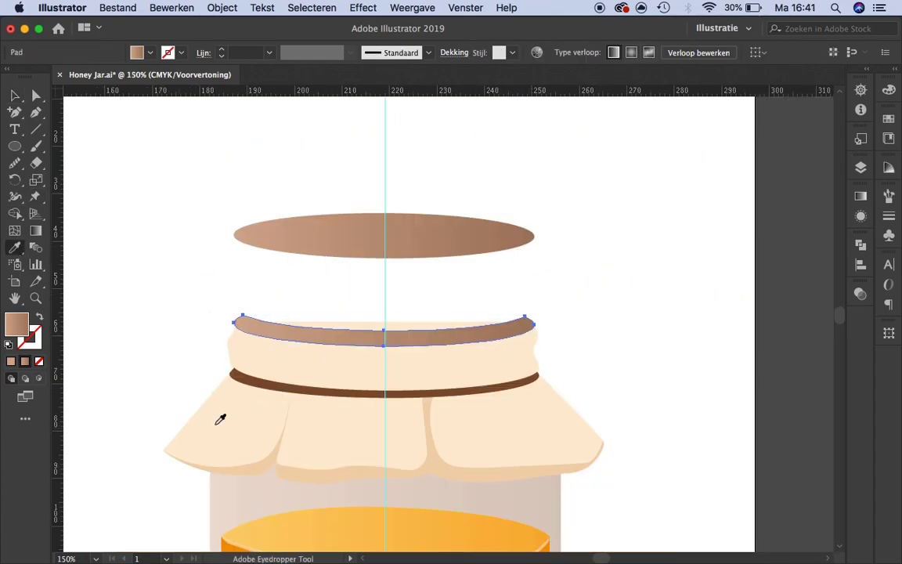
pyautogui.click(220, 419)
pyautogui.press('v')
pyautogui.moveTo(463, 235); pyautogui.dragTo(463, 322)
pyautogui.keyDown('alt'); pyautogui.scroll(-4, 487, 312); pyautogui.keyUp('alt')
pyautogui.keyDown('alt'); pyautogui.scroll(4, 350, 338); pyautogui.keyUp('alt')
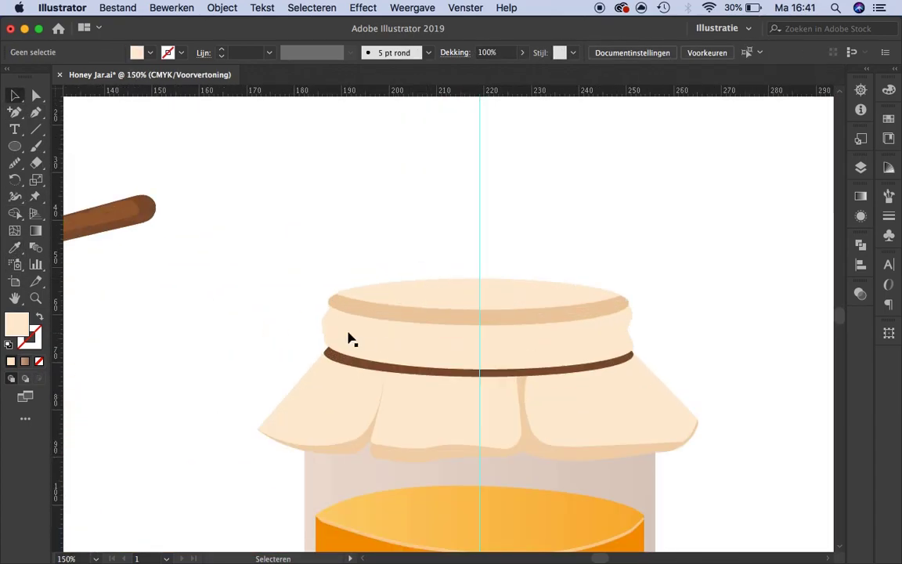
pyautogui.keyDown('alt'); pyautogui.scroll(2, 350, 338); pyautogui.keyUp('alt')
pyautogui.keyDown('alt'); pyautogui.scroll(4, 457, 335); pyautogui.keyUp('alt')
# Reshape the lid arc's anchors with the Direct Selection tool
pyautogui.click(177, 248)
pyautogui.press('a')
pyautogui.keyDown('alt'); pyautogui.scroll(-2, 195, 257); pyautogui.keyUp('alt')
pyautogui.click(496, 240)
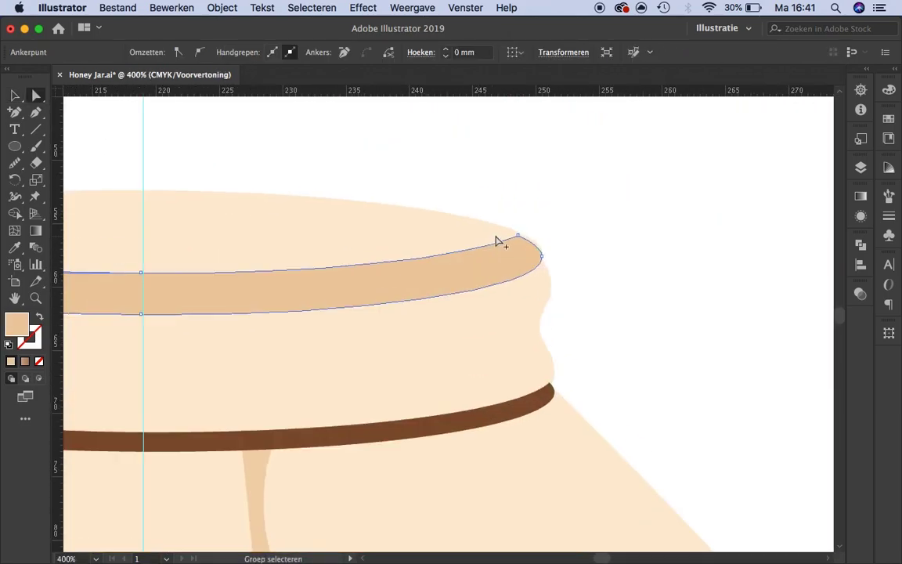
pyautogui.keyDown('alt'); pyautogui.scroll(-1, 496, 240); pyautogui.keyUp('alt')
pyautogui.click(636, 310)
pyautogui.keyDown('alt'); pyautogui.scroll(-1, 634, 309); pyautogui.keyUp('alt')
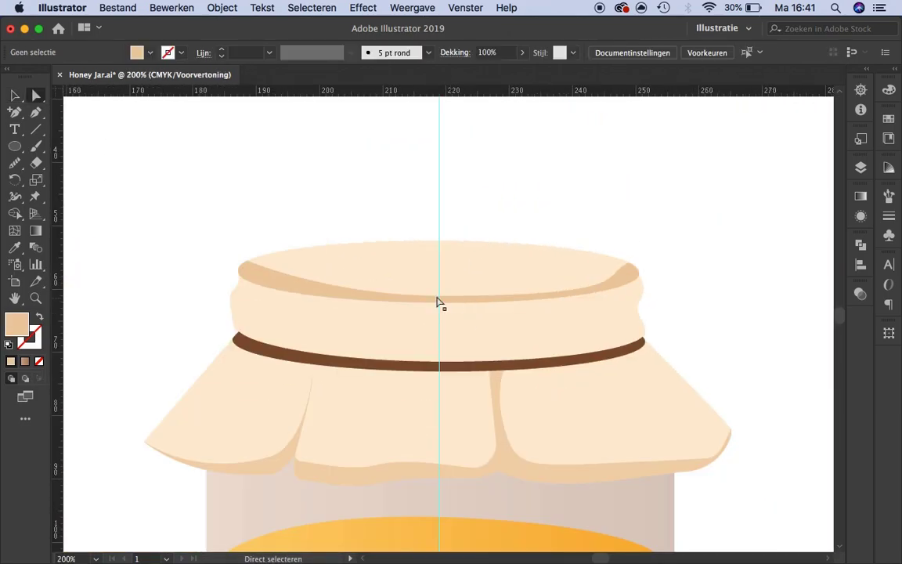
pyautogui.keyDown('alt'); pyautogui.scroll(1, 294, 305); pyautogui.keyUp('alt')
pyautogui.click(363, 303)
pyautogui.keyDown('alt'); pyautogui.scroll(-1, 248, 298); pyautogui.keyUp('alt')
pyautogui.click(179, 254)
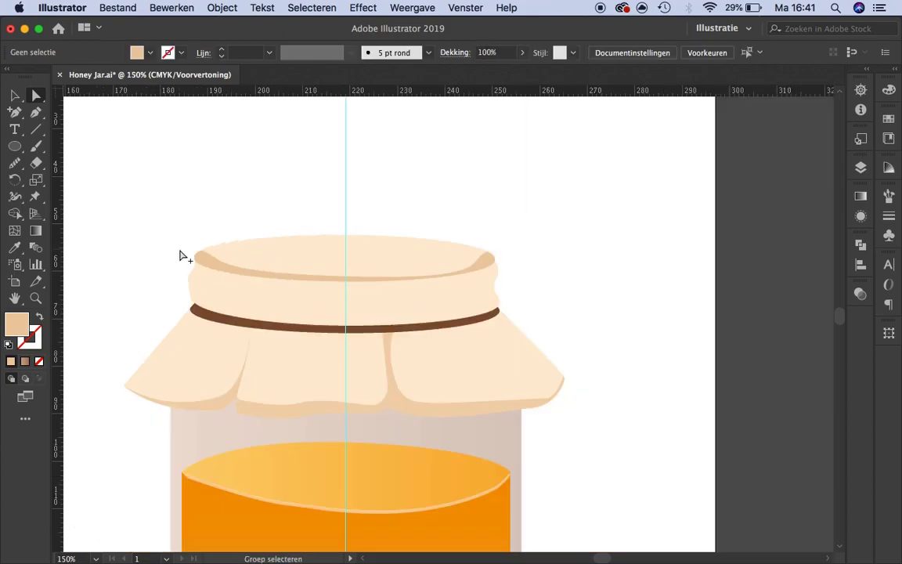
pyautogui.click(448, 289)
# Check the lid arc path and the jar lid group, then clear the selection
pyautogui.keyDown('alt'); pyautogui.scroll(1, 448, 288); pyautogui.keyUp('alt')
pyautogui.keyDown('alt'); pyautogui.scroll(1, 449, 288); pyautogui.keyUp('alt')
pyautogui.click(15, 96)
pyautogui.keyDown('alt'); pyautogui.scroll(-3, 529, 281); pyautogui.keyUp('alt')
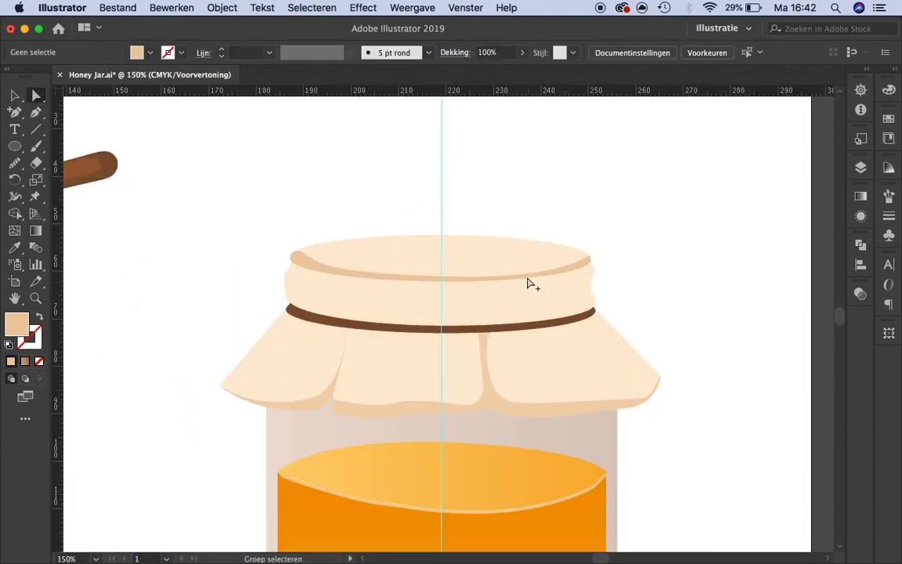
pyautogui.keyDown('alt'); pyautogui.scroll(1, 507, 376); pyautogui.keyUp('alt')
pyautogui.click(438, 220)
pyautogui.keyDown('alt'); pyautogui.scroll(-2, 441, 249); pyautogui.keyUp('alt')
pyautogui.click(440, 249)
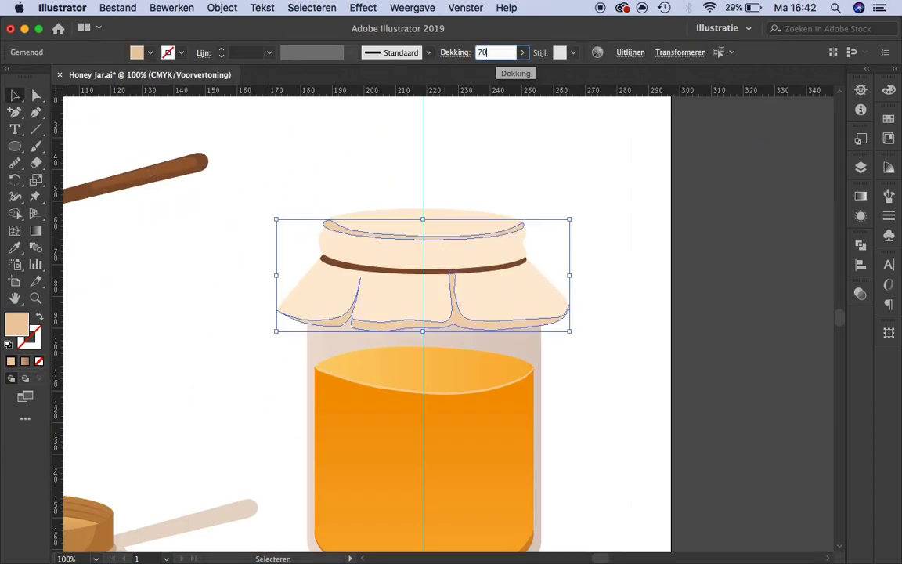
pyautogui.keyDown('alt'); pyautogui.scroll(-2, 512, 242); pyautogui.keyUp('alt')
pyautogui.click(591, 234)
pyautogui.keyDown('alt'); pyautogui.scroll(6, 460, 223); pyautogui.keyUp('alt')
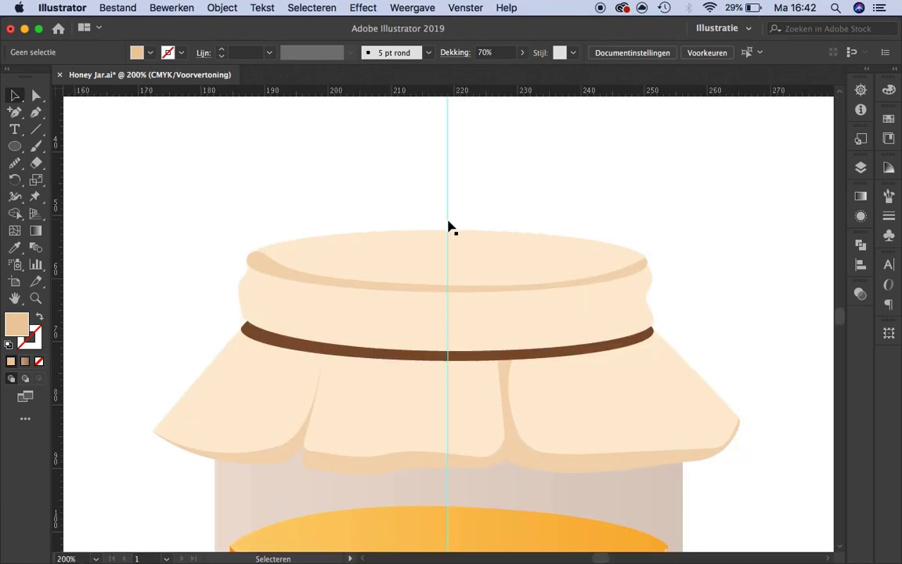
# Draw a small crescent shadow along the left end of the lid rim
pyautogui.press('p')
pyautogui.moveTo(295, 232); pyautogui.dragTo(309, 286)
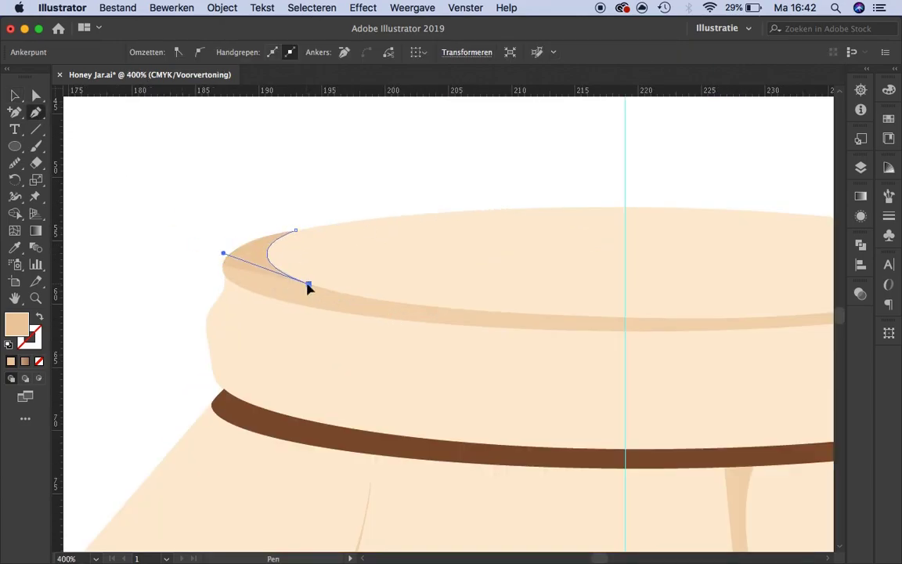
pyautogui.click(224, 253)
pyautogui.press('v')
pyautogui.keyDown('alt'); pyautogui.scroll(-3, 271, 251); pyautogui.keyUp('alt')
pyautogui.keyDown('alt'); pyautogui.scroll(-3, 487, 355); pyautogui.keyUp('alt')
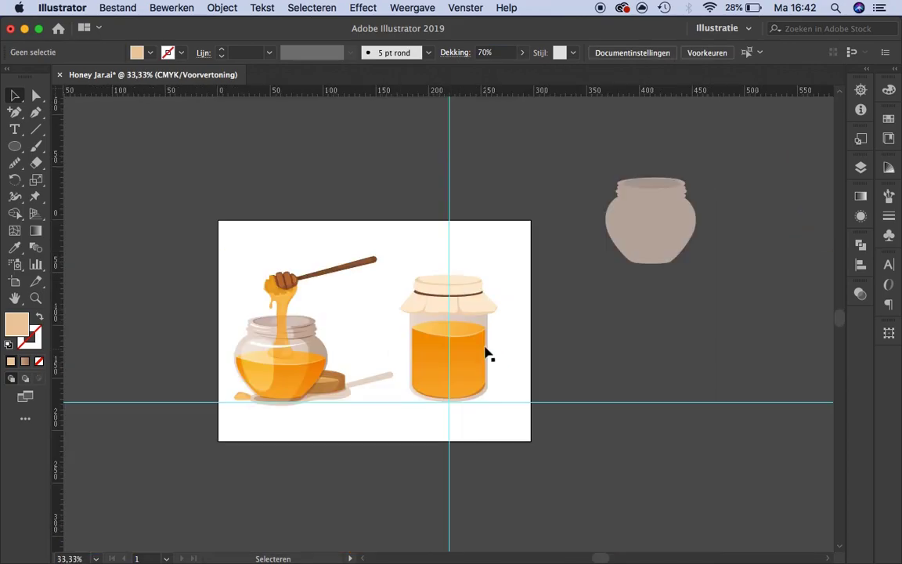
pyautogui.keyDown('alt'); pyautogui.scroll(3, 488, 355); pyautogui.keyUp('alt')
pyautogui.click(363, 211)
pyautogui.keyDown('alt'); pyautogui.scroll(2, 363, 211); pyautogui.keyUp('alt')
# Open the fill colour picker, close it, and deselect everything
pyautogui.press('a')
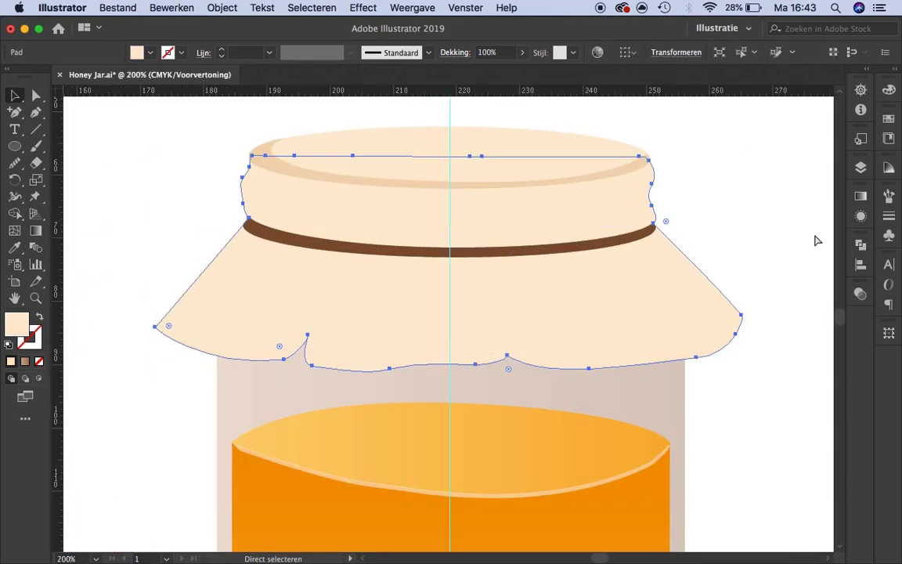
pyautogui.doubleClick(16, 324)
pyautogui.press('Return')
pyautogui.click(402, 171)
pyautogui.hotkey('ctrl', 'shift', 'a')
pyautogui.keyDown('alt'); pyautogui.scroll(-4, 507, 231); pyautogui.keyUp('alt')
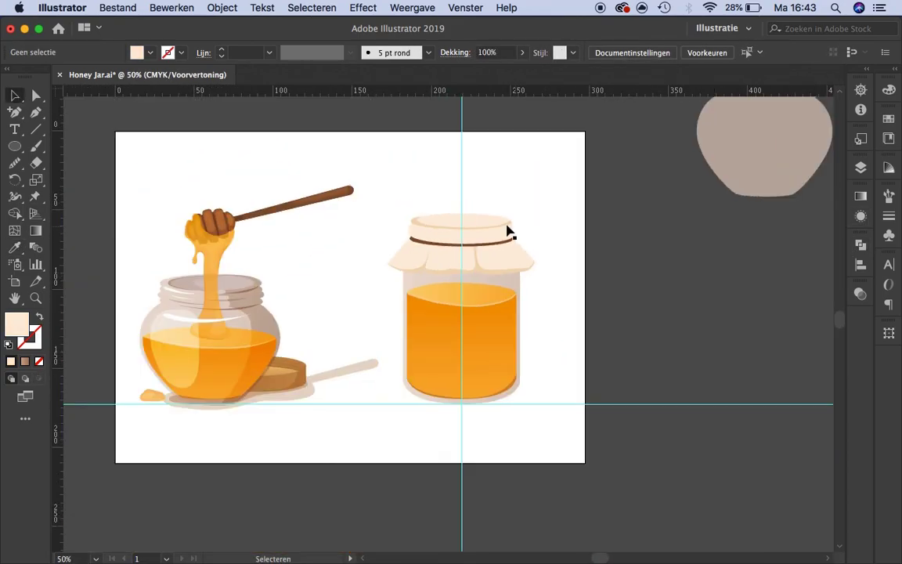
pyautogui.keyDown('alt'); pyautogui.scroll(2, 501, 223); pyautogui.keyUp('alt')
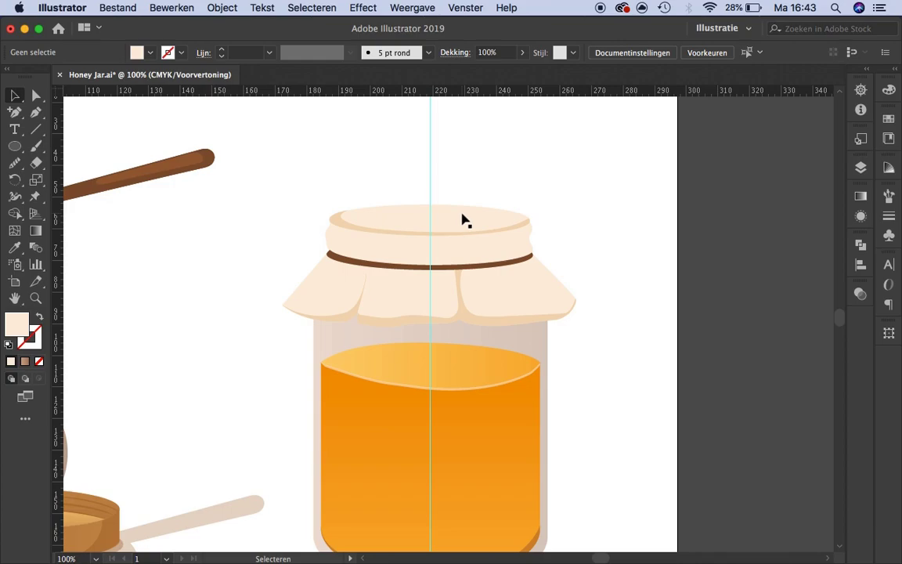
pyautogui.keyDown('alt'); pyautogui.scroll(2, 462, 219); pyautogui.keyUp('alt')
# Draw two thin tan fold streaks down the lid cloth at 70% opacity
pyautogui.press('p')
pyautogui.click(438, 258)
pyautogui.moveTo(448, 332); pyautogui.dragTo(455, 309)
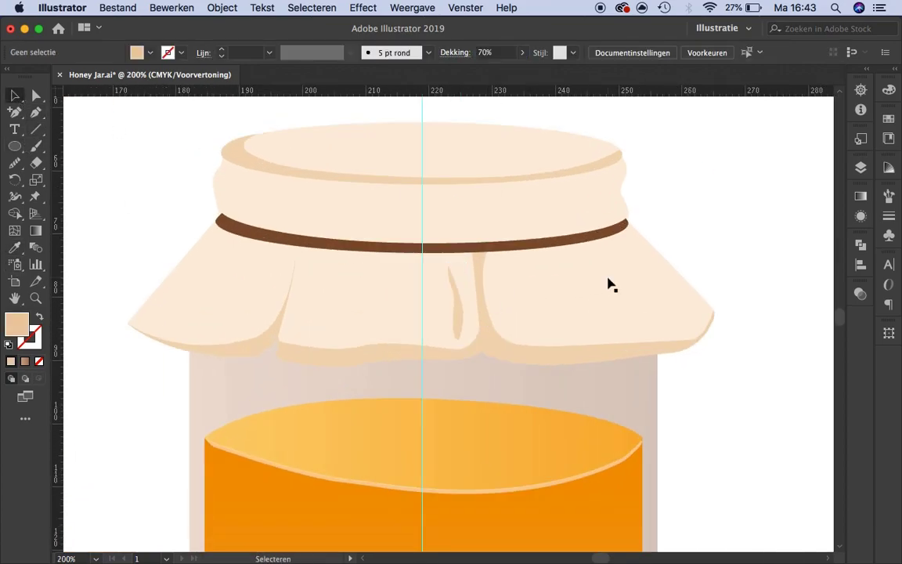
pyautogui.keyDown('alt'); pyautogui.scroll(1, 610, 285); pyautogui.keyUp('alt')
pyautogui.press('p')
pyautogui.click(460, 247)
pyautogui.click(457, 260)
pyautogui.click(452, 270)
pyautogui.click(456, 281)
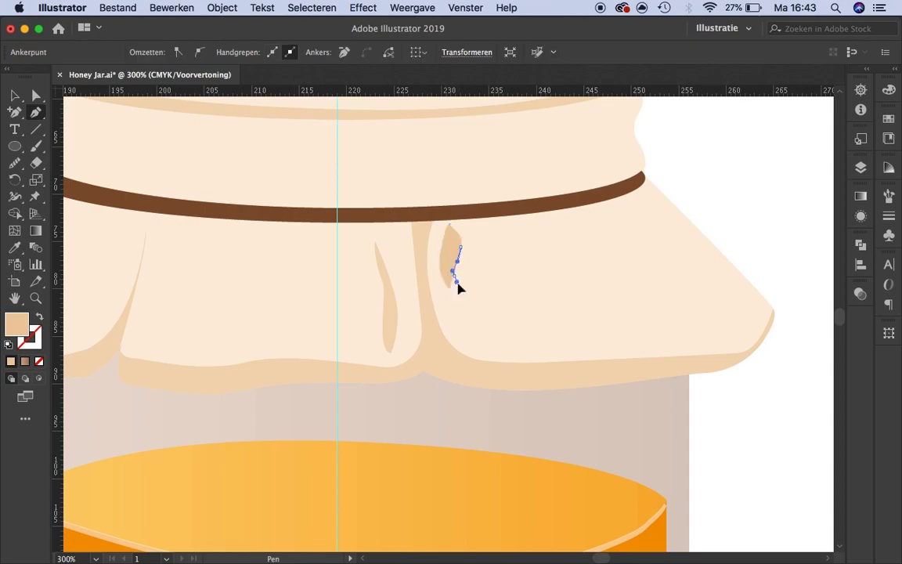
pyautogui.press('v')
pyautogui.click(461, 239)
pyautogui.press('7')
pyautogui.click(663, 187)
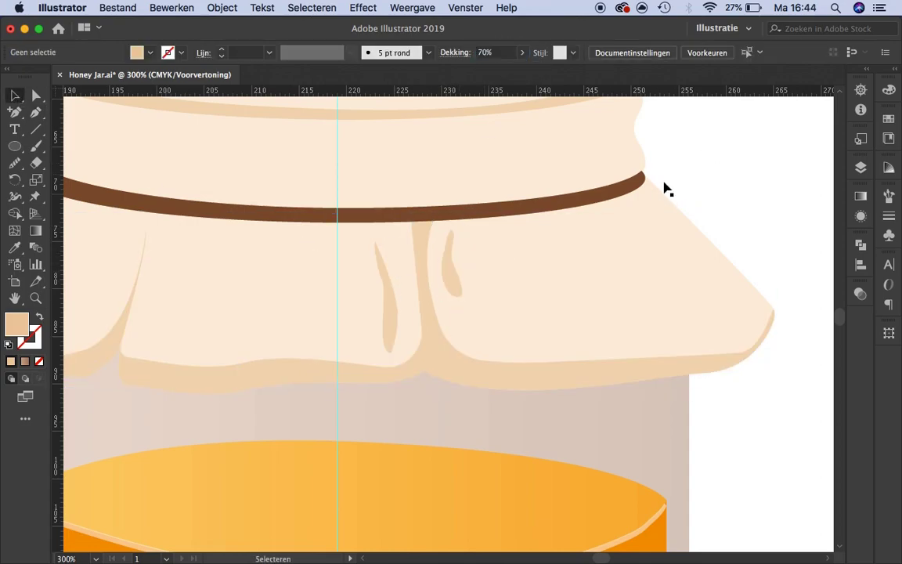
# Raise the peak anchor of the lid's lower-edge shading path
pyautogui.keyDown('alt'); pyautogui.scroll(-5, 502, 299); pyautogui.keyUp('alt')
pyautogui.keyDown('alt'); pyautogui.scroll(4, 683, 293); pyautogui.keyUp('alt')
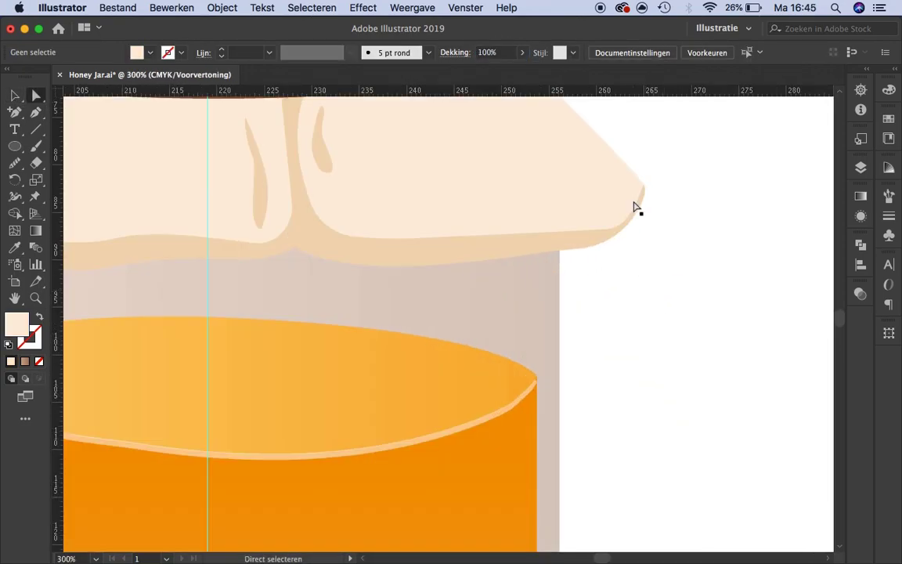
pyautogui.click(640, 258)
pyautogui.keyDown('alt'); pyautogui.scroll(1, 613, 296); pyautogui.keyUp('alt')
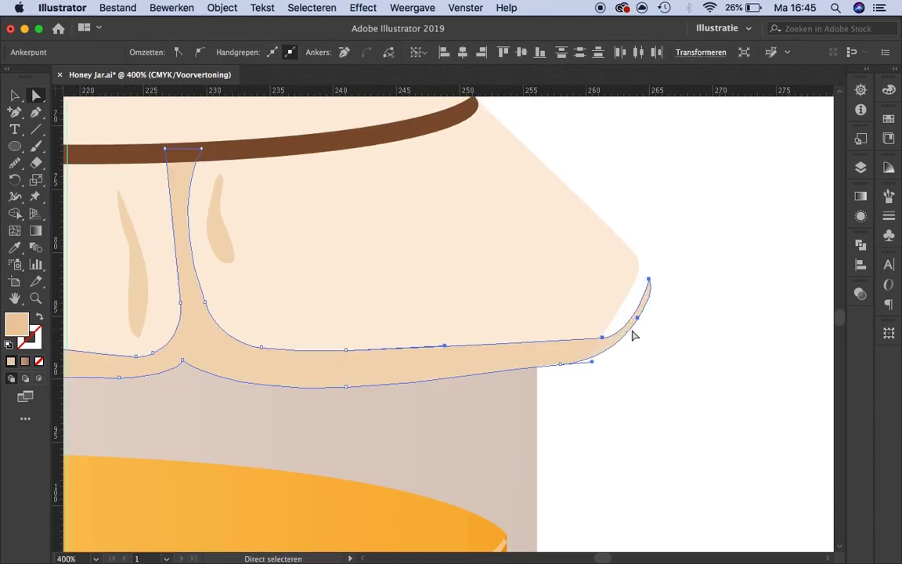
pyautogui.keyDown('alt'); pyautogui.scroll(-3, 590, 368); pyautogui.keyUp('alt')
pyautogui.keyDown('alt'); pyautogui.scroll(1, 810, 368); pyautogui.keyUp('alt')
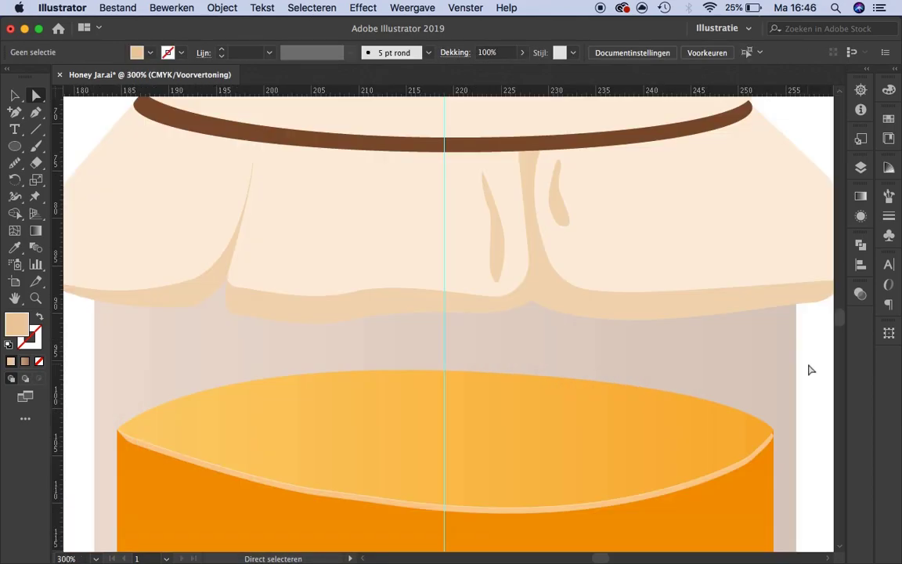
pyautogui.keyDown('alt'); pyautogui.scroll(1, 505, 286); pyautogui.keyUp('alt')
pyautogui.click(505, 285)
pyautogui.moveTo(530, 300); pyautogui.dragTo(530, 279)
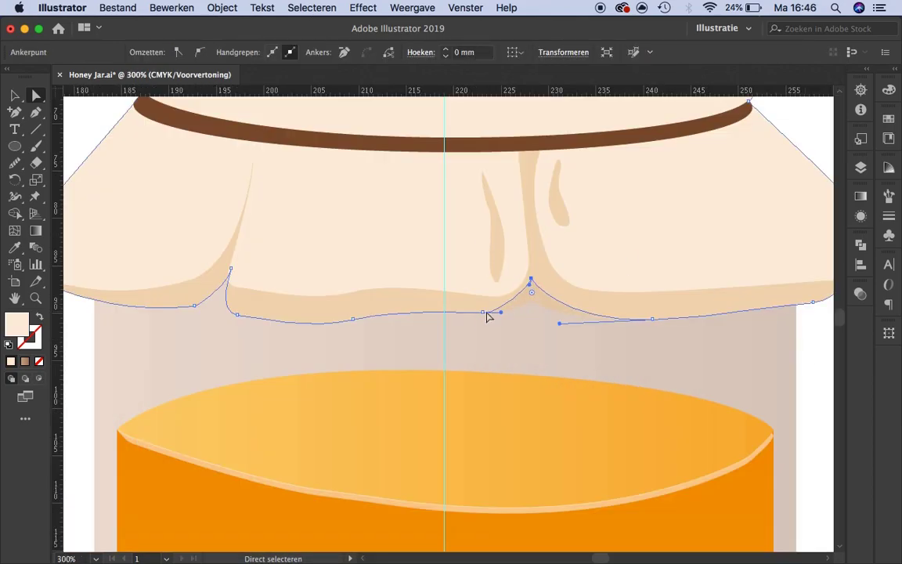
# Pull the inner highlight's lower anchor down to follow the reshaped scallop
pyautogui.click(332, 325)
pyautogui.click(499, 311)
pyautogui.moveTo(499, 312); pyautogui.dragTo(501, 329)
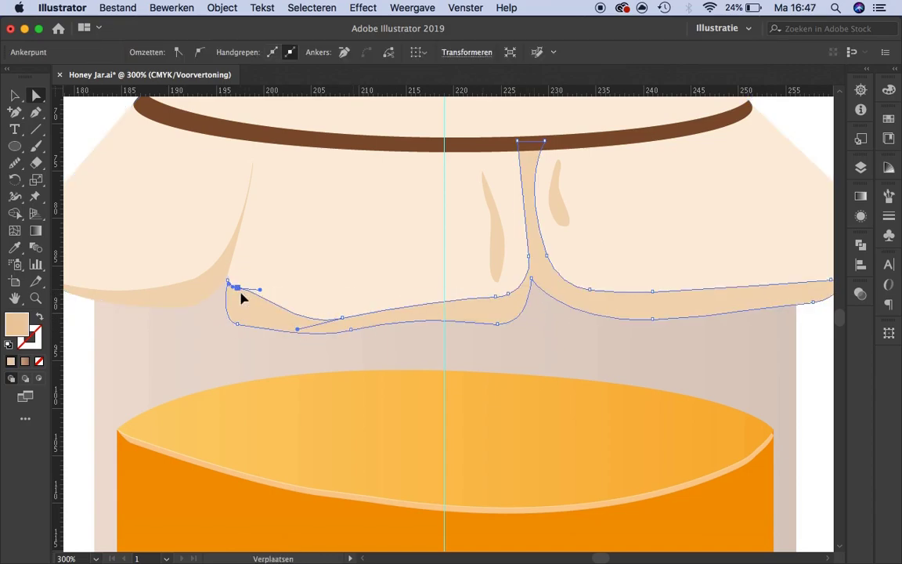
pyautogui.click(664, 268)
pyautogui.keyDown('alt'); pyautogui.scroll(-3, 664, 268); pyautogui.keyUp('alt')
# Select anchors on the existing cloth fold streaks, then clear the selection
pyautogui.keyDown('alt'); pyautogui.scroll(-3, 459, 302); pyautogui.keyUp('alt')
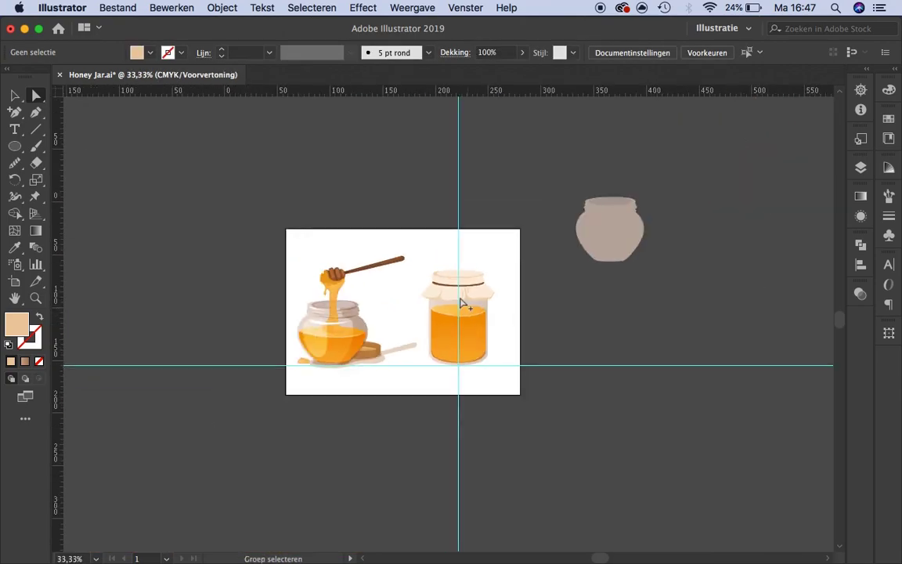
pyautogui.keyDown('alt'); pyautogui.scroll(5, 440, 286); pyautogui.keyUp('alt')
pyautogui.click(440, 286)
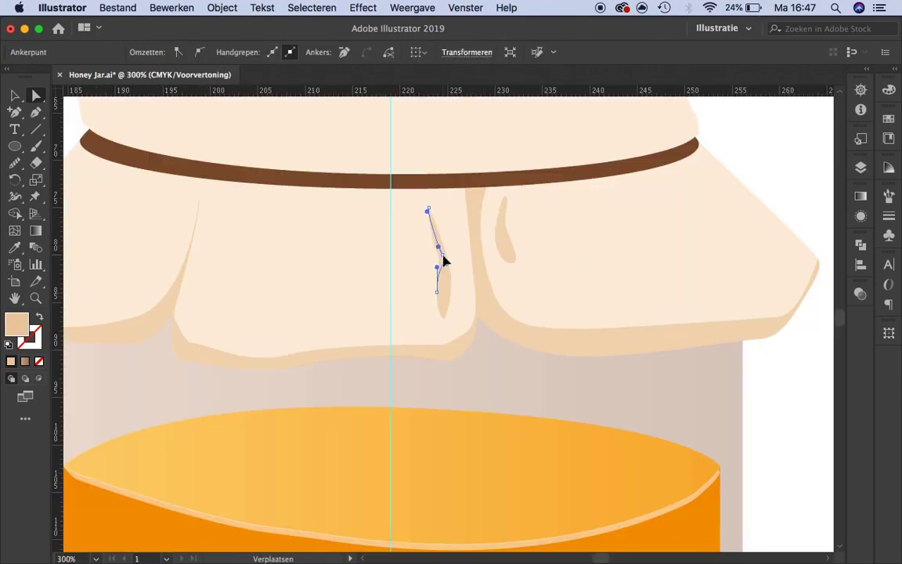
pyautogui.keyDown('alt'); pyautogui.scroll(-5, 495, 321); pyautogui.keyUp('alt')
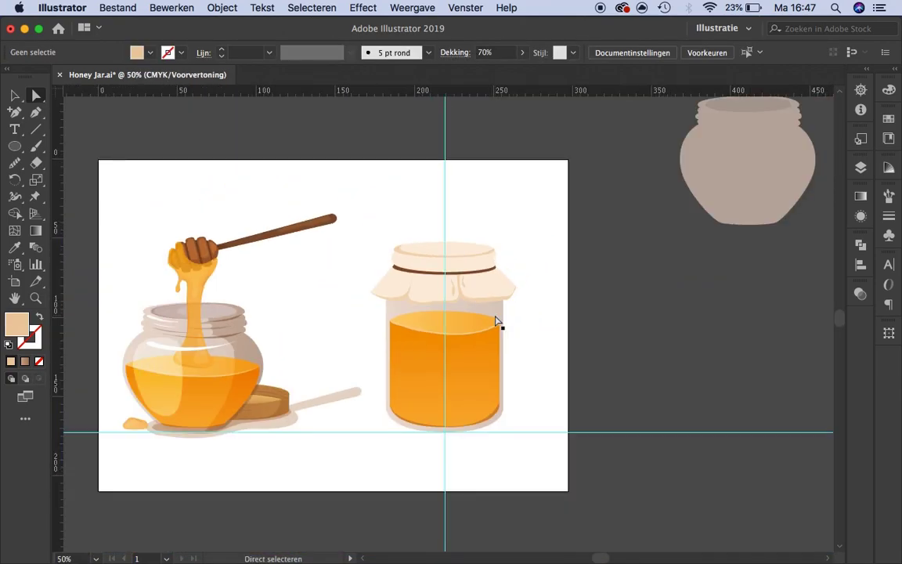
pyautogui.keyDown('alt'); pyautogui.scroll(5, 495, 321); pyautogui.keyUp('alt')
pyautogui.click(250, 288)
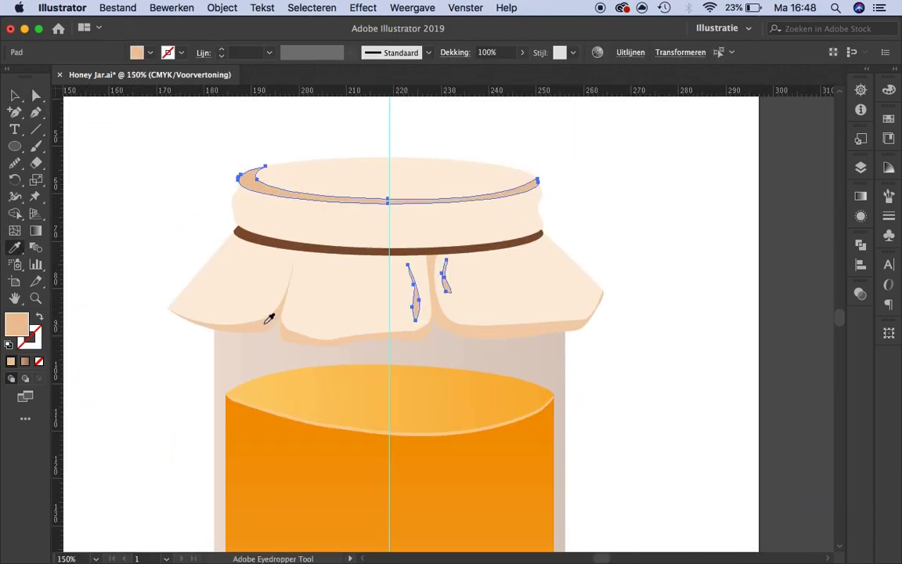
pyautogui.press('v')
pyautogui.click(269, 317)
# Draw a closed curved crease shape down the lid cloth's right side
pyautogui.keyDown('alt'); pyautogui.scroll(-2, 501, 235); pyautogui.keyUp('alt')
pyautogui.keyDown('alt'); pyautogui.scroll(-4, 497, 234); pyautogui.keyUp('alt')
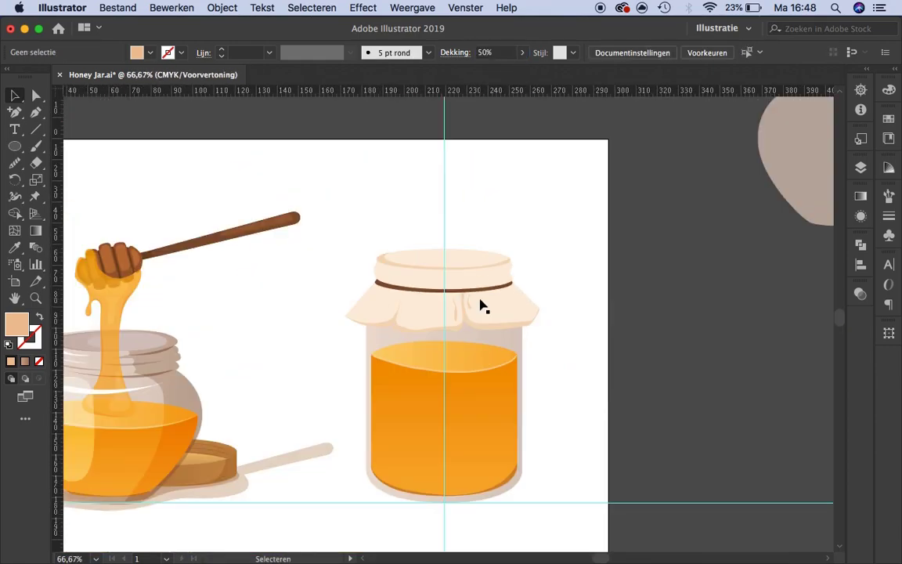
pyautogui.press('p')
pyautogui.click(413, 252)
pyautogui.moveTo(399, 326); pyautogui.dragTo(399, 330)
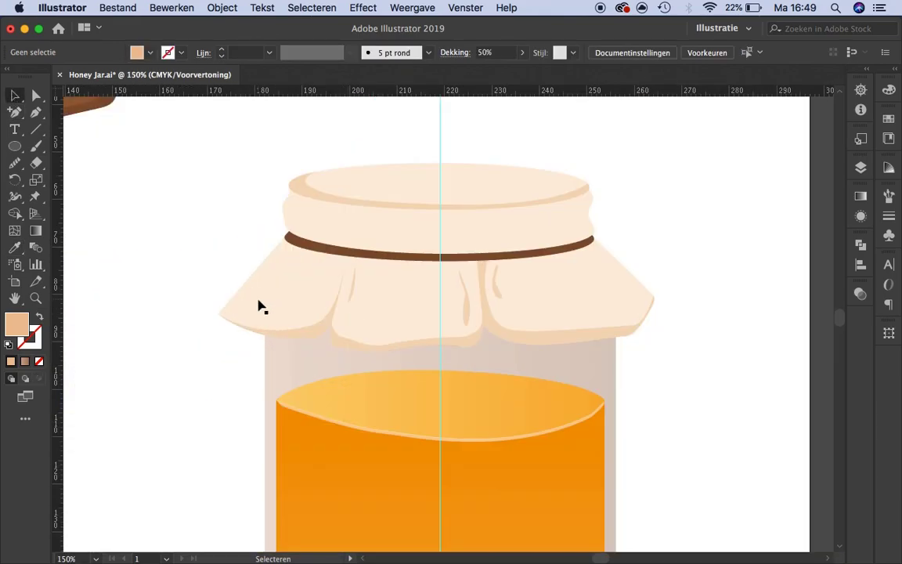
pyautogui.scroll(3, 472, 272)
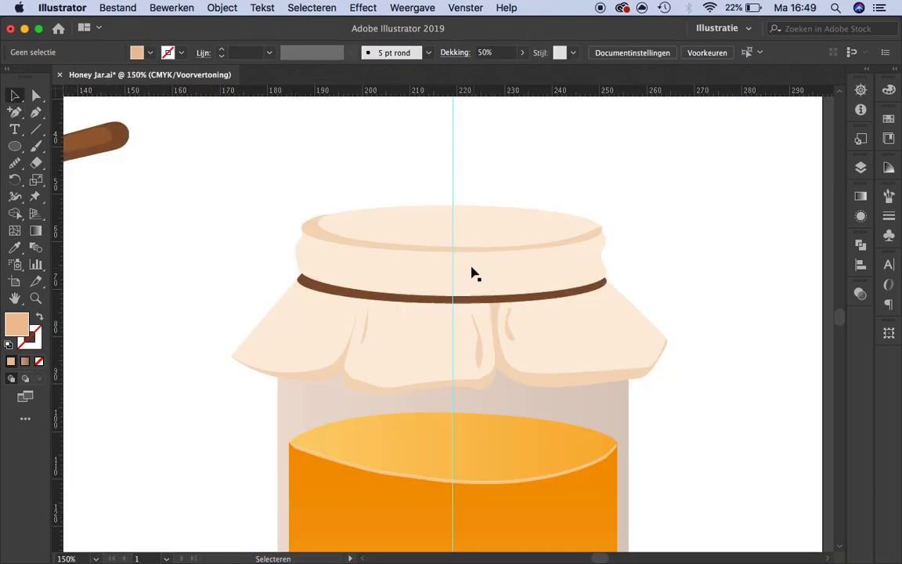
pyautogui.scroll(1, 435, 280)
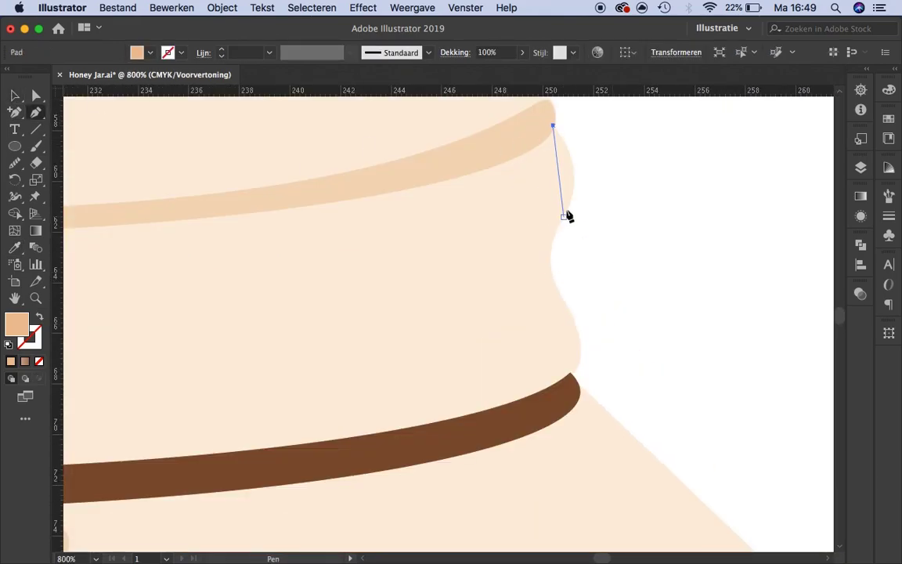
pyautogui.moveTo(539, 248); pyautogui.dragTo(537, 268)
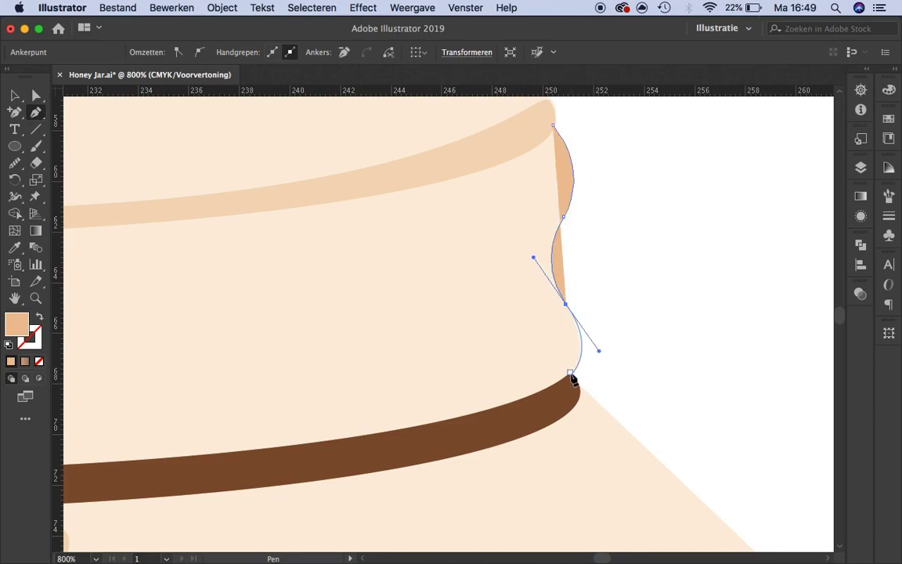
pyautogui.scroll(10, 540, 235)
pyautogui.scroll(-7, 540, 172)
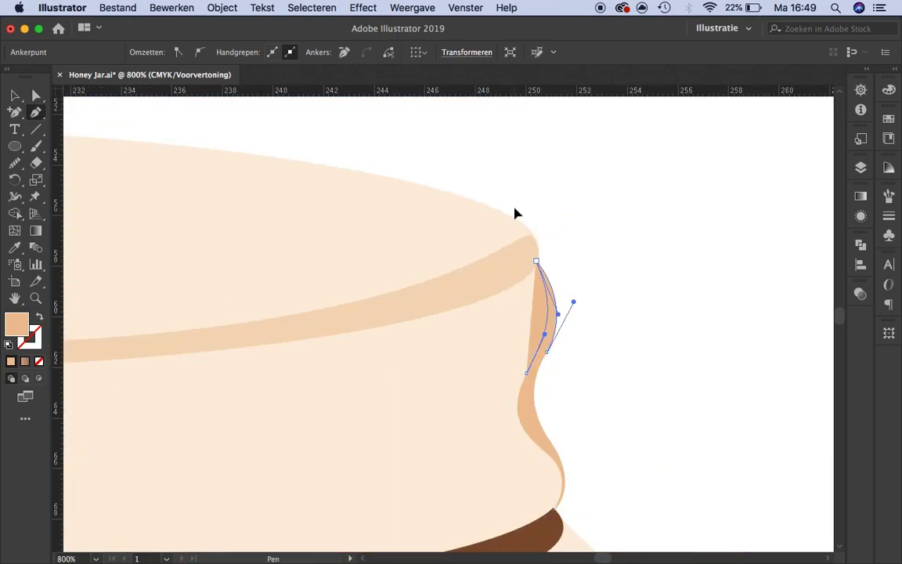
pyautogui.click(552, 259)
# Refine the thin fold shape on the band with Direct Selection anchor points
pyautogui.press('a')
pyautogui.click(690, 240)
pyautogui.hotkey('ctrl', '-')
pyautogui.hotkey('ctrl', '-')
pyautogui.hotkey('ctrl', '-')
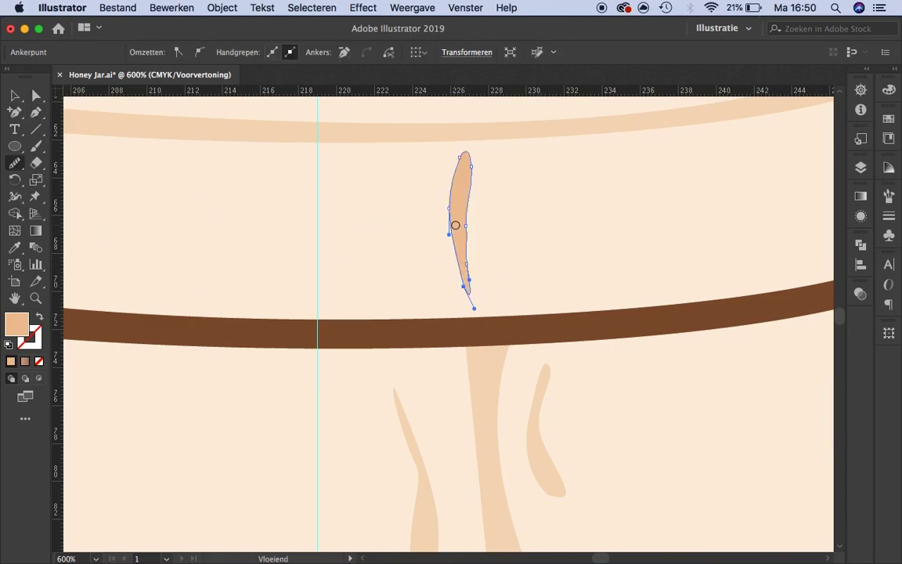
pyautogui.press('a')
pyautogui.hotkey('ctrl', '-')
pyautogui.hotkey('ctrl', '-')
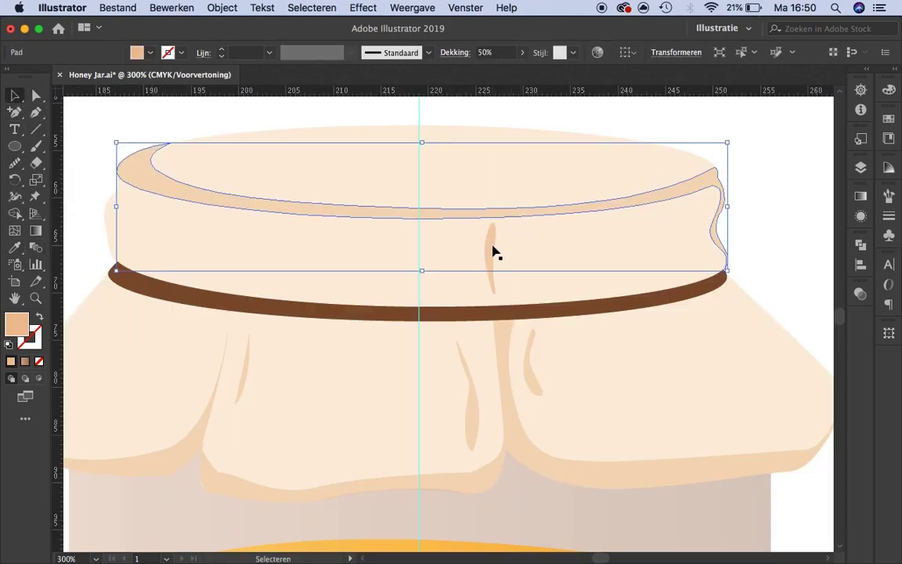
pyautogui.click(800, 252)
pyautogui.scroll(1, 527, 292)
pyautogui.click(481, 255)
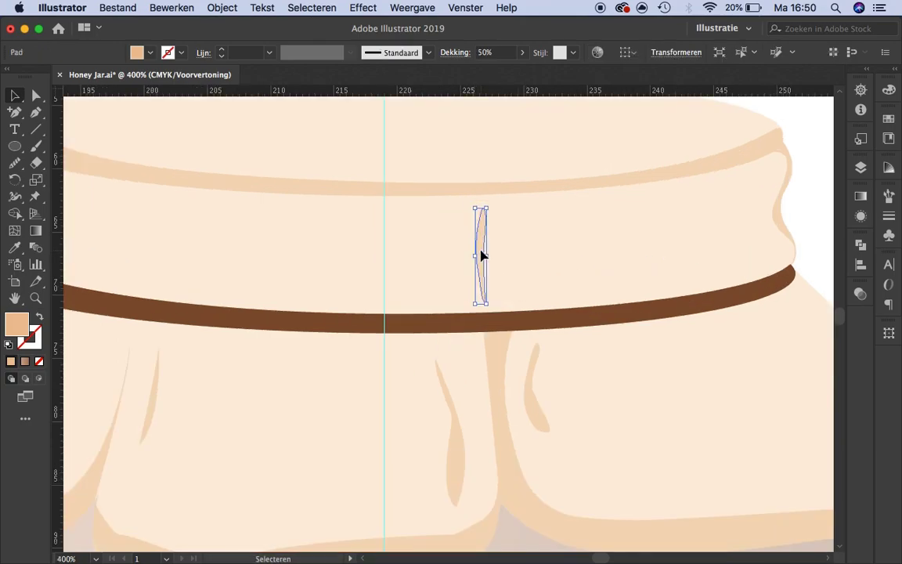
pyautogui.click(491, 298)
pyautogui.click(505, 245)
pyautogui.click(498, 294)
# Add a curved anchor and smooth the band fold into a rounded teardrop crease
pyautogui.hotkey('ctrl', '0')
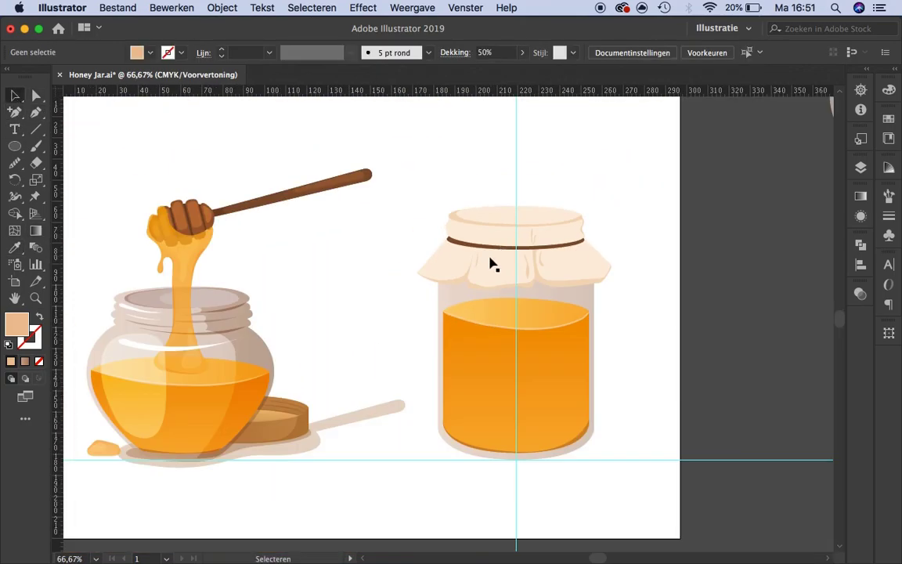
pyautogui.scroll(3, 489, 262)
pyautogui.scroll(2, 457, 252)
pyautogui.press('p')
pyautogui.moveTo(387, 229); pyautogui.dragTo(387, 258)
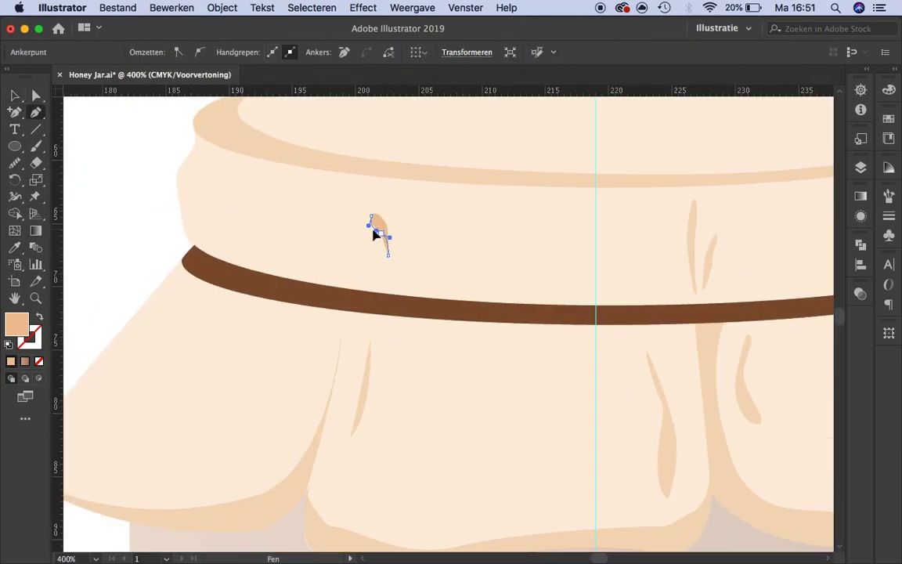
pyautogui.hotkey('ctrl', '0')
pyautogui.scroll(6, 398, 298)
pyautogui.press('a')
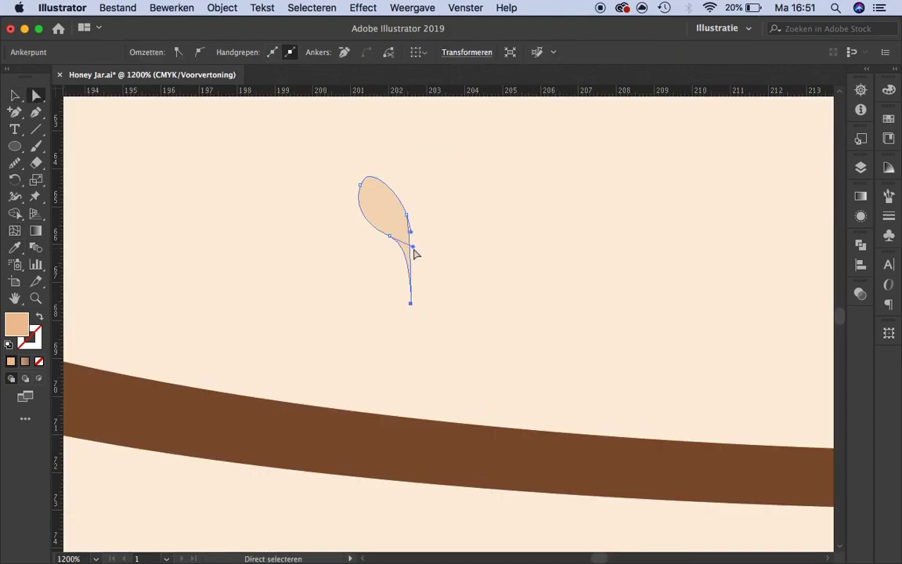
pyautogui.moveTo(365, 228); pyautogui.dragTo(413, 303)
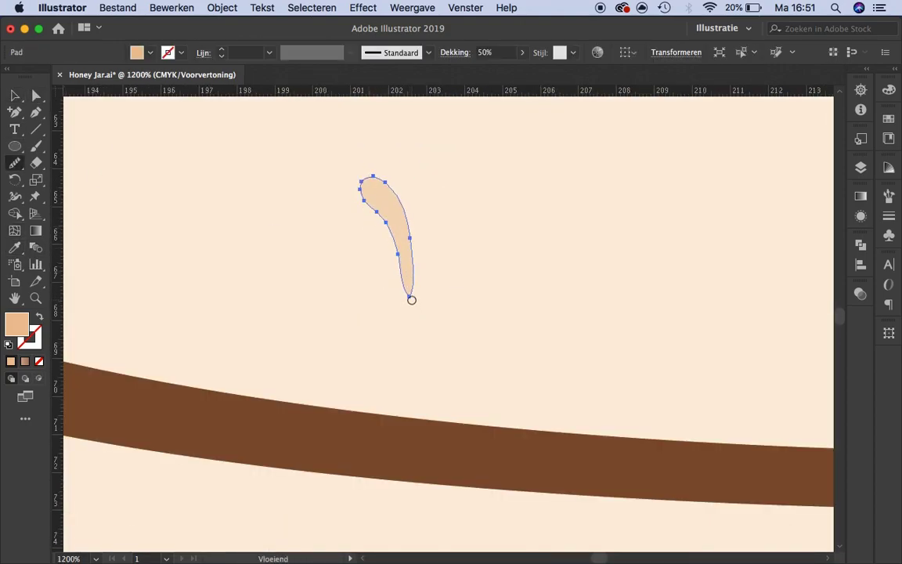
pyautogui.press('v')
# Draw a curved crease along the cloth band's left edge
pyautogui.scroll(-4, 448, 264)
pyautogui.scroll(2, 341, 264)
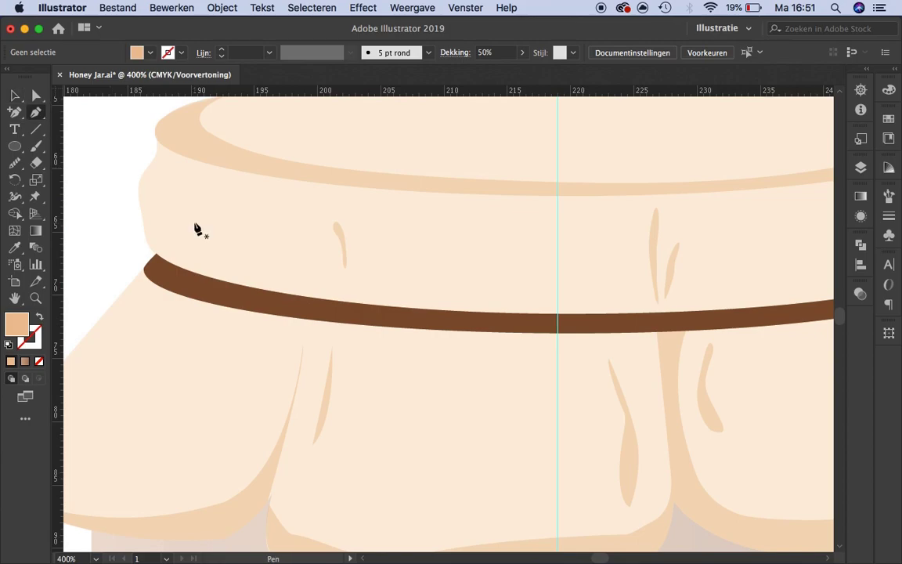
pyautogui.scroll(2, 196, 229)
pyautogui.click(158, 155)
pyautogui.moveTo(153, 199); pyautogui.dragTo(137, 214)
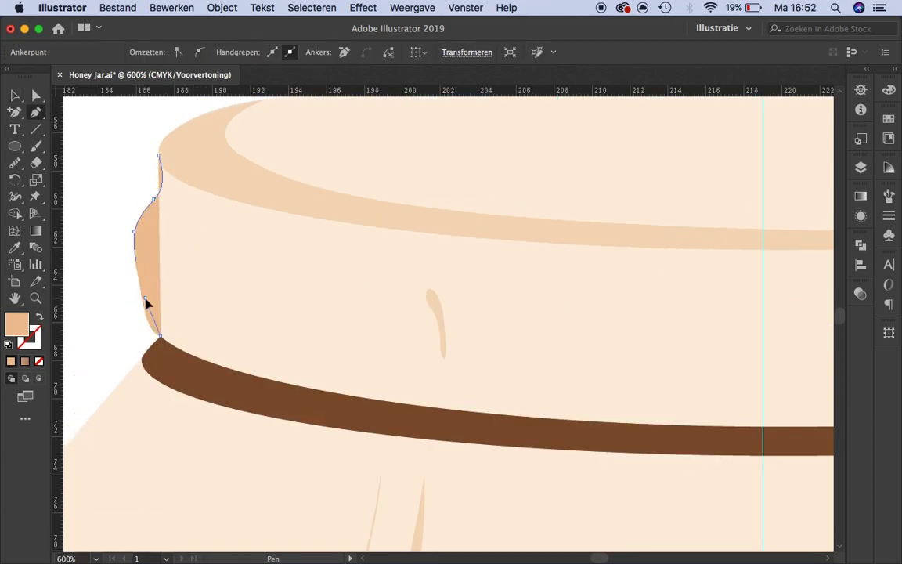
pyautogui.click(21, 101)
# Curve a crease on the lower flap and Shift-select the lower cloth flaps
pyautogui.scroll(-4, 407, 234)
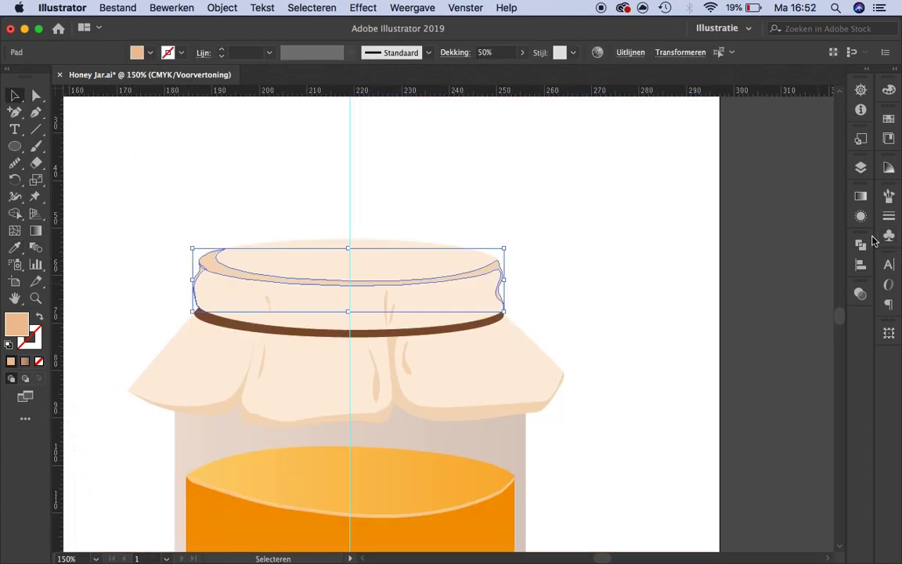
pyautogui.scroll(-4, 415, 219)
pyautogui.scroll(4, 409, 230)
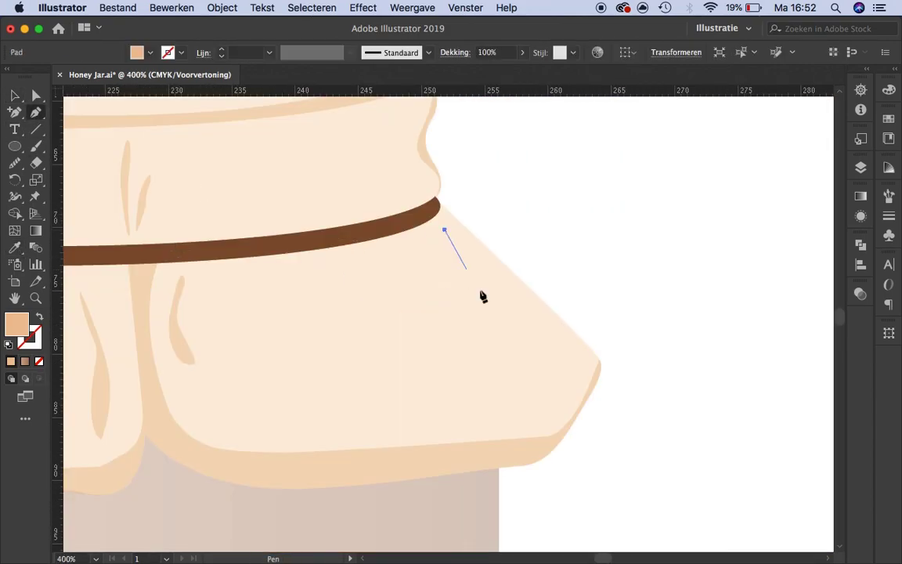
pyautogui.moveTo(513, 299); pyautogui.dragTo(461, 269)
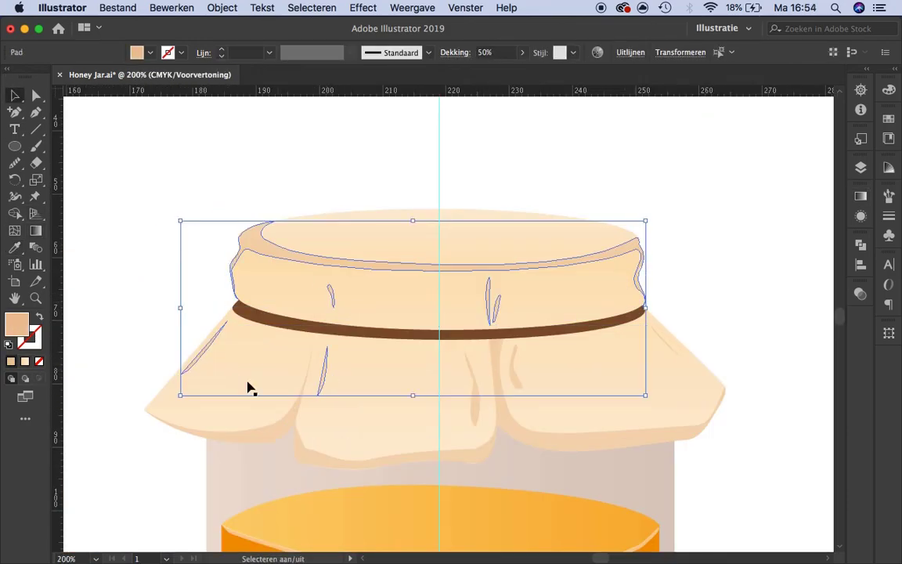
pyautogui.keyDown('shift'); pyautogui.click(664, 344); pyautogui.keyUp('shift')
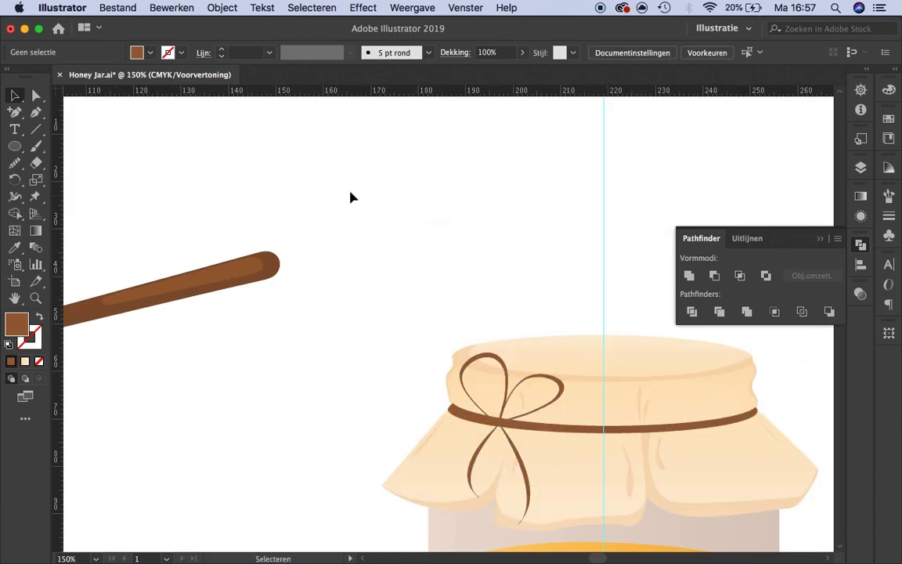
# Zoom out to the whole artboard and select the brown bow on the lid
pyautogui.hotkey('ctrl', '0')
pyautogui.click(392, 282)
pyautogui.scroll(3, 406, 289)
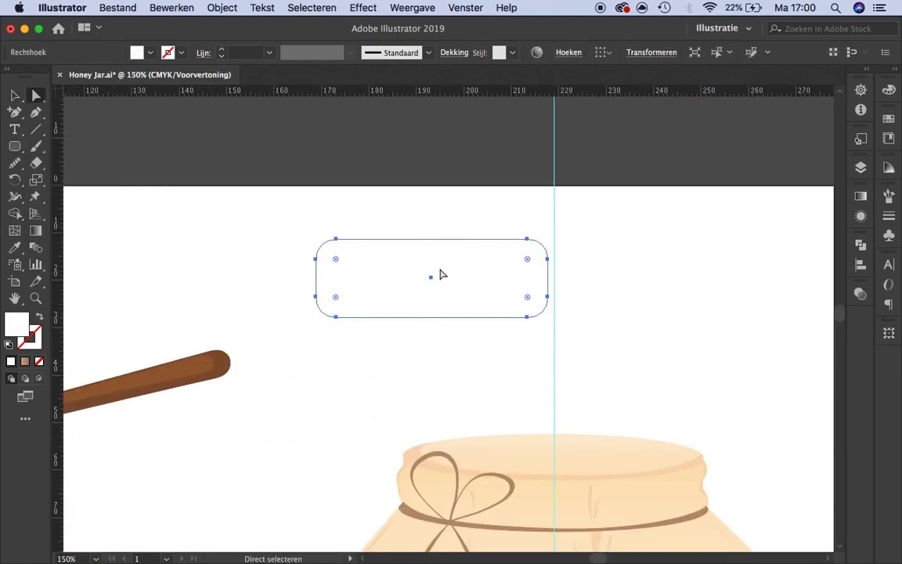
# Add an anchor to curve the label's top edge, ready for its cream gradient
pyautogui.press('p')
pyautogui.click(429, 239)
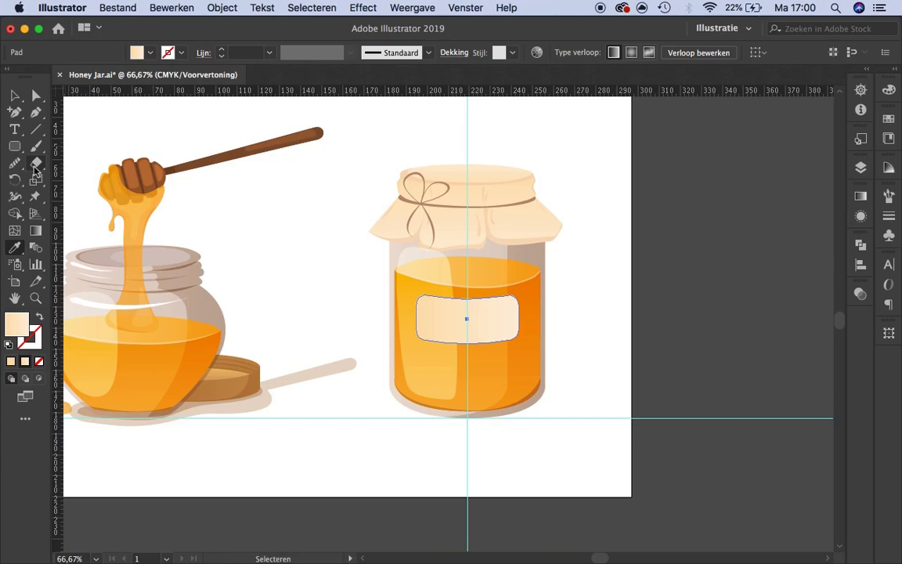
pyautogui.press('g')
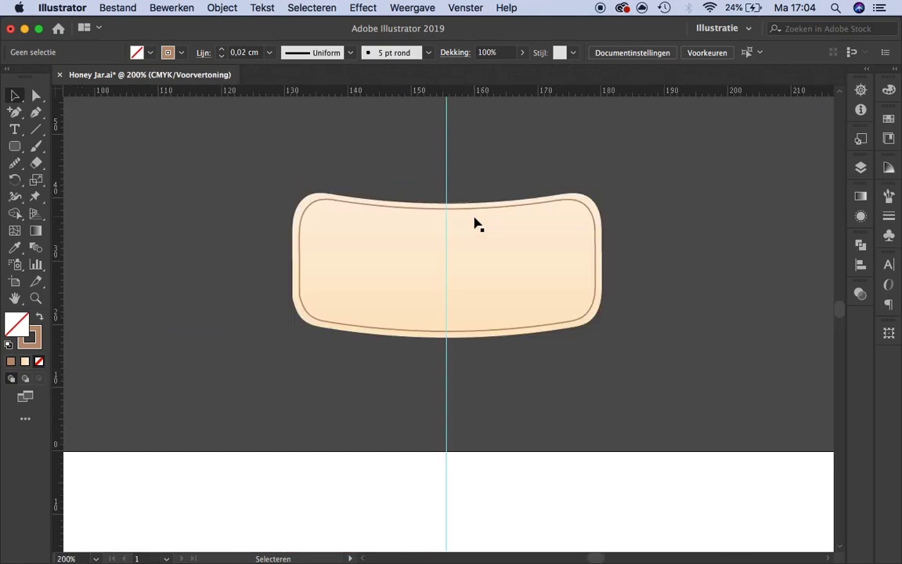
# Type 'honey' beside the label and set its font to Angelface
pyautogui.click(236, 154)
pyautogui.write('honey')
pyautogui.click(498, 51)
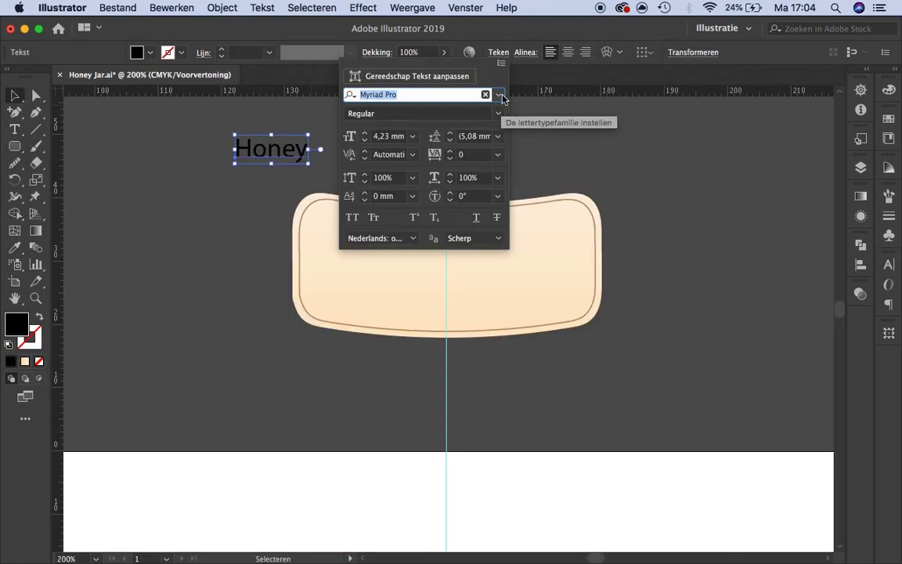
pyautogui.click(498, 94)
pyautogui.scroll(-5, 547, 338)
pyautogui.click(546, 337)
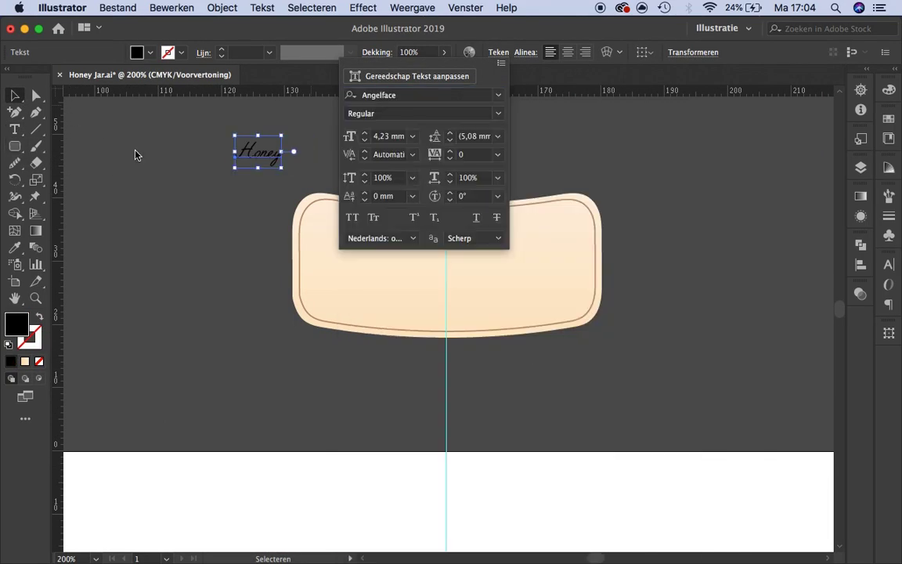
# Draw a curved baseline along the label outline and type 'Honey' on it
pyautogui.press('v')
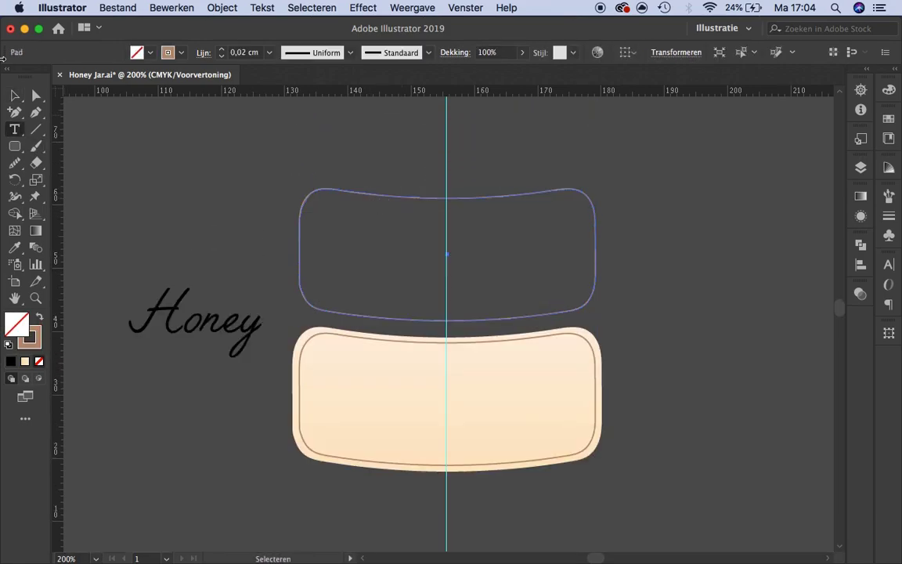
pyautogui.click(328, 191)
pyautogui.hotkey('ctrl', '+')
pyautogui.press('p')
pyautogui.click(221, 168)
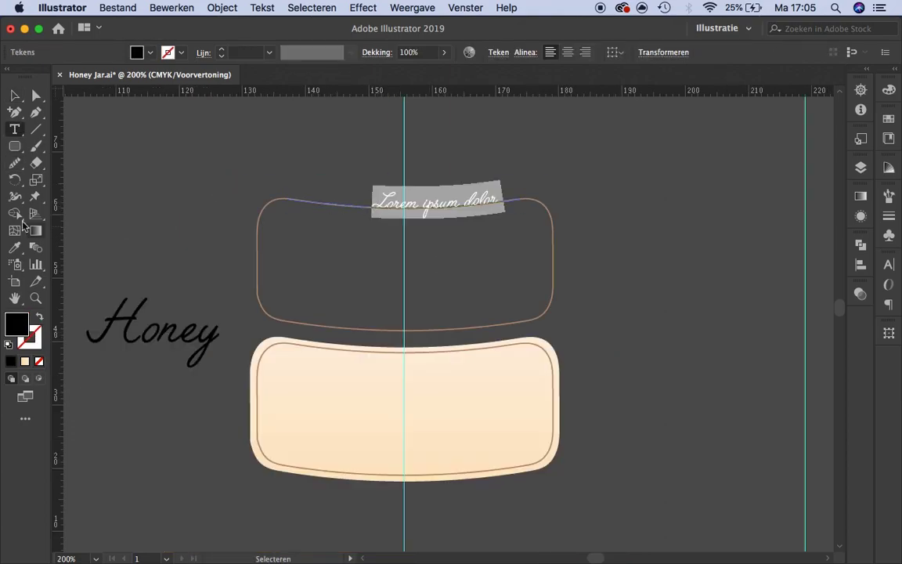
pyautogui.write('iHoney')
# Centre the Honey text on its path and move it onto the filled label
pyautogui.click(569, 52)
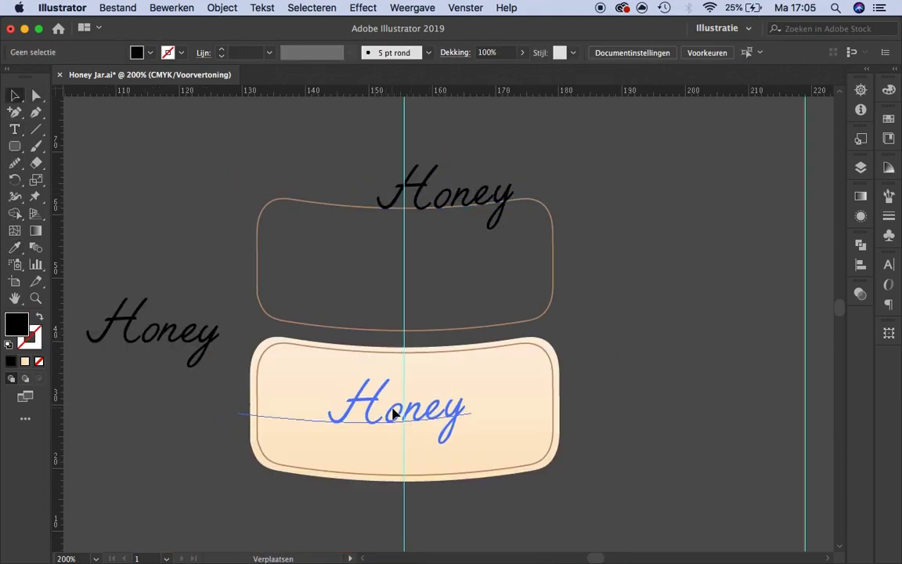
pyautogui.moveTo(394, 413); pyautogui.dragTo(396, 415)
pyautogui.hotkey('ctrl', 'z')
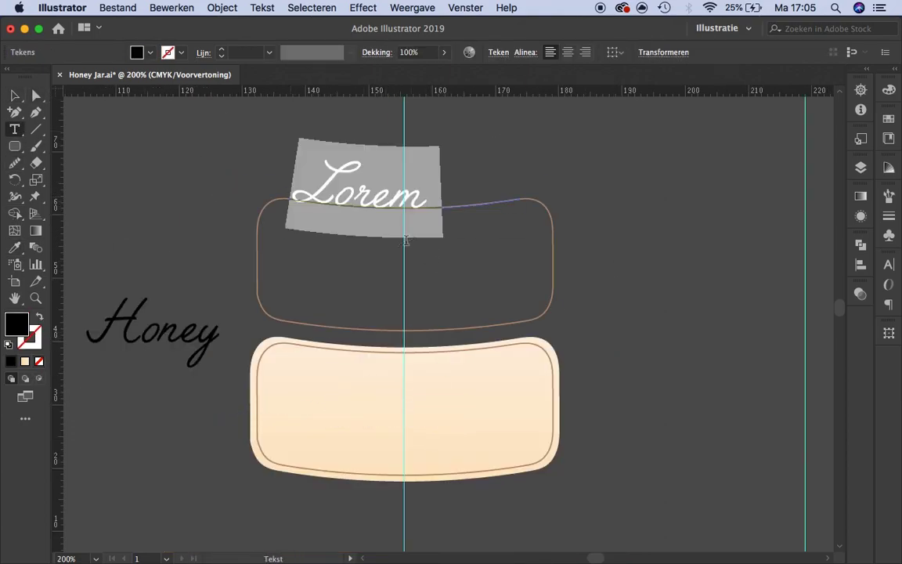
pyautogui.press('v')
pyautogui.moveTo(401, 200); pyautogui.dragTo(400, 422)
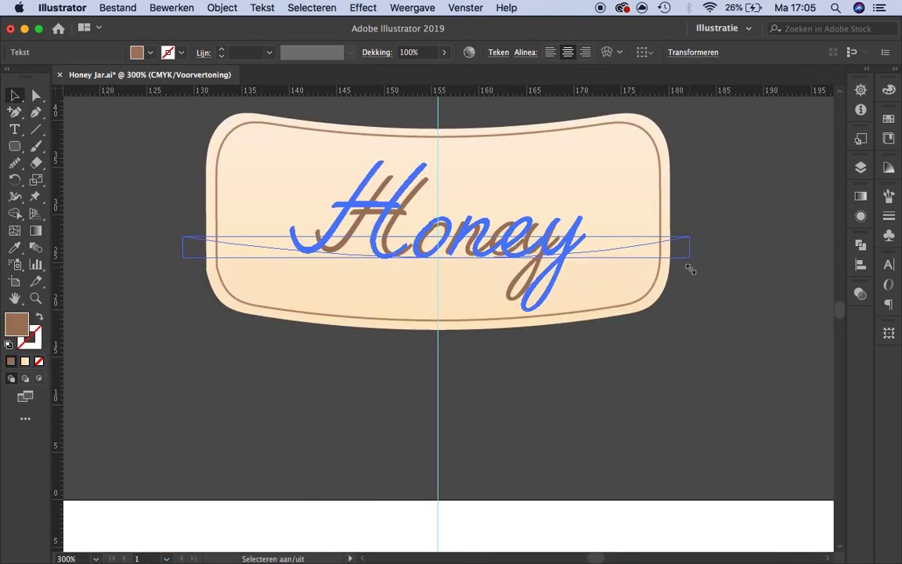
pyautogui.scroll(-5, 690, 270)
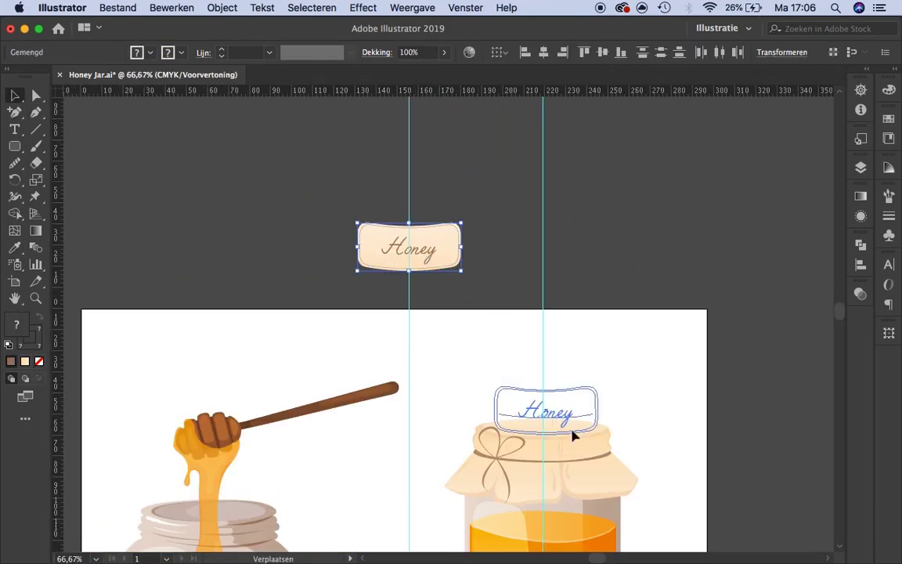
# Eyedrop the brown shadow colour onto the ellipse beneath the straight jar
pyautogui.scroll(-5, 571, 429)
pyautogui.hscroll(-2, 576, 338)
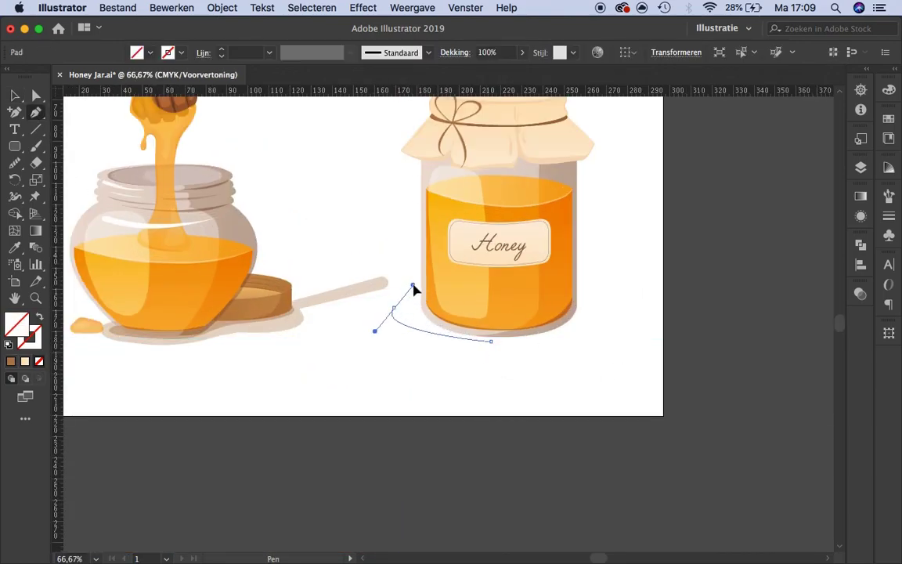
pyautogui.click(209, 344)
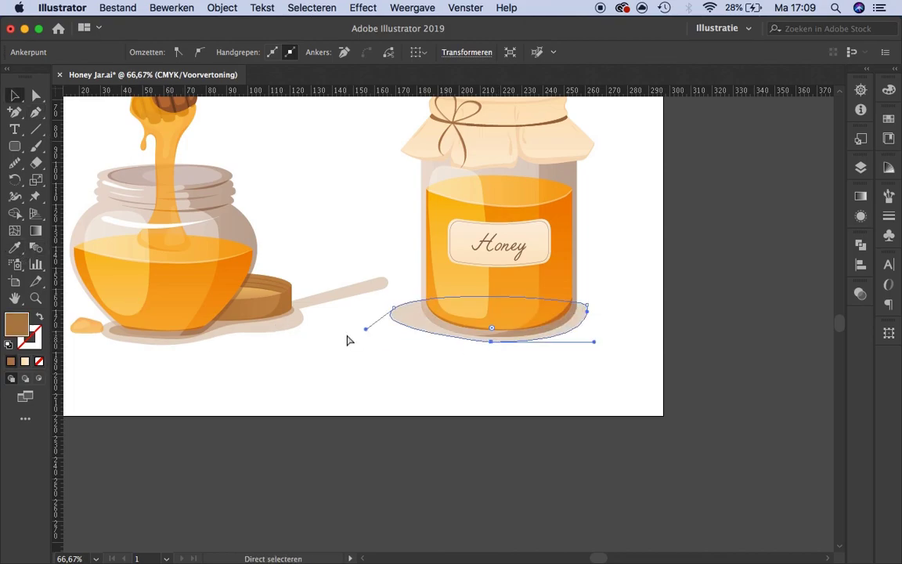
pyautogui.press('v')
pyautogui.scroll(3, 516, 364)
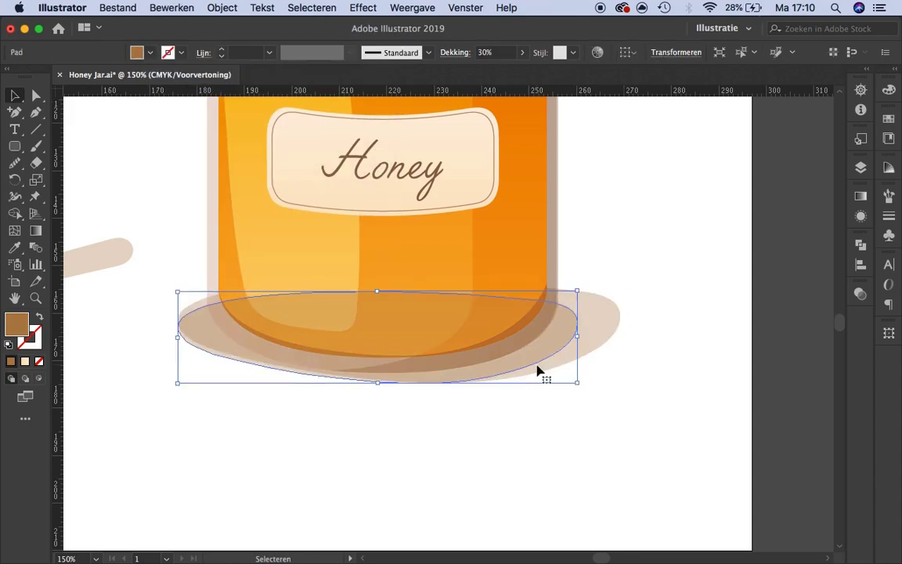
pyautogui.scroll(-2, 631, 364)
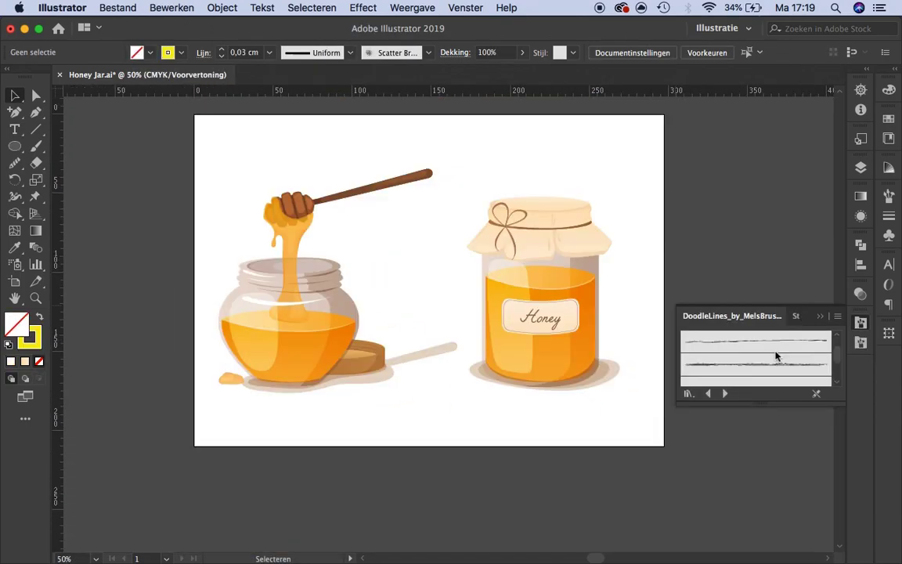
# Extend the dashed flight path between the jars with another anchor
pyautogui.hotkey('ctrl', '1')
pyautogui.press('p')
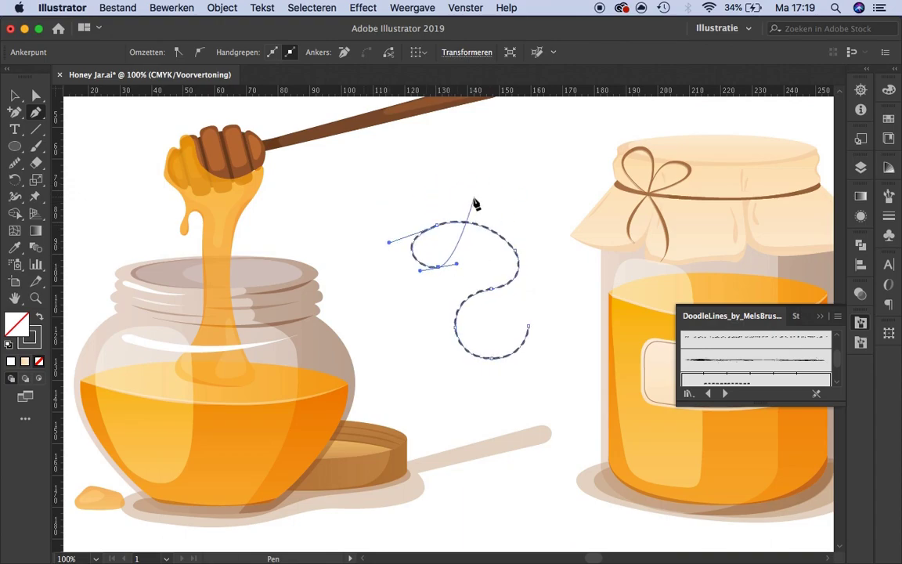
pyautogui.click(540, 141)
pyautogui.press('super+minus')
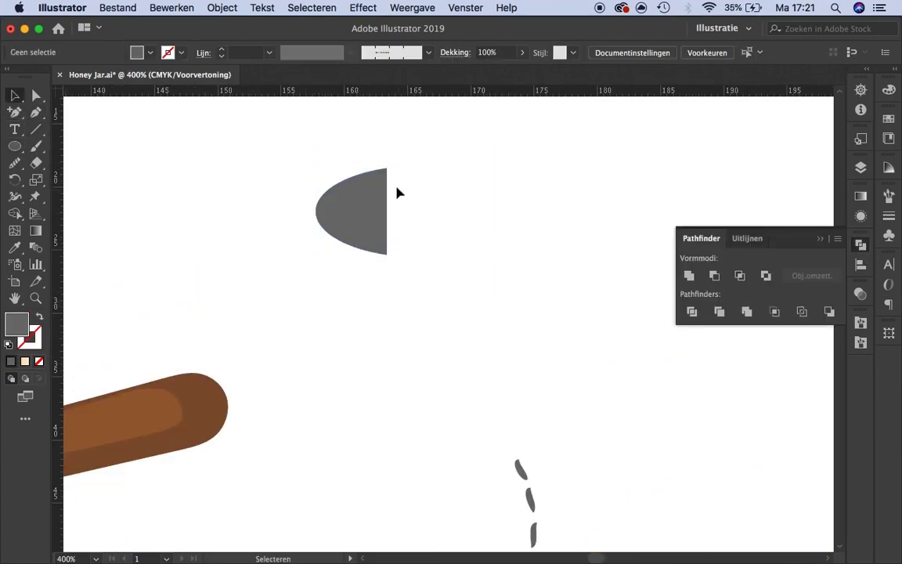
# Delete the leftover polygon piece and pick a yellow fill for an ellipse half
pyautogui.doubleClick(557, 270)
pyautogui.press('Delete')
pyautogui.rightClick(431, 201)
pyautogui.click(425, 268)
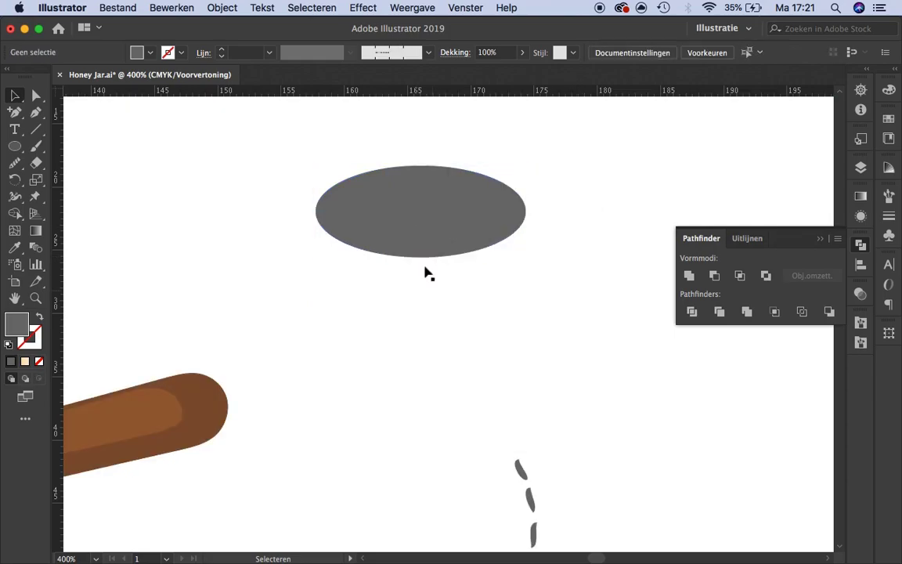
pyautogui.doubleClick(16, 322)
pyautogui.click(579, 406)
pyautogui.click(462, 275)
# Colour the ellipse's right half yellow and its left half dark grey
pyautogui.press('Return')
pyautogui.click(551, 317)
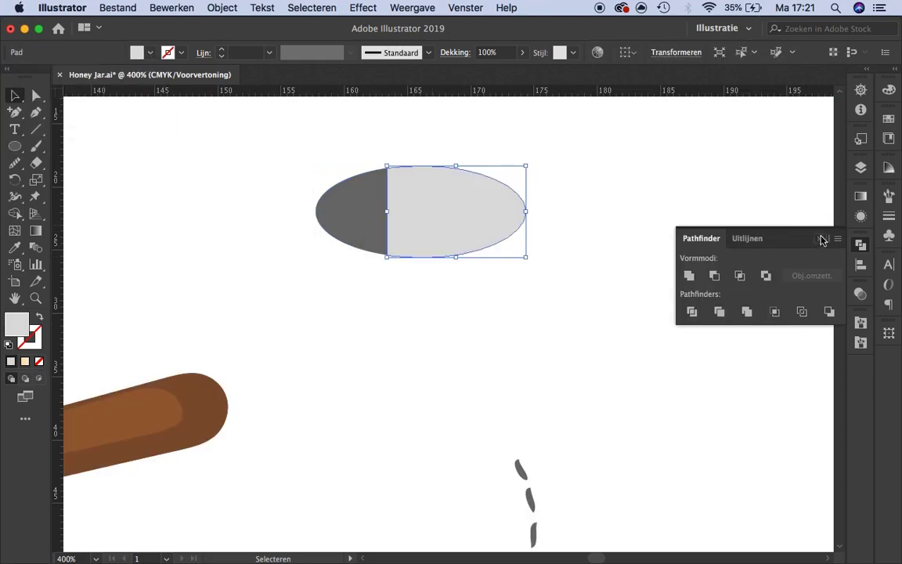
pyautogui.click(822, 238)
pyautogui.doubleClick(17, 322)
pyautogui.click(712, 256)
pyautogui.click(344, 211)
pyautogui.click(150, 52)
pyautogui.click(47, 116)
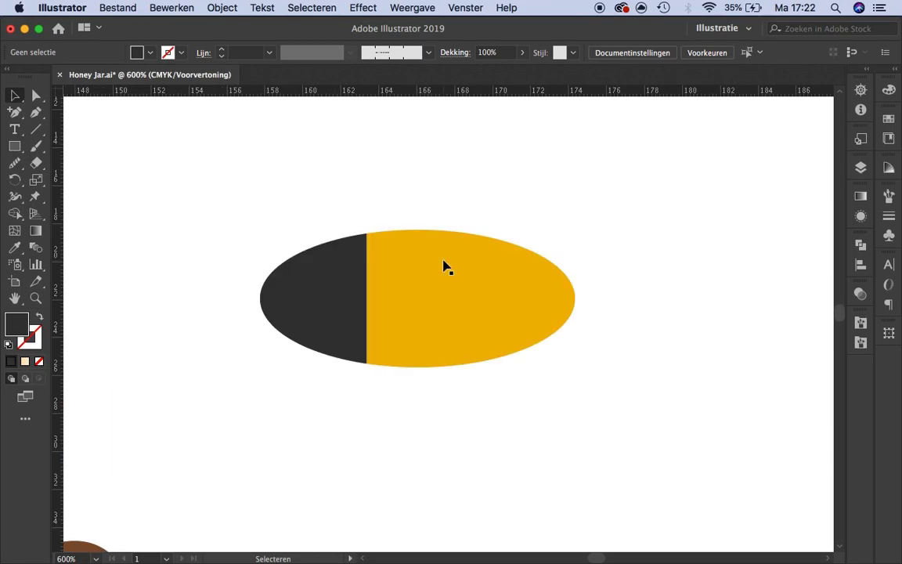
# Draw three evenly spaced stripe bars across the ellipse and select them all
pyautogui.hotkey('ctrl', 'v')
pyautogui.moveTo(420, 267)
pyautogui.mouseDown()
pyautogui.moveTo(567, 268)
pyautogui.moveTo(382, 264)
pyautogui.moveTo(420, 286)
pyautogui.mouseUp()
pyautogui.moveTo(498, 297); pyautogui.dragTo(478, 297)
pyautogui.click(540, 412)
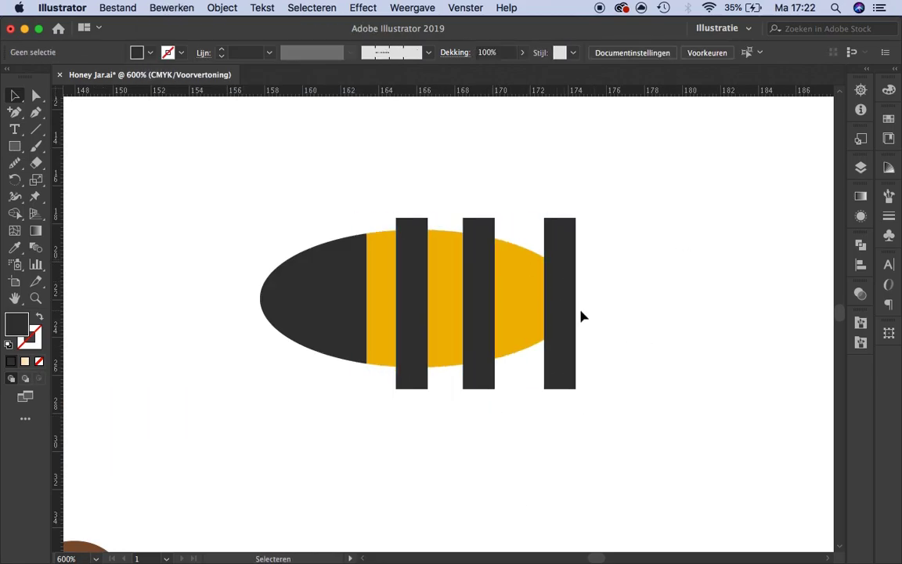
pyautogui.hotkey('ctrl', 'z')
pyautogui.moveTo(427, 336)
pyautogui.mouseDown()
pyautogui.moveTo(489, 311)
pyautogui.moveTo(416, 334)
pyautogui.mouseUp()
pyautogui.click(485, 336)
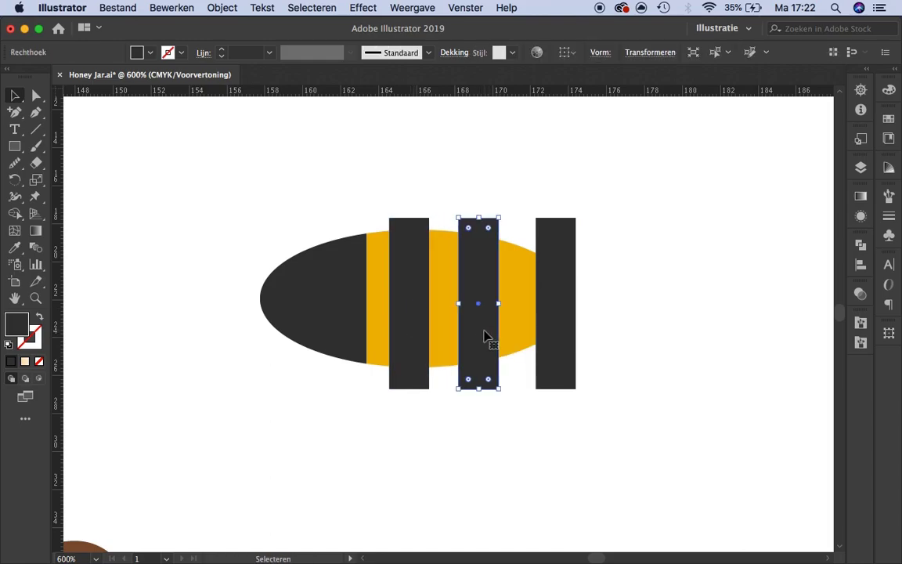
pyautogui.moveTo(611, 417); pyautogui.dragTo(383, 208)
# Divide the ellipse along the bars with Pathfinder to create the stripes
pyautogui.hotkey('shift', 'ctrl', 'F9')
pyautogui.click(539, 418)
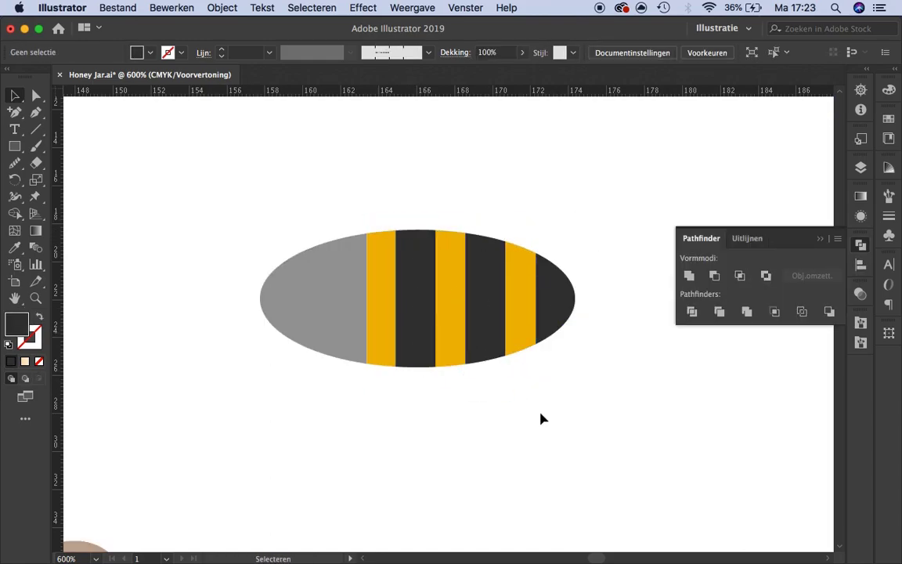
pyautogui.hotkey('ctrl', '0')
pyautogui.click(462, 289)
pyautogui.scroll(5, 471, 293)
# Select individual body segments and the left dark segment's edge anchor
pyautogui.press('a')
pyautogui.click(519, 332)
pyautogui.click(159, 213)
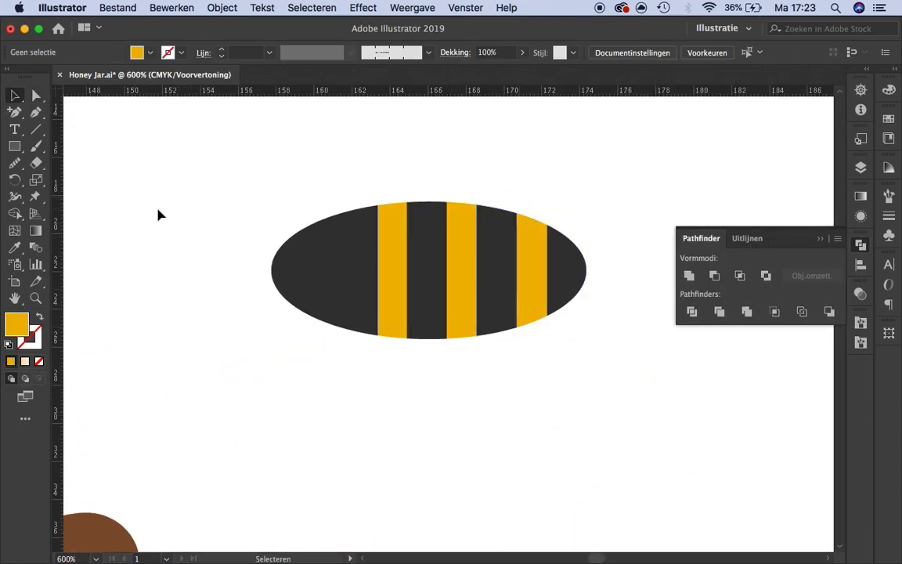
pyautogui.press('v')
pyautogui.press('a')
pyautogui.click(296, 288)
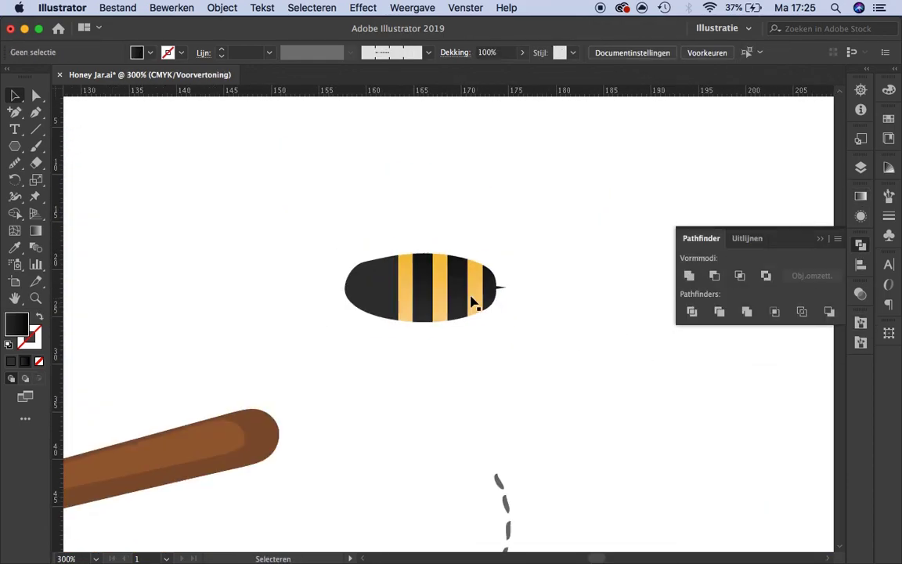
# Close the bee's leg path into a filled shape
pyautogui.hscroll(2, 321, 235)
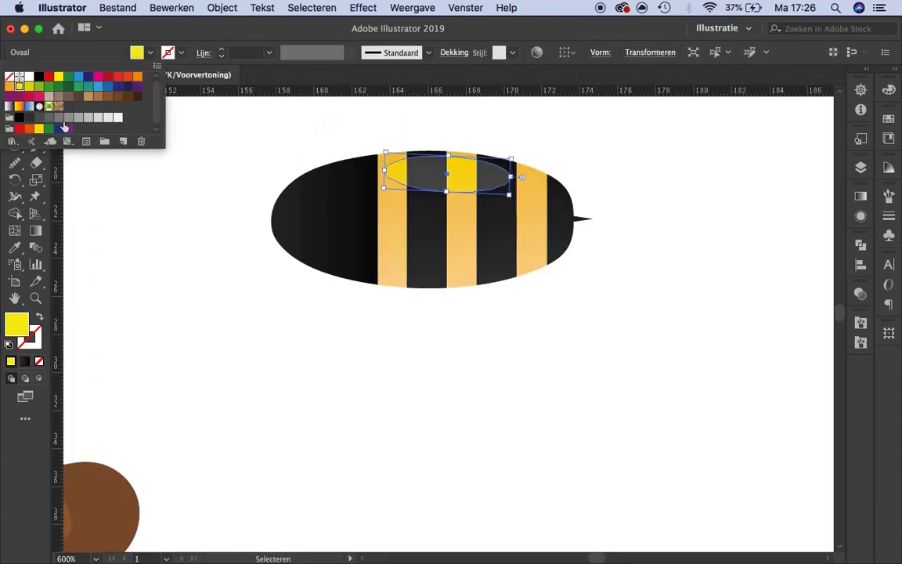
pyautogui.scroll(5, 231, 163)
pyautogui.hscroll(3, 157, 157)
pyautogui.click(312, 336)
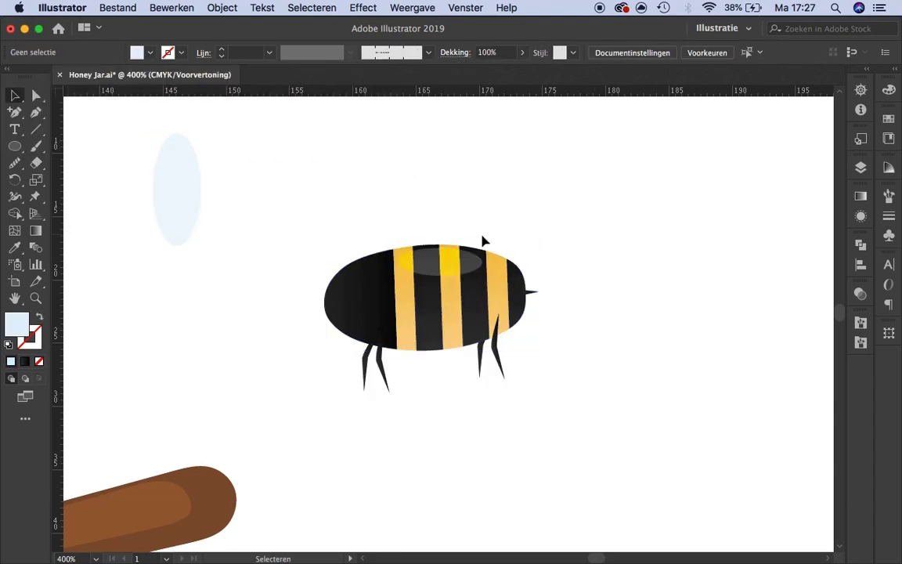
# Rotate the bee's wing so it leans to the right
pyautogui.click(446, 228)
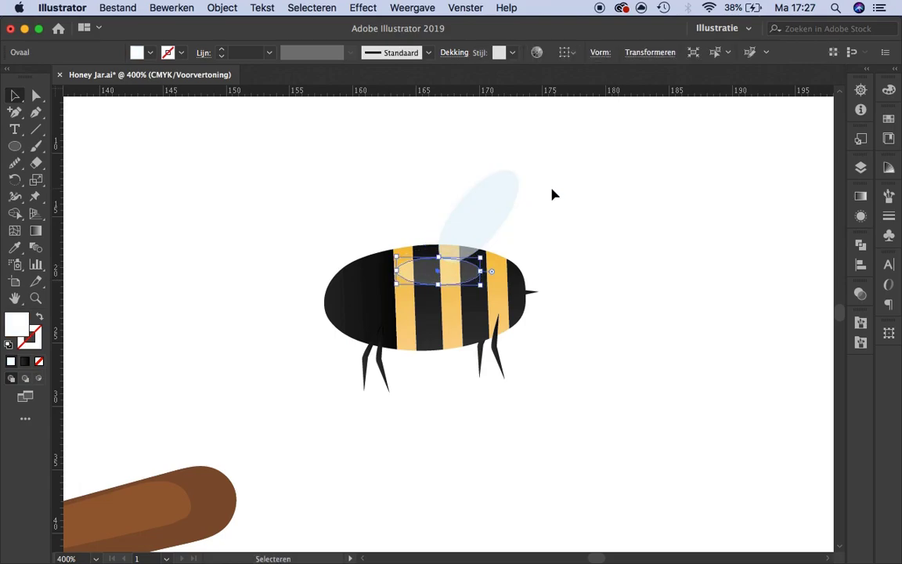
pyautogui.moveTo(493, 191); pyautogui.dragTo(448, 151)
pyautogui.hotkey('ctrl', 'shift', 'a')
pyautogui.scroll(-3, 413, 242)
pyautogui.scroll(3, 422, 266)
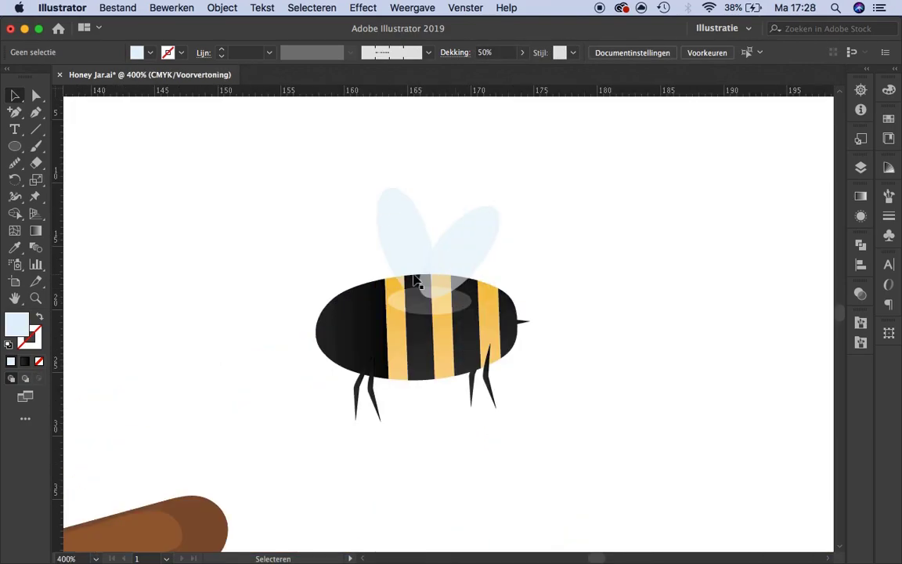
pyautogui.scroll(2, 438, 298)
pyautogui.scroll(2, 487, 356)
# Apply a gradient to the striped body, editing a stop colour in CMYK
pyautogui.click(486, 347)
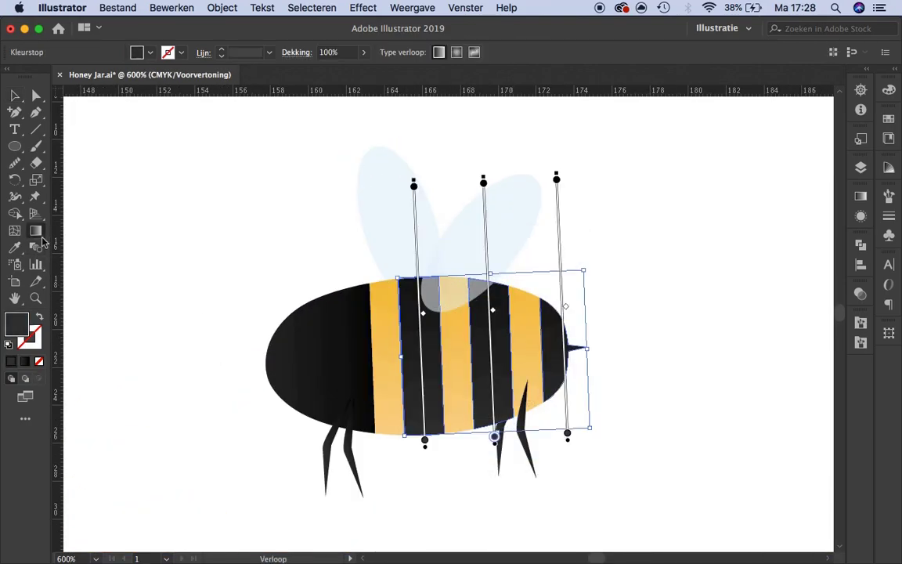
pyautogui.click(861, 195)
pyautogui.doubleClick(688, 305)
pyautogui.click(629, 354)
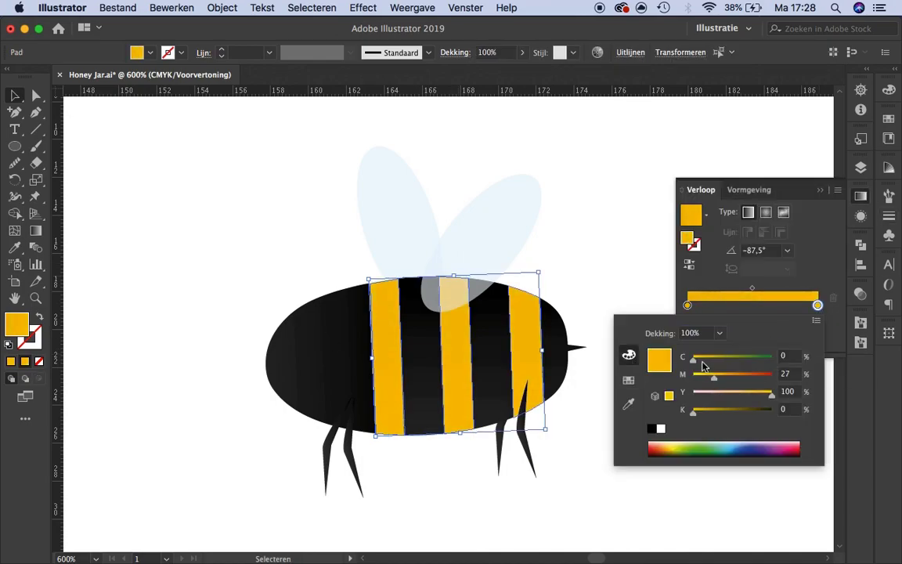
pyautogui.click(593, 324)
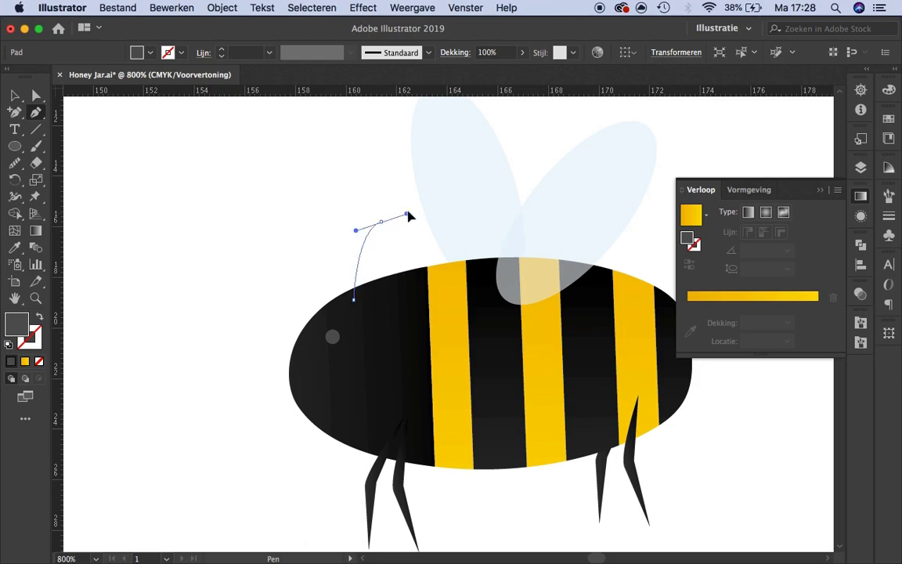
# Give the antenna a black, tapered 0.03 cm stroke
pyautogui.click(223, 296)
pyautogui.click(364, 251)
pyautogui.click(268, 52)
pyautogui.click(298, 99)
pyautogui.click(365, 260)
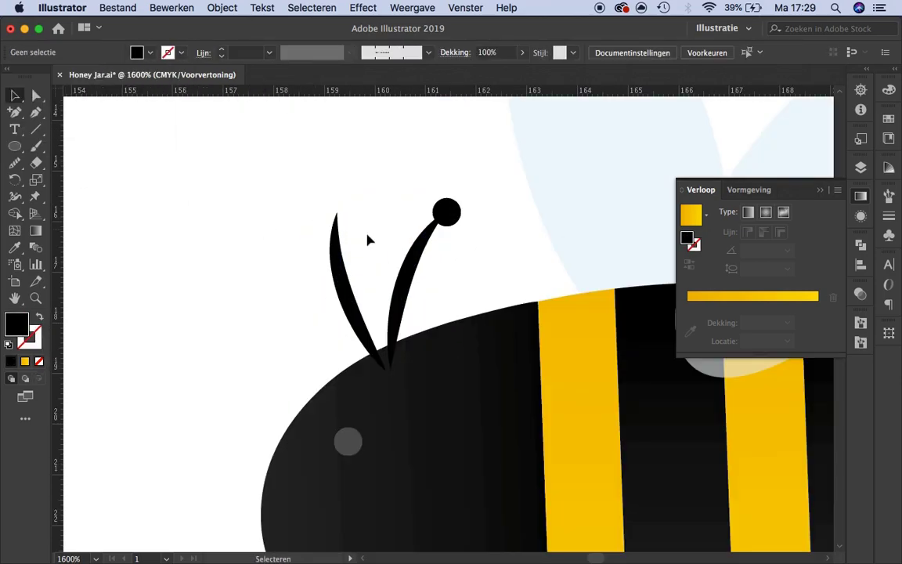
# Join both antennae with their round tips and adjust the eye circle
pyautogui.moveTo(447, 210); pyautogui.dragTo(335, 209)
pyautogui.rightClick(417, 257)
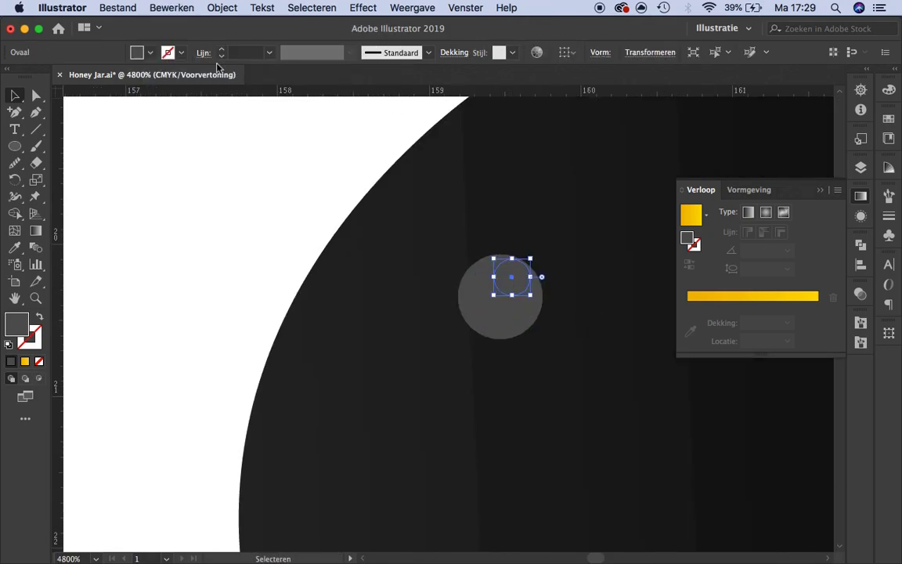
pyautogui.rightClick(514, 280)
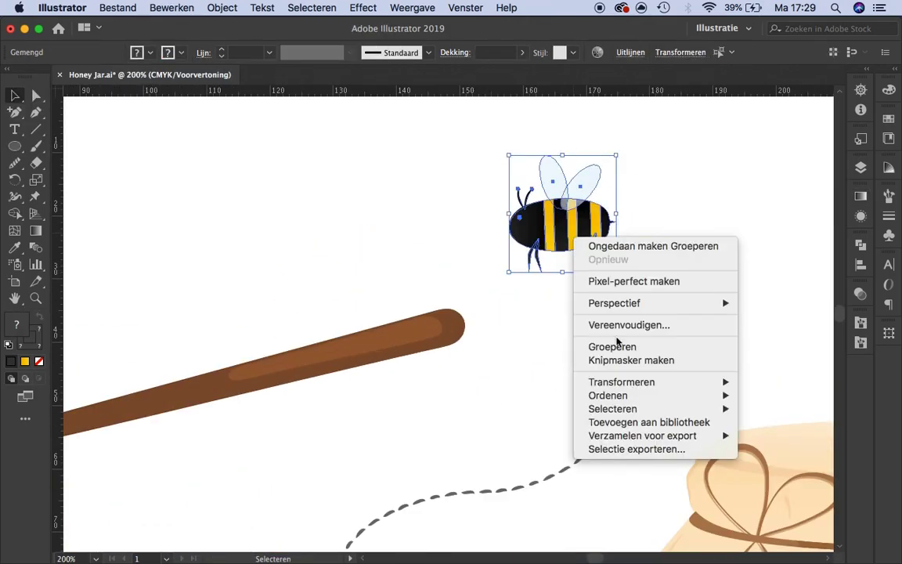
# Group all the bee's parts and check the grouped bee in the zoomed-out artwork
pyautogui.click(612, 347)
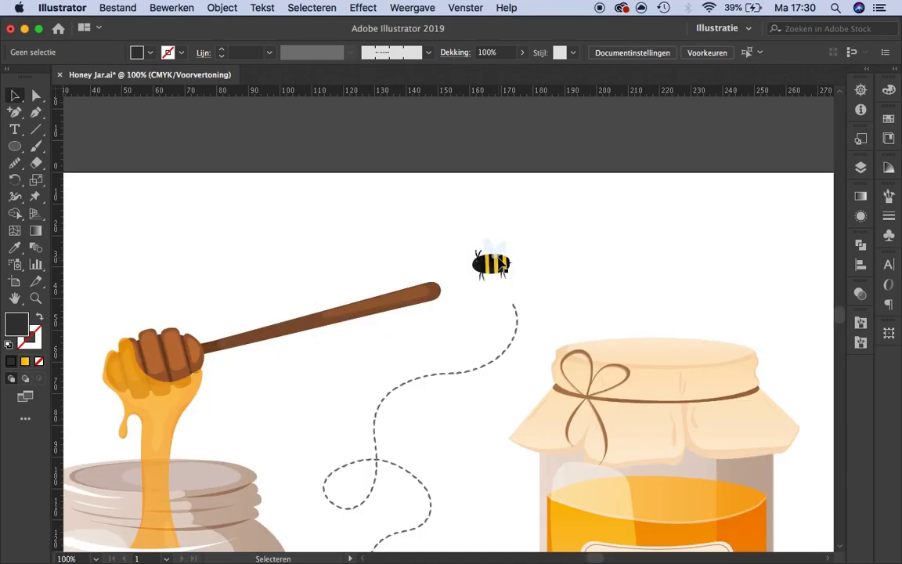
pyautogui.press('super+minus')
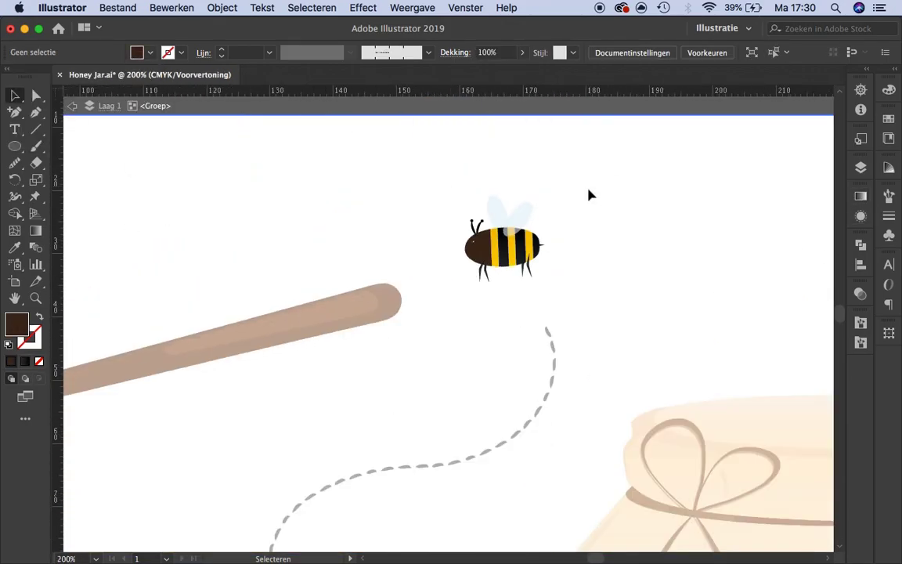
pyautogui.scroll(2, 548, 205)
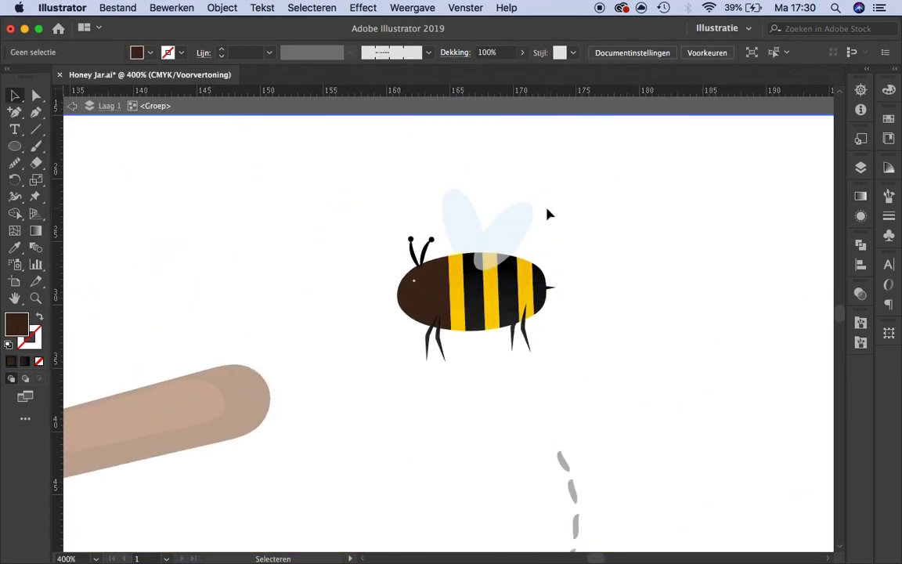
pyautogui.scroll(2, 470, 305)
pyautogui.click(478, 369)
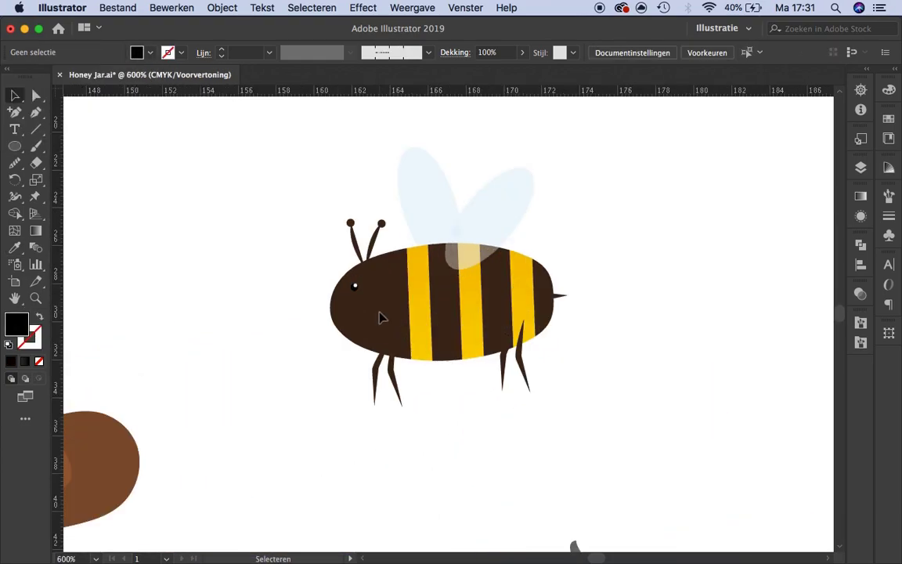
pyautogui.click(378, 315)
pyautogui.click(613, 254)
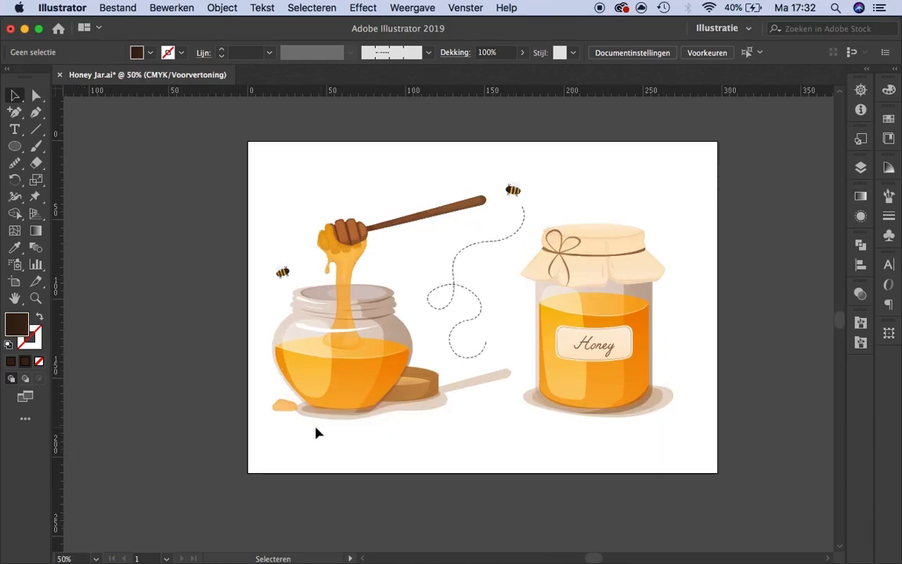
# Zoom out to the full artboard and switch to the Ellipse tool for daisy petals
pyautogui.hotkey('ctrl', '-')
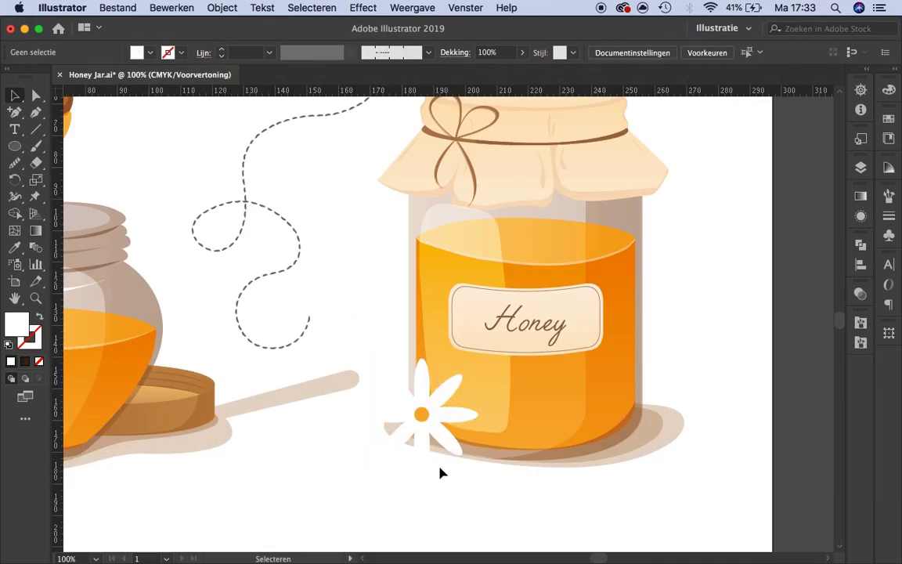
pyautogui.hotkey('ctrl', '-')
pyautogui.hotkey('ctrl', '-')
pyautogui.click(14, 147)
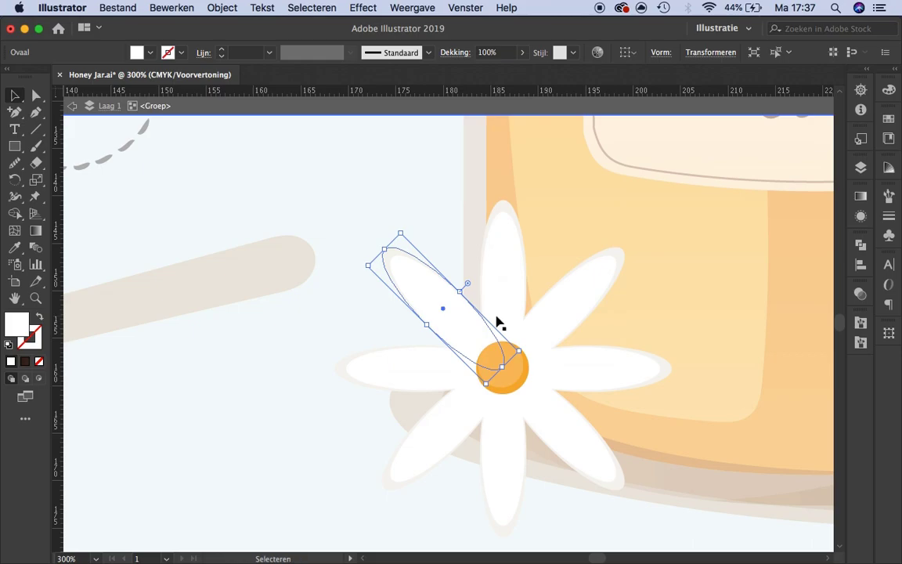
# Give the daisy petal a white-to-light-orange gradient and adjust its direction
pyautogui.click(860, 195)
pyautogui.click(750, 306)
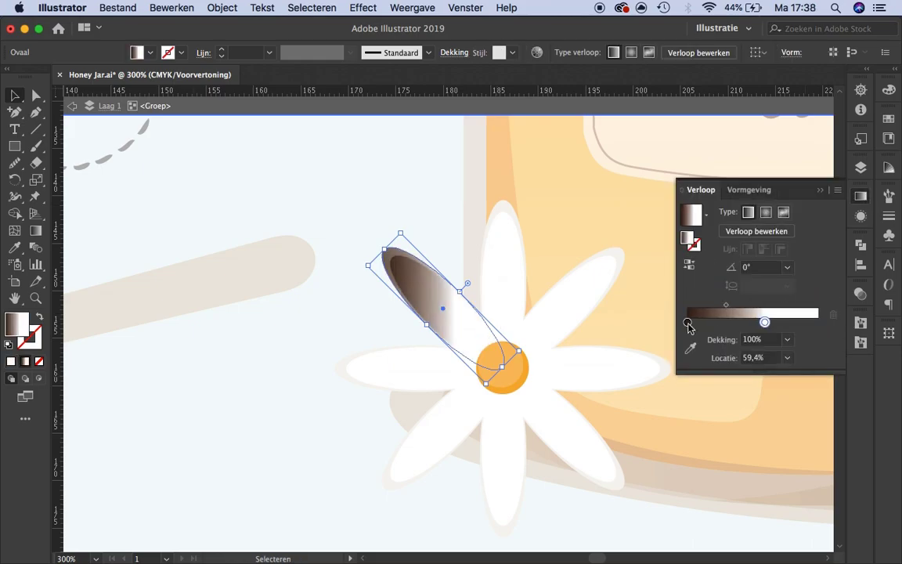
pyautogui.doubleClick(818, 322)
pyautogui.click(768, 374)
pyautogui.press('g')
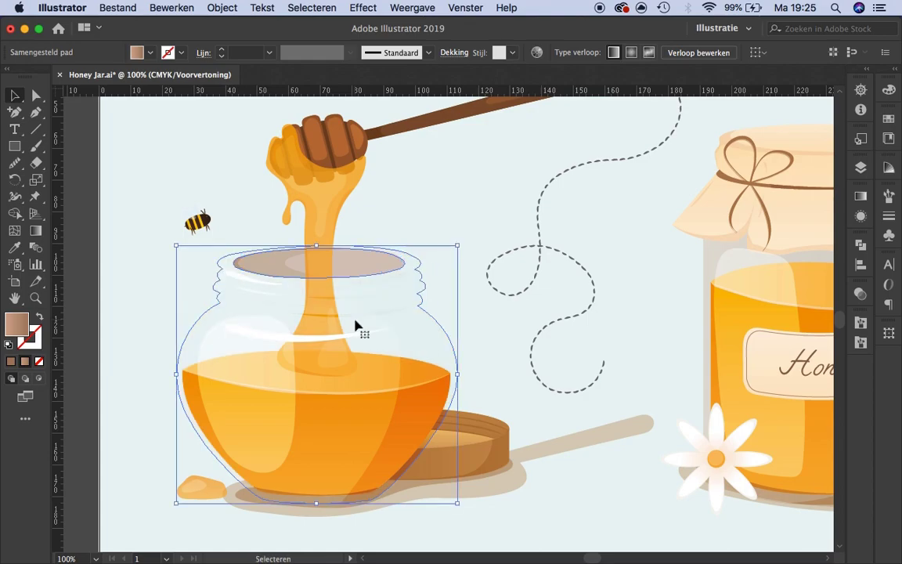
pyautogui.click(438, 211)
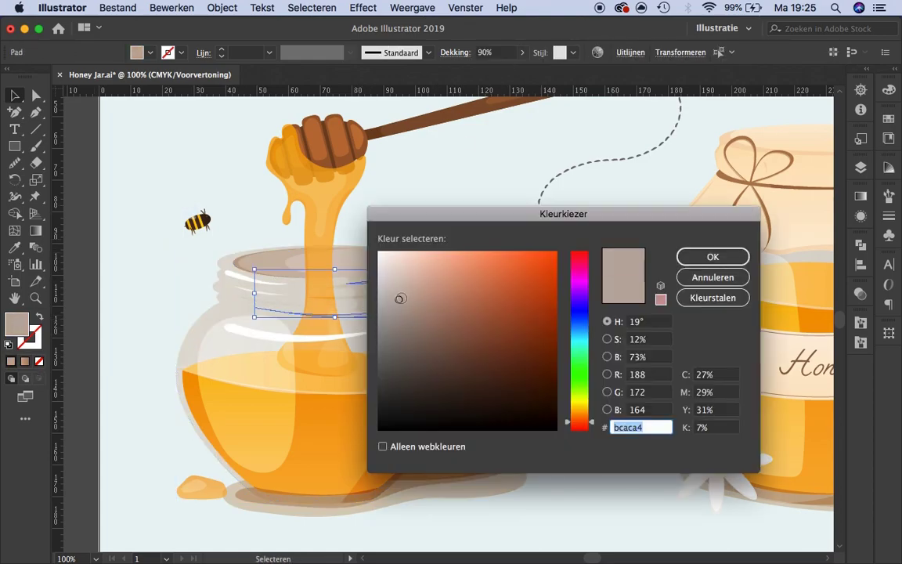